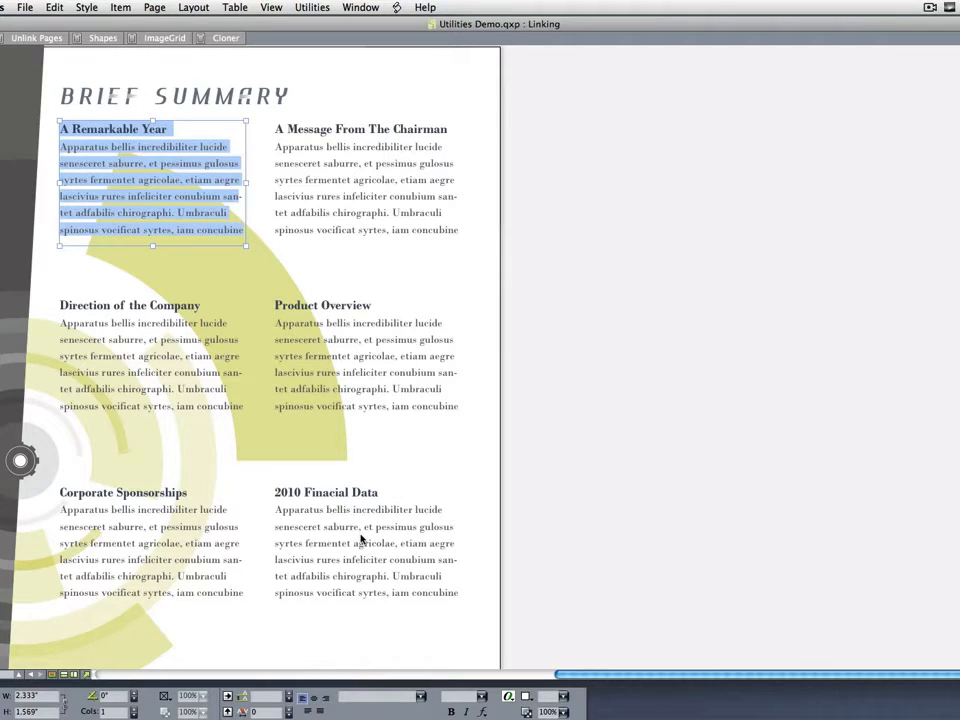
Check whether the six article text boxes are linked by selecting all the text in each one.
left_click(178, 365)
key("super+a")
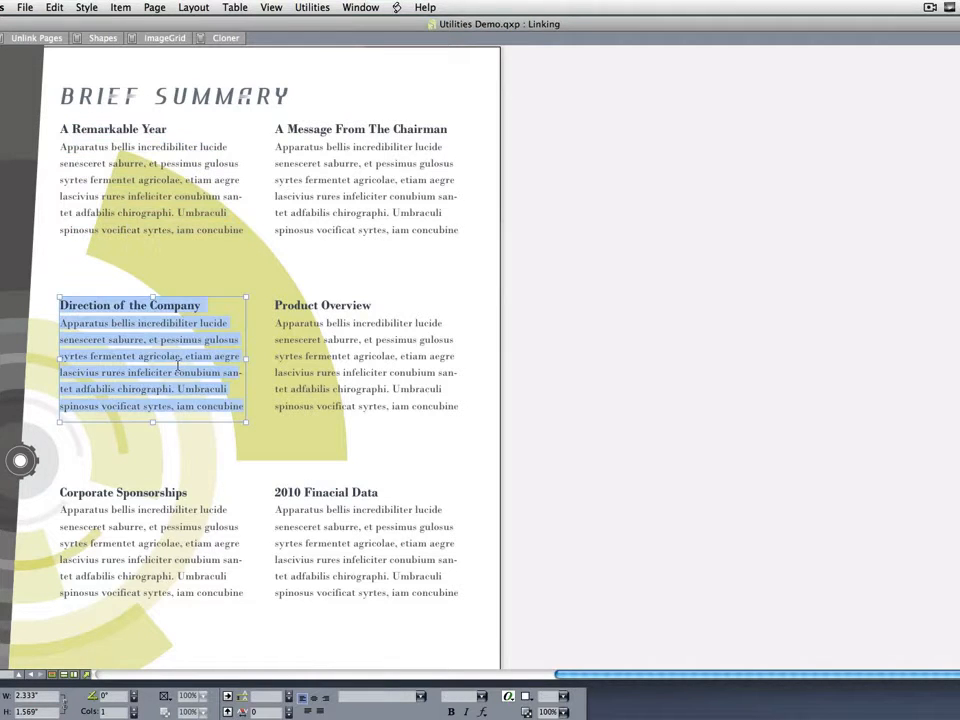
left_click(189, 574)
key("super+a")
left_click(361, 553)
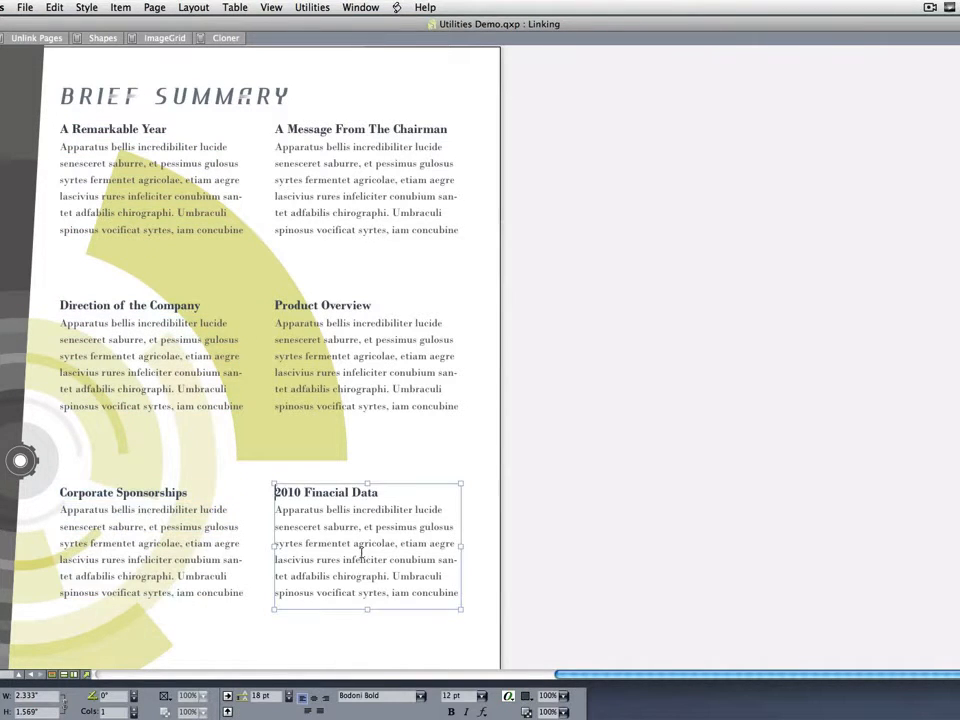
key("super+a")
left_click(366, 330)
key("super+a")
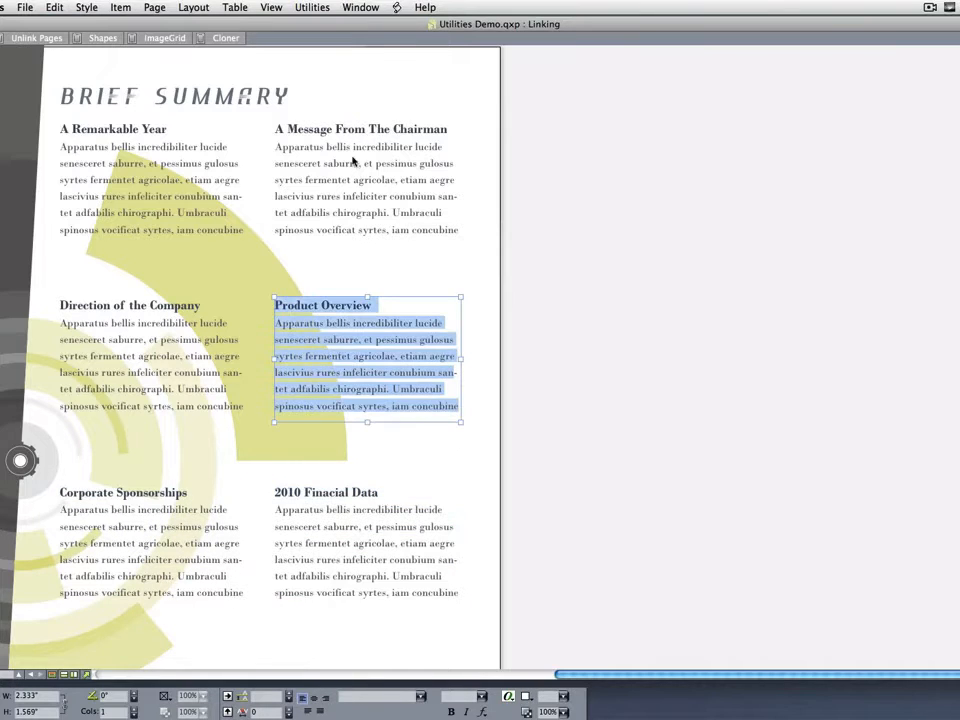
left_click(355, 172)
key("super+a")
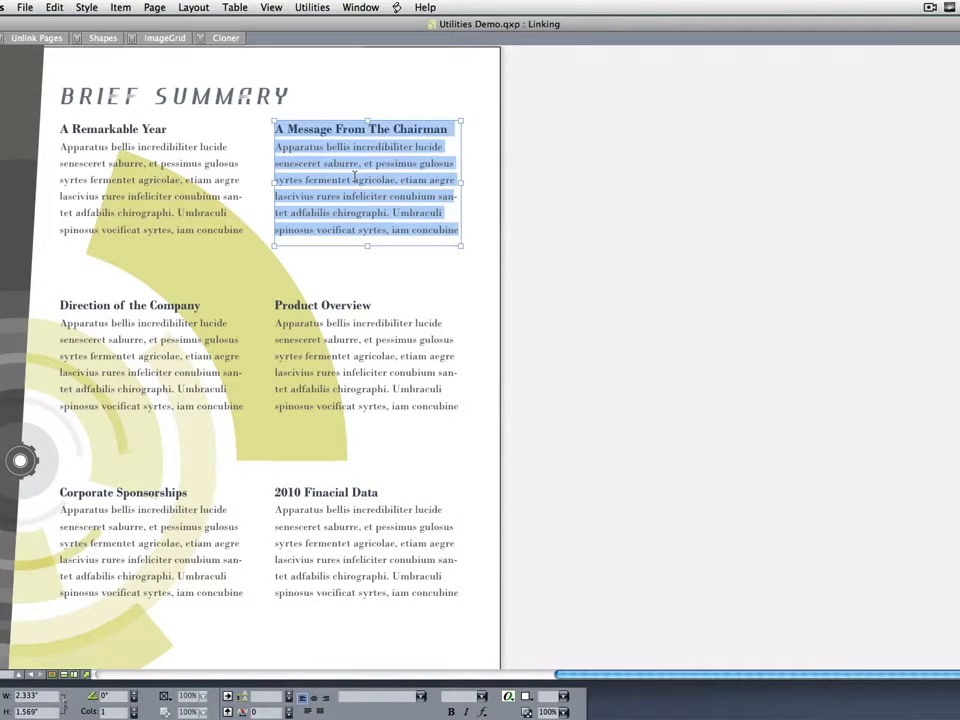
left_click(147, 185)
key("super+a")
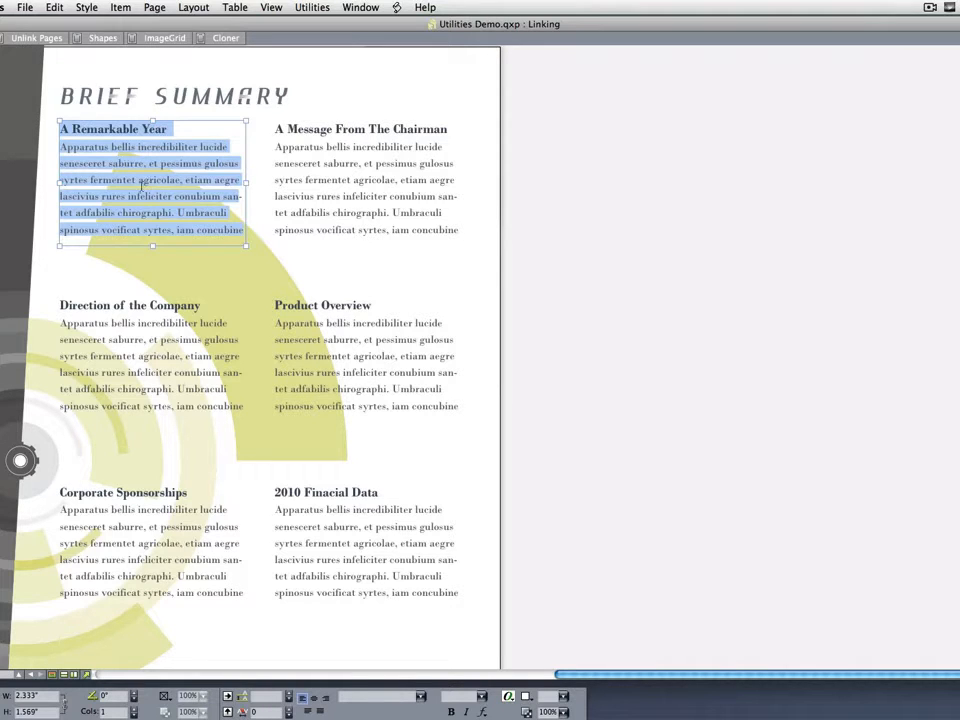
key("Escape")
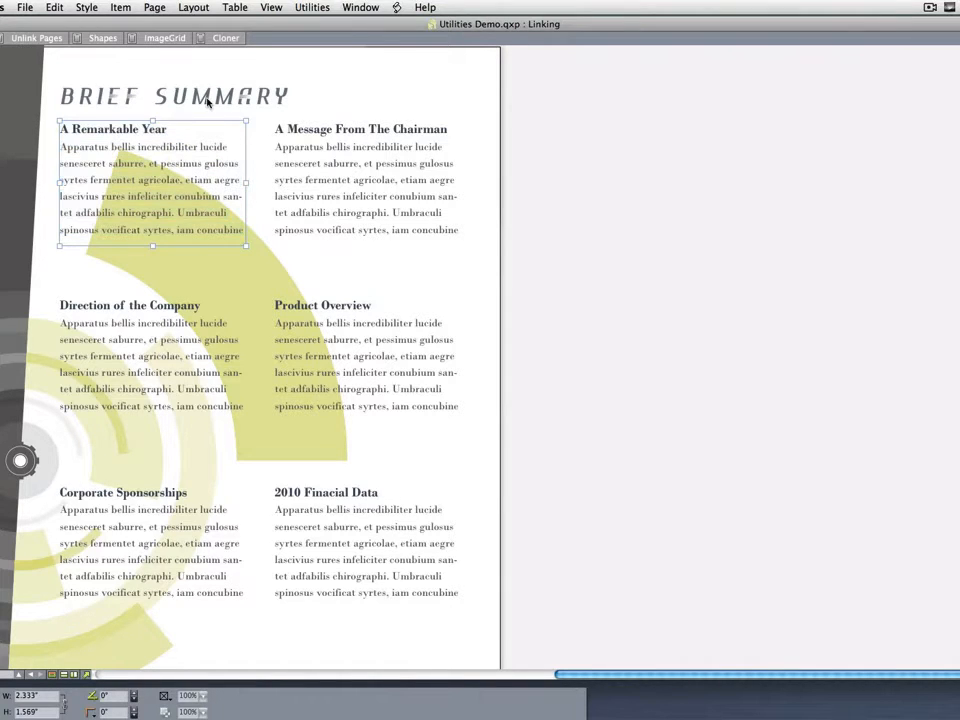
Link the Brief Summary heading and the six article boxes with Linkster, limited to the selection and keeping text in the same boxes.
left_click(206, 101)
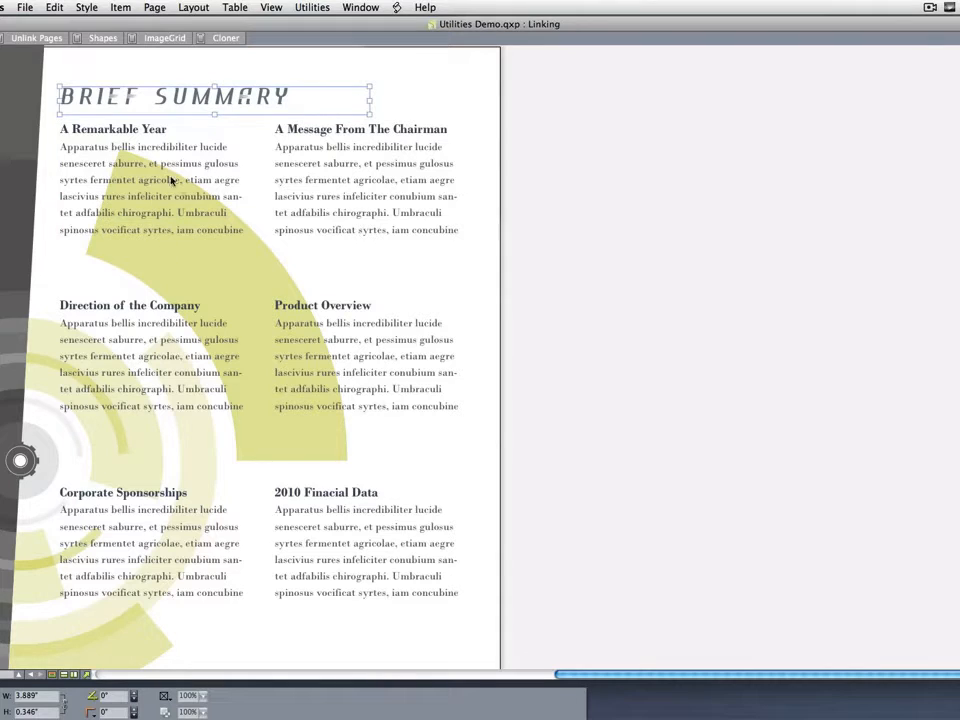
left_click(134, 150, "shift")
left_click(137, 366, "shift")
left_click(145, 516, "shift")
left_click(332, 532, "shift")
left_click(360, 355, "shift")
left_click(361, 200, "shift")
left_click(312, 8)
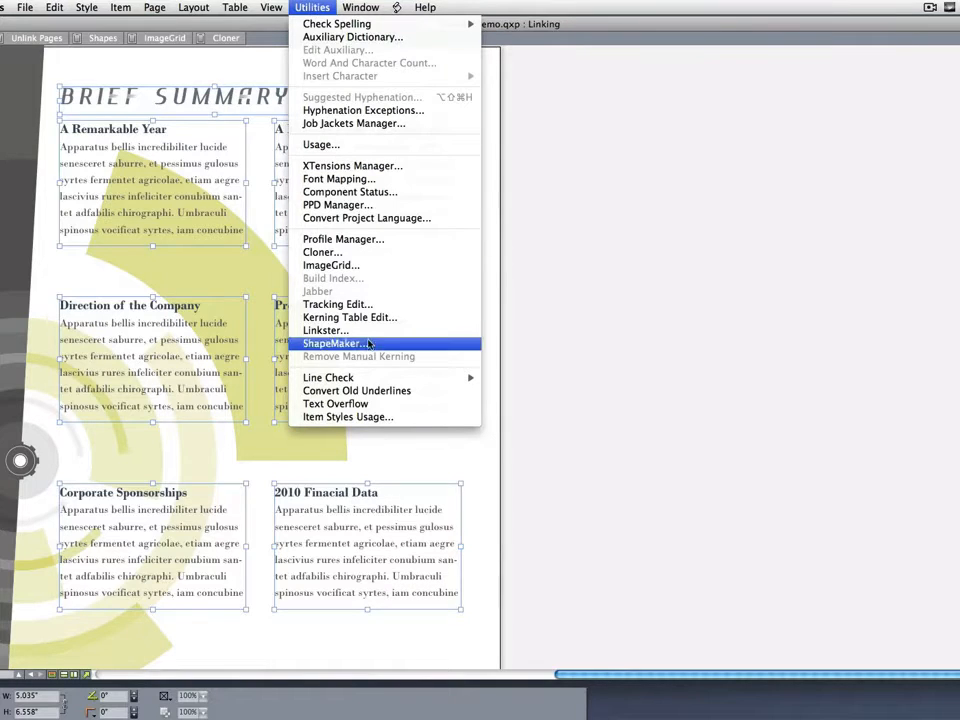
left_click(420, 337)
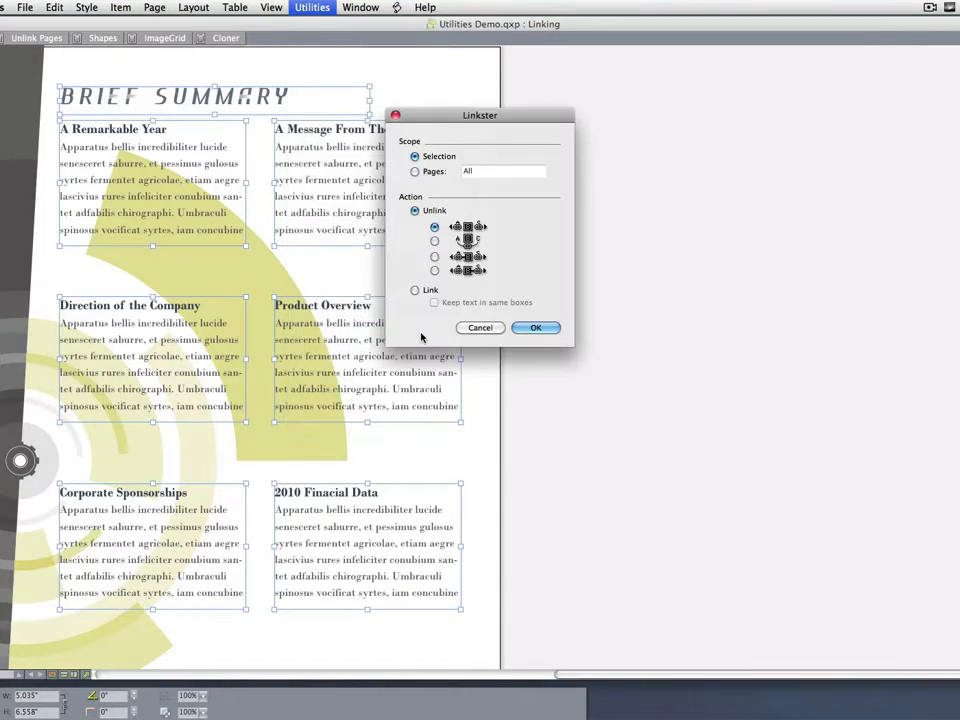
left_click_drag(518, 116, 698, 146)
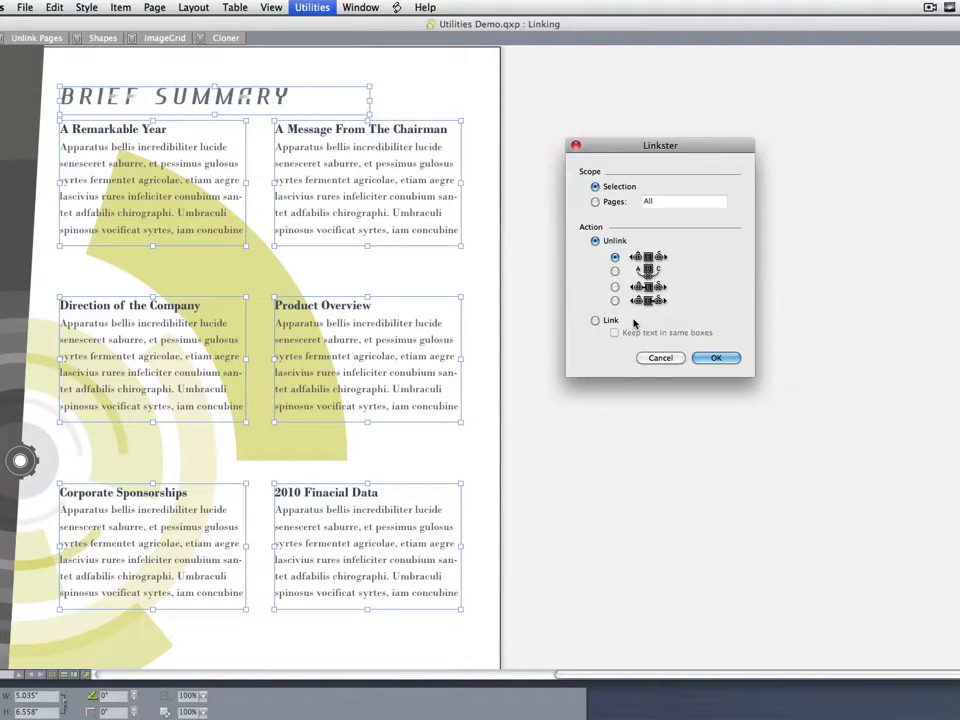
left_click(595, 321)
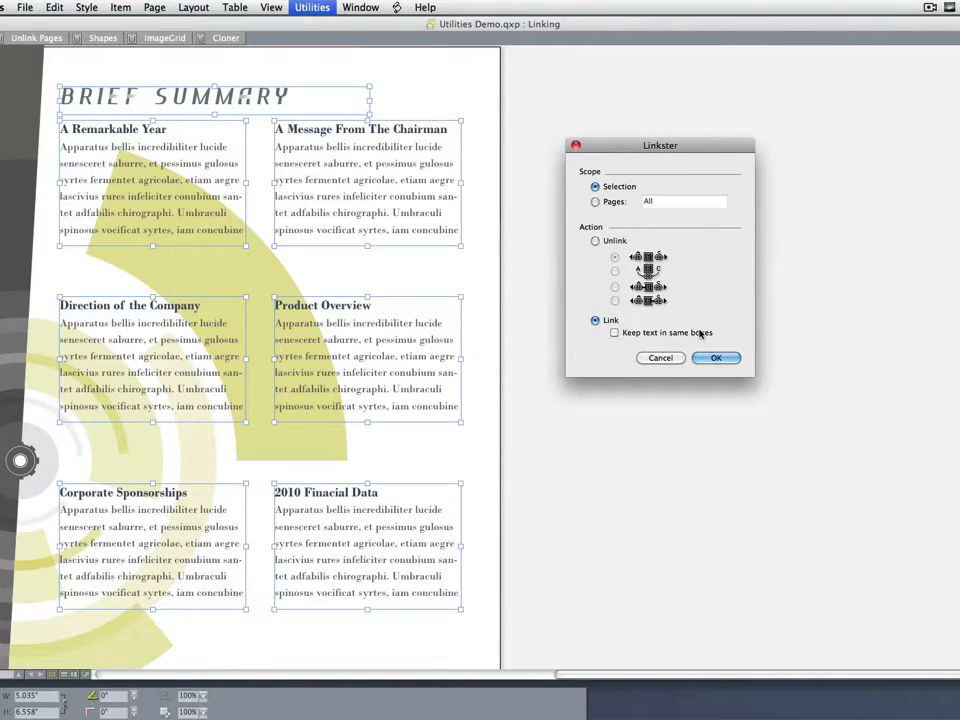
left_click(615, 333)
left_click(716, 358)
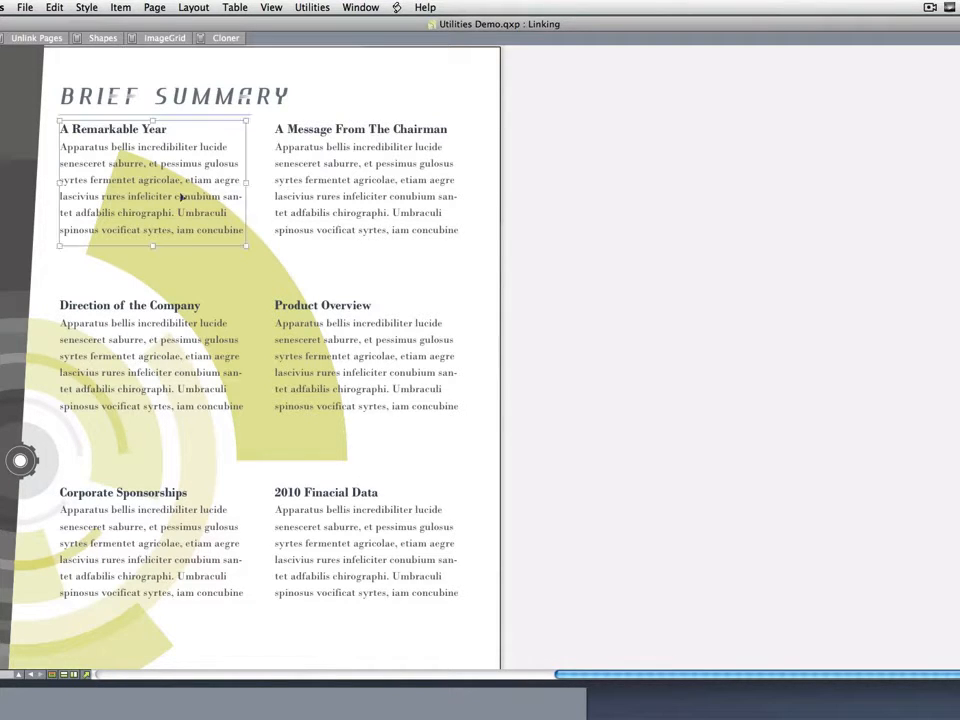
Check the new text chain by selecting the whole story from the A Remarkable Year box.
left_click(137, 148)
key("super+a")
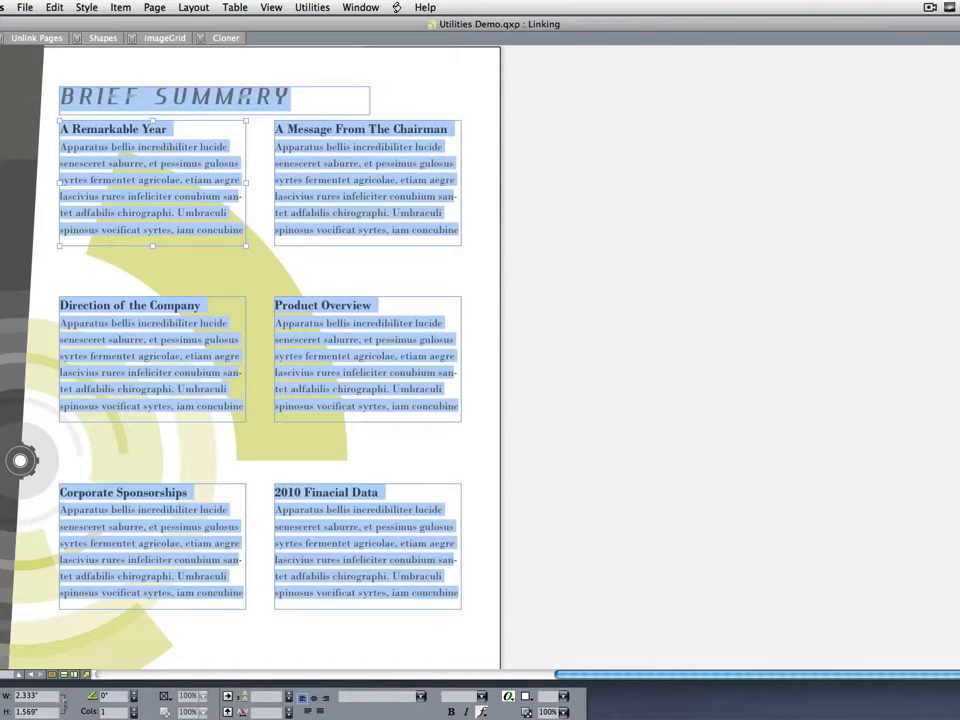
key("Escape")
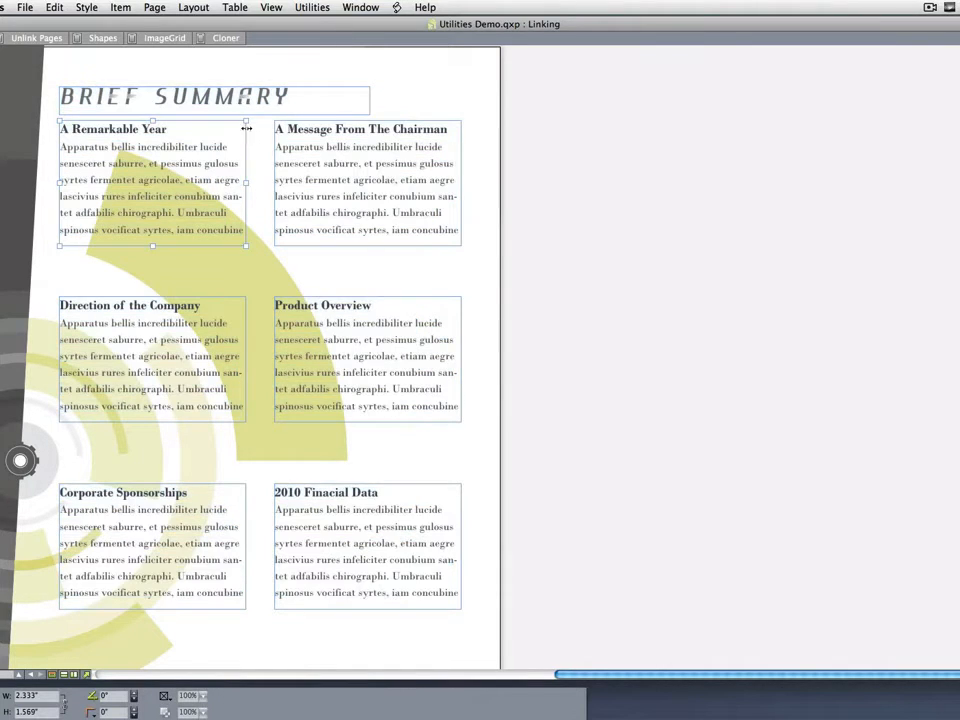
left_click(301, 100)
left_click(172, 204, "shift")
left_click(173, 404, "shift")
left_click(177, 508, "shift")
left_click(375, 541, "shift")
left_click(371, 331, "shift")
left_click(366, 225, "shift")
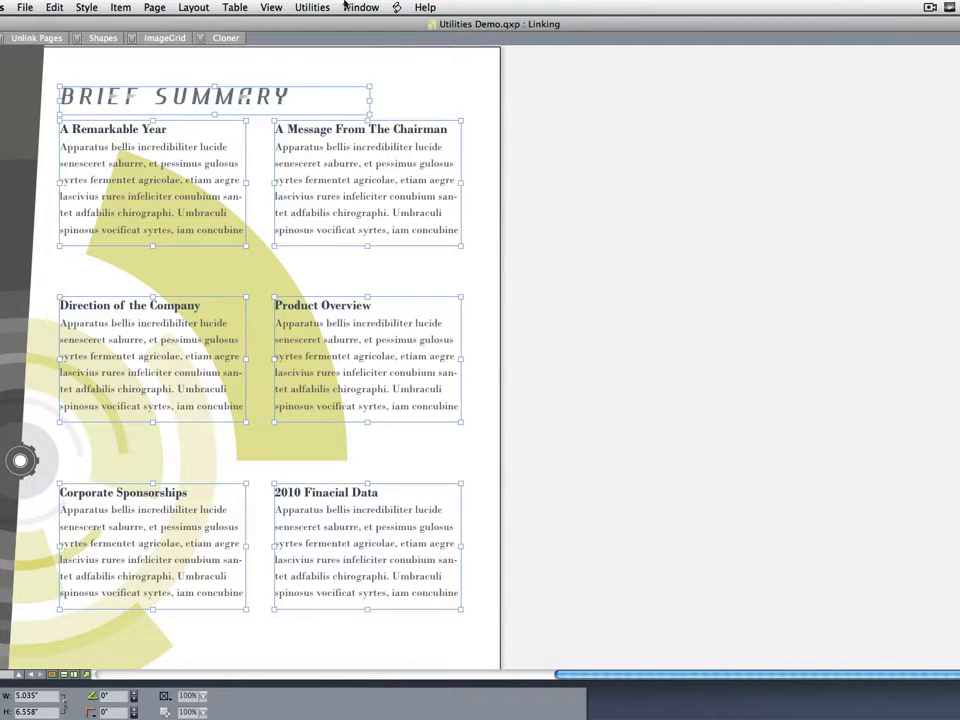
left_click(320, 7)
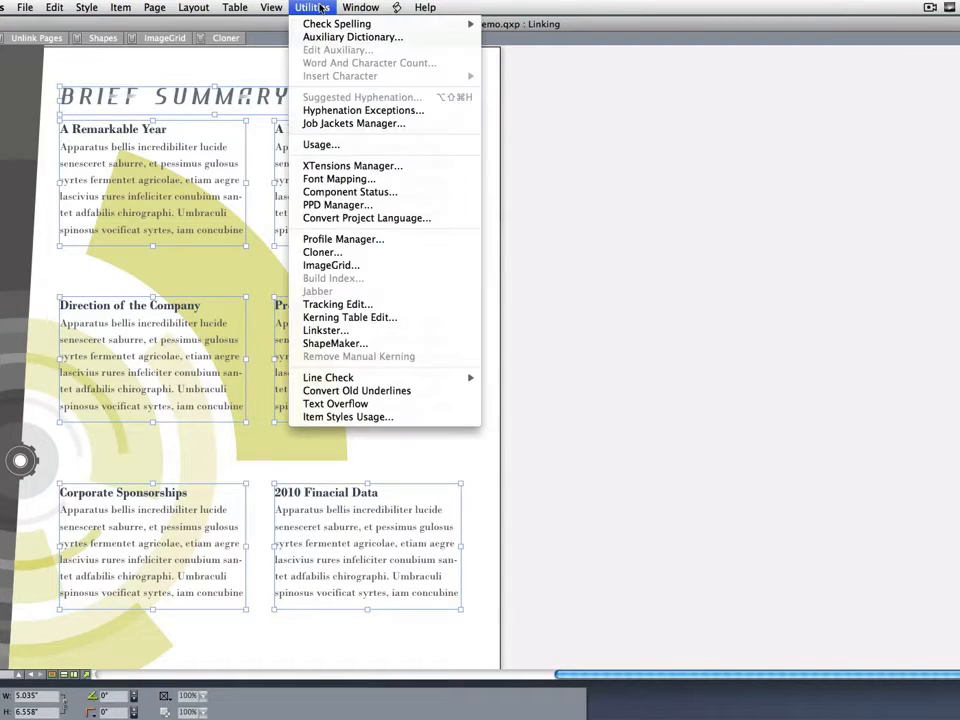
left_click(352, 331)
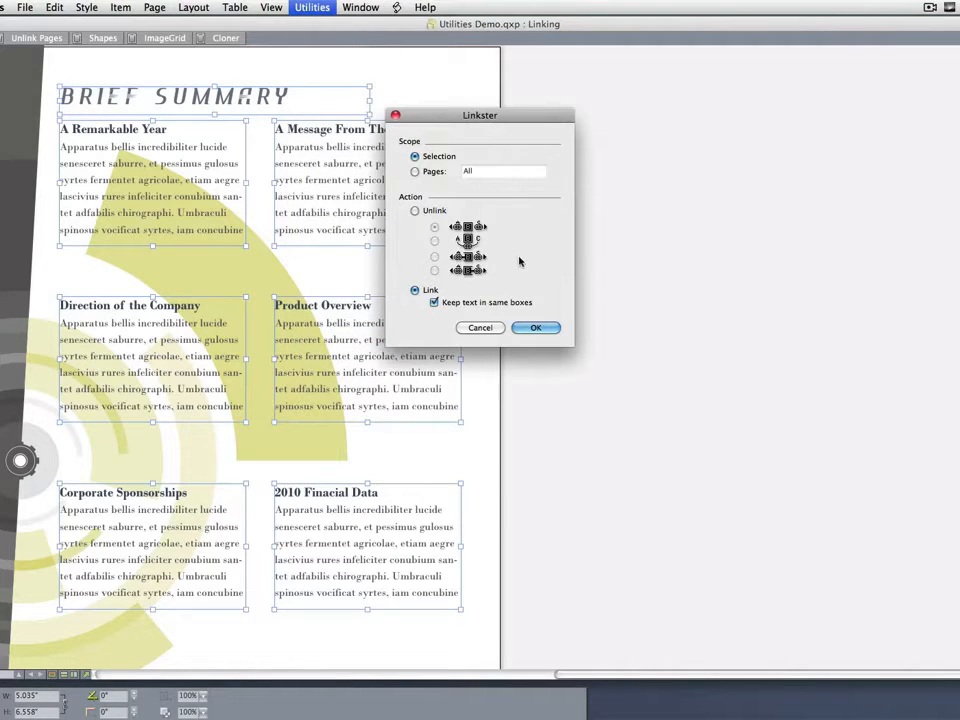
left_click(415, 211)
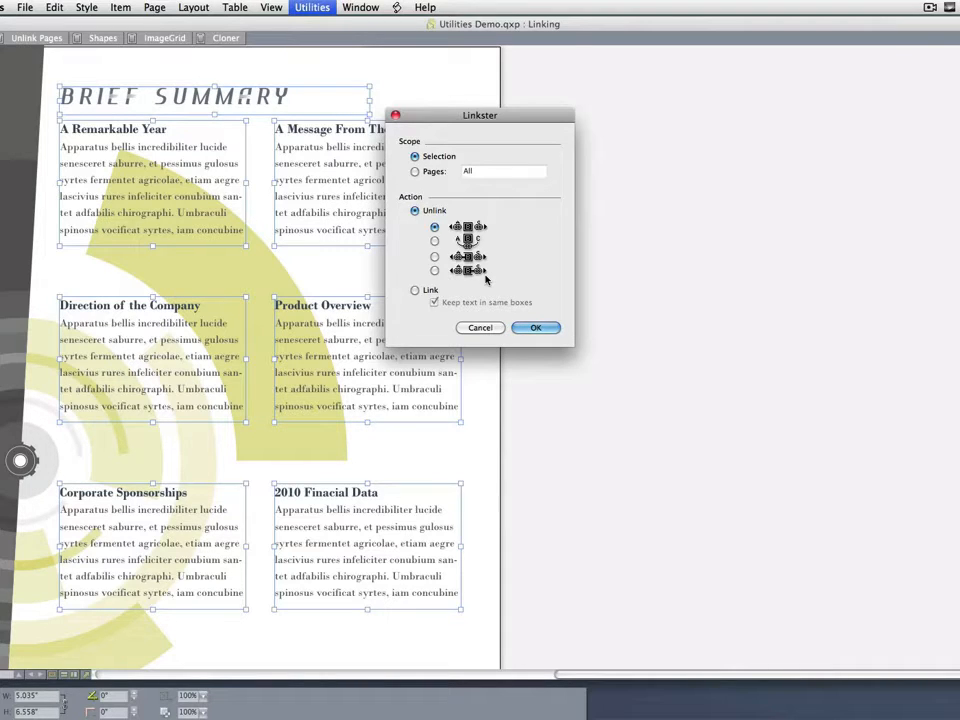
left_click(494, 329)
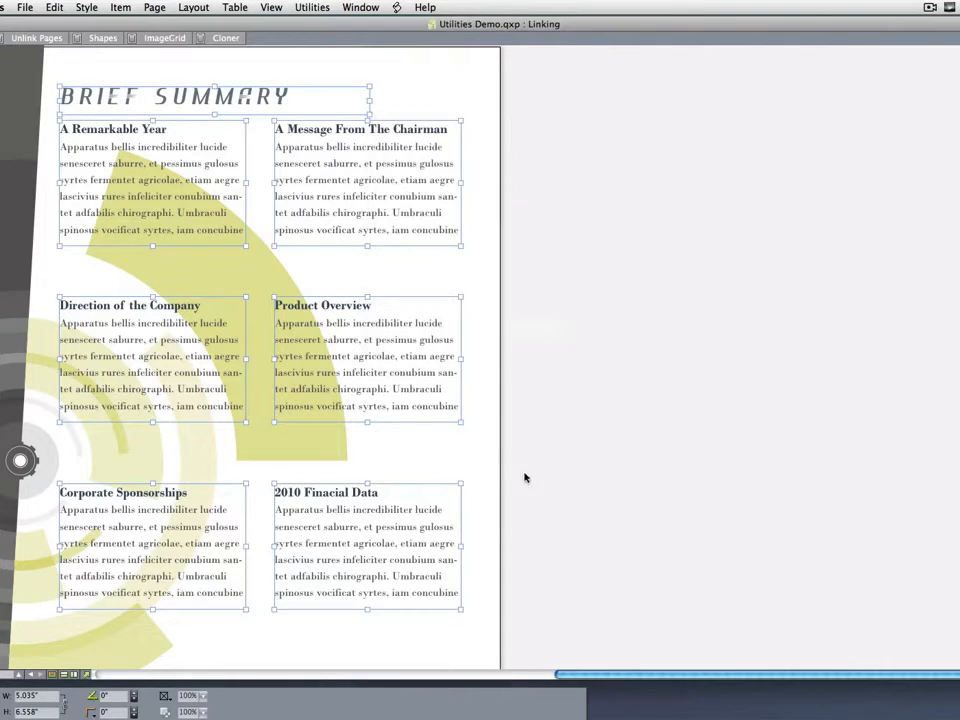
left_click(768, 517)
left_click(350, 345)
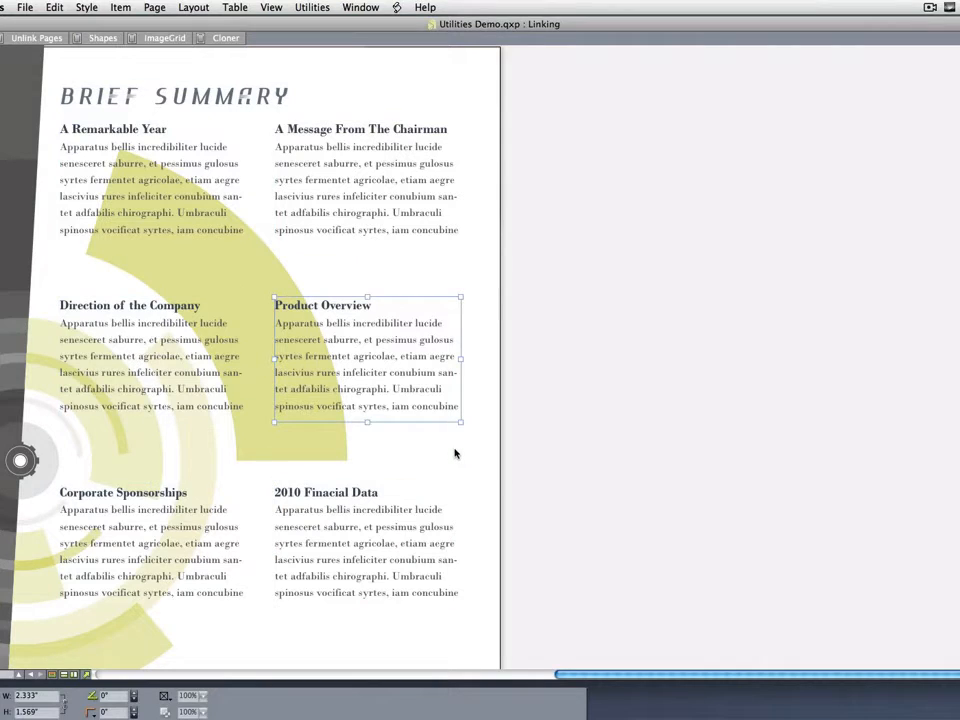
left_click(316, 7)
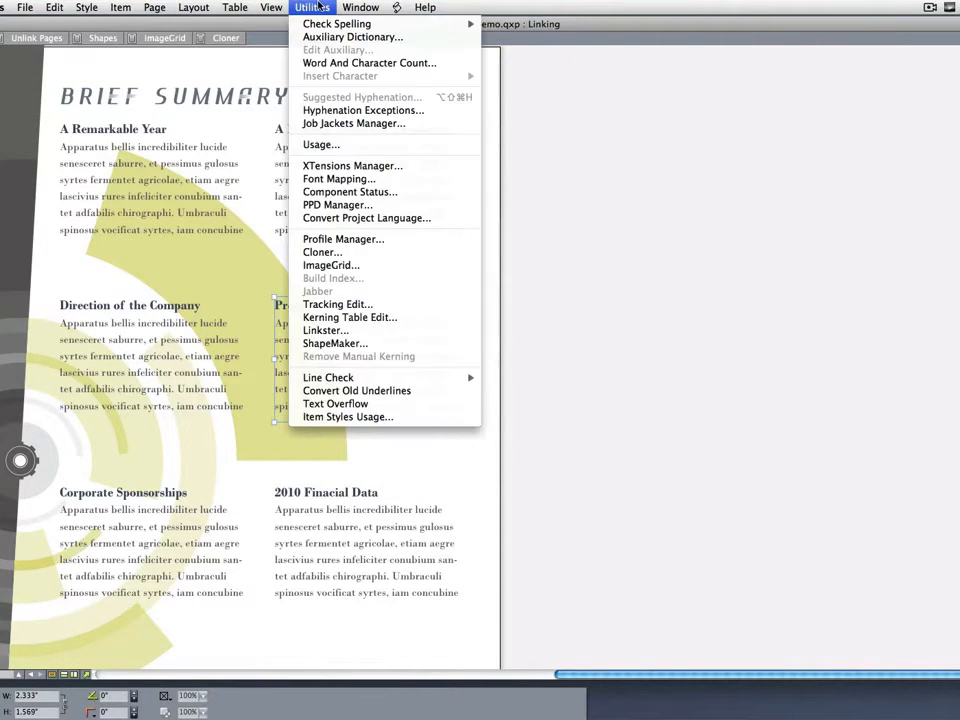
left_click(330, 331)
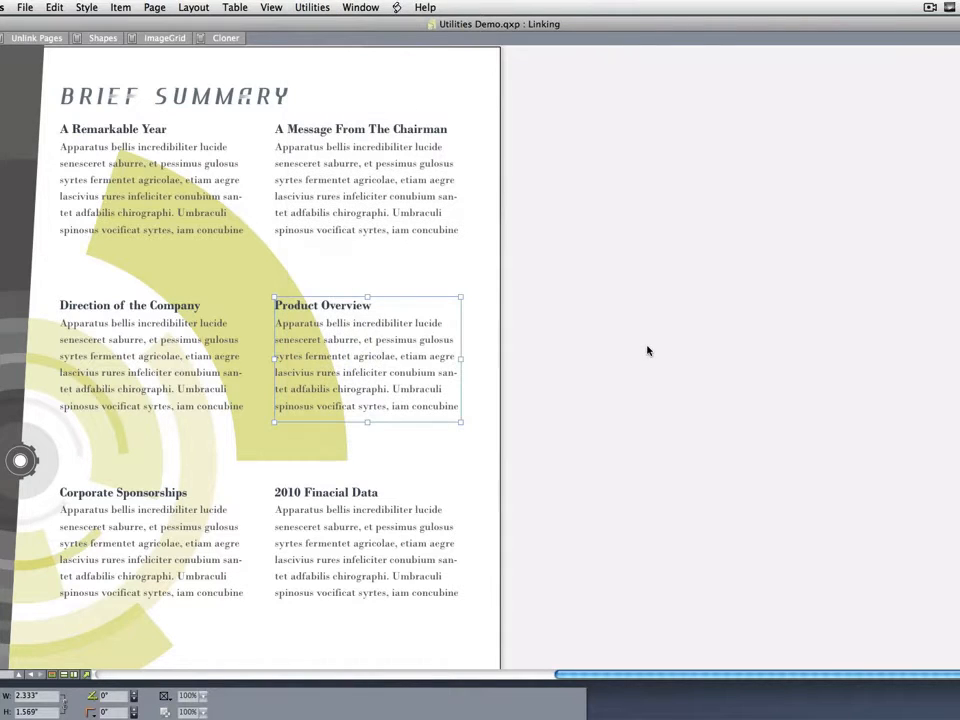
Unlink the Brief Summary heading and the six article boxes with Linkster, using the first unlink option on the selection.
left_click(120, 80)
right_click(130, 228)
left_click(130, 228)
left_click(139, 320, "shift")
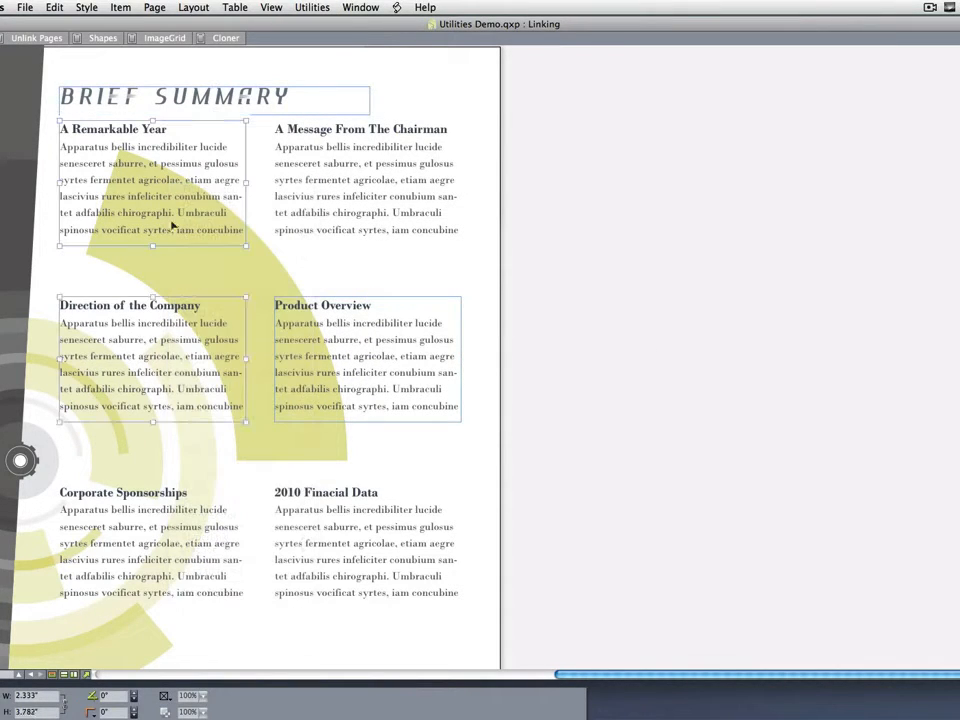
left_click(168, 100, "shift")
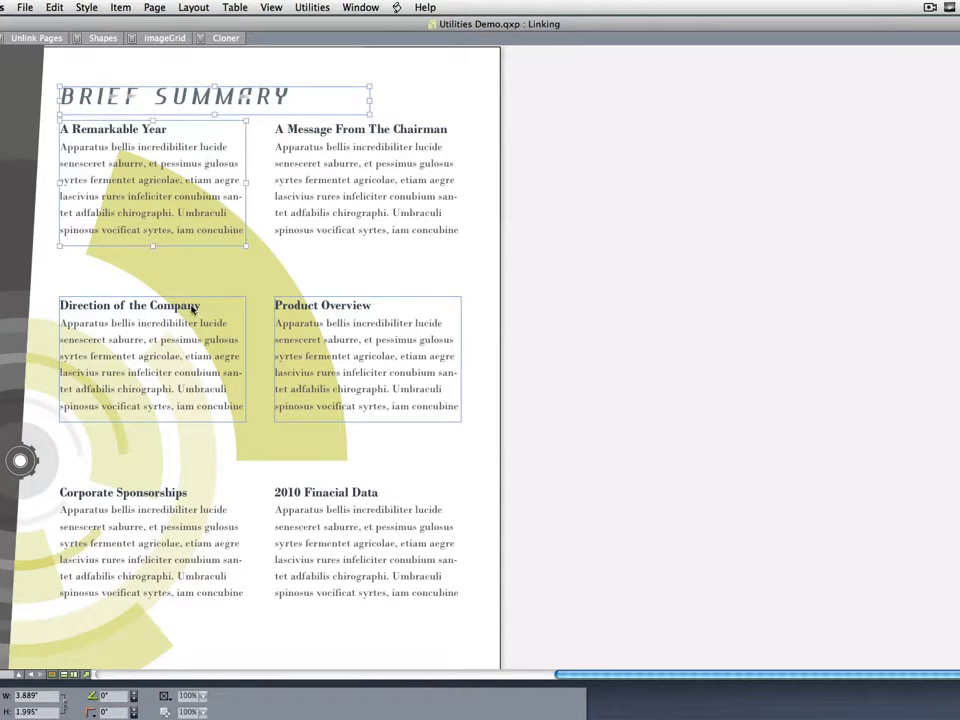
left_click(192, 522, "shift")
left_click(313, 514, "shift")
left_click(330, 380, "shift")
left_click(305, 215, "shift")
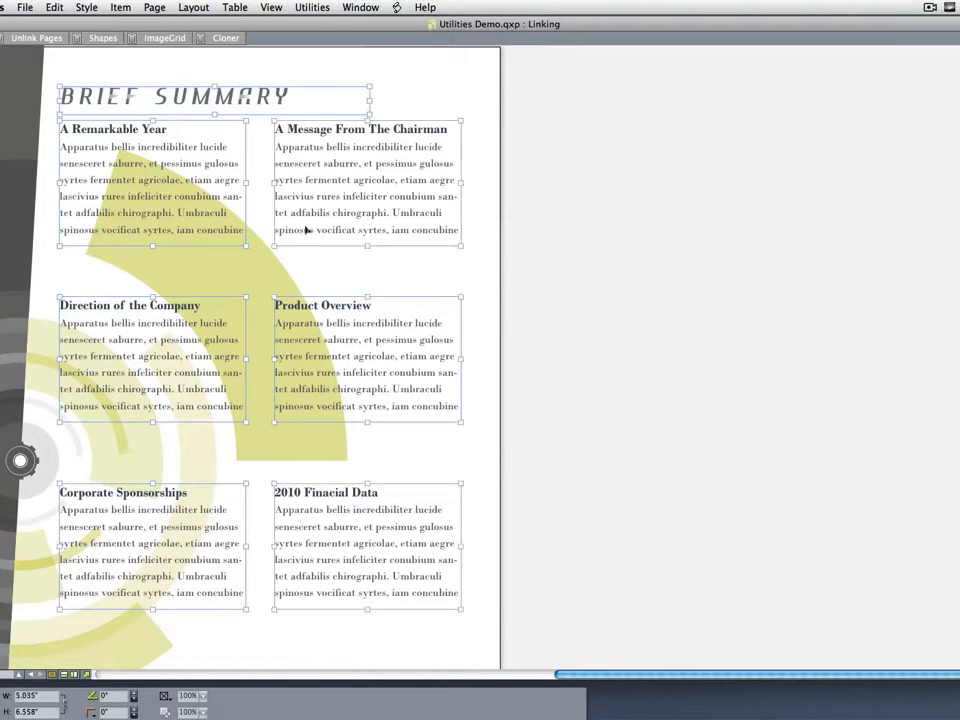
left_click(311, 7)
left_click(336, 390)
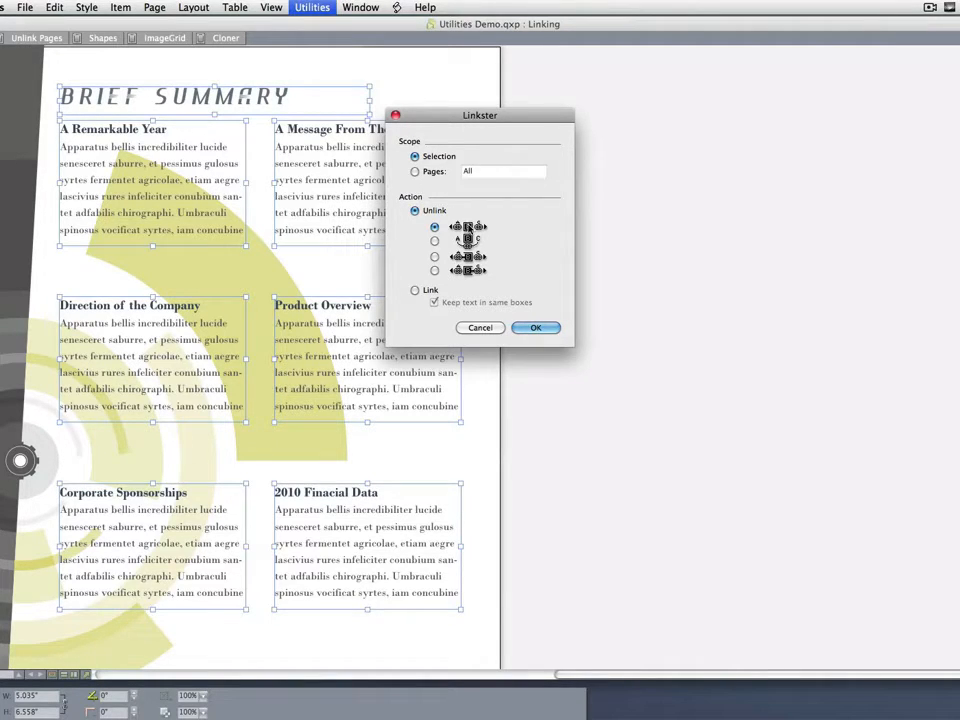
left_click(435, 241)
left_click(435, 268)
left_click(434, 257)
left_click(434, 227)
left_click(537, 328)
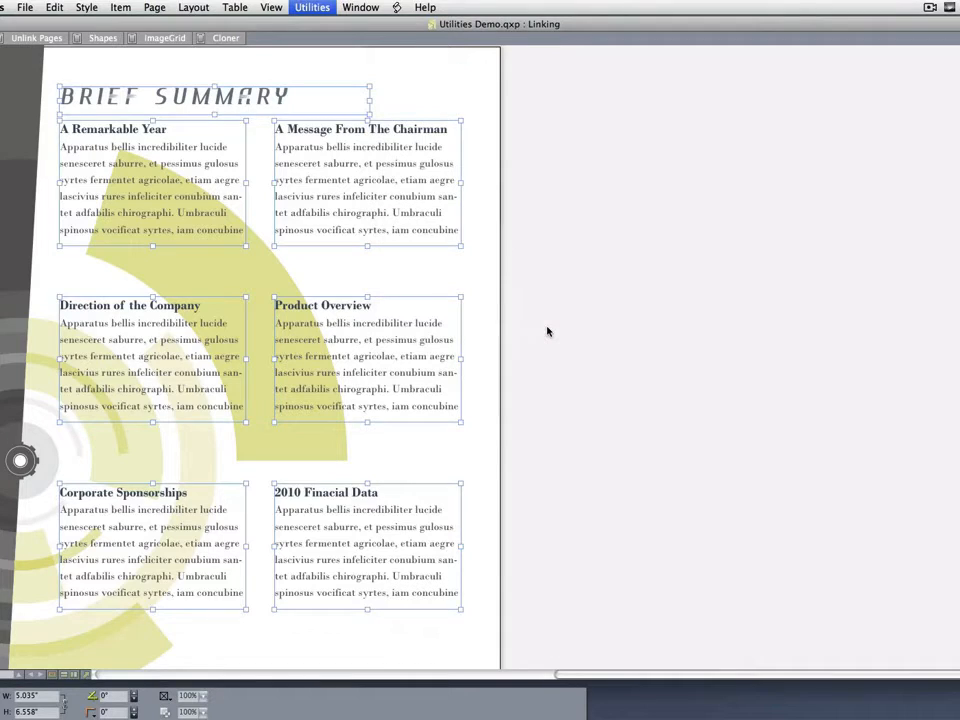
Check the unlinking by selecting all text in the Product Overview box and in the Direction of the Company box.
left_click(362, 366)
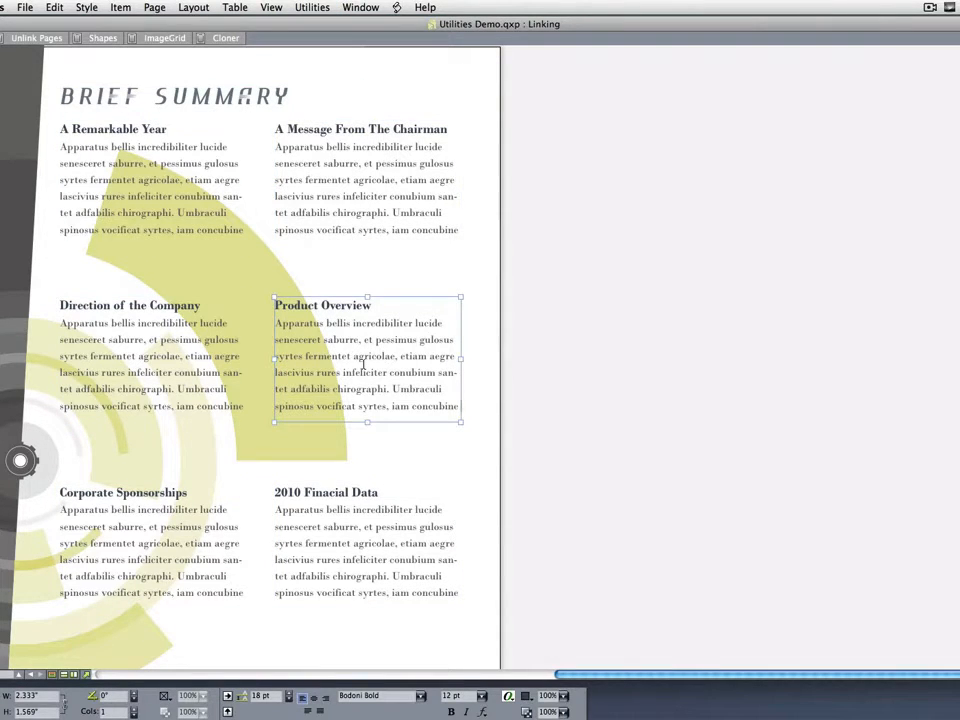
left_click(363, 366)
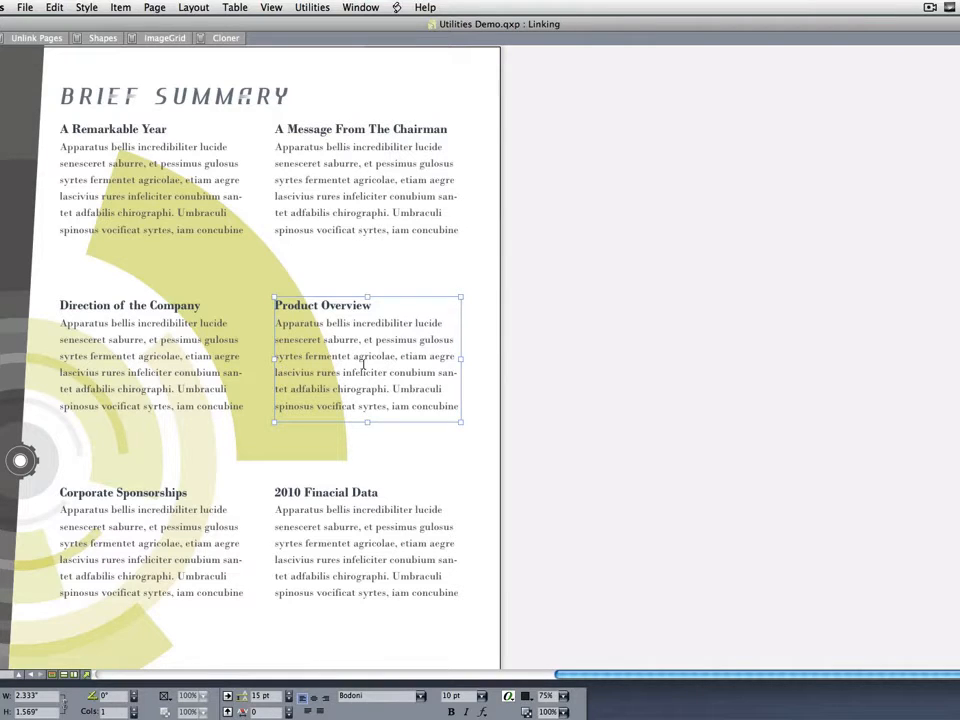
key("super+a")
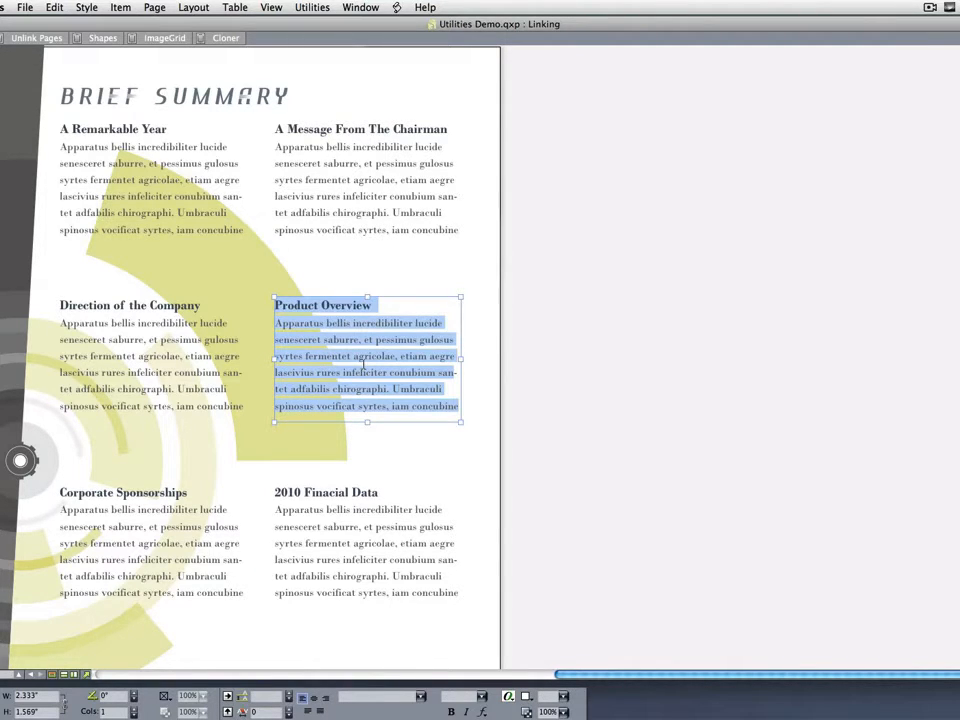
left_click(207, 358)
key("super+a")
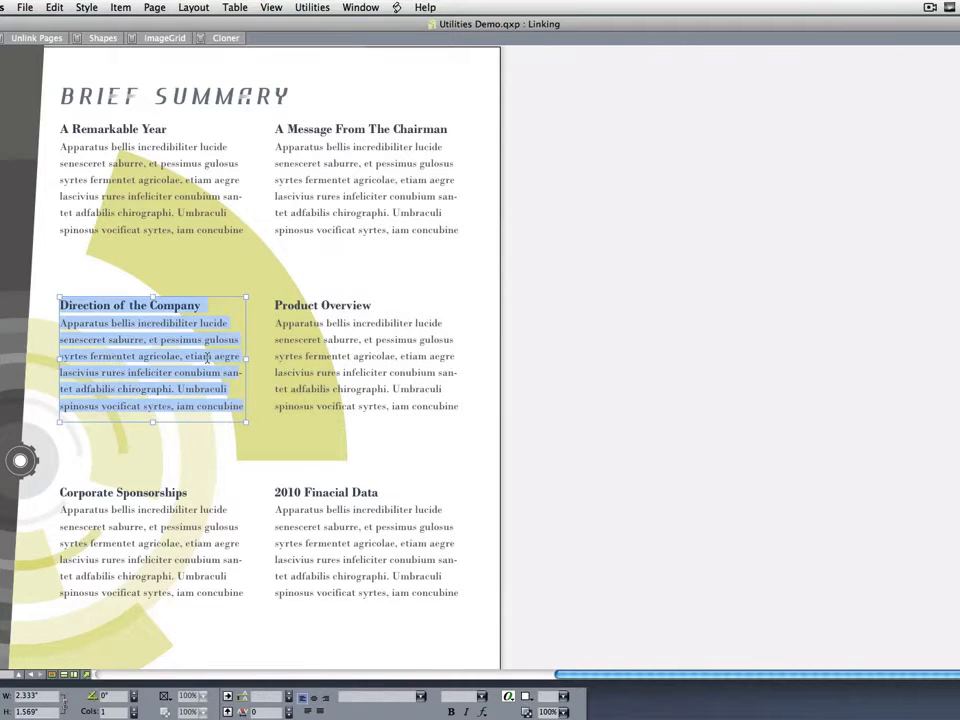
left_click(585, 432)
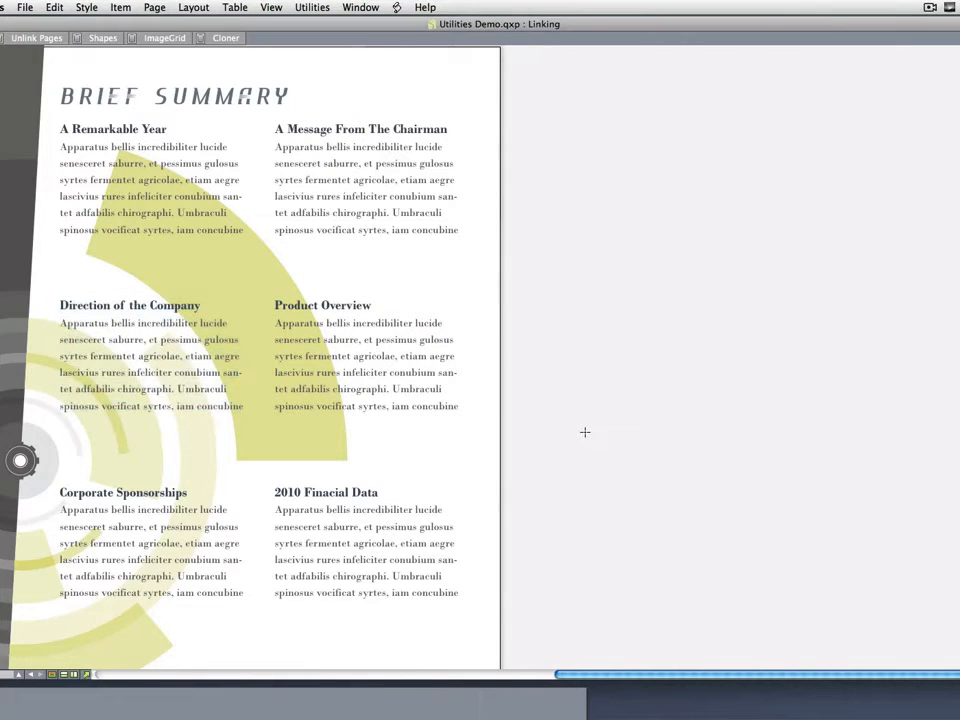
Switch to the Unlink Pages layout and bring the Clams Casino and Clams Oreganato spread into view.
left_click(19, 41)
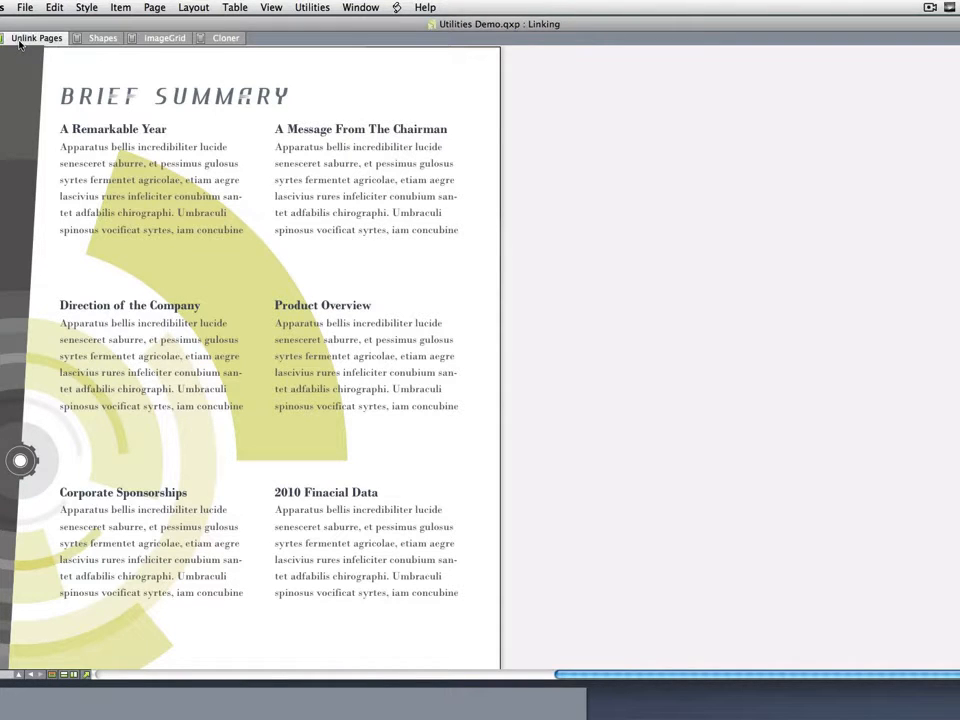
key("super+minus")
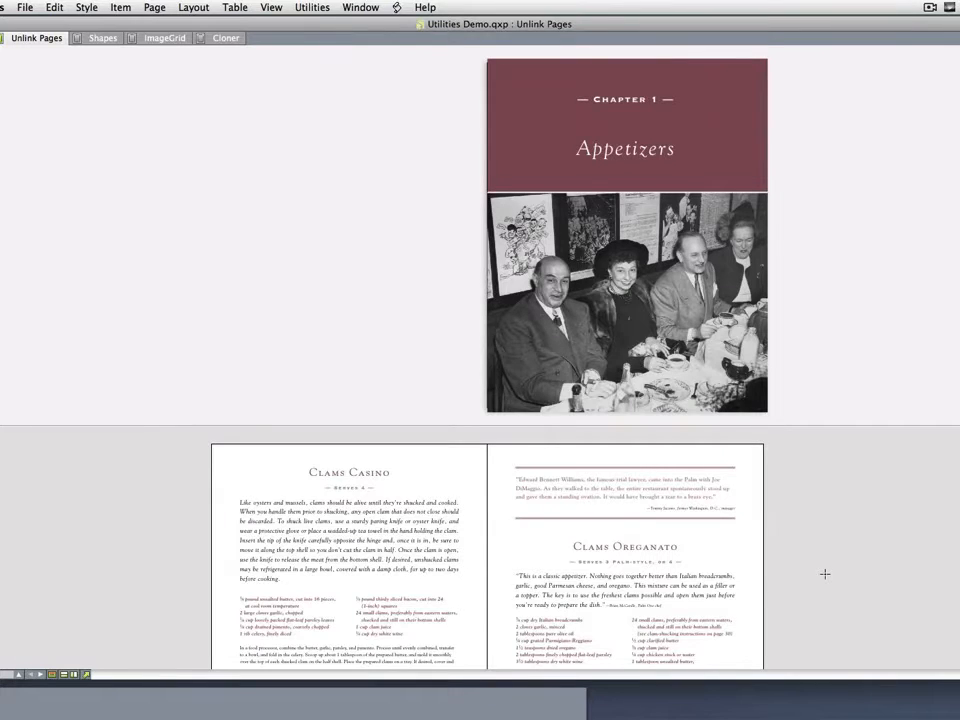
scroll(825, 573, "down", 5)
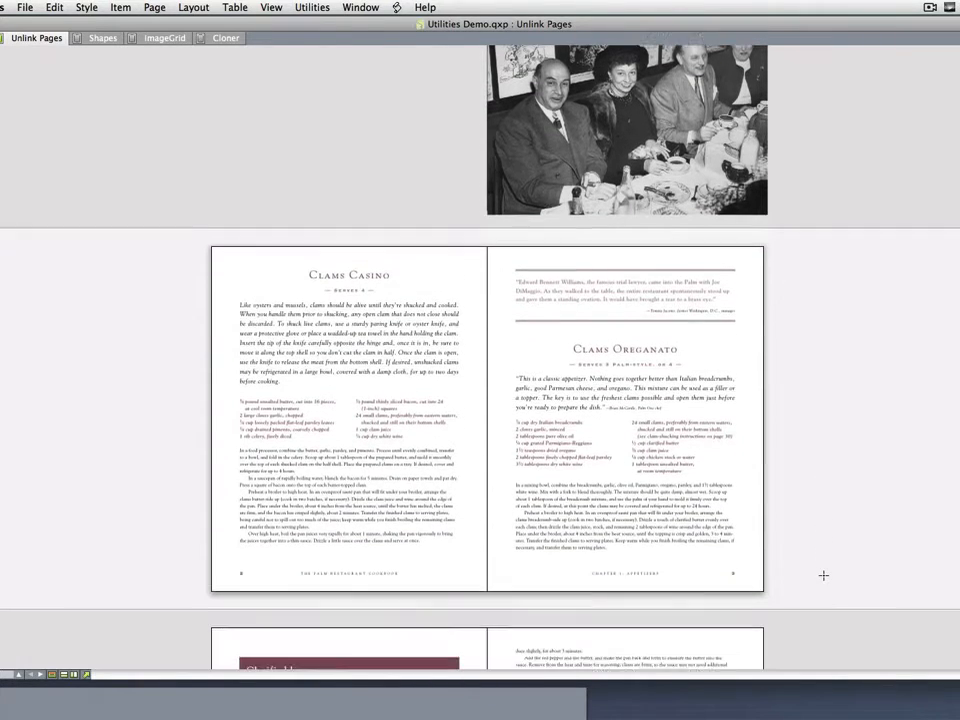
Select the whole story from the Clams Casino box and examine which text boxes on the following spreads belong to the chain.
scroll(823, 575, "down", 2)
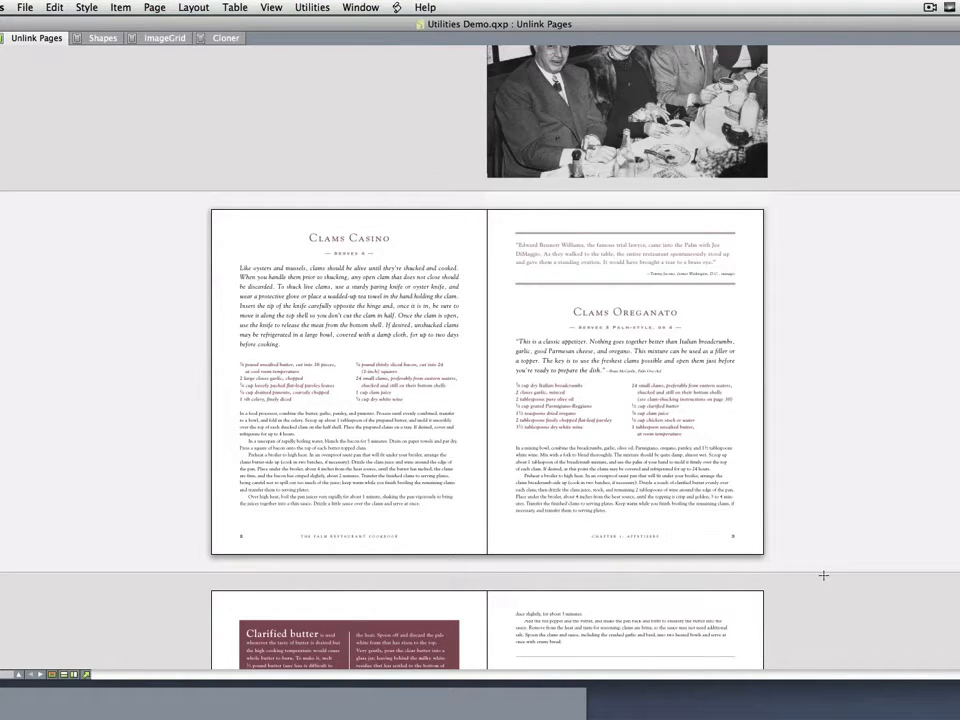
left_click(300, 251)
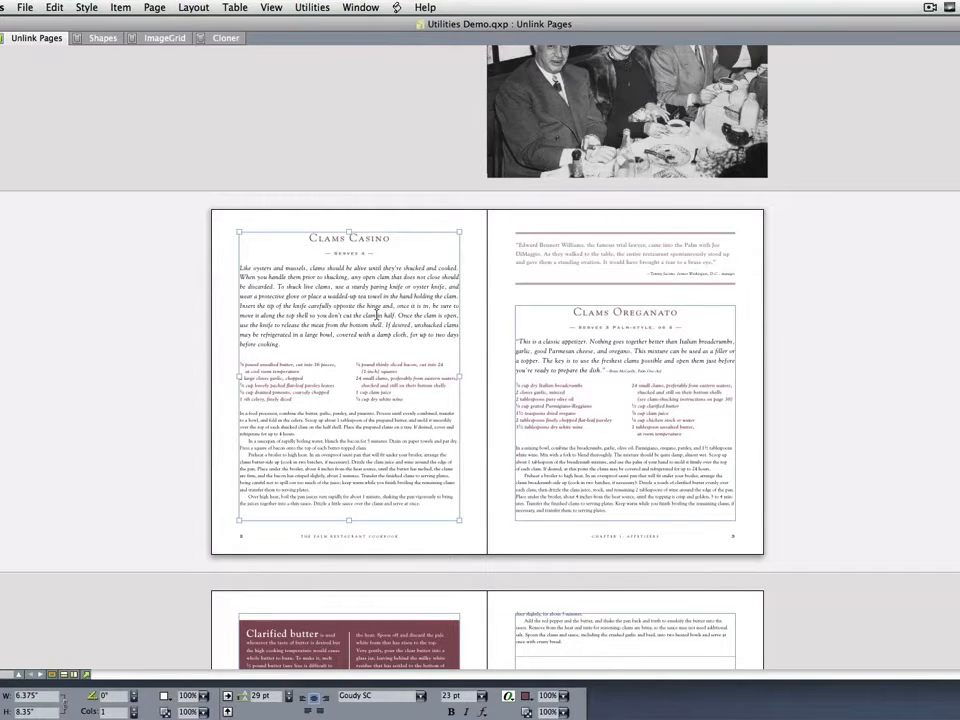
key("super+a")
scroll(778, 465, "down", 3)
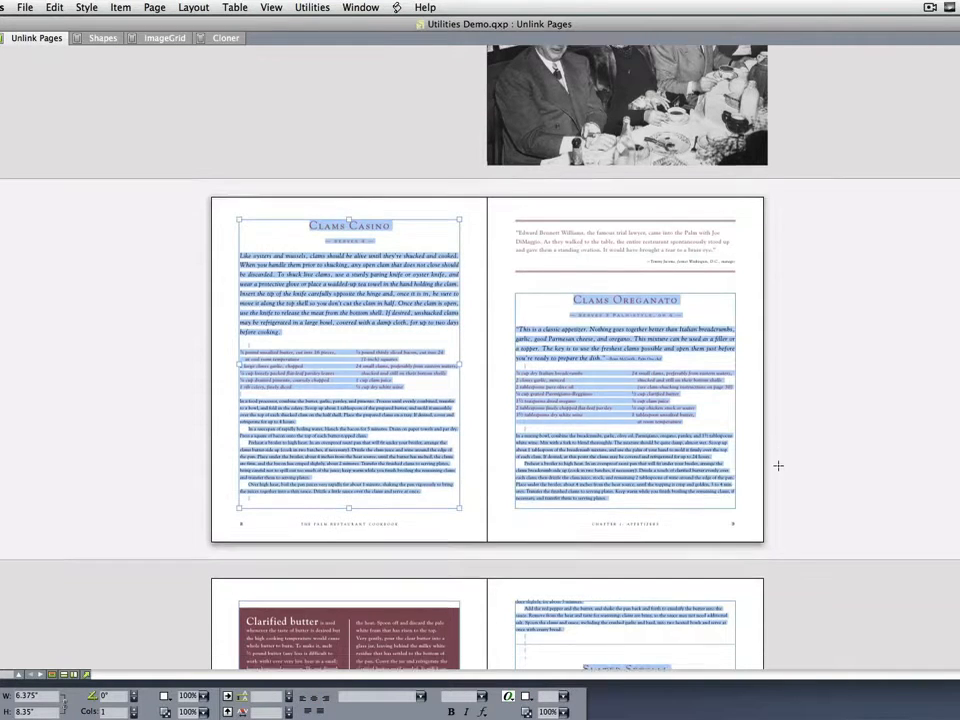
scroll(480, 350, "down", 20)
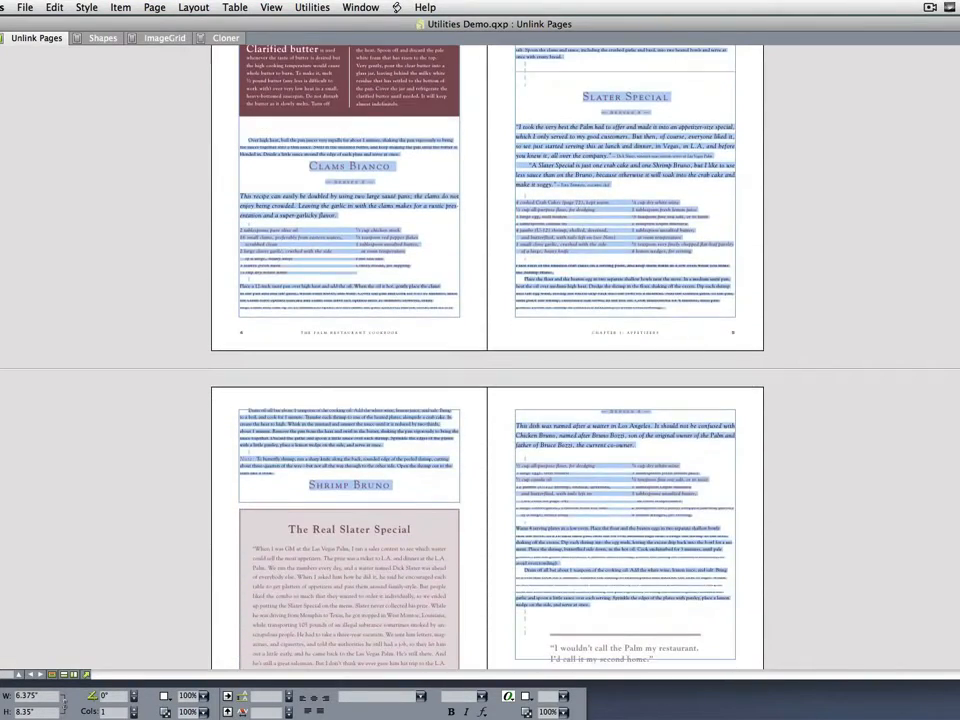
scroll(480, 350, "down", 18)
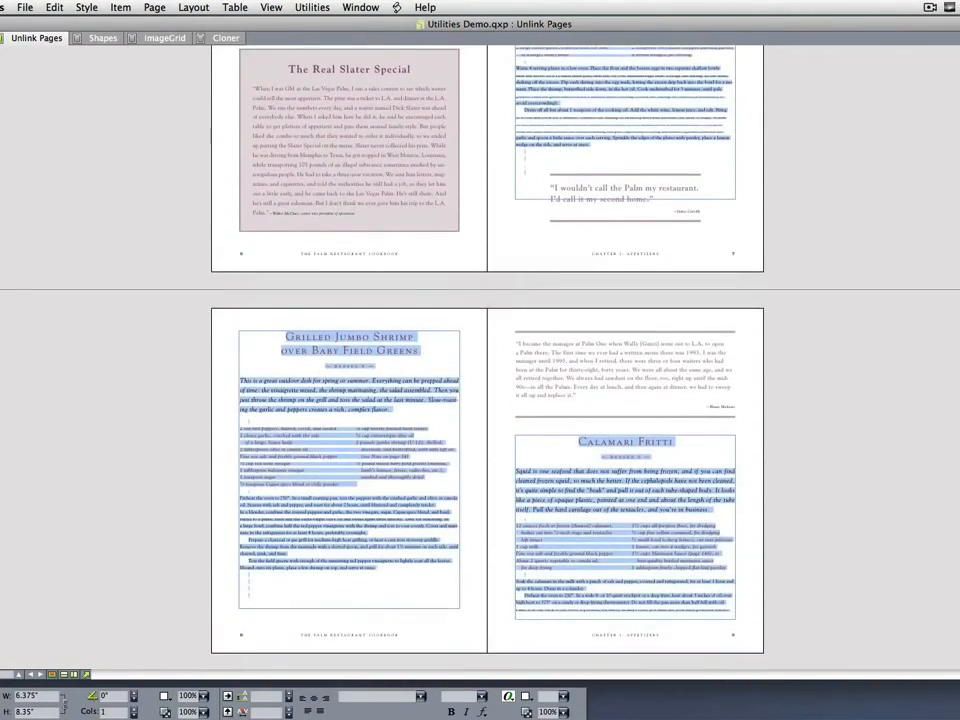
scroll(480, 350, "down", 20)
scroll(469, 297, "up", 20)
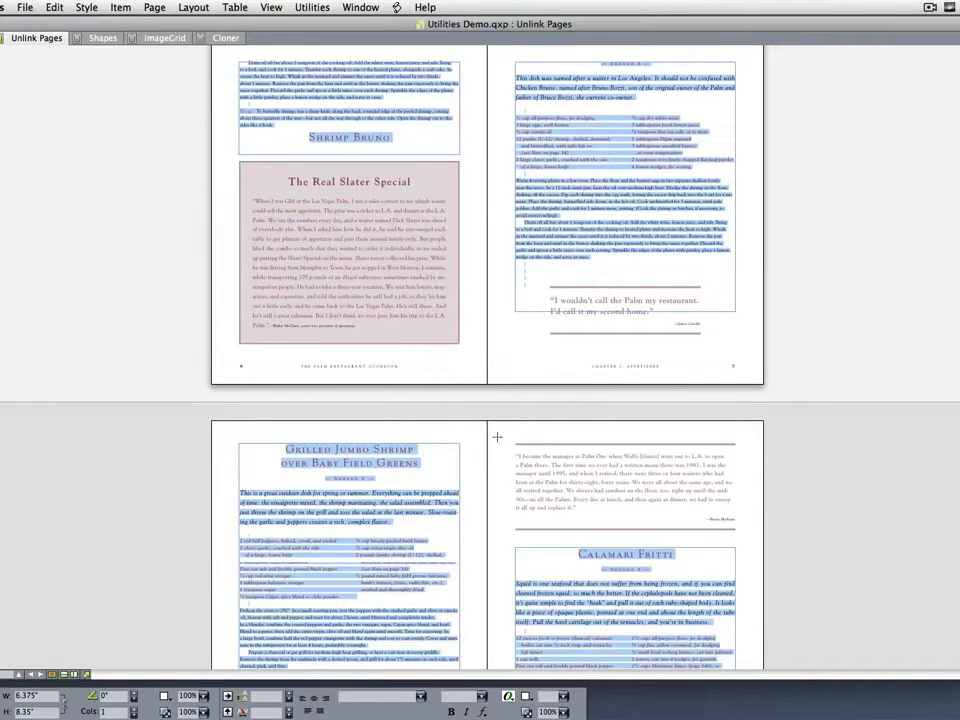
scroll(452, 394, "up", 3)
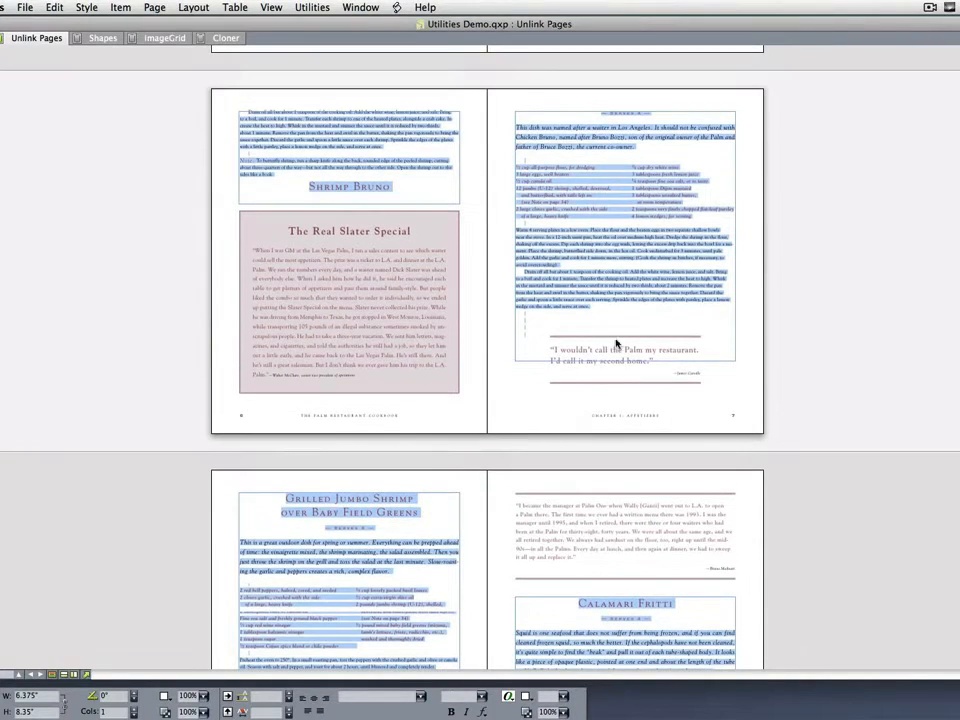
scroll(383, 354, "up", 3)
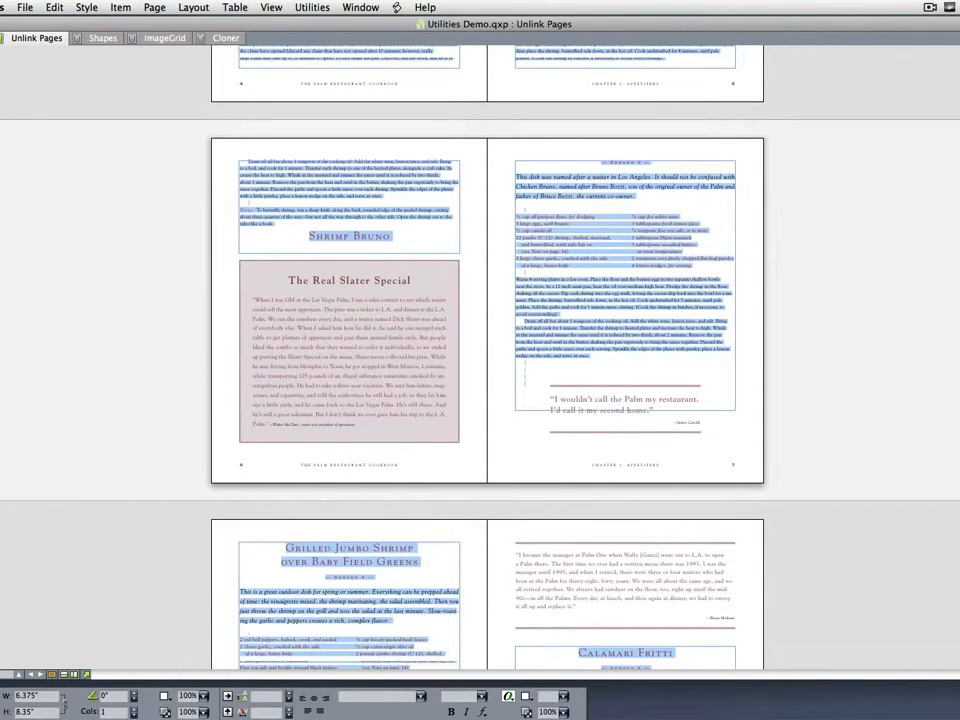
scroll(480, 350, "up", 10)
scroll(480, 350, "up", 1)
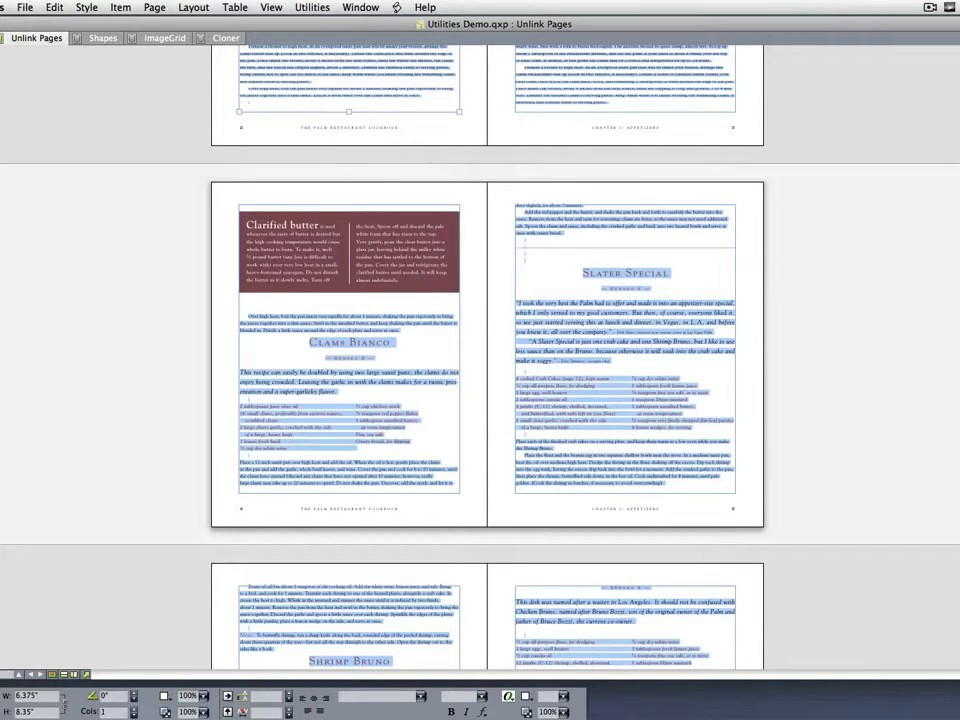
scroll(480, 350, "up", 8)
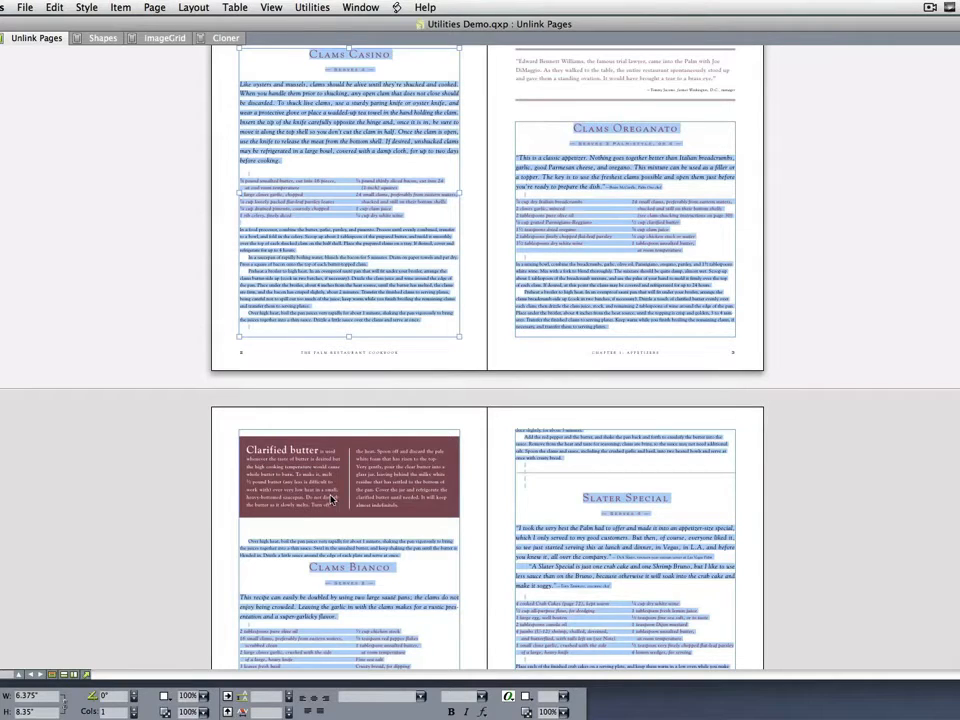
Inspect the Clarified butter box and the Clams Bianco recipe text by selecting each, then clear the selection.
scroll(333, 500, "down", 3)
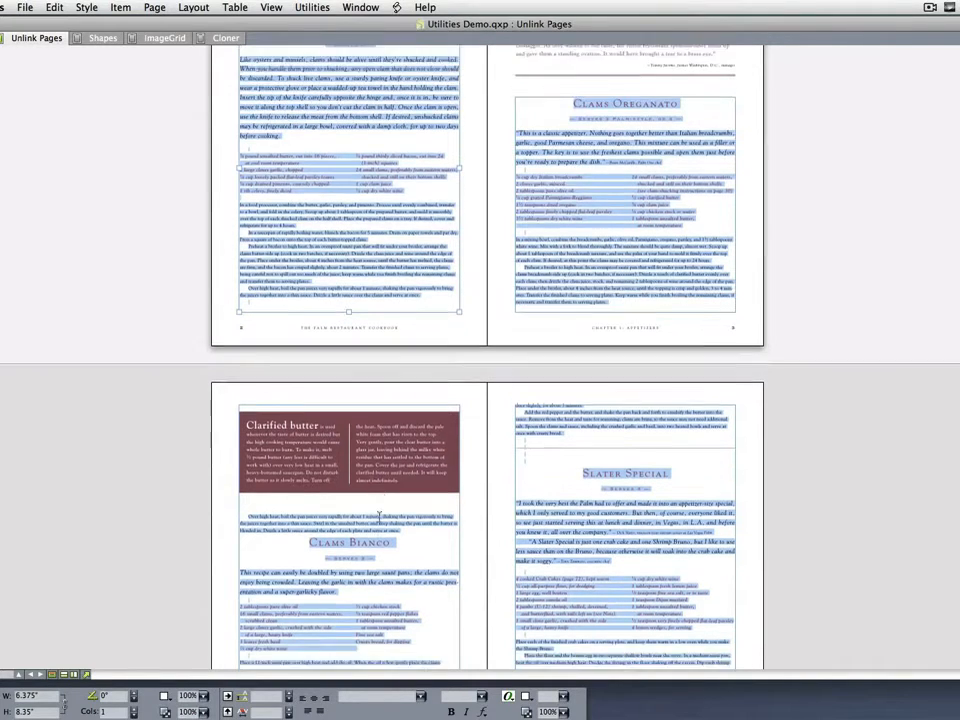
left_click(324, 417)
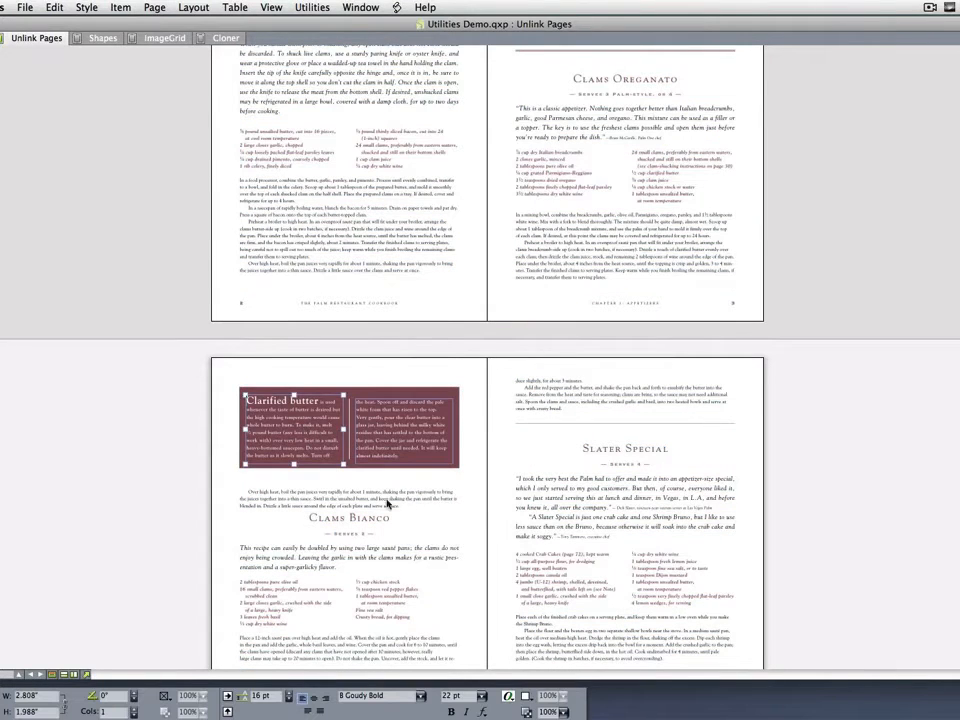
left_click_drag(312, 518, 345, 601)
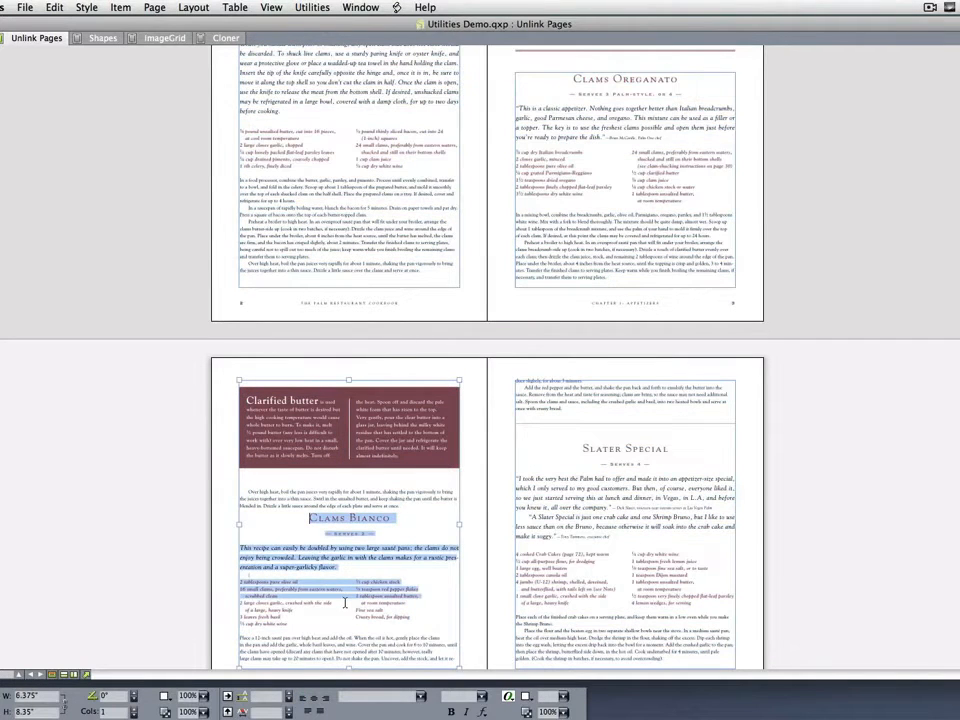
left_click(149, 544)
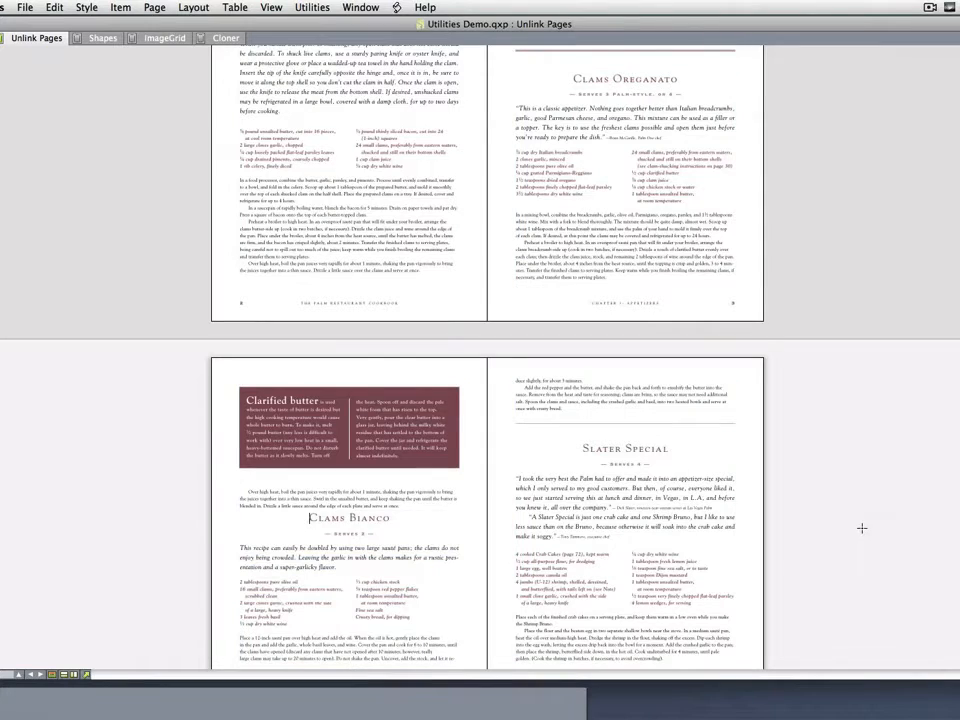
Select the whole linked story again from the Clams Casino box and then deselect it.
scroll(860, 527, "up", 3)
scroll(860, 527, "up", 3)
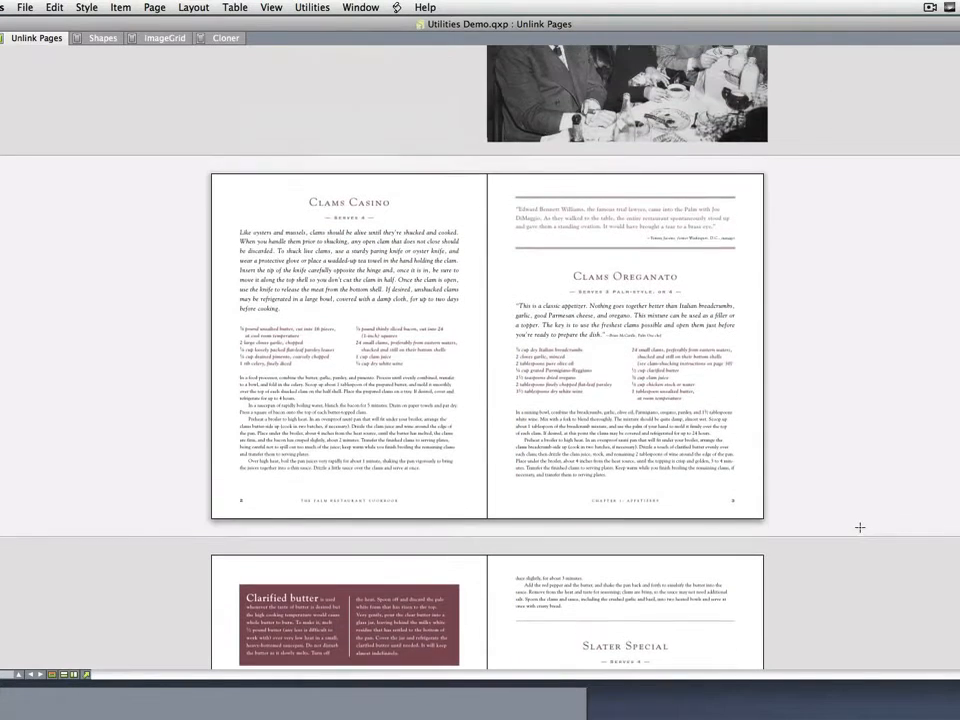
left_click(335, 259)
key("super+a")
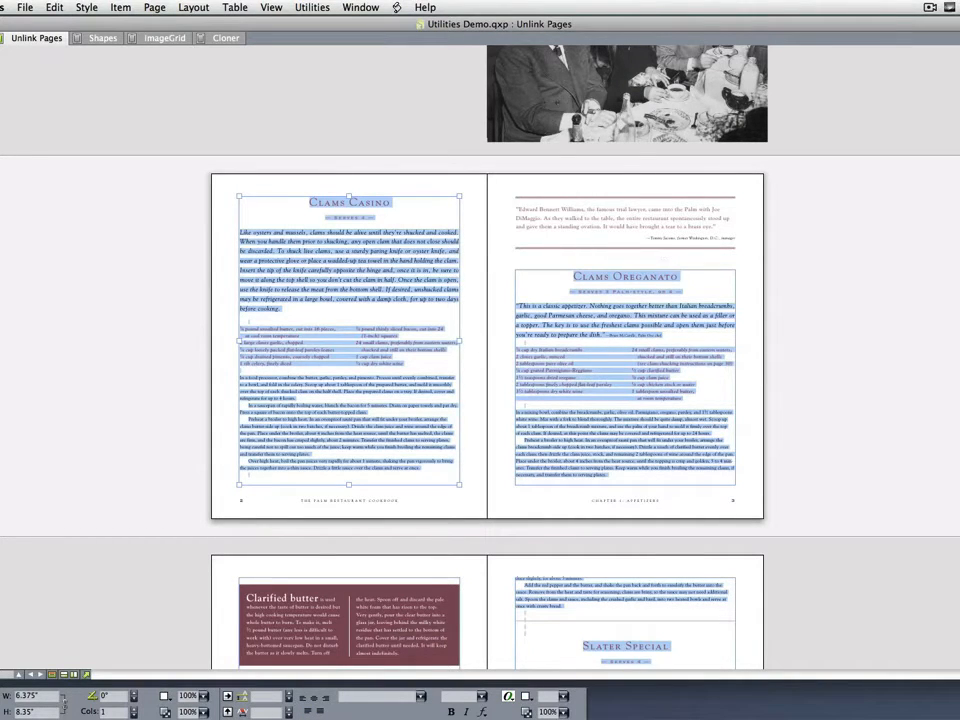
left_click(808, 448)
Check the extent of The Real Slater Special sidebar's story by selecting all its text, then deselect it.
scroll(838, 542, "down", 3)
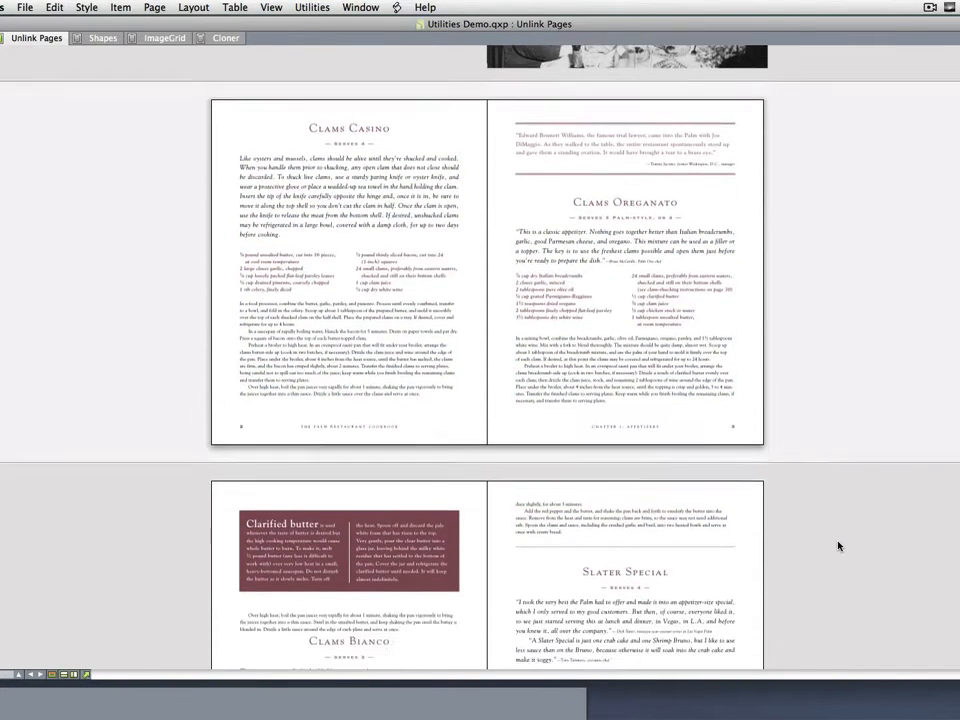
scroll(838, 546, "down", 6)
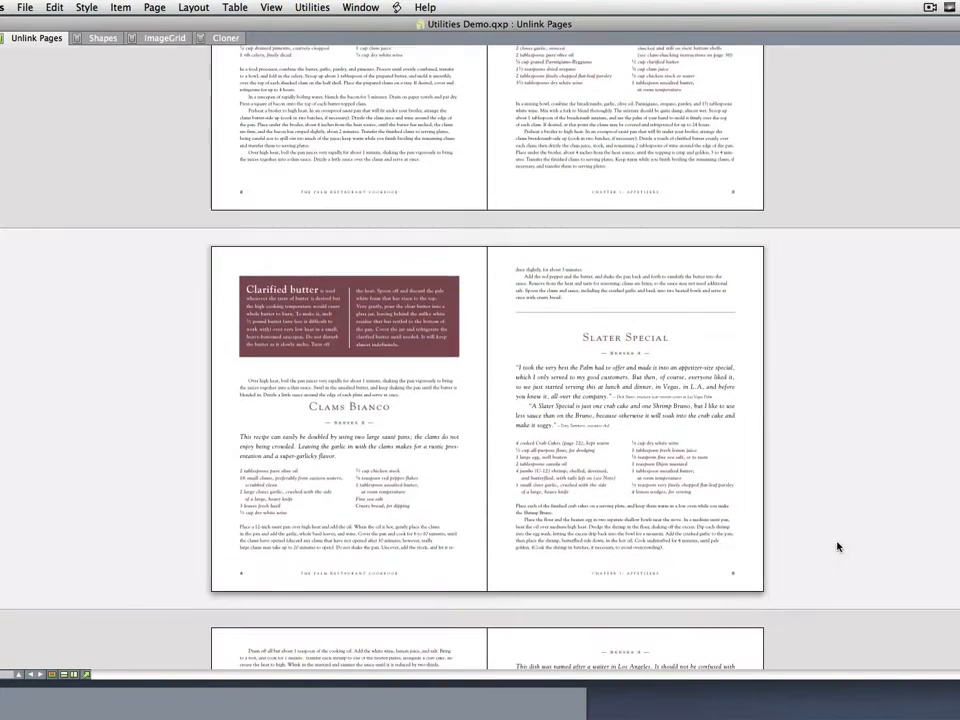
scroll(814, 542, "down", 2)
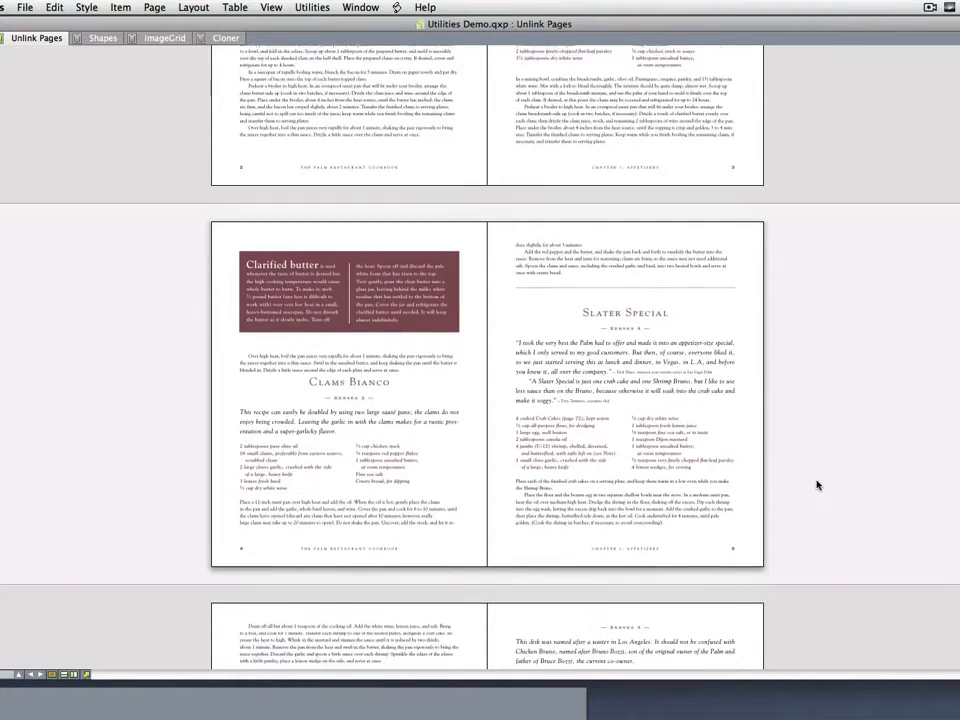
scroll(795, 489, "down", 4)
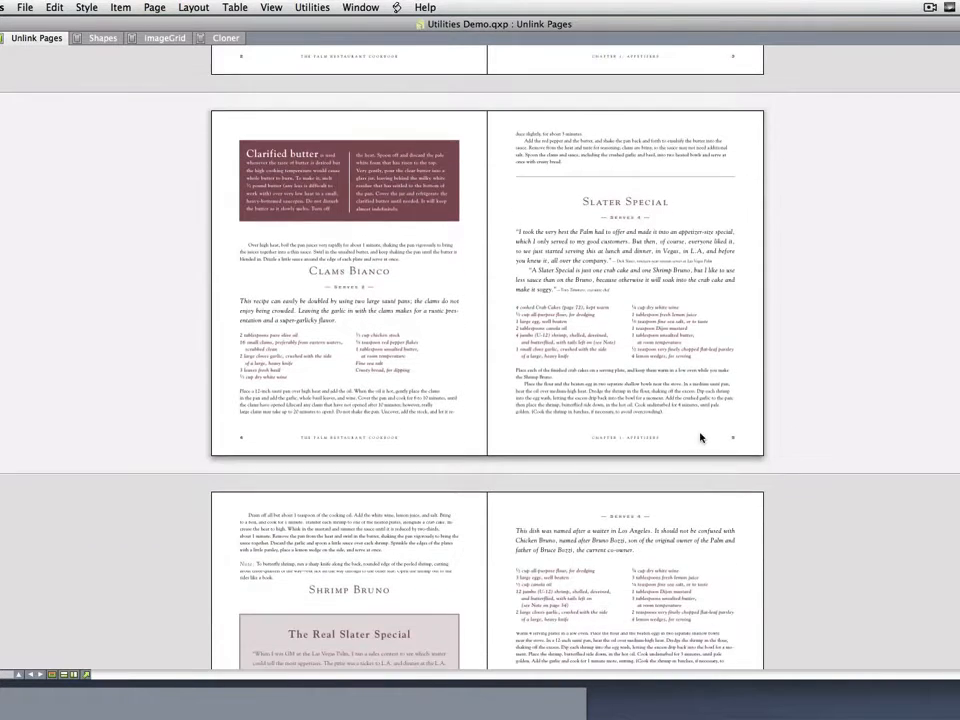
scroll(838, 496, "down", 6)
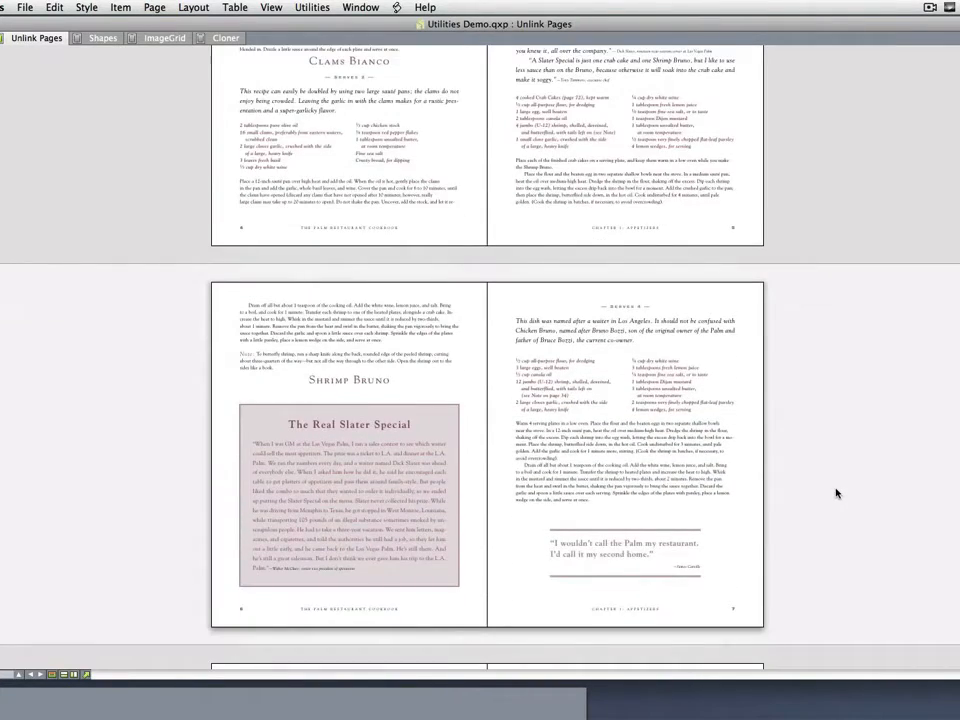
scroll(837, 495, "down", 2)
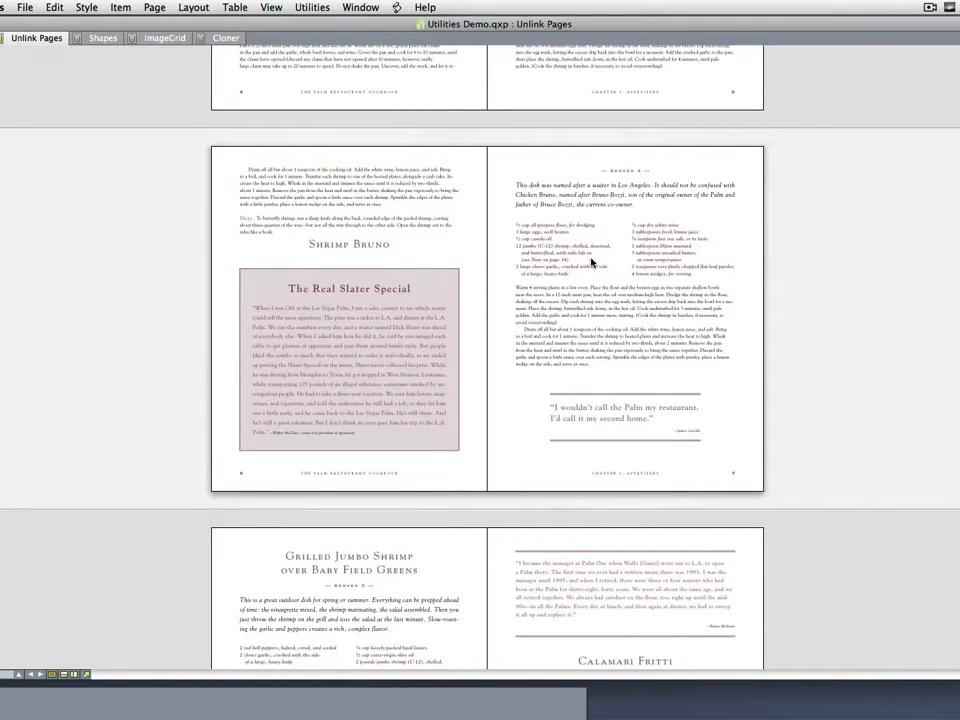
left_click(336, 342)
key("super+a")
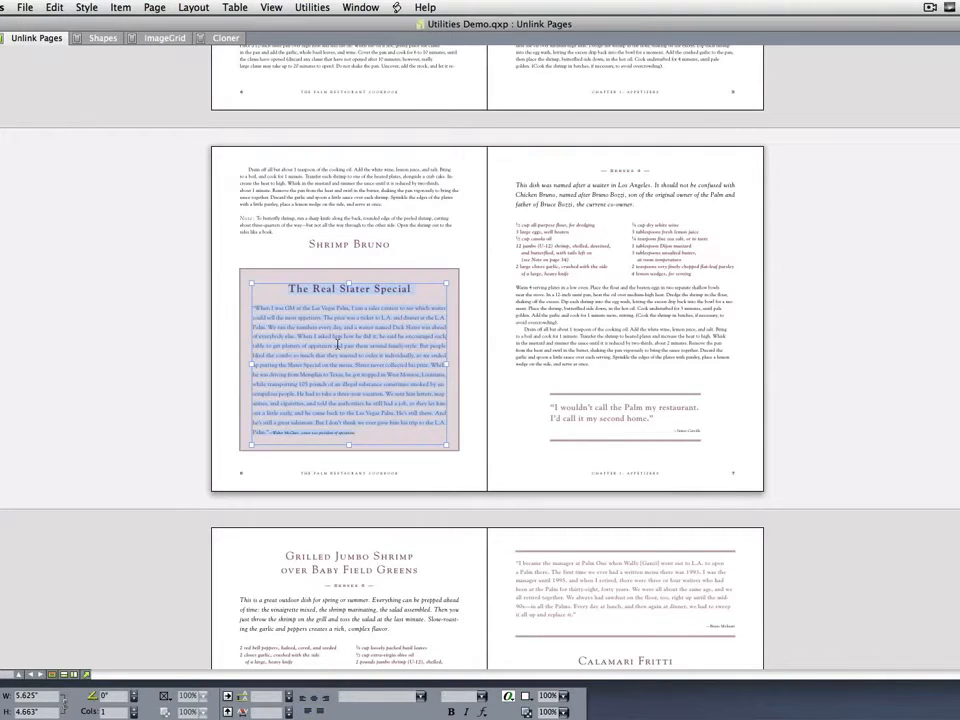
left_click(100, 322)
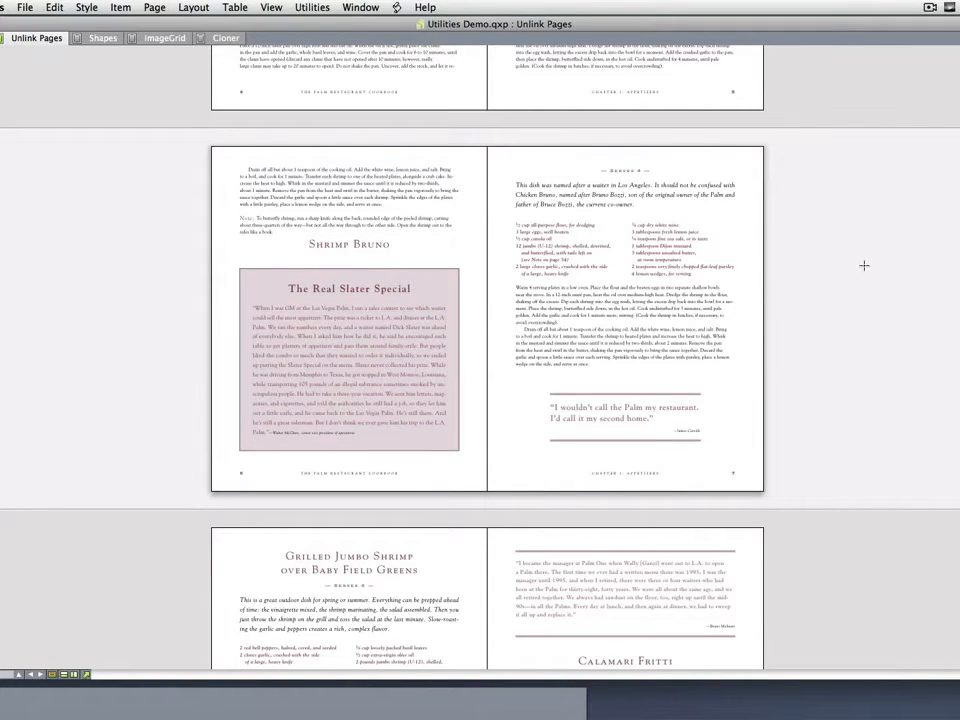
Unlink the text boxes on all pages of the layout with Linkster, using the first unlink option.
scroll(849, 328, "up", 3)
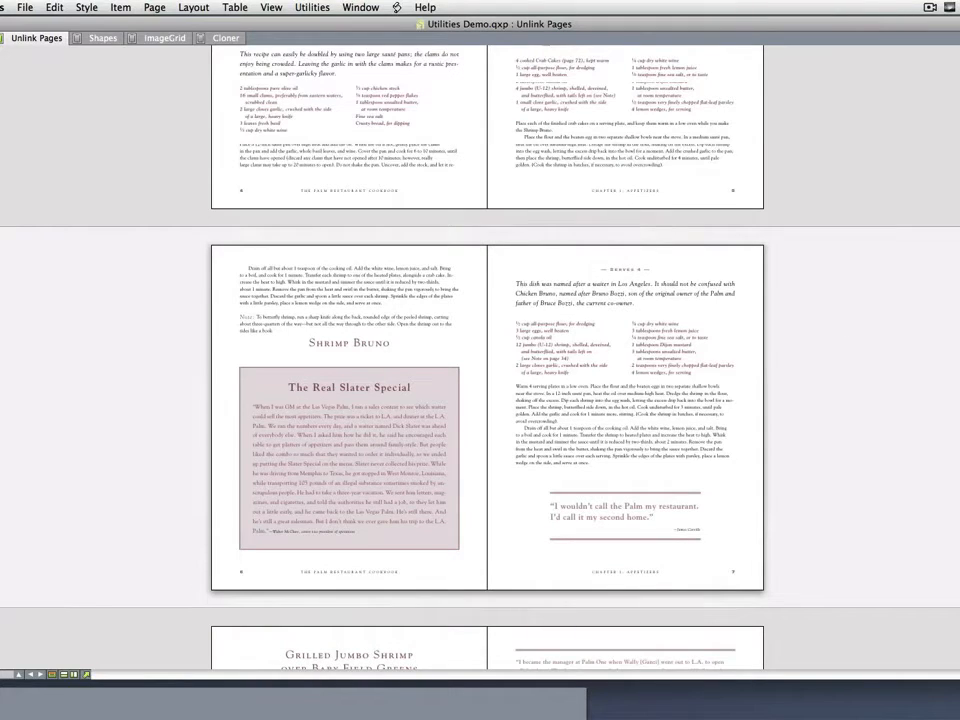
scroll(849, 328, "up", 10)
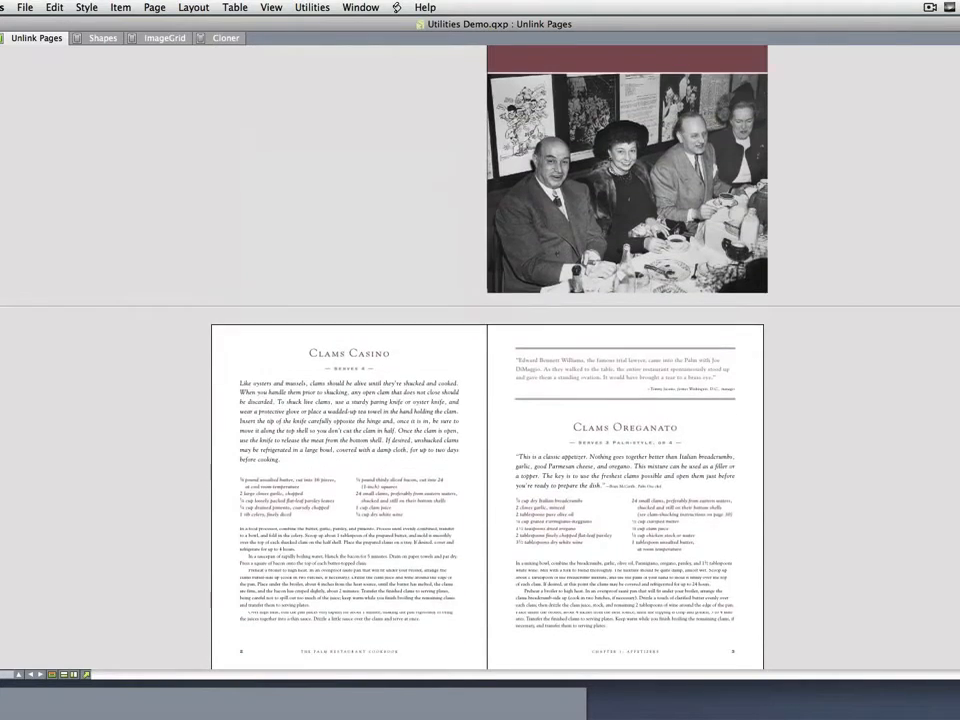
scroll(387, 220, "down", 2)
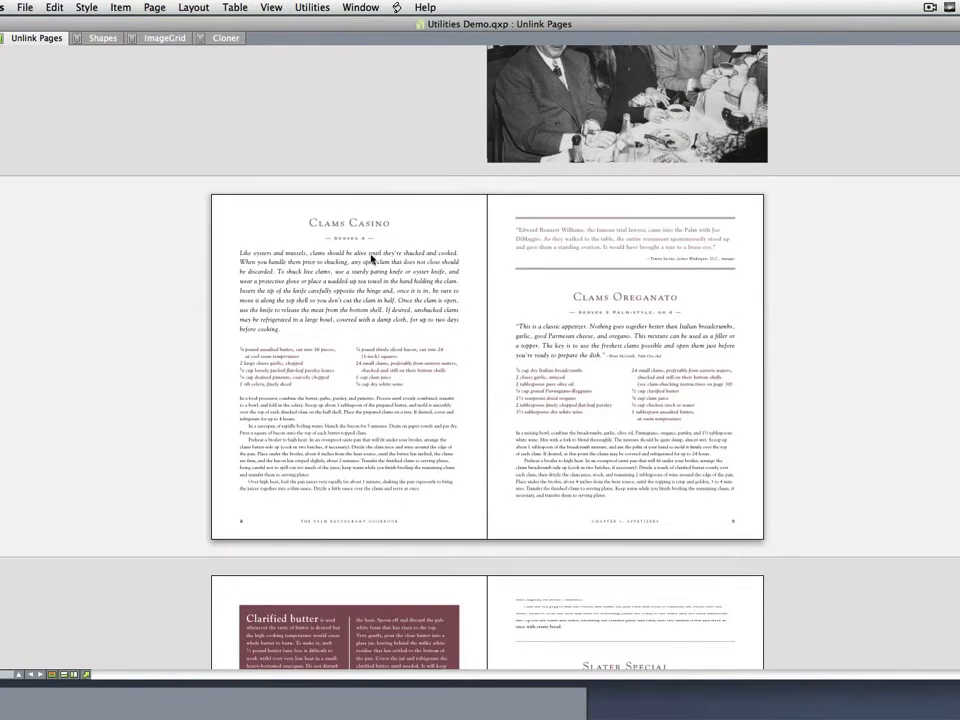
left_click(310, 8)
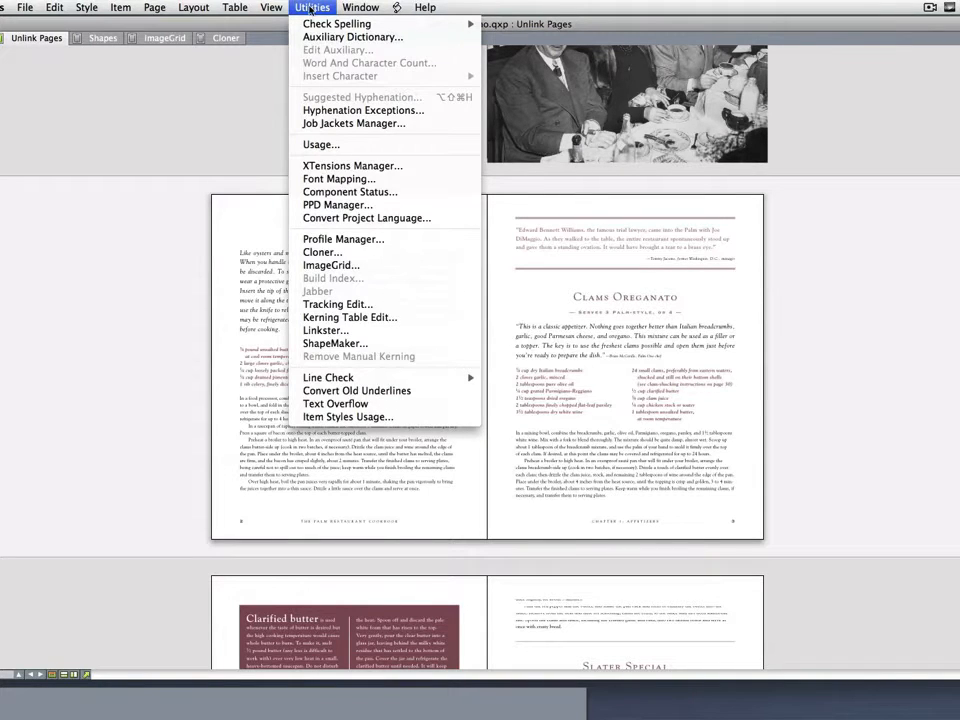
left_click(327, 330)
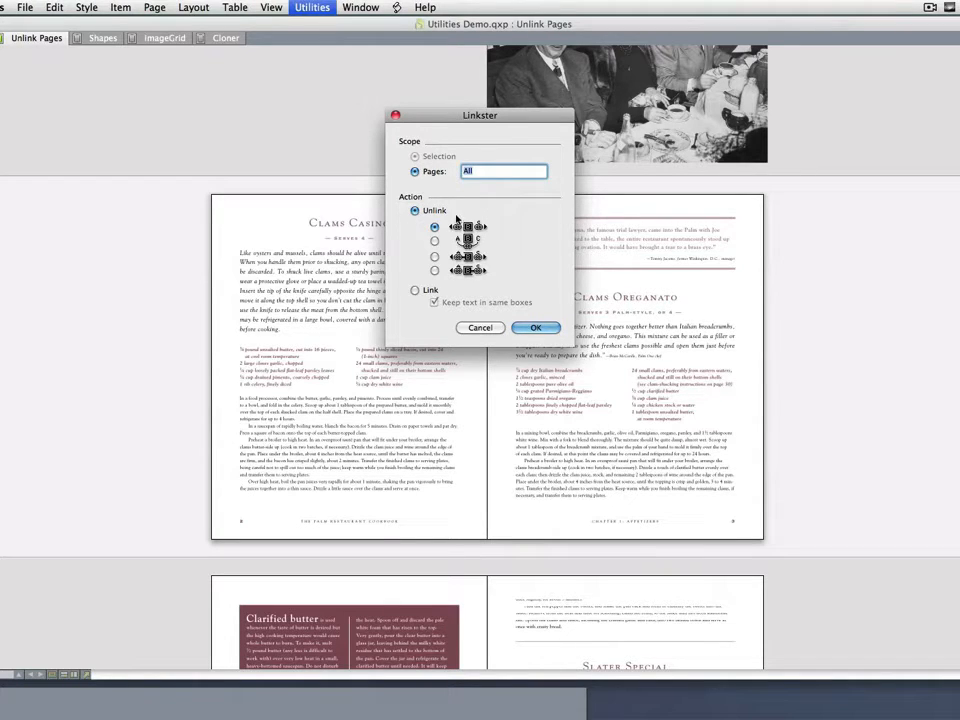
left_click(537, 327)
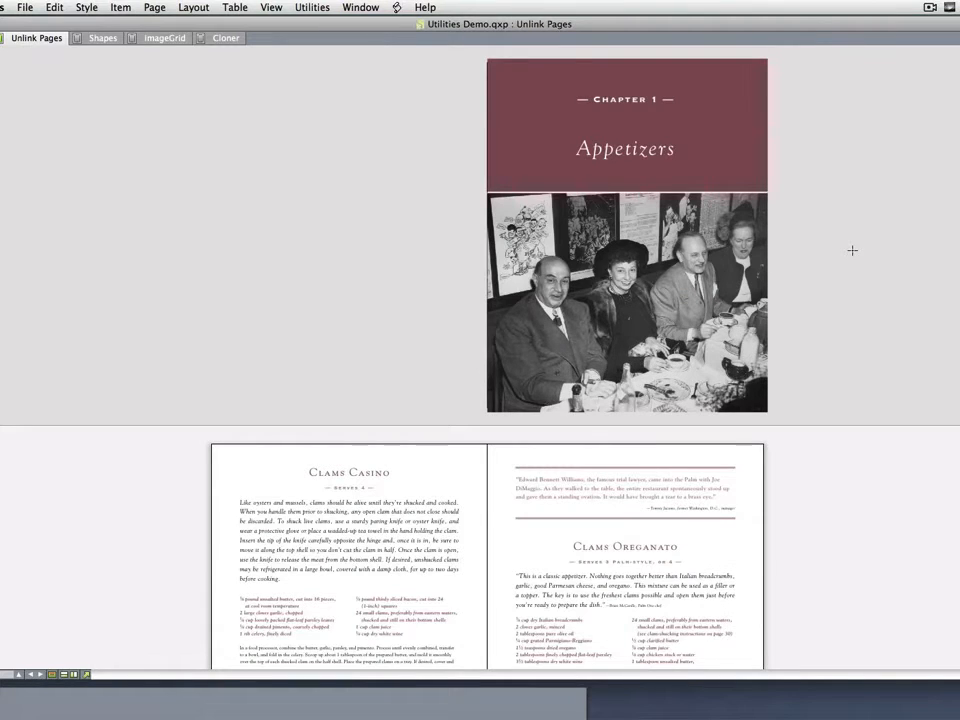
Check the unlinking by selecting all text in the Clams Casino box and in the Clams Oreganato box.
scroll(432, 305, "down", 6)
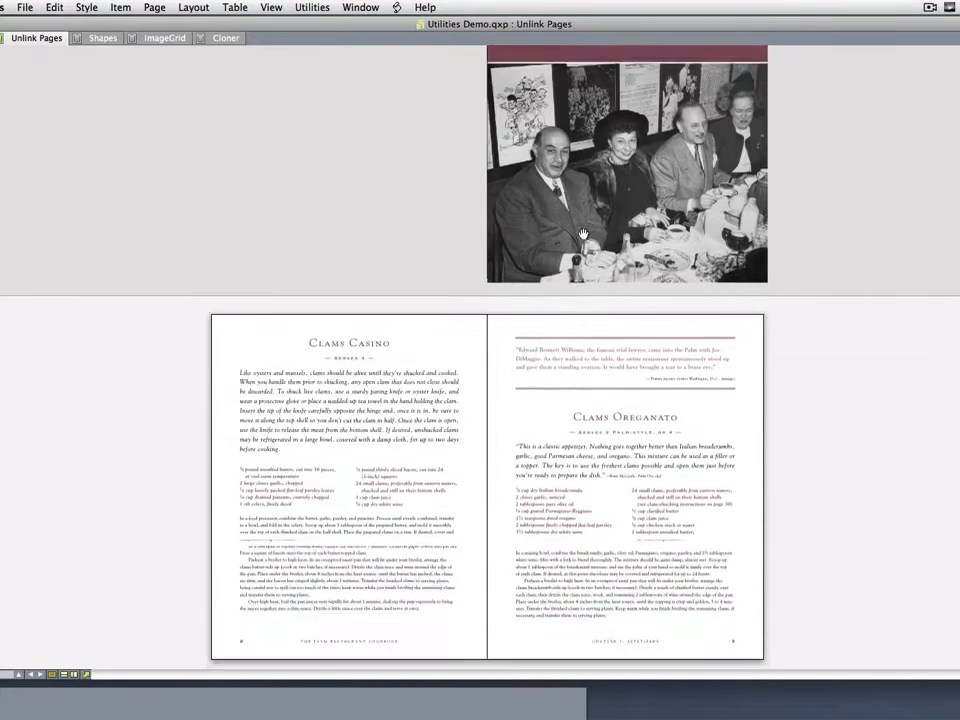
left_click(409, 280)
key("super+a")
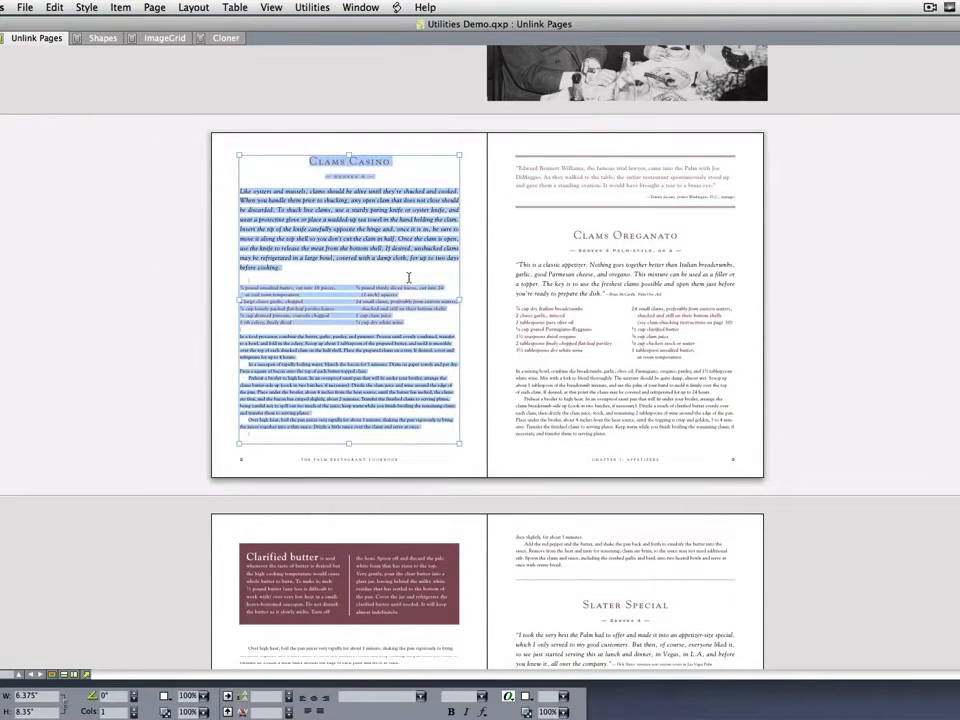
left_click(565, 385)
key("super+a")
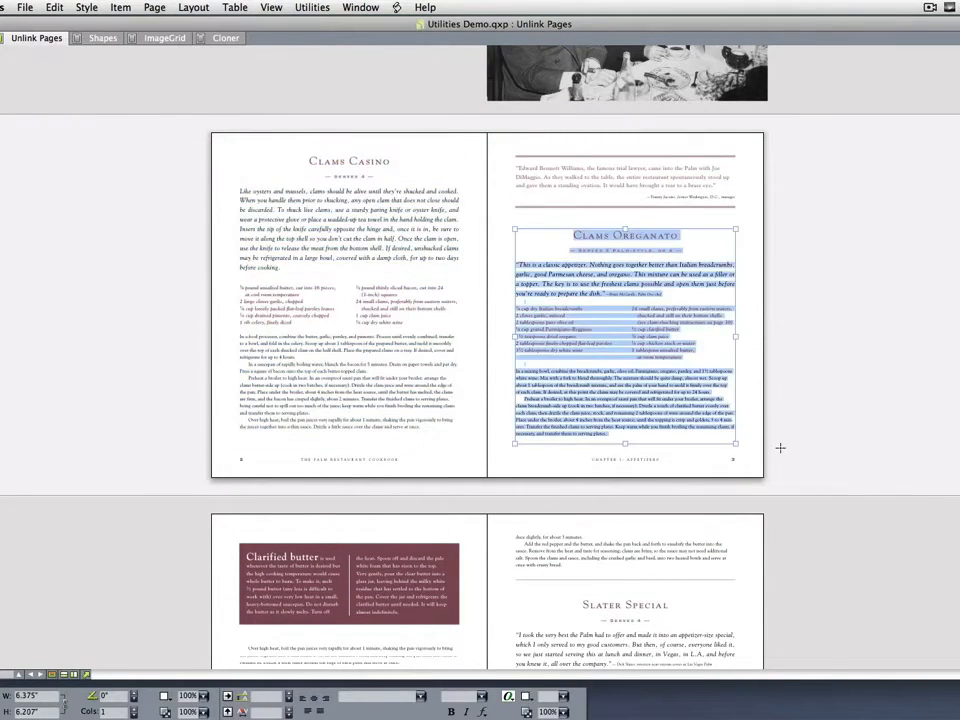
Check the text box on the Slater Special page for remaining links by selecting all its text.
scroll(780, 447, "down", 2)
left_click(628, 668)
key("super+a")
scroll(764, 606, "down", 2)
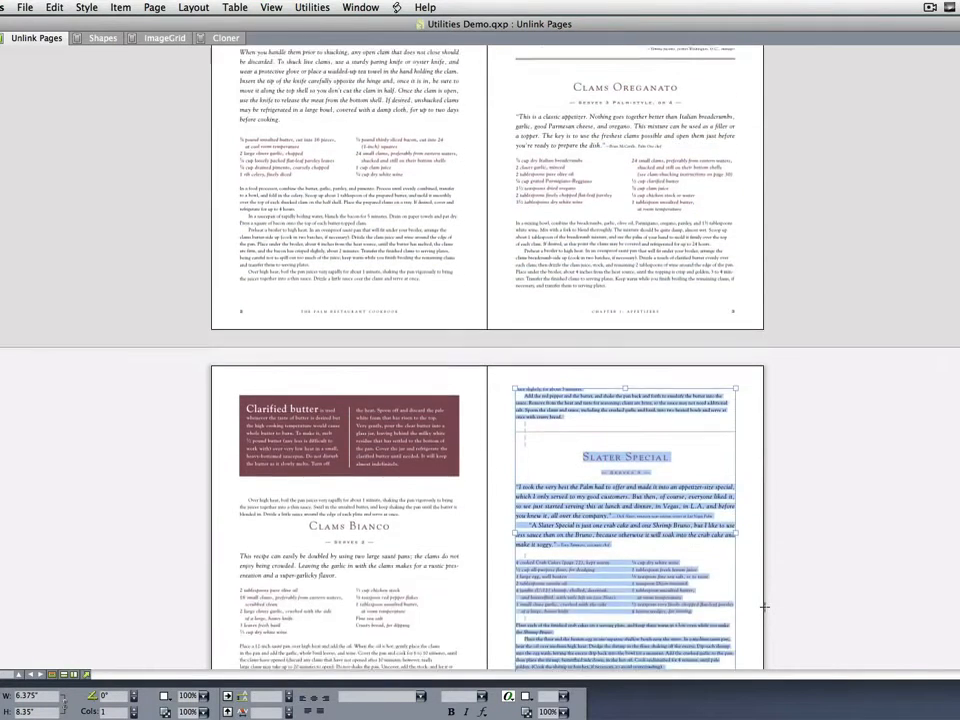
scroll(764, 606, "down", 1)
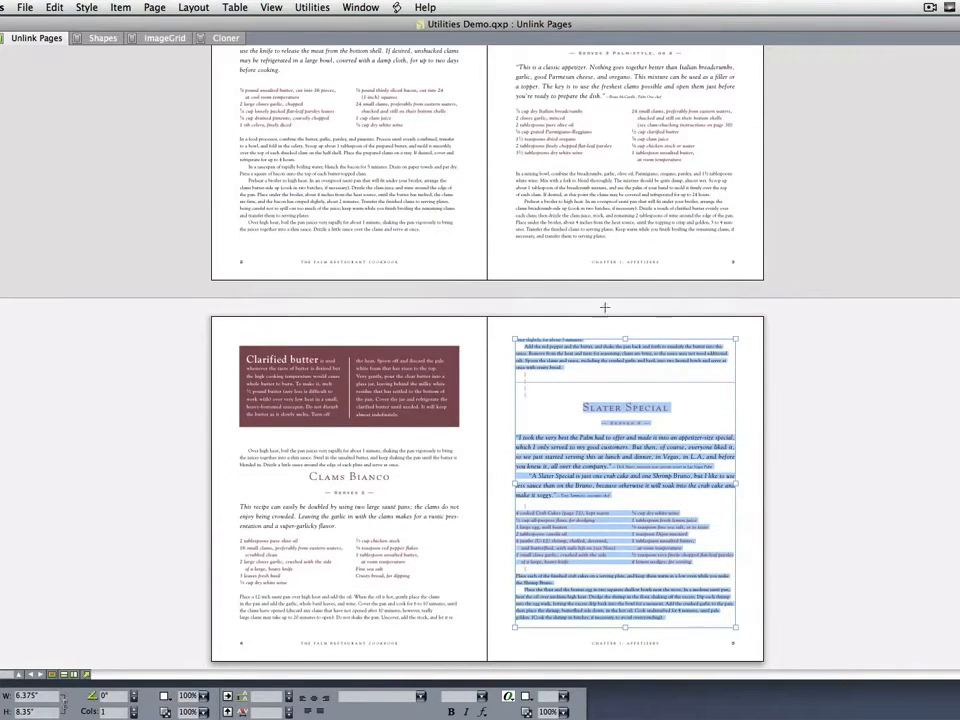
Check the unlinking by selecting all text in the Clams Casino box, the quote box and the Clams Oreganato box, then deselect.
scroll(662, 320, "up", 4)
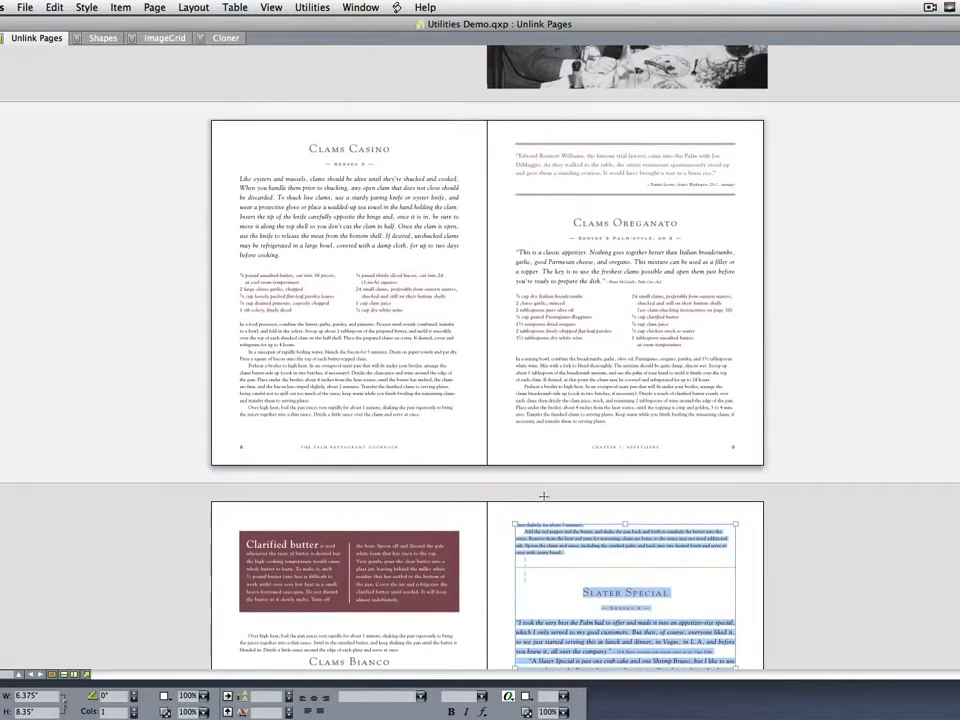
left_click(280, 212)
key("super+a")
key("Left")
left_click(634, 170)
key("super+a")
left_click(389, 250)
key("super+a")
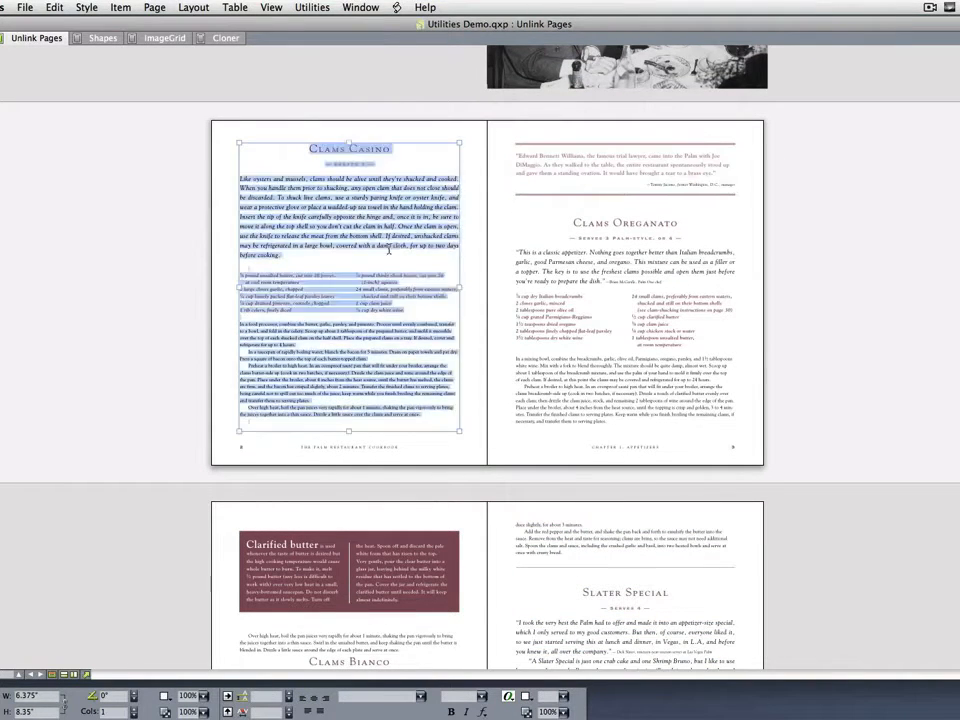
left_click(645, 333)
key("super+a")
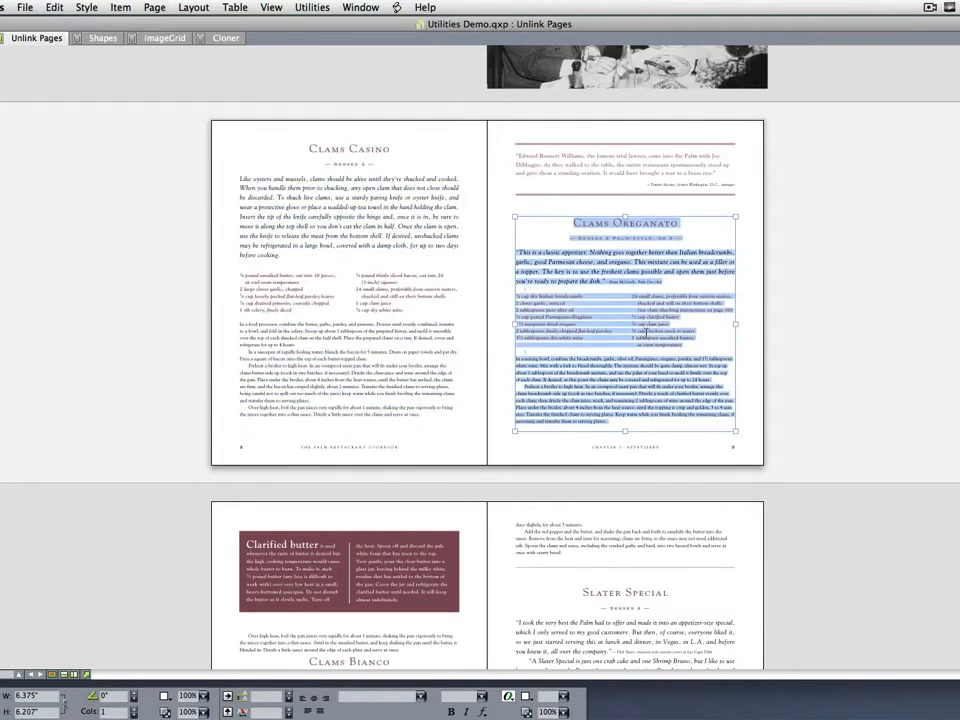
left_click(841, 340)
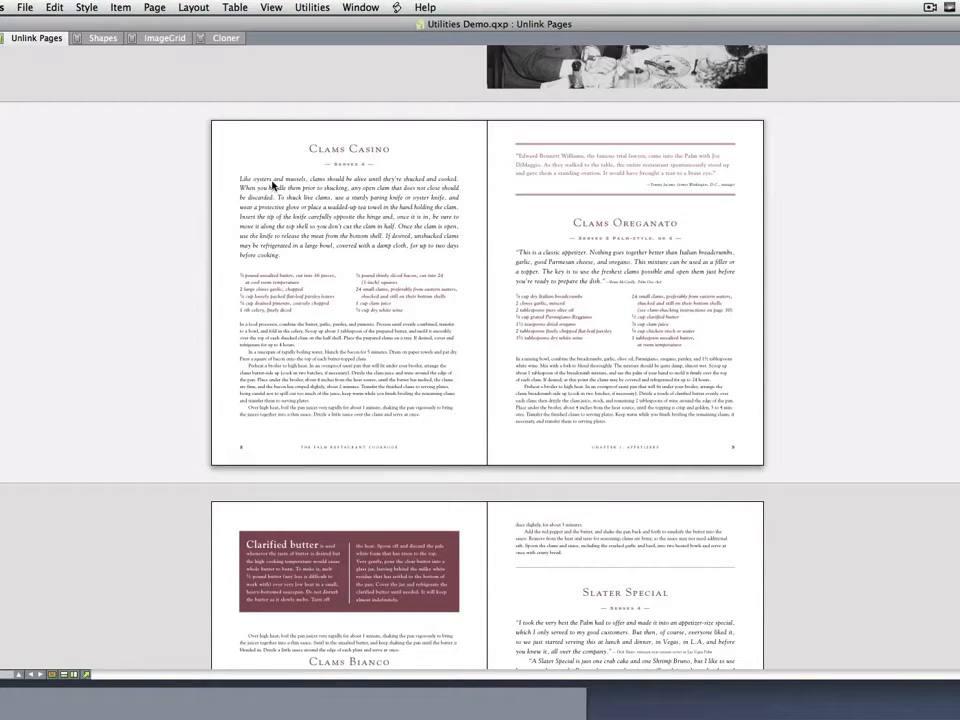
Switch to the Shapes layout and draw a many-pointed starburst box about 5.5 by 5.6 inches near the page's centre.
left_click(99, 39)
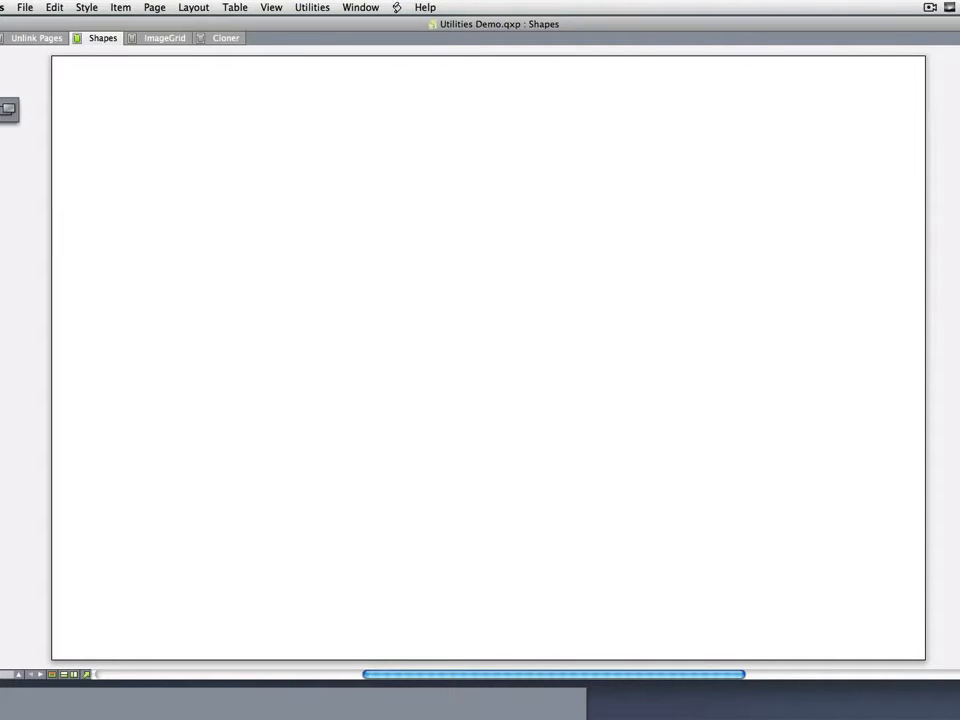
left_click(8, 110)
mouse_move(288, 180)
left_mouse_down()
mouse_move(536, 424)
mouse_move(624, 481)
mouse_move(606, 497)
left_mouse_up()
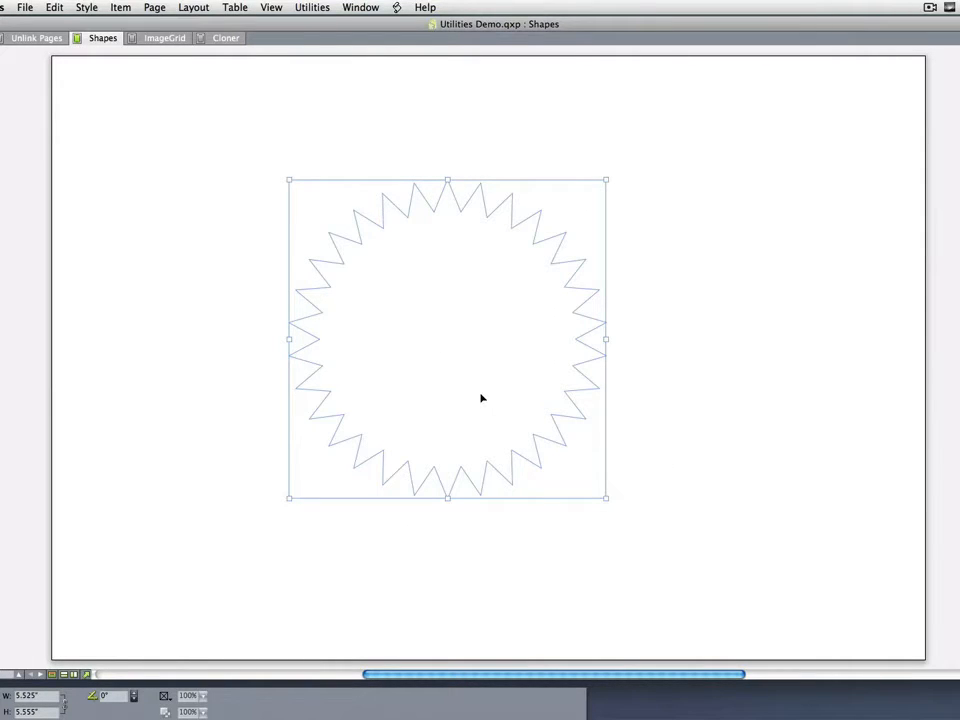
Show the full colour list and fill the starburst with PANTONE 188 U, then change the fill to PANTONE 103 C.
key("F12")
left_click_drag(947, 330, 693, 197)
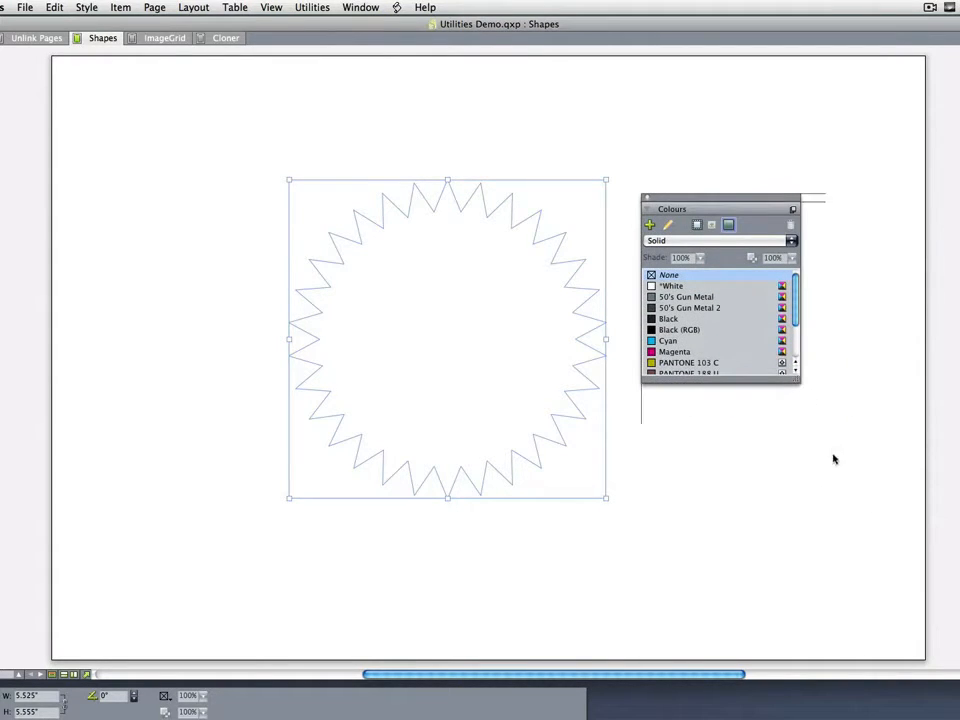
left_click_drag(830, 449, 838, 461)
left_click(674, 375)
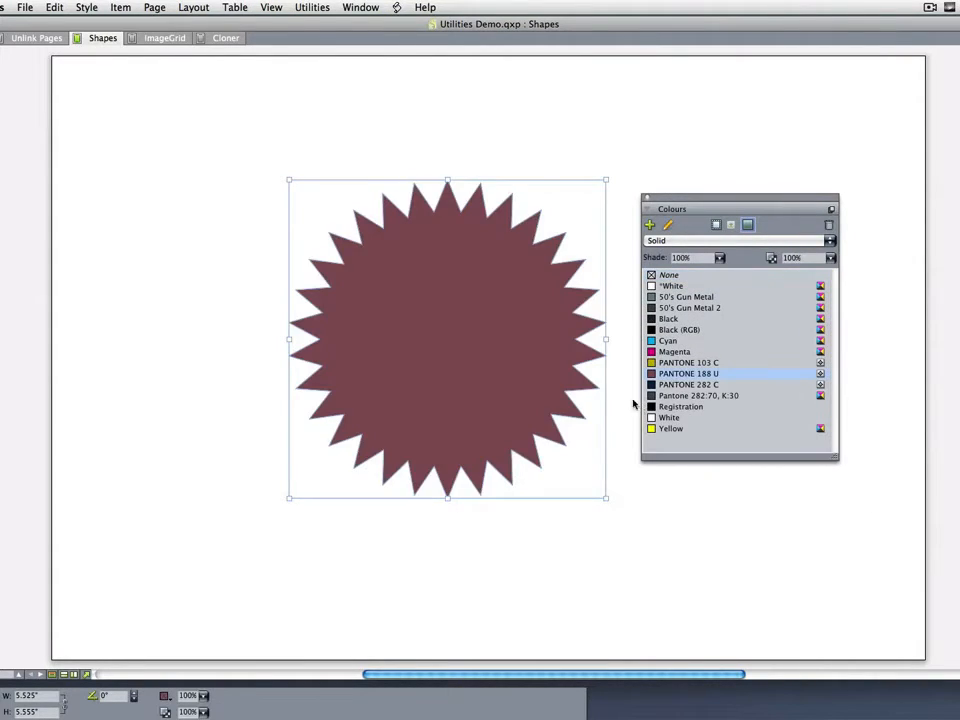
left_click(680, 362)
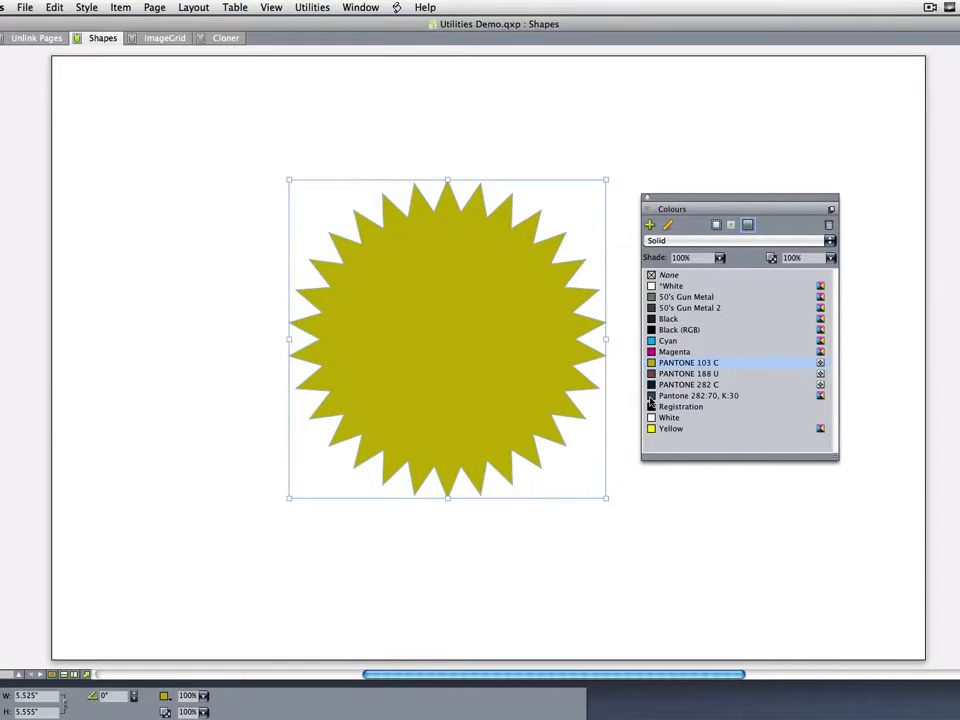
Give the starburst a 4 pt frame in PANTONE 188 U and close the Colours palette.
key("super+b")
left_click(425, 250)
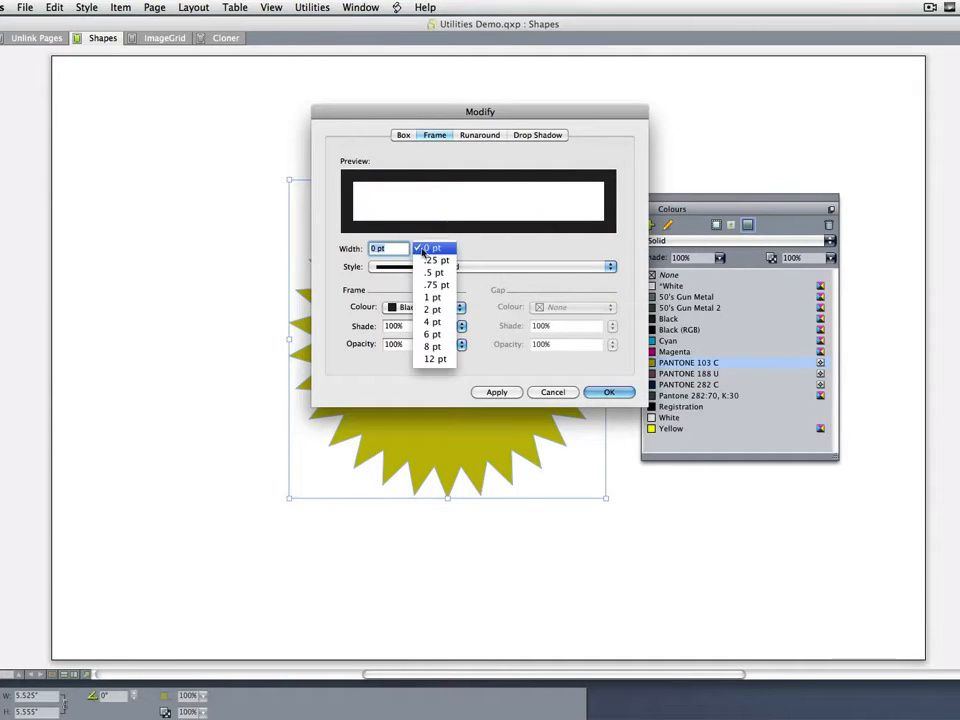
left_click(435, 321)
left_click(428, 309)
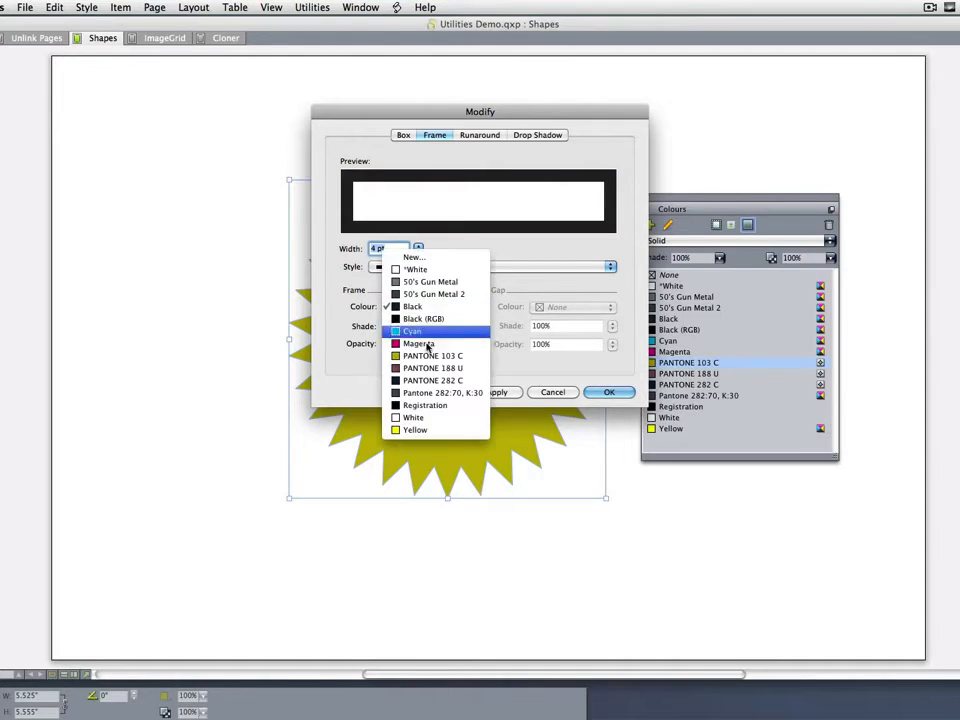
left_click(430, 368)
left_click(609, 392)
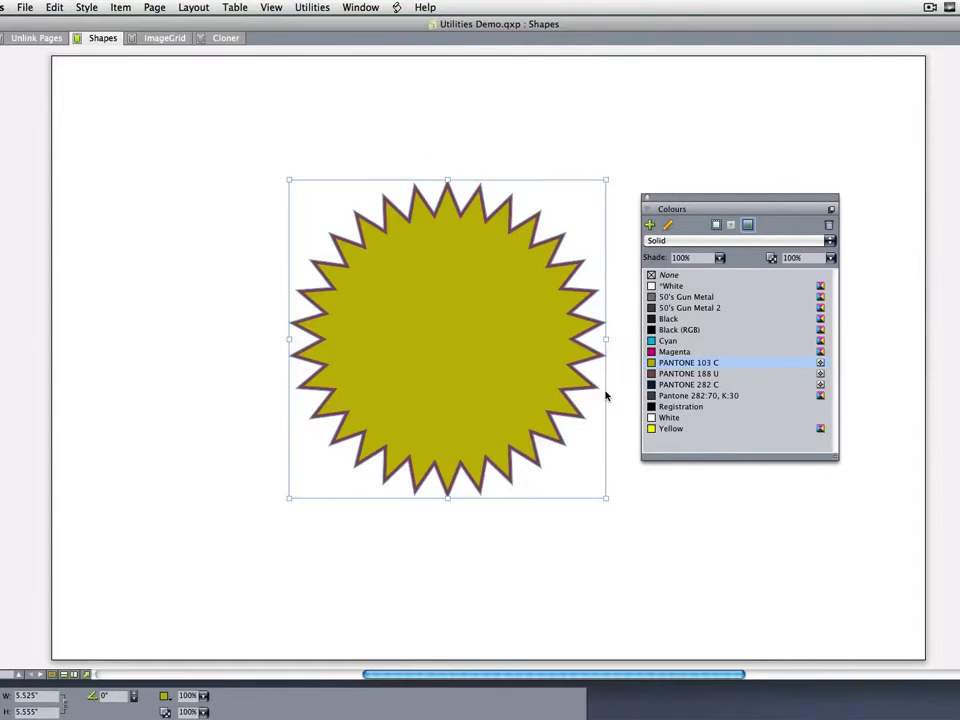
left_click(646, 198)
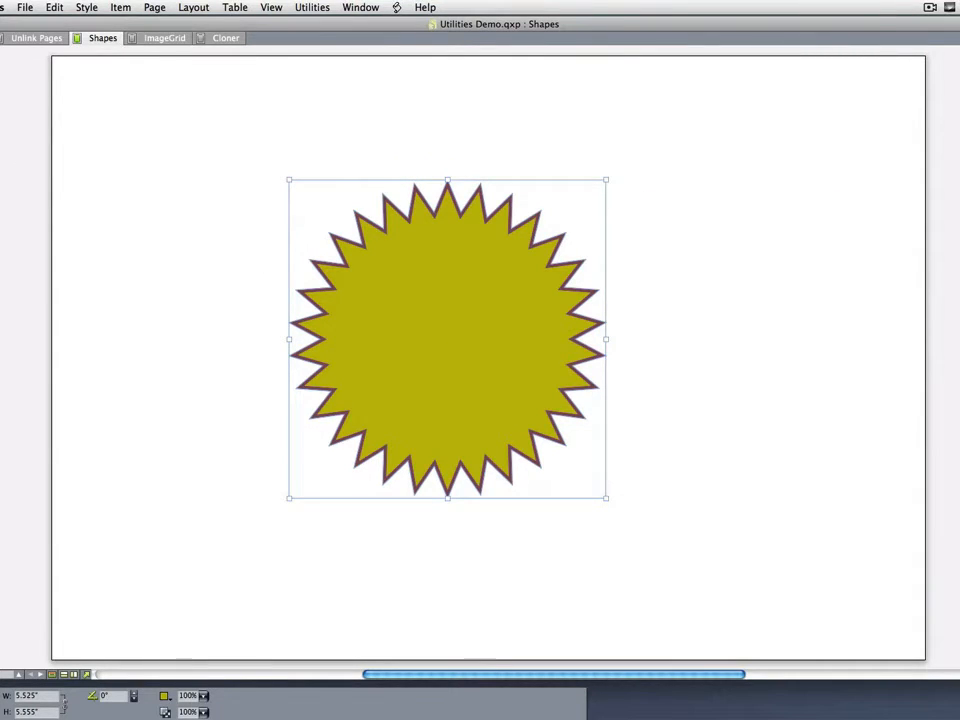
Draw a second starburst about 2.8 by 2.7 inches beside the first one and delete it.
left_click(113, 189)
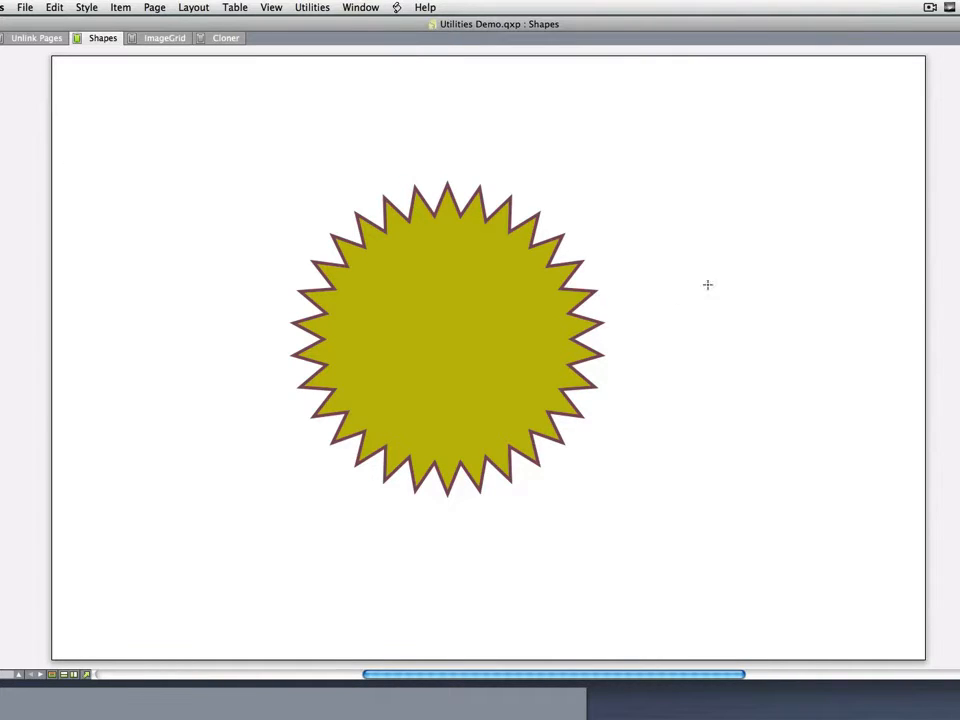
left_click_drag(650, 204, 812, 357)
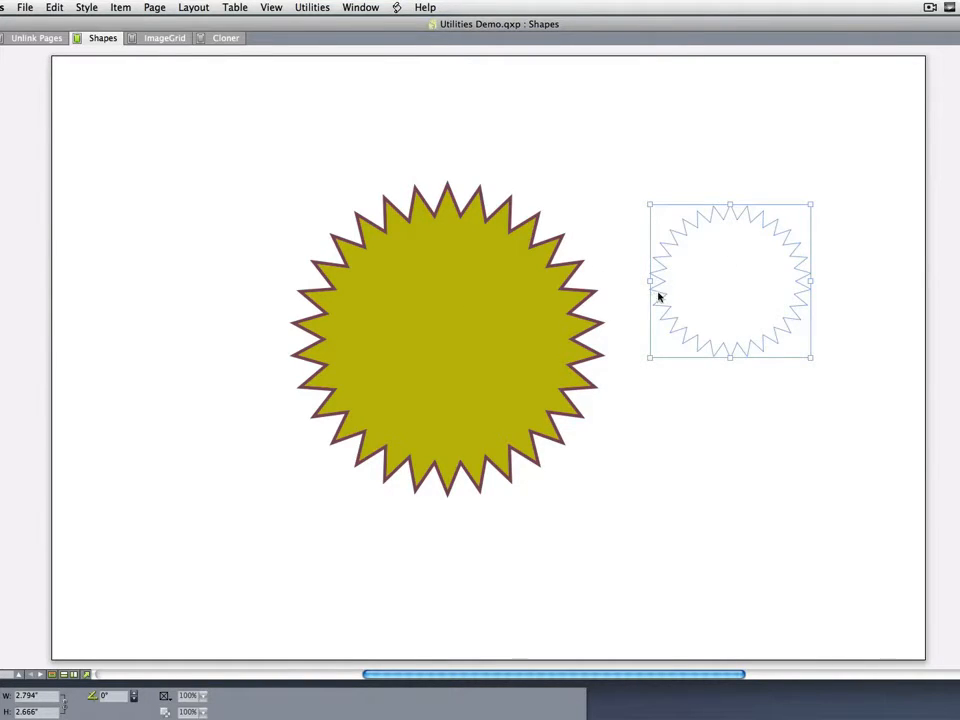
key("Delete")
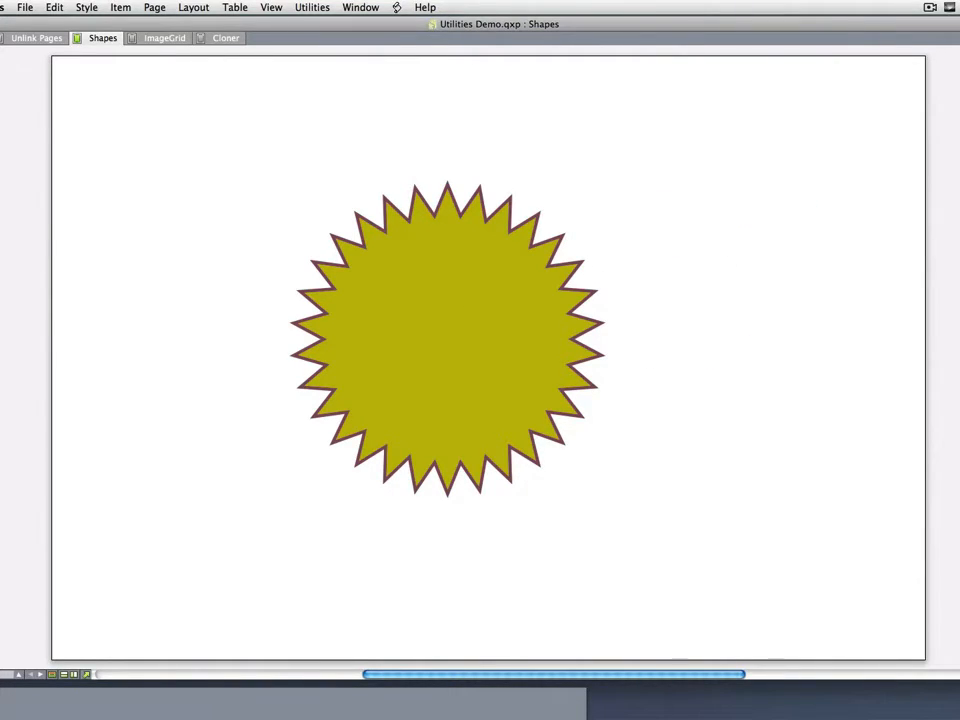
Open ShapeMaker for the filled starburst, look at the Waves settings and choose the Stars type of polygon.
left_click(405, 350)
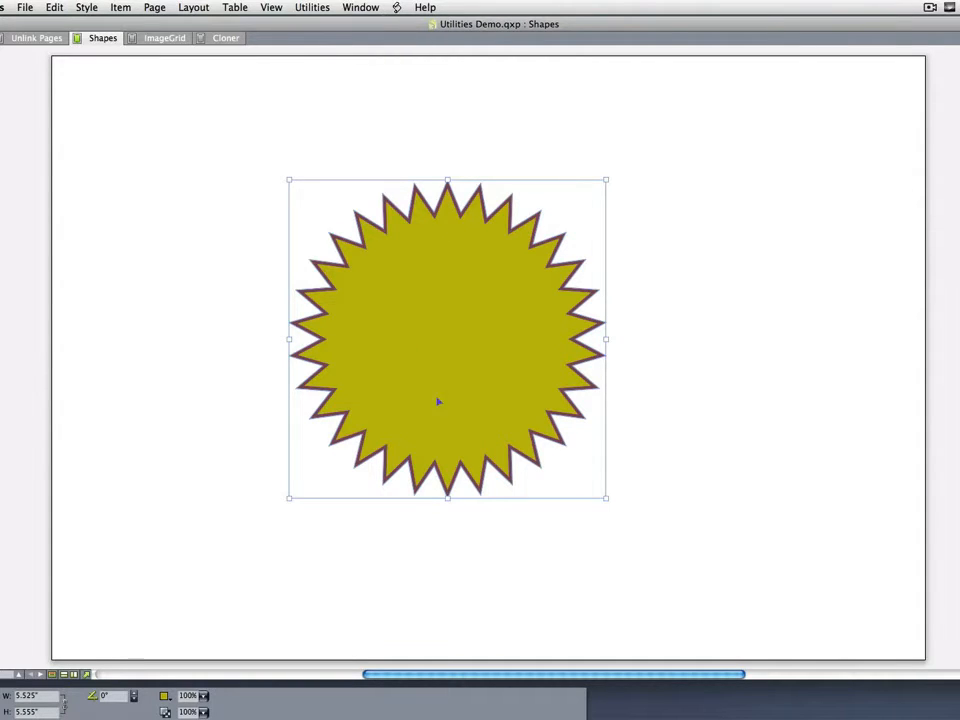
left_click(311, 8)
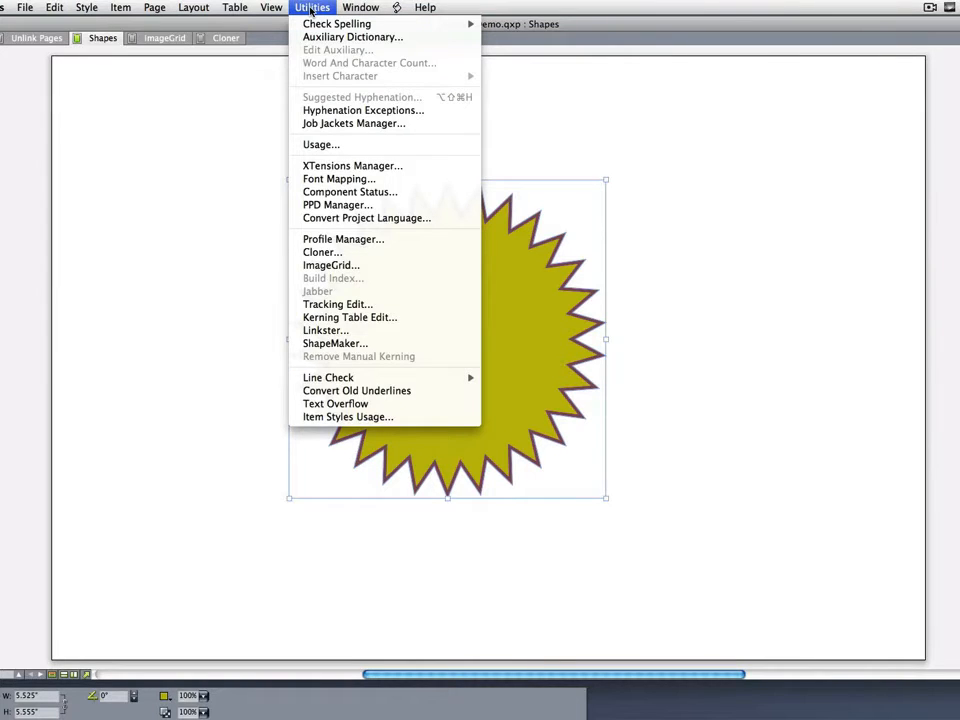
left_click(387, 345)
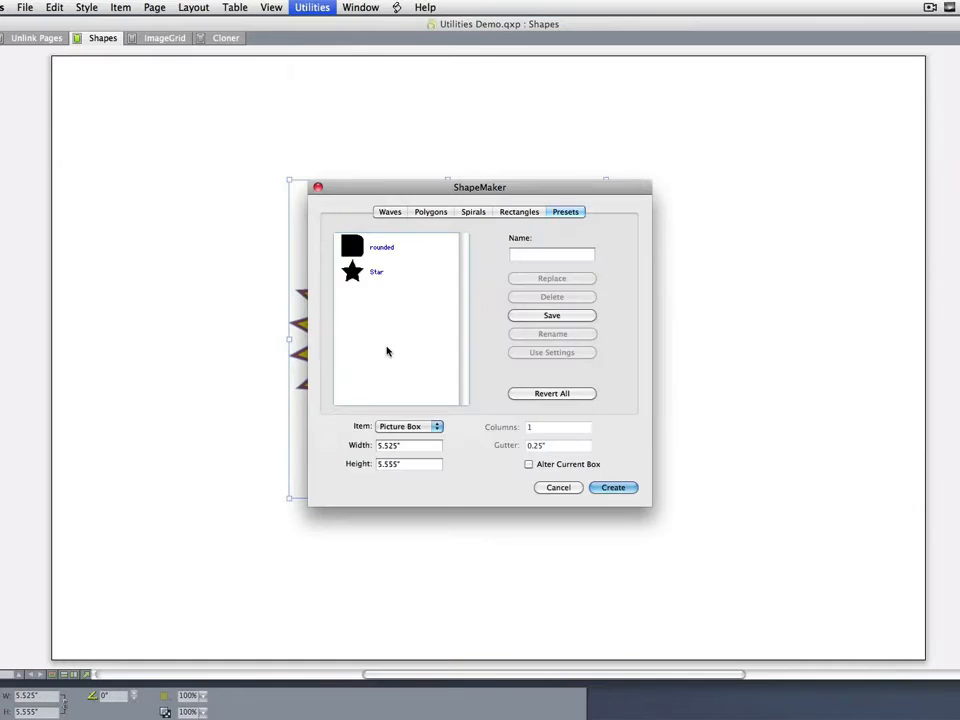
left_click(391, 212)
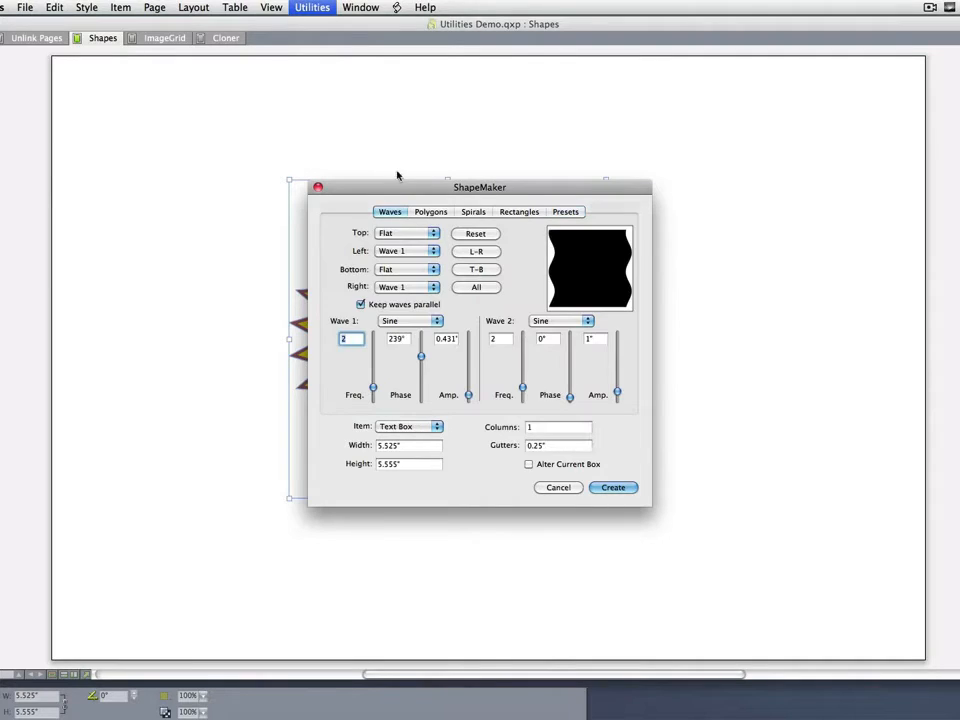
left_click(431, 212)
left_click_drag(454, 190, 761, 80)
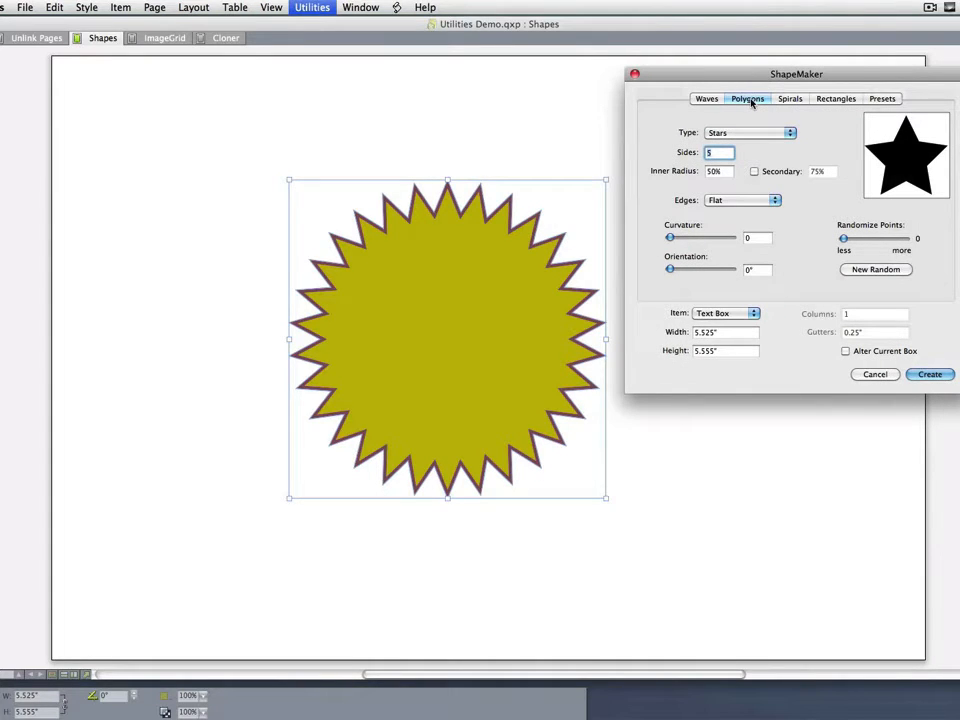
left_click(746, 136)
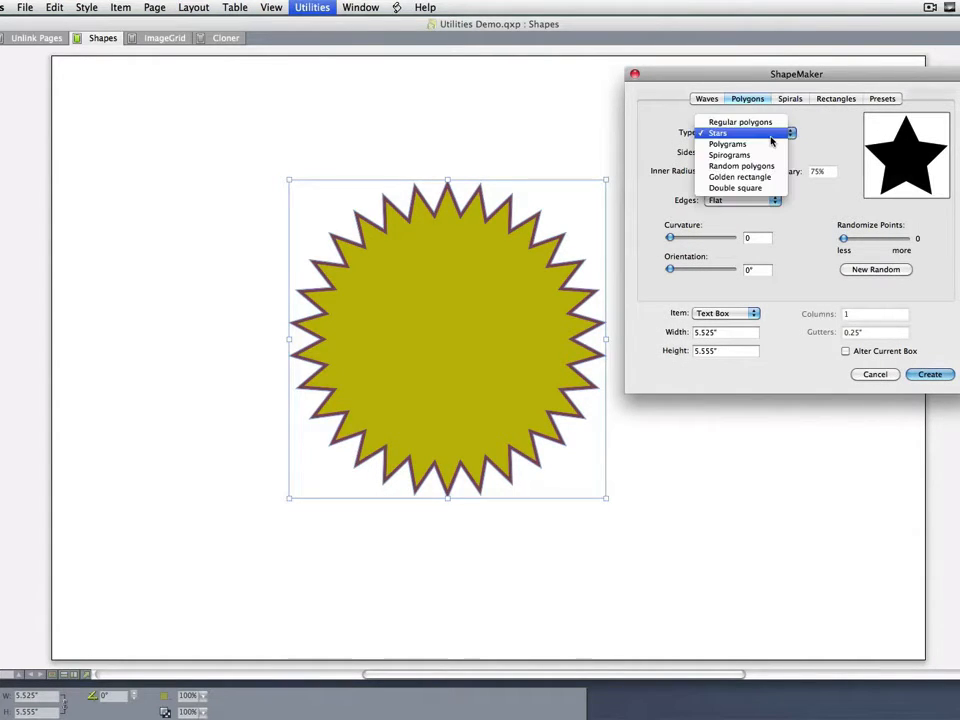
left_click(768, 136)
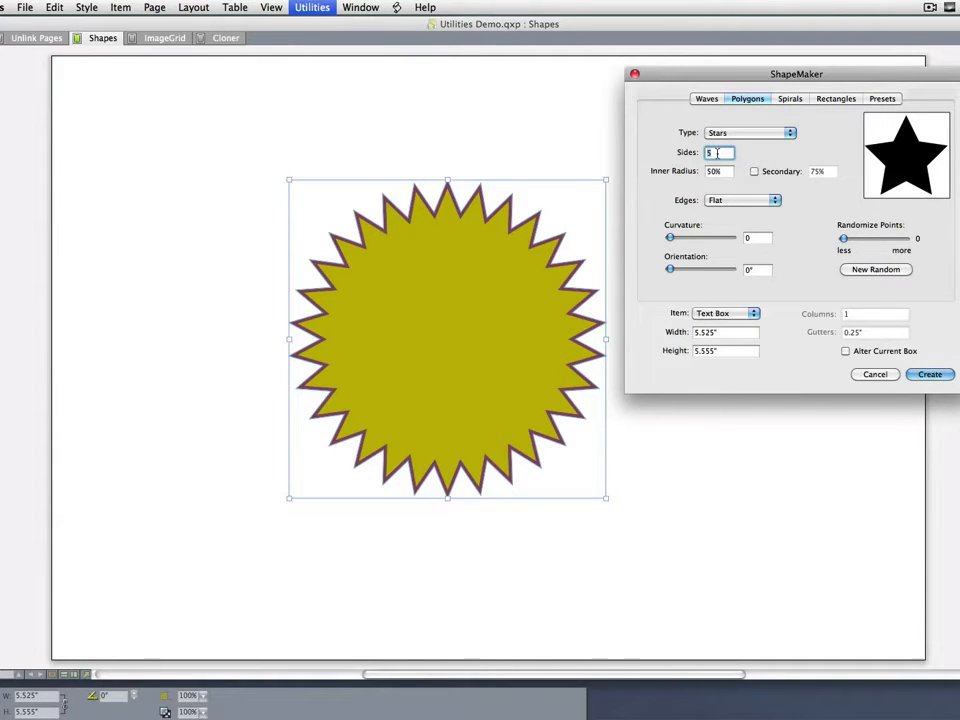
Set the ShapeMaker star to 24 sides with an inner radius of 80%.
double_click(717, 152)
type("24")
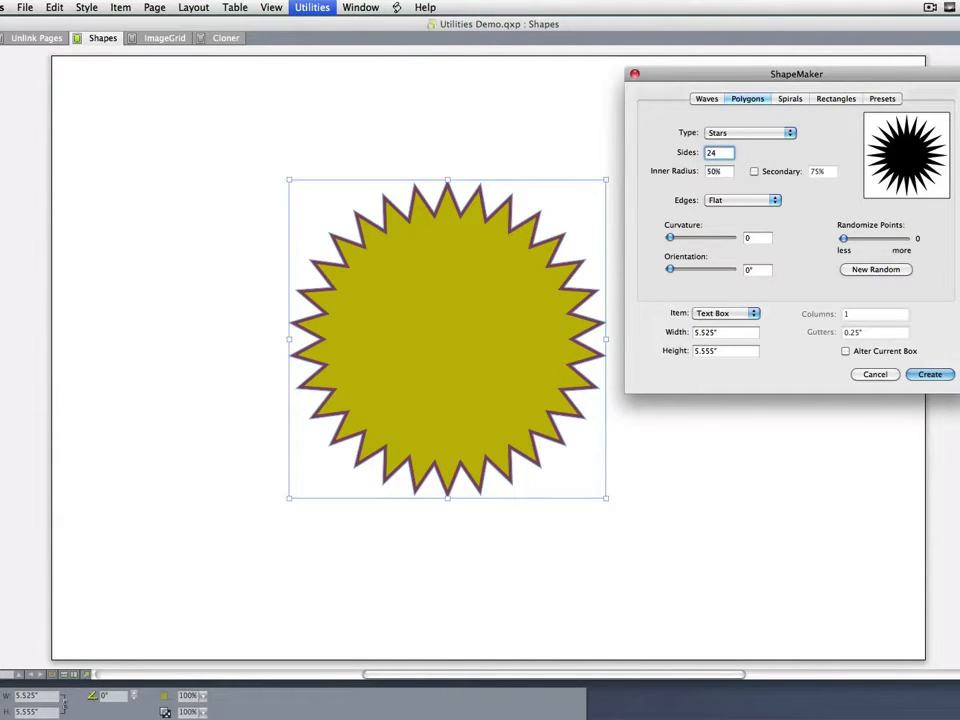
key("Tab")
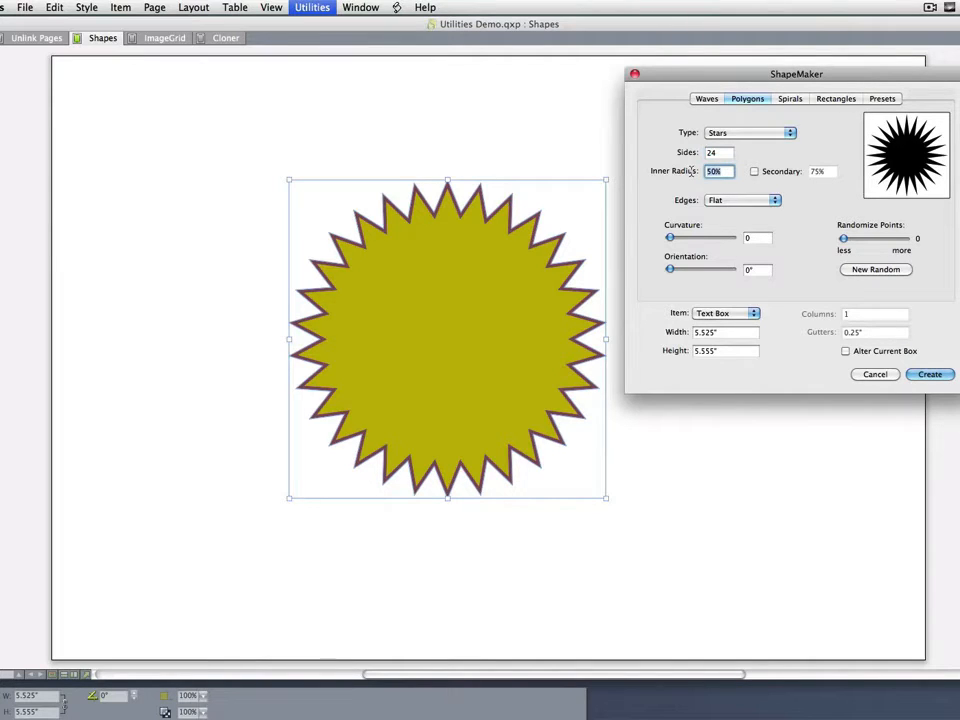
type("80")
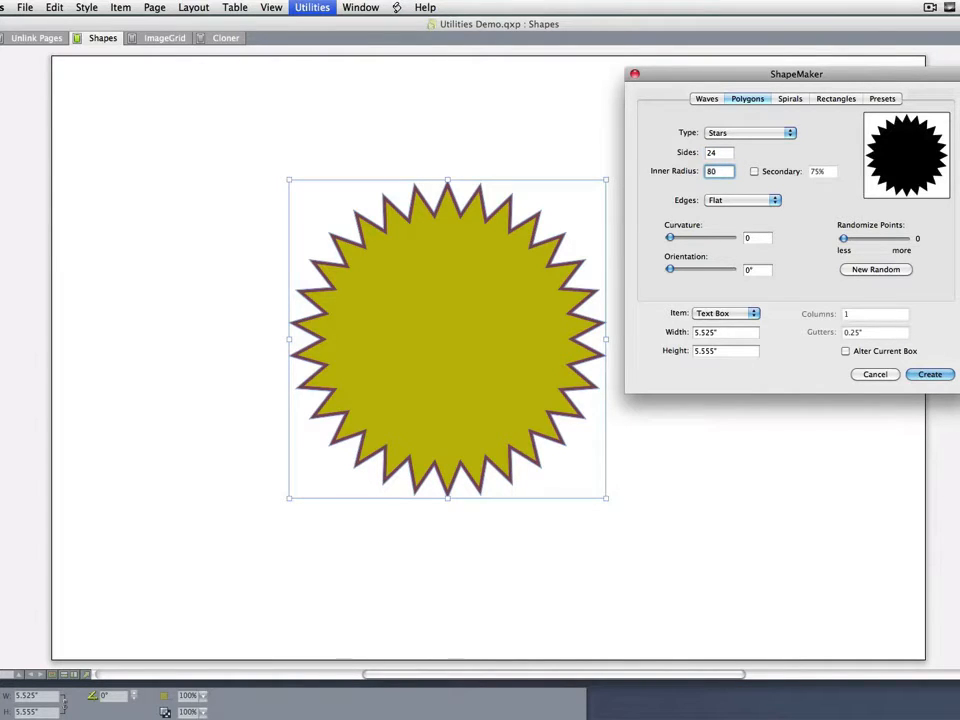
Alter the current starburst box into a star with 12 sides and an inner radius of 60%.
key("shift+Tab")
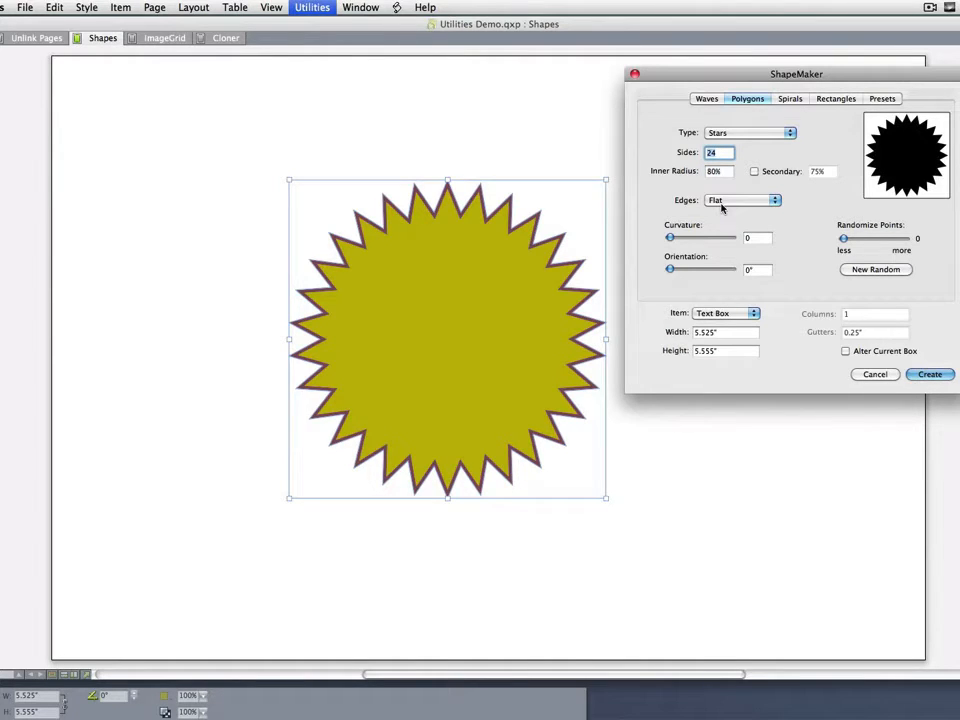
type("12")
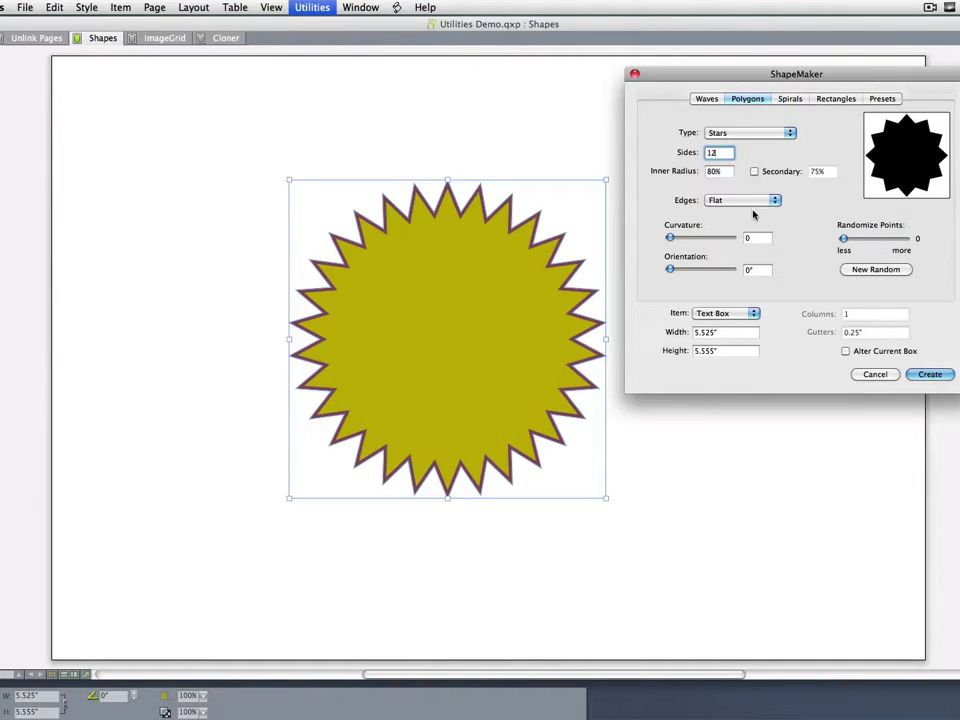
key("Tab")
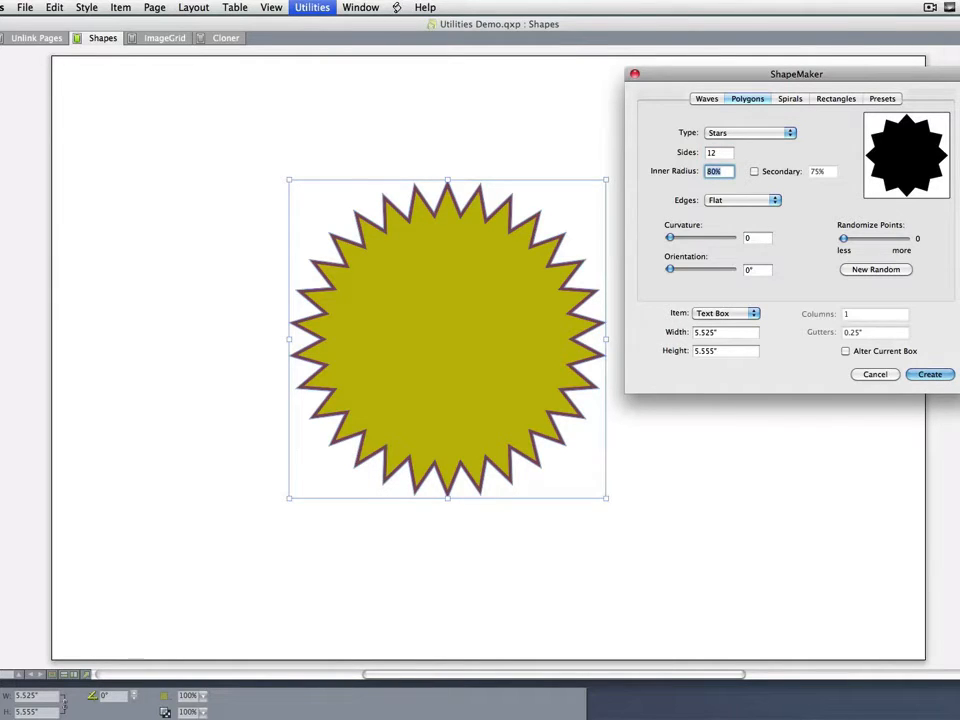
type("60")
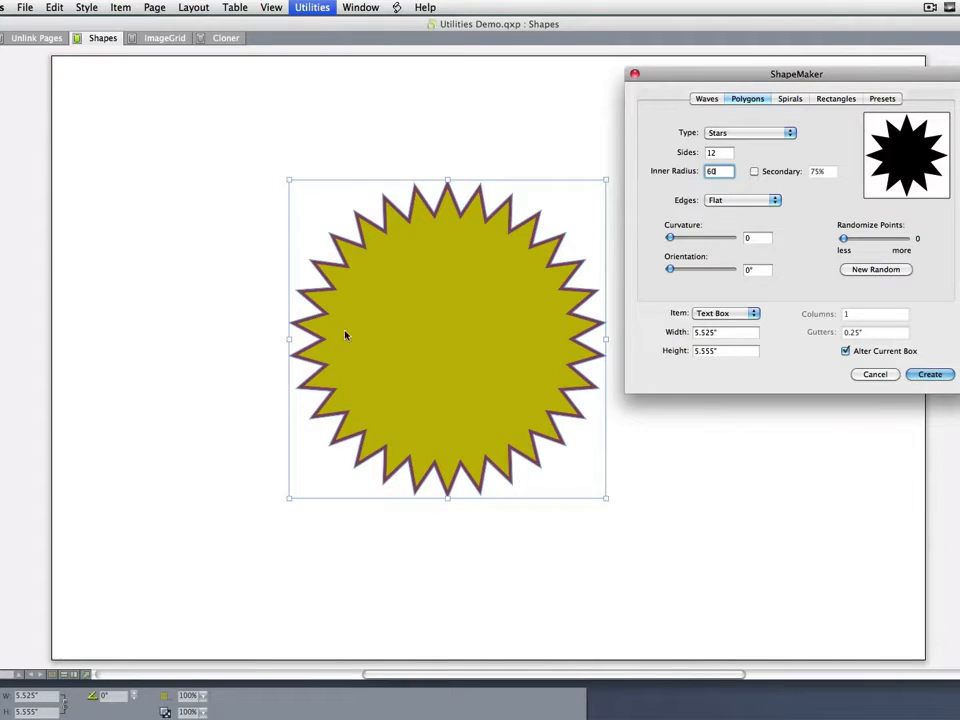
left_click(929, 375)
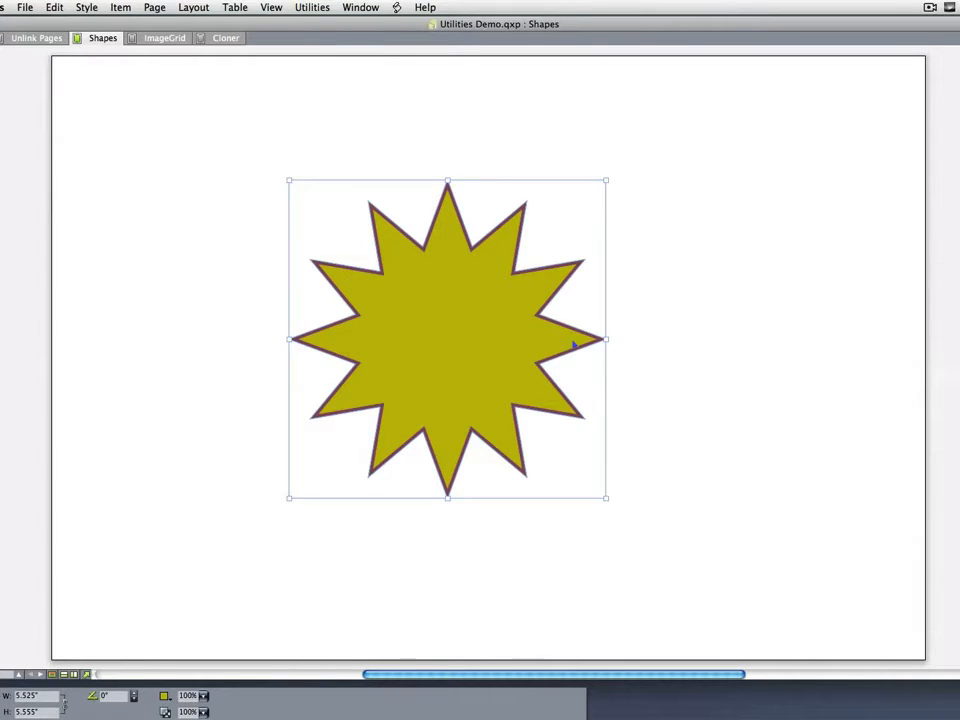
Delete the 12-sided star and open the Waves settings in ShapeMaker.
key("Delete")
left_click(310, 7)
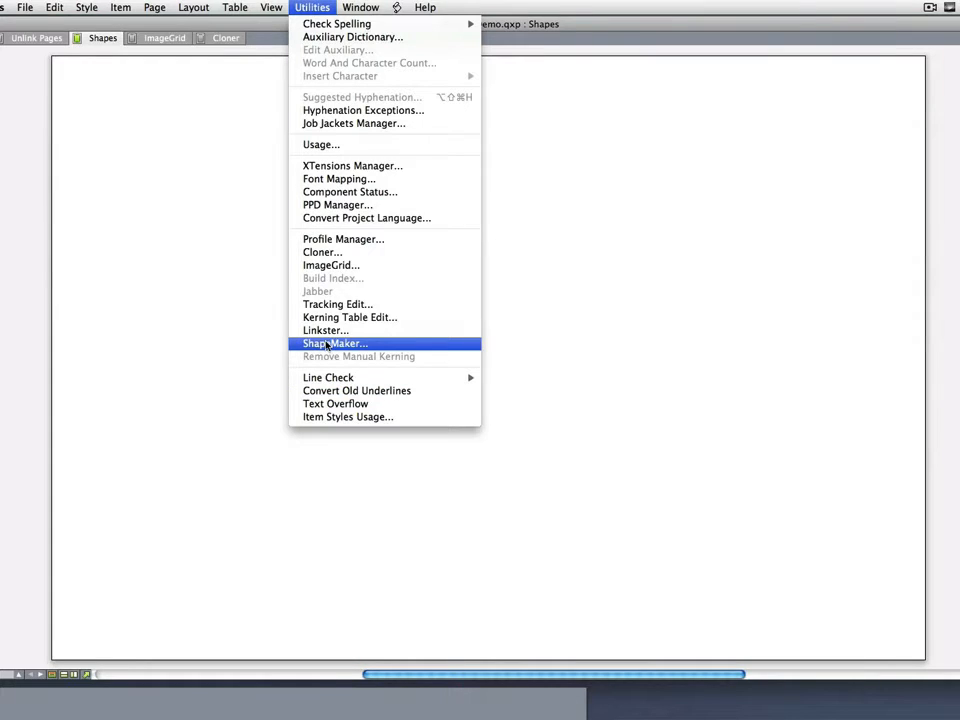
left_click(326, 344)
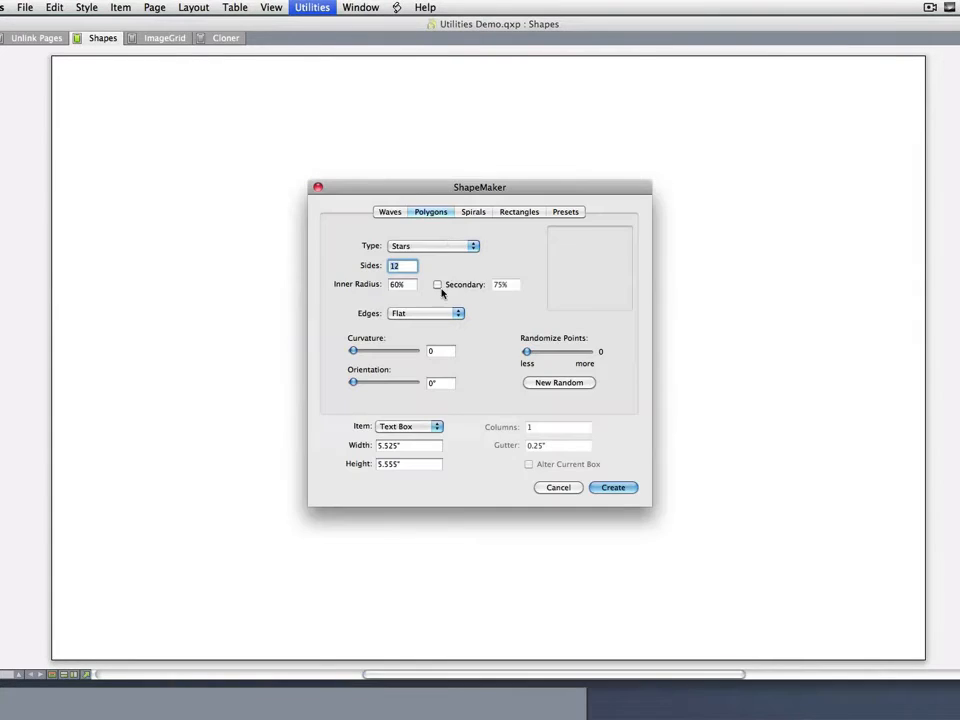
left_click(389, 211)
left_click_drag(396, 189, 705, 86)
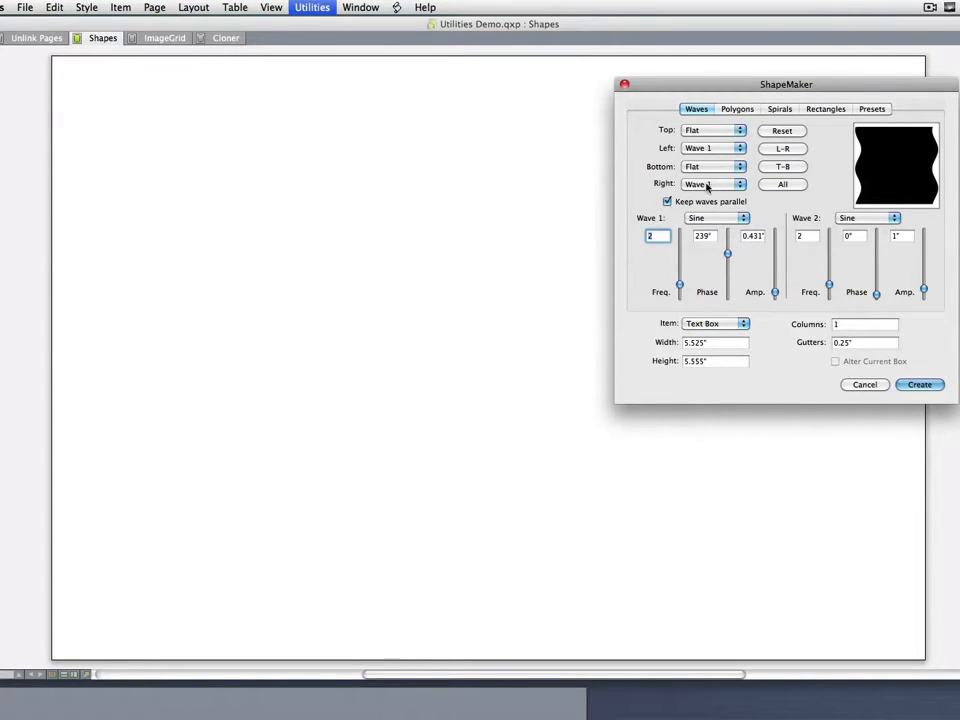
Try Wave 1 for the top edge of the wave shape.
left_click(738, 133)
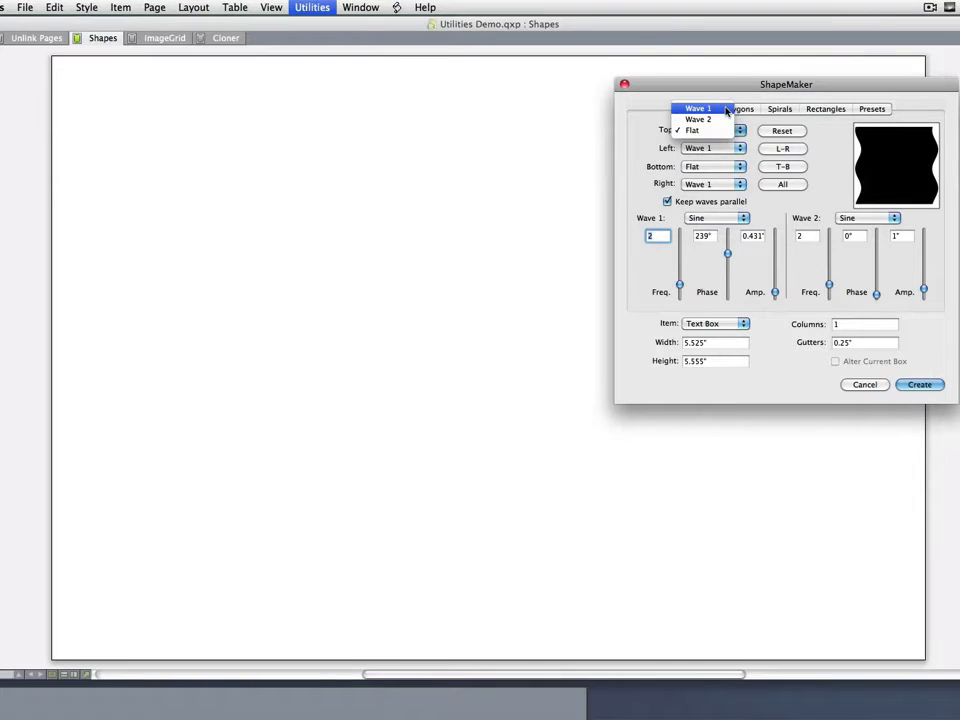
left_click(714, 108)
left_click(720, 131)
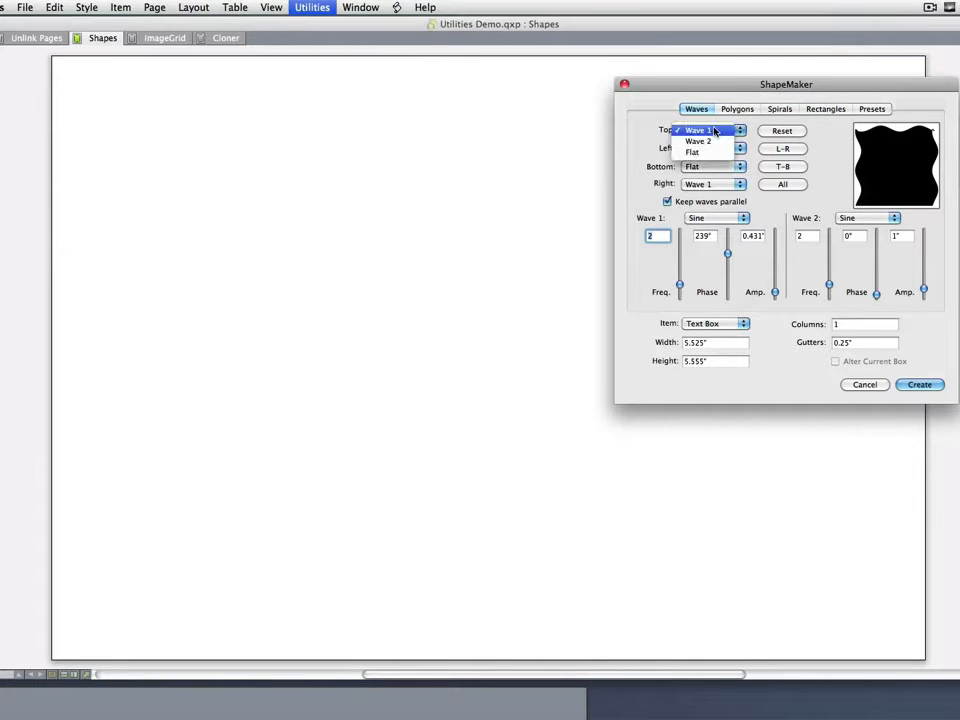
left_click(655, 152)
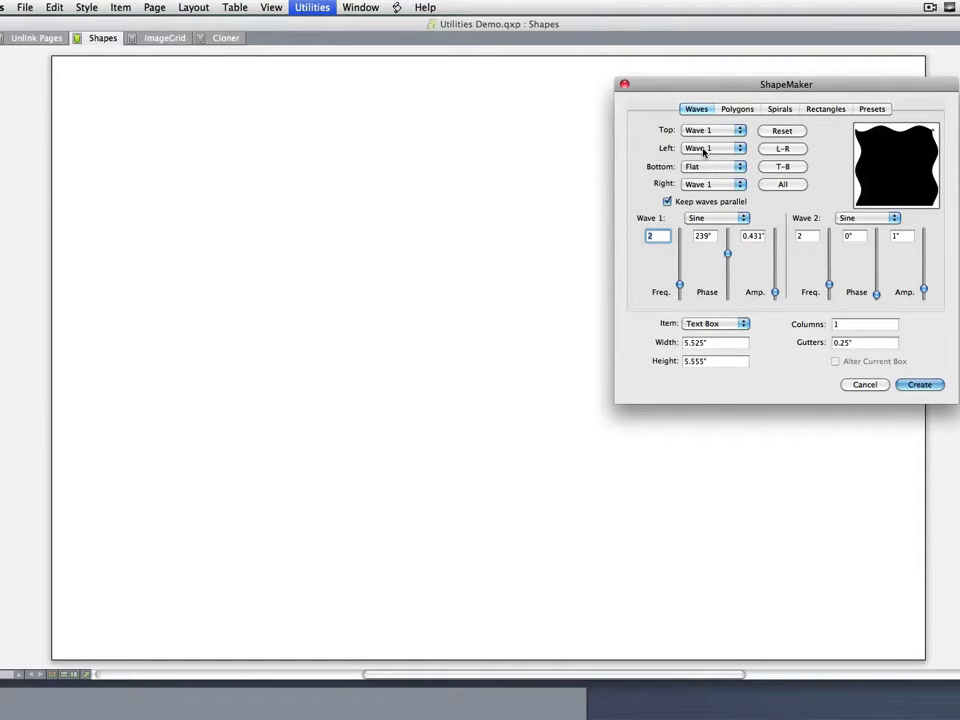
Make the wave shape 2 inches wide and 6 inches high, with a flat top edge.
left_click(717, 344)
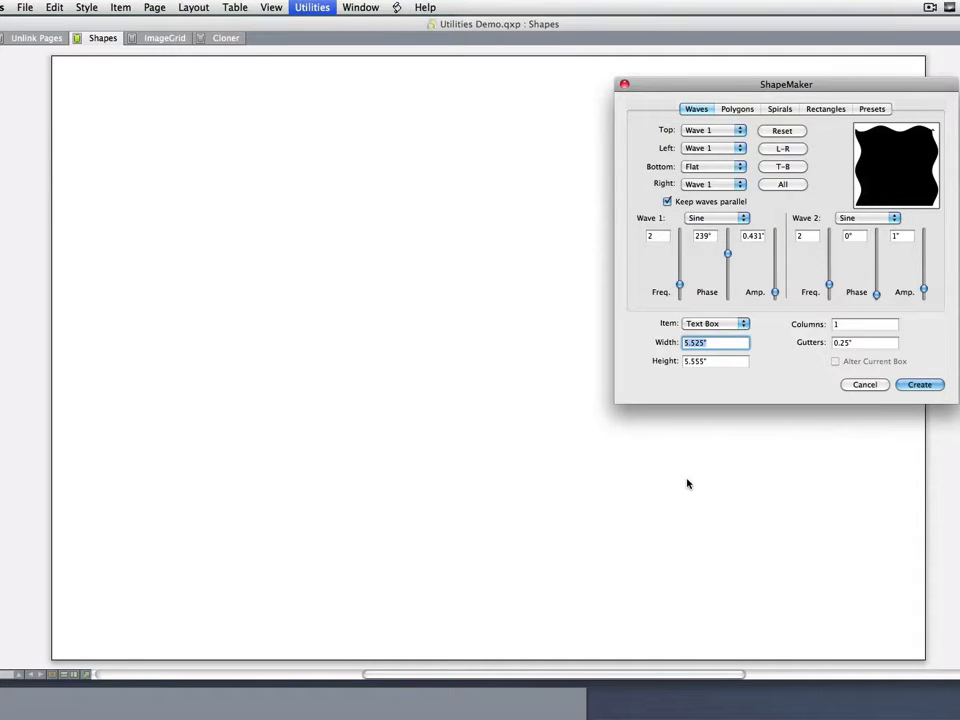
type("6")
key("Tab")
type("3")
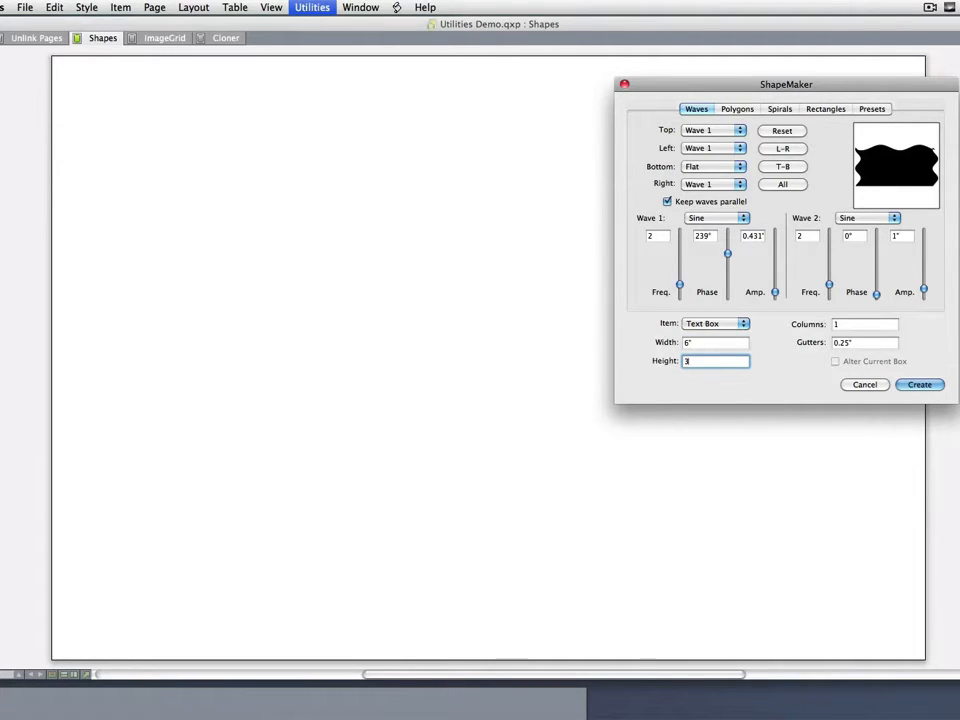
key("BackSpace")
type("6")
key("shift+Tab")
type("2")
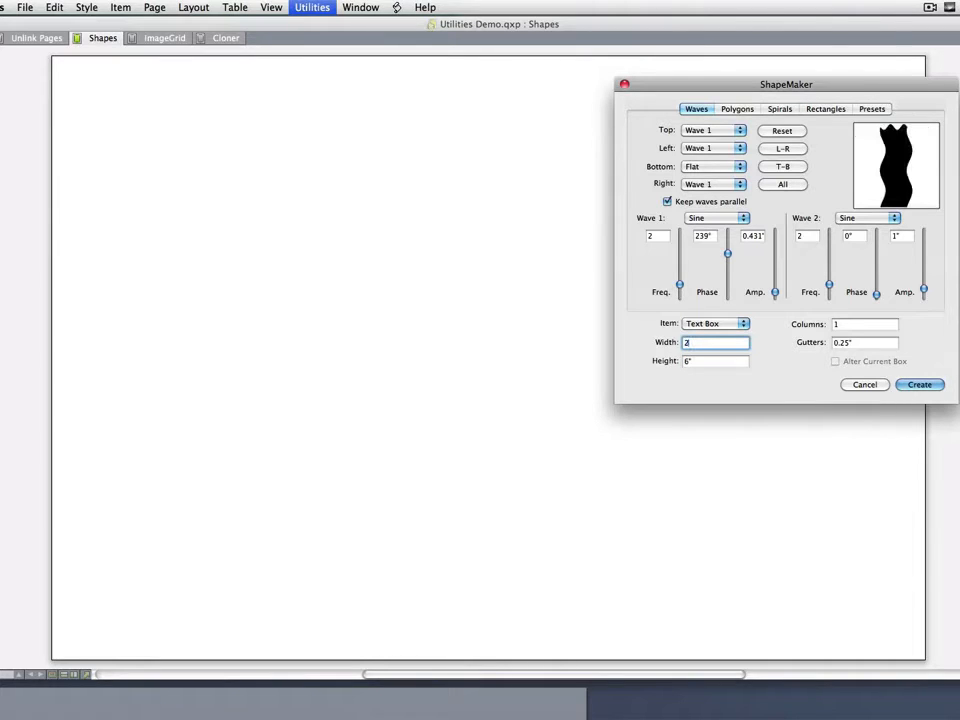
left_click(722, 131)
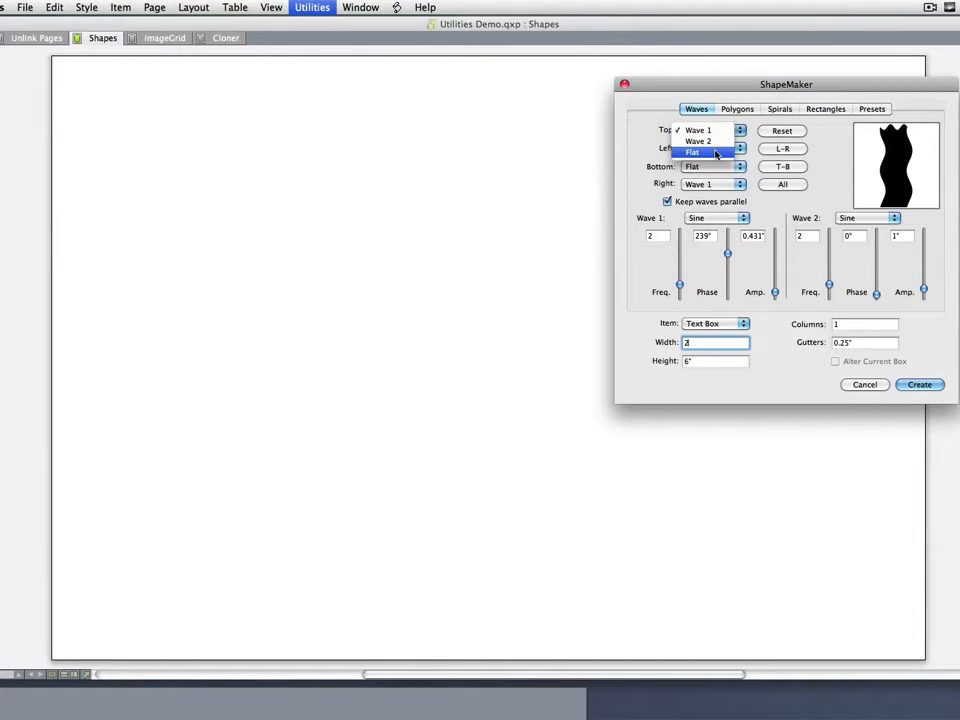
left_click(715, 152)
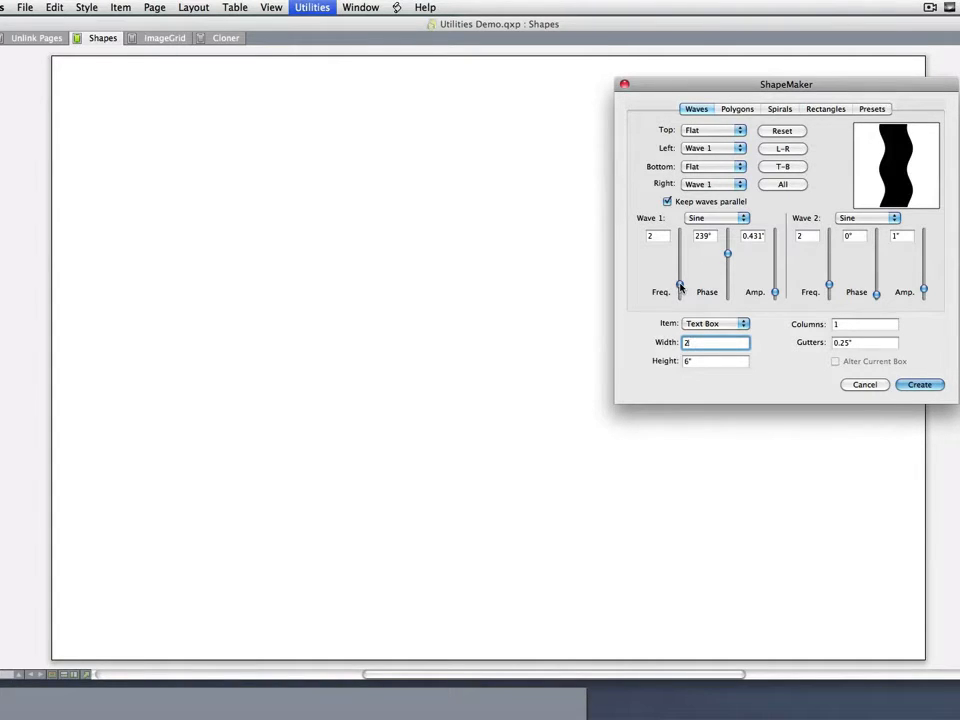
Adjust Wave 1 to a phase of about 231° and an amplitude of about 0.653 inches, with the waves not kept parallel.
mouse_move(679, 285)
left_mouse_down()
mouse_move(679, 251)
mouse_move(678, 285)
left_mouse_up()
left_click_drag(659, 236, 602, 236)
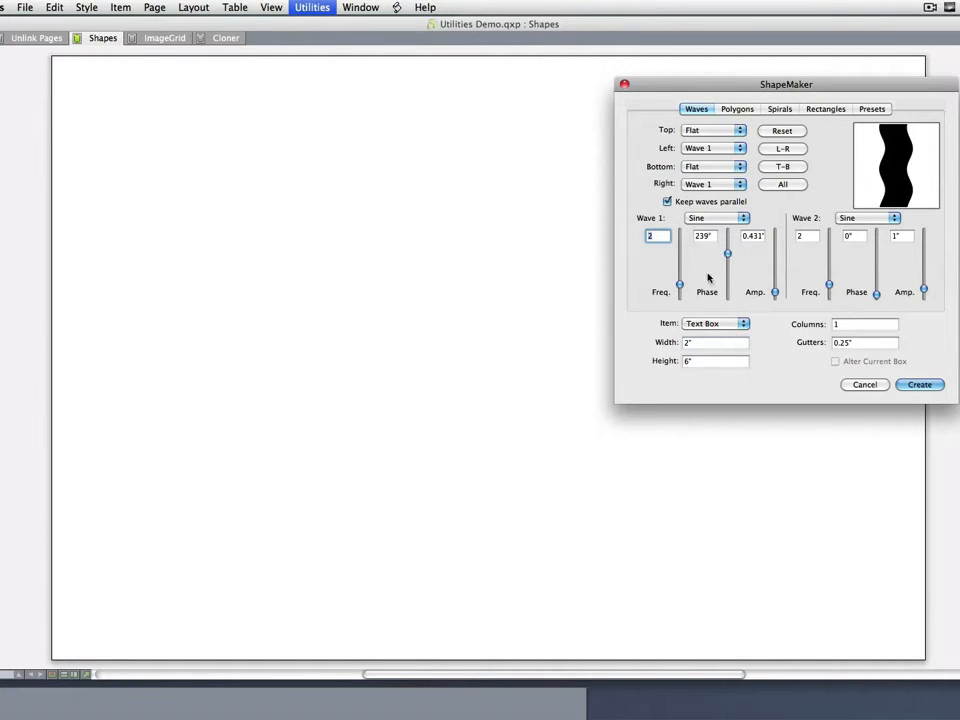
left_click_drag(727, 253, 727, 280)
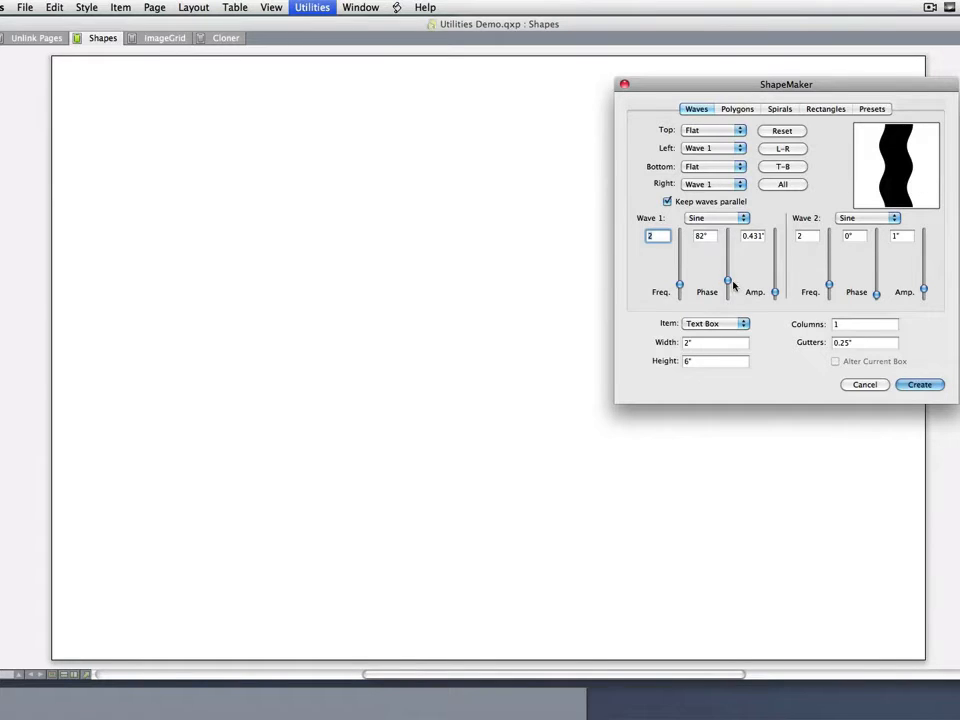
left_click_drag(729, 281, 727, 256)
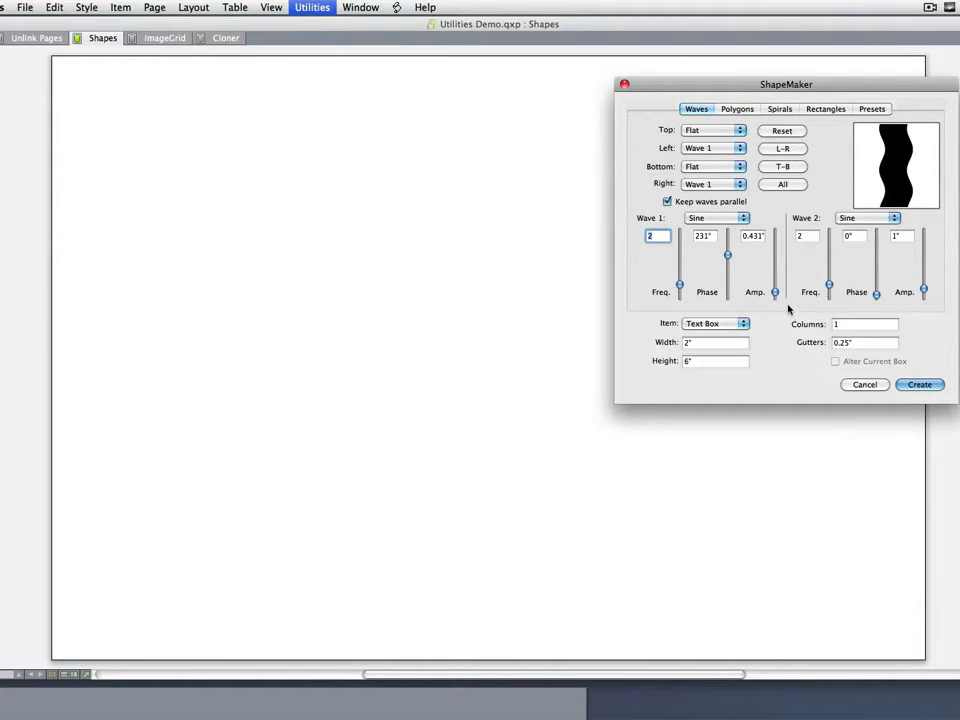
mouse_move(775, 292)
left_mouse_down()
mouse_move(774, 273)
mouse_move(768, 294)
left_mouse_up()
mouse_move(774, 294)
left_mouse_down()
mouse_move(773, 245)
mouse_move(775, 291)
left_mouse_up()
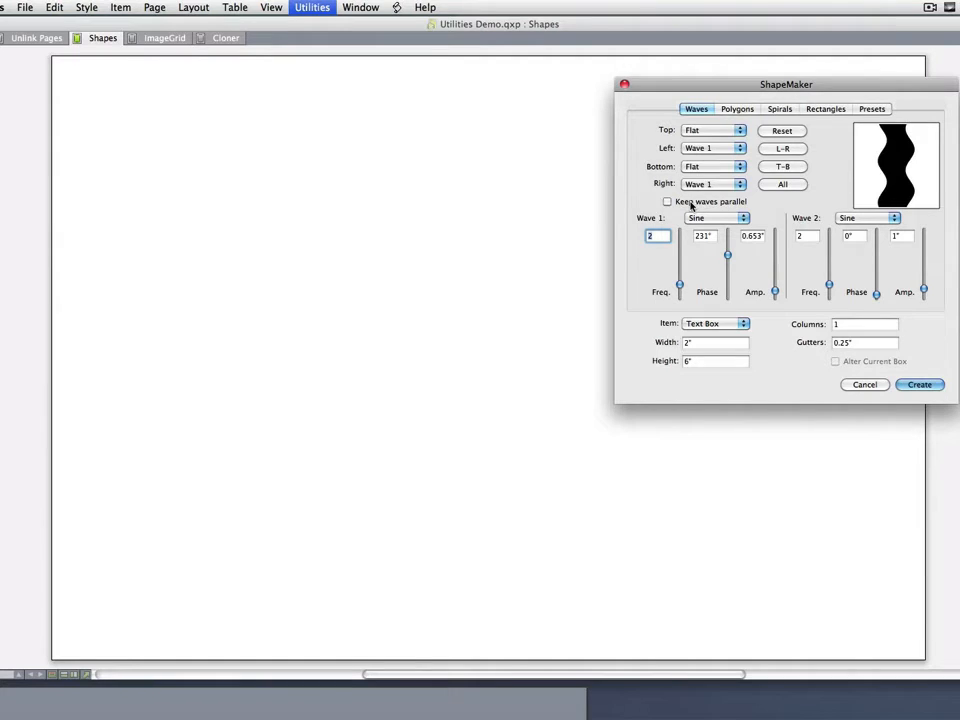
Set Wave 1 to a frequency of 1 and a phase of about 176°, and keep the waves parallel.
left_click_drag(680, 285, 679, 291)
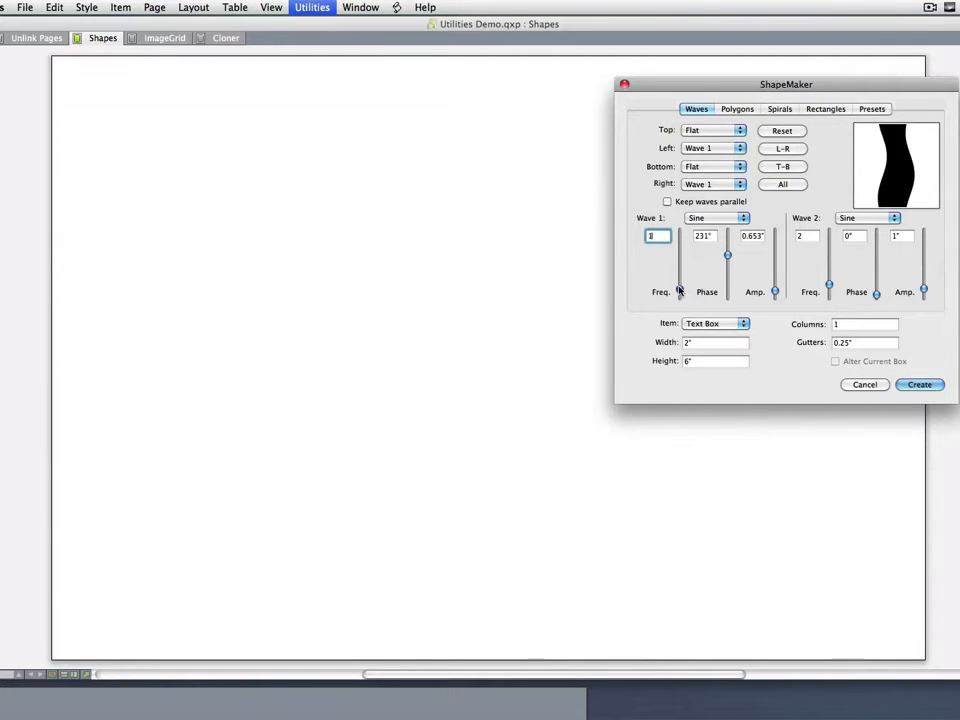
mouse_move(728, 255)
left_mouse_down()
mouse_move(727, 279)
mouse_move(726, 265)
left_mouse_up()
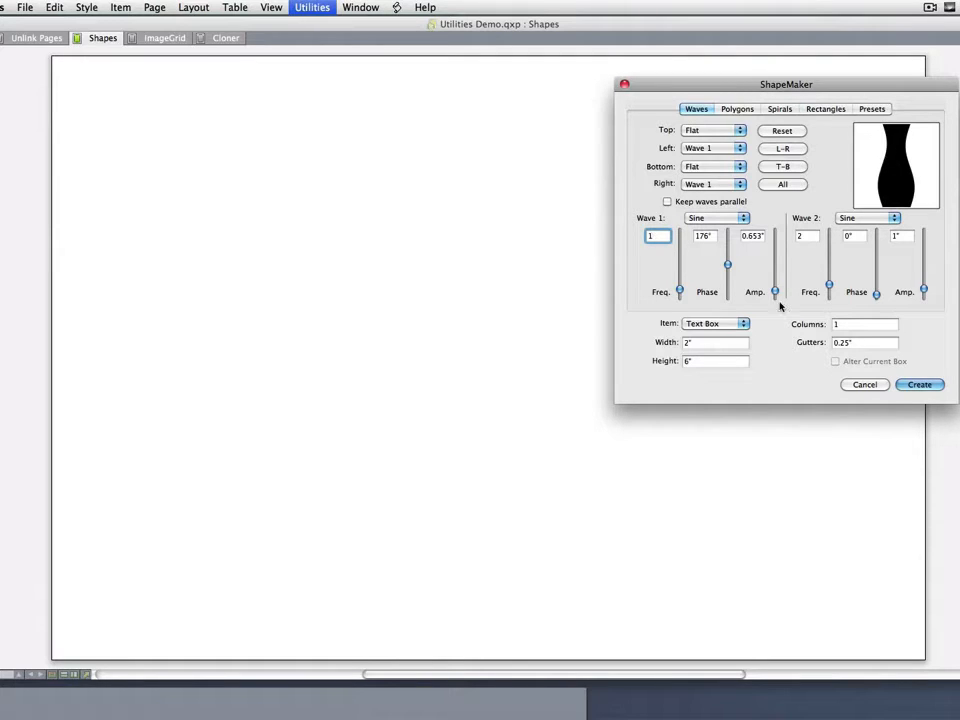
left_click(679, 203)
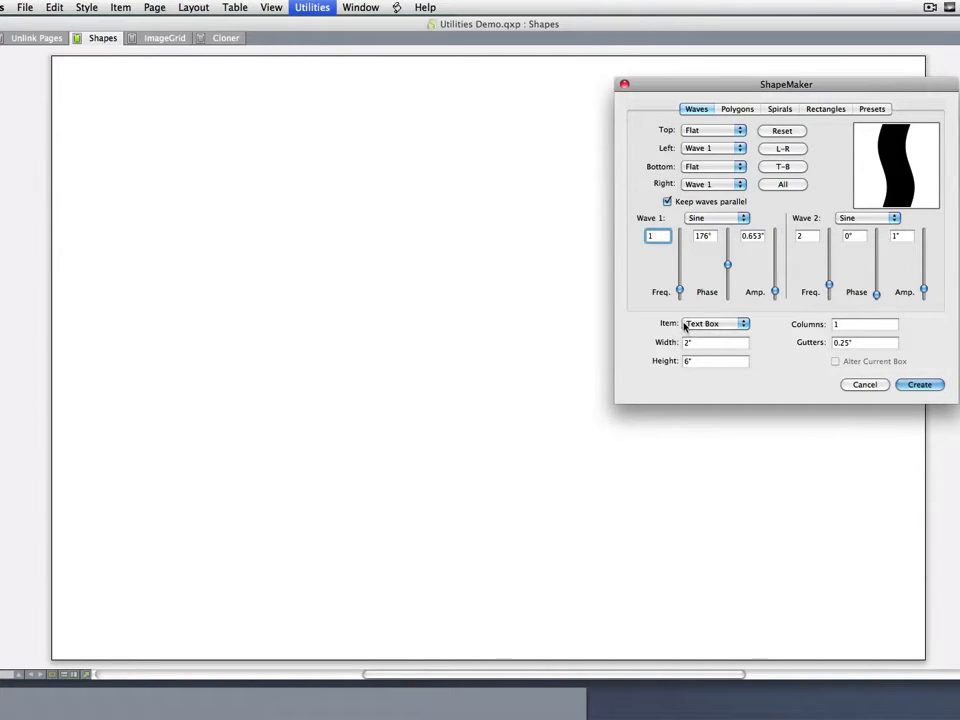
Create the wave shape on the page as a None box.
left_click(715, 327)
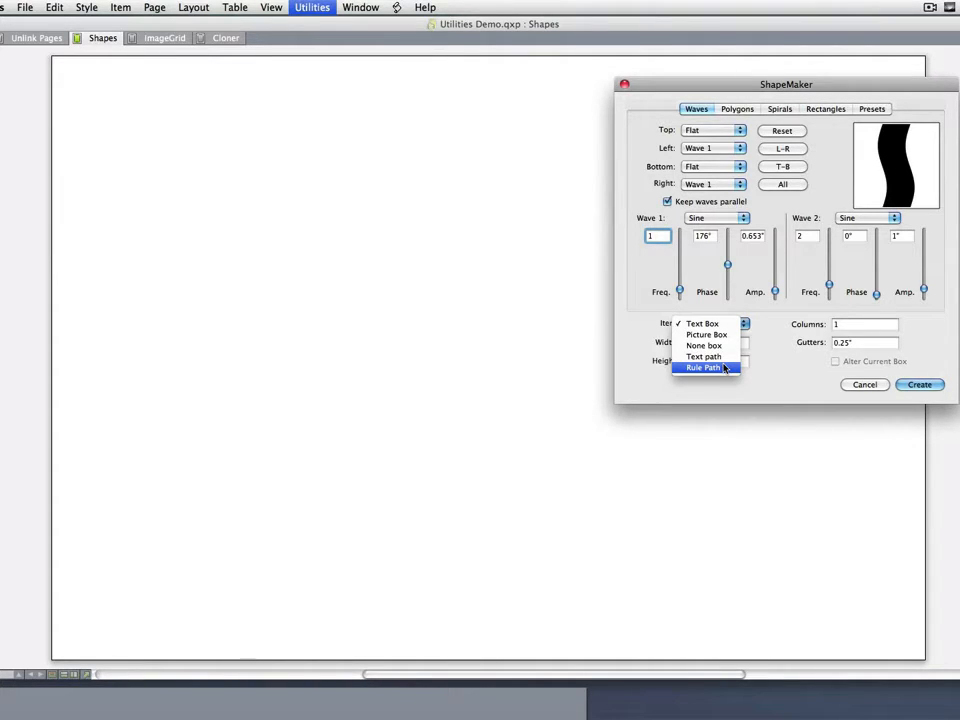
left_click(716, 345)
left_click(917, 385)
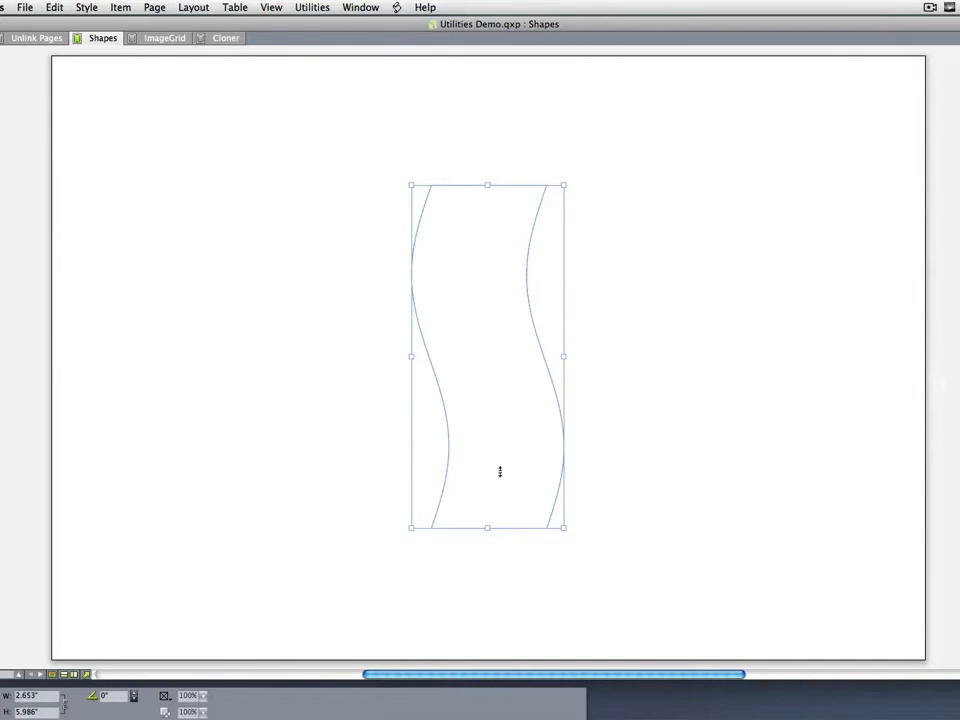
Try to draw a similar wavy shape by hand with the Pen tool, starting beside the wave box.
key("p")
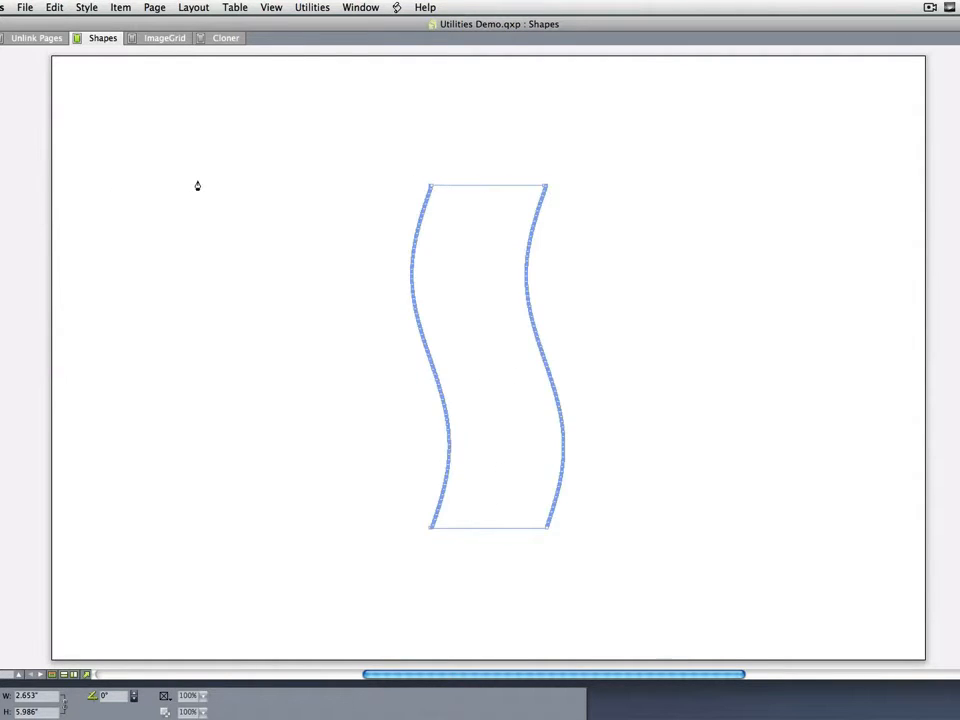
left_click(215, 175)
left_click(215, 339)
left_click_drag(215, 345, 266, 456)
left_click(178, 514)
left_click(353, 513)
left_click_drag(380, 348, 351, 253)
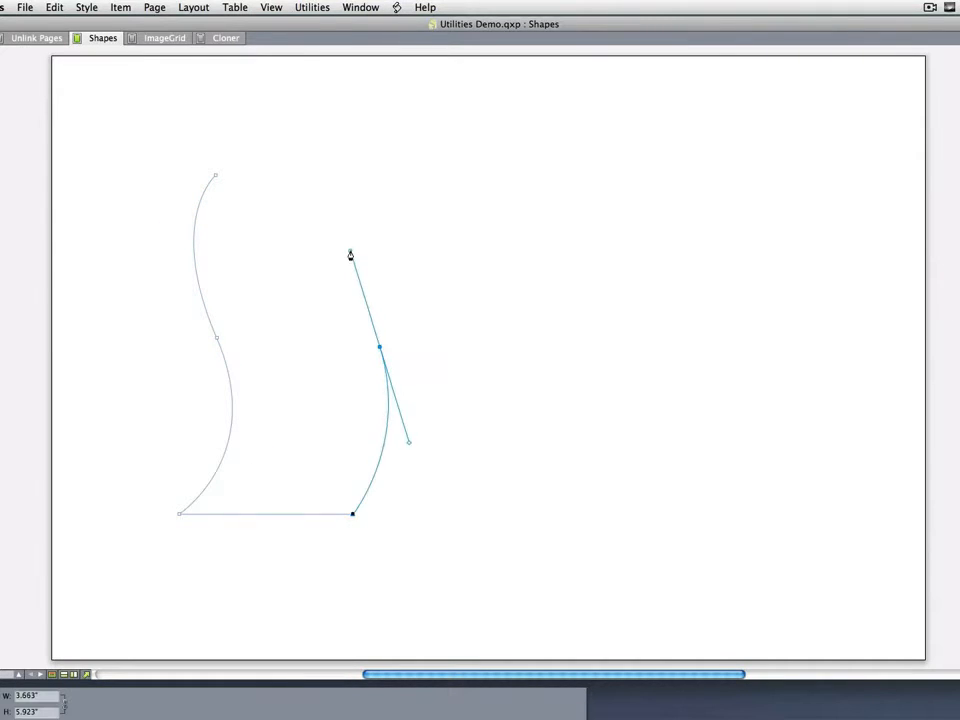
left_click(405, 176)
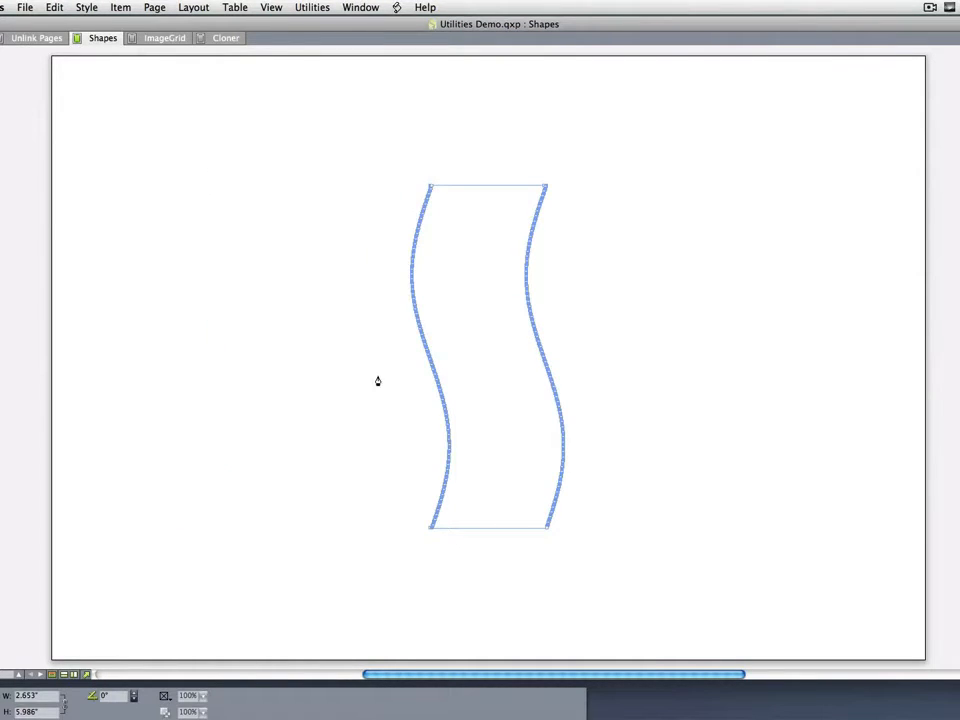
Move the wave box to the upper left of the page and delete it.
key("v")
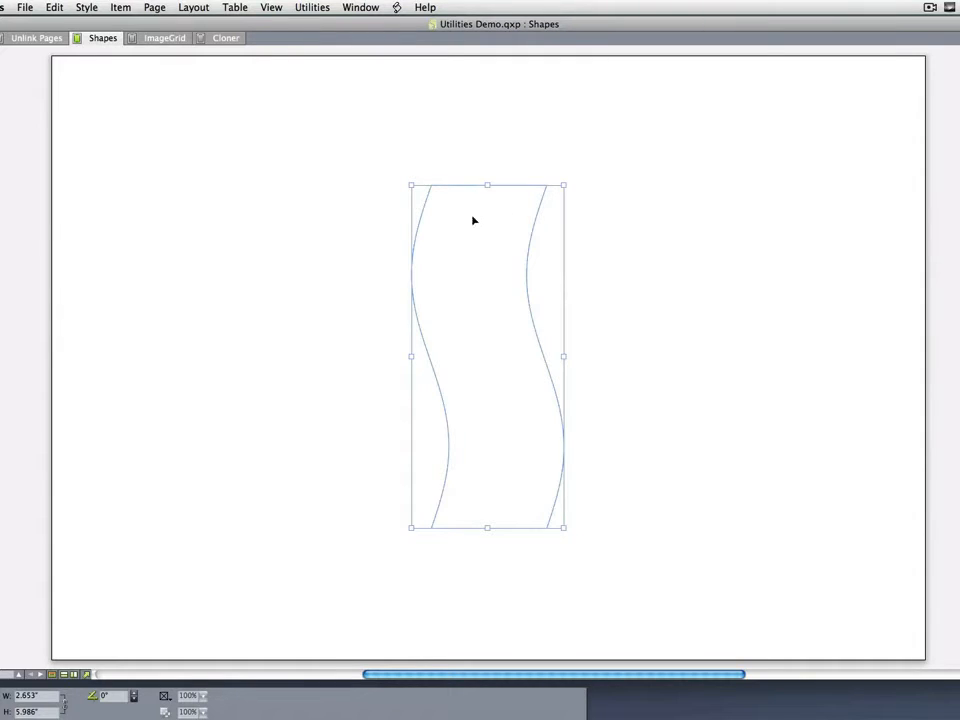
left_click_drag(484, 411, 235, 364)
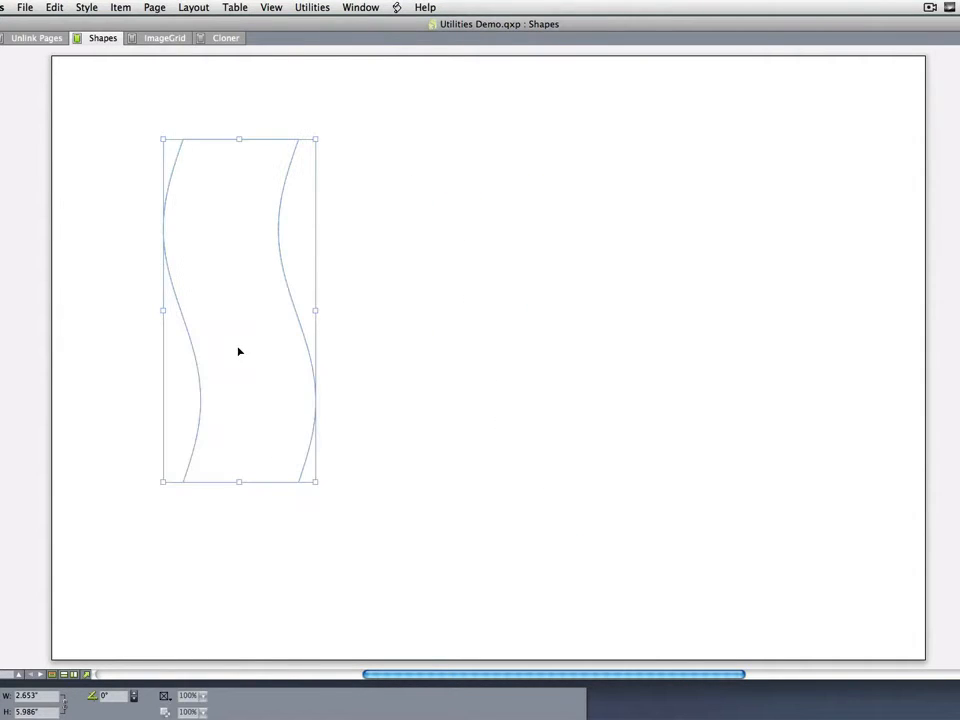
key("Delete")
Set up a regular polygon in ShapeMaker with a width of 6 inches.
left_click(312, 7)
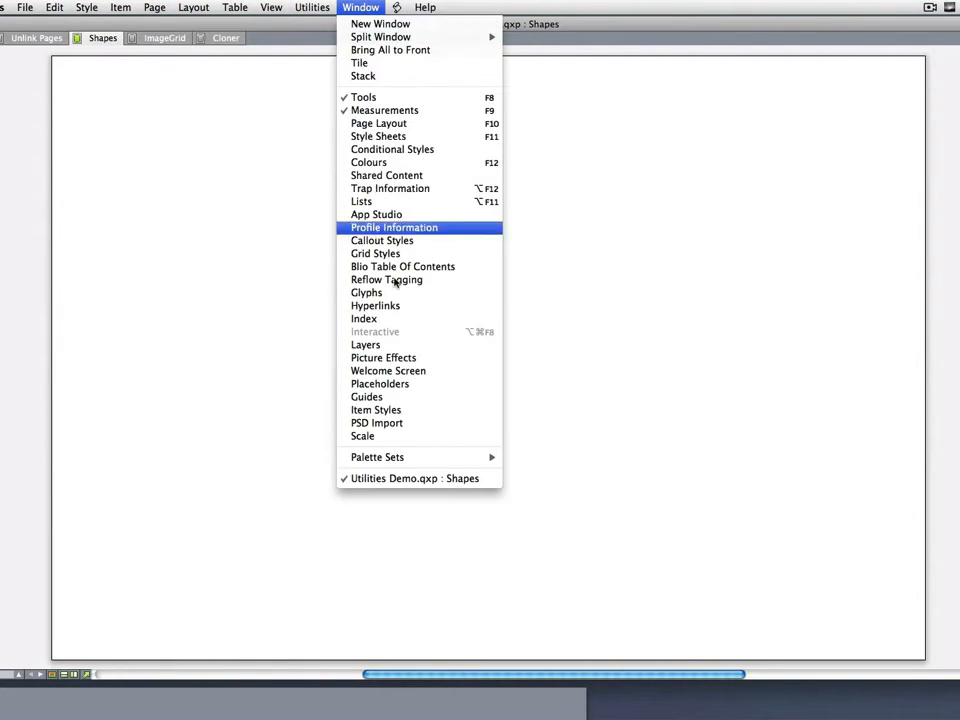
mouse_move(312, 7)
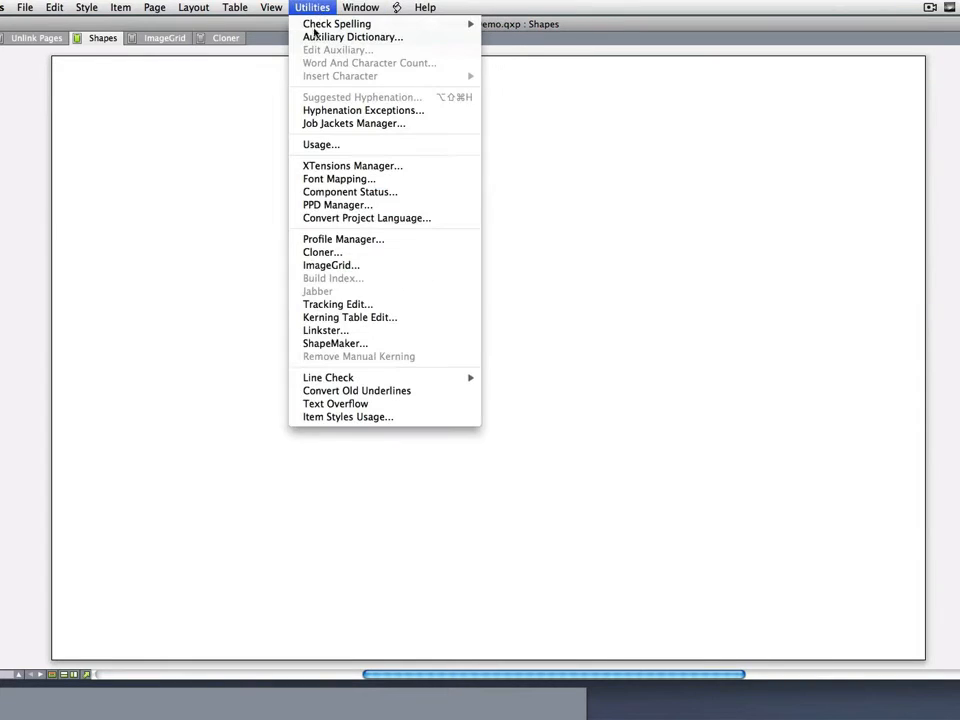
left_click(339, 344)
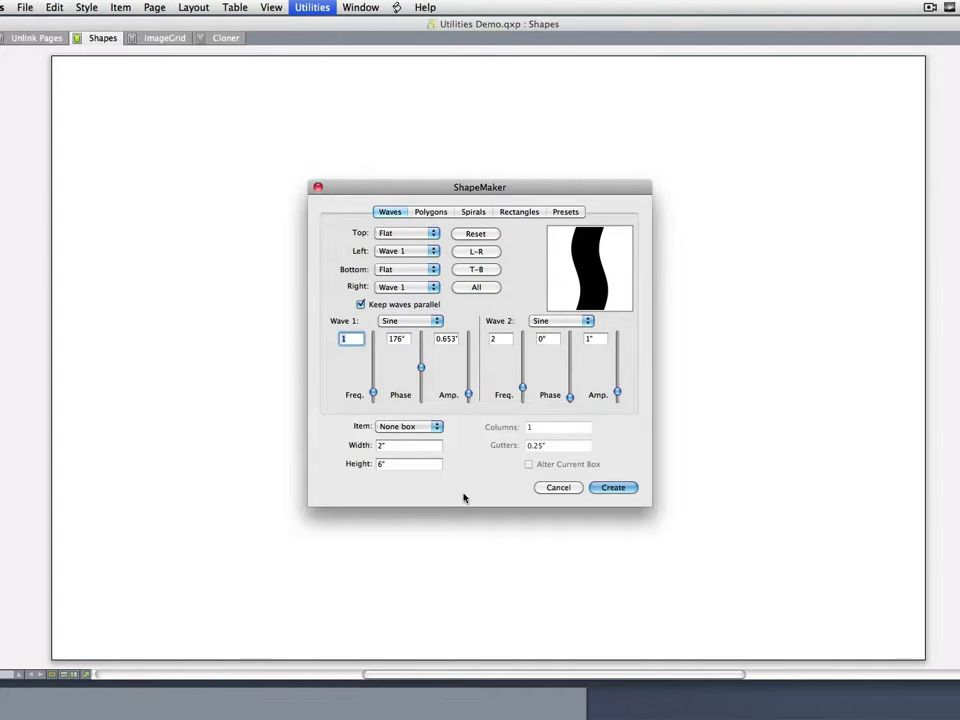
left_click(446, 215)
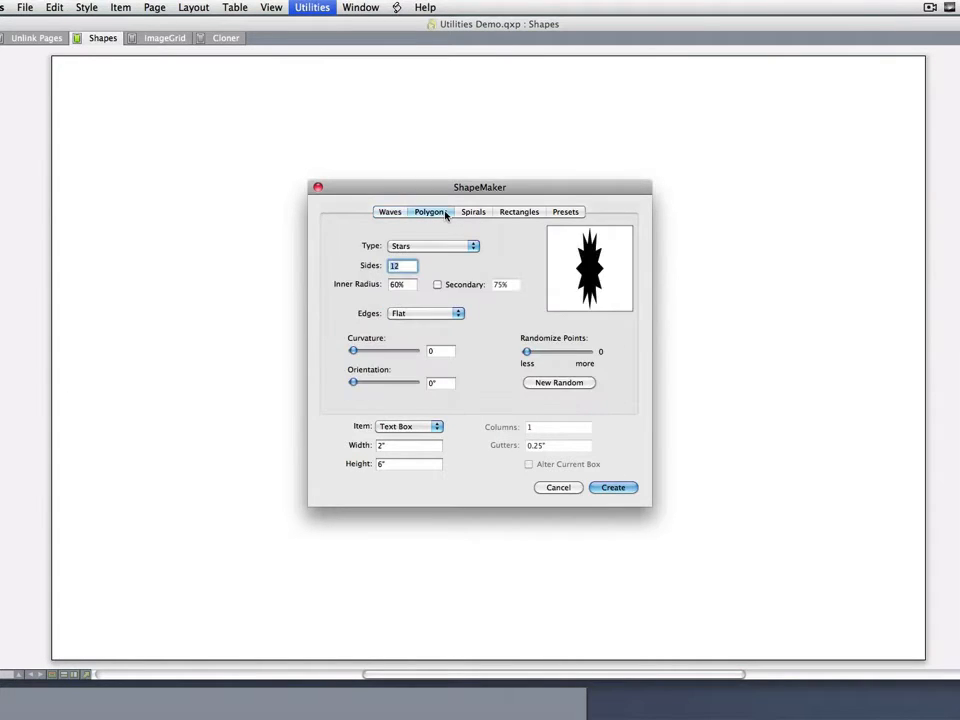
left_click(432, 245)
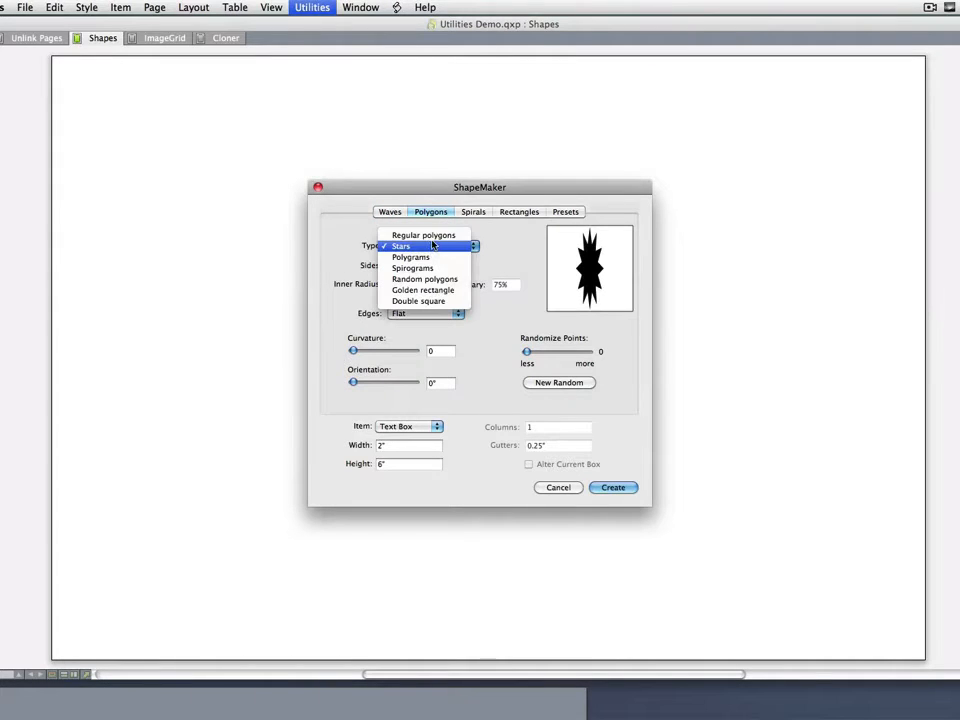
left_click(432, 236)
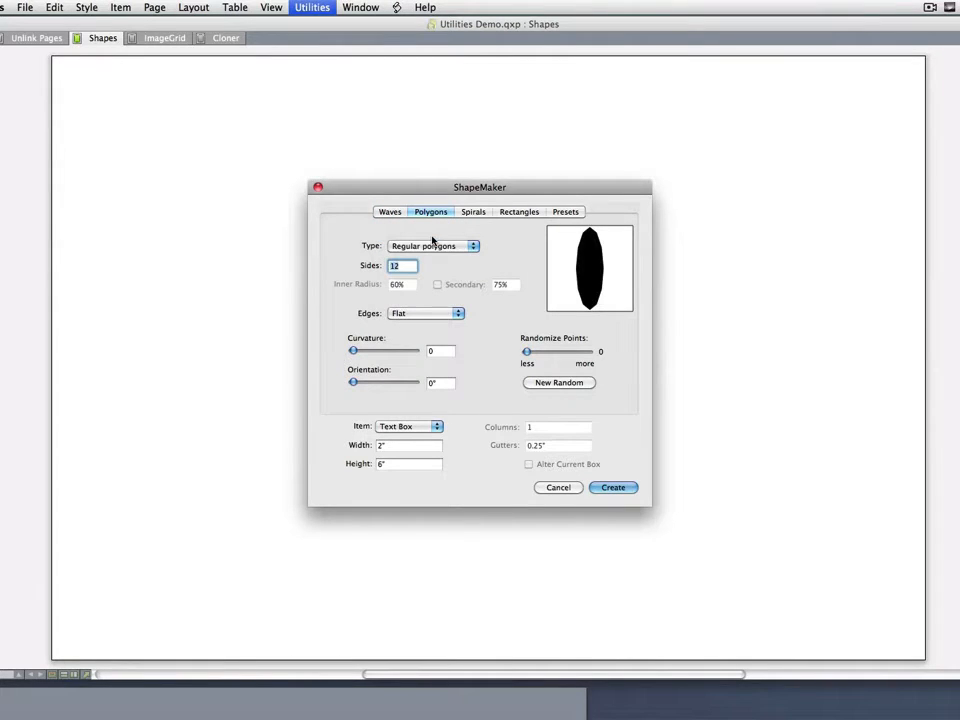
left_click(388, 444)
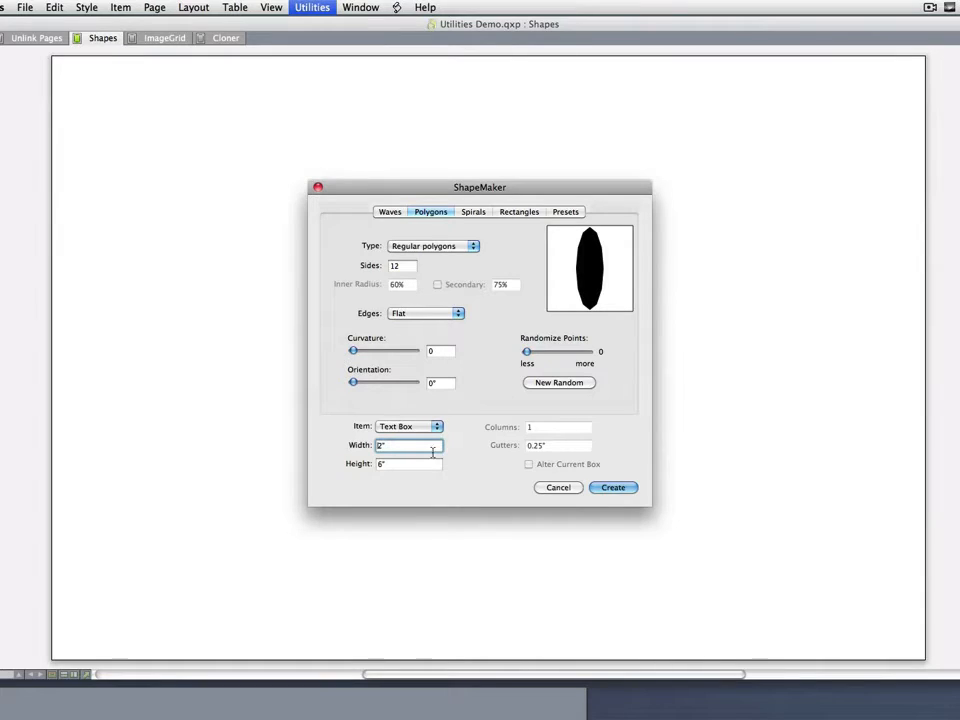
type("6")
Try the regular polygon with 3 sides and set its number of sides to 5.
left_click(395, 266)
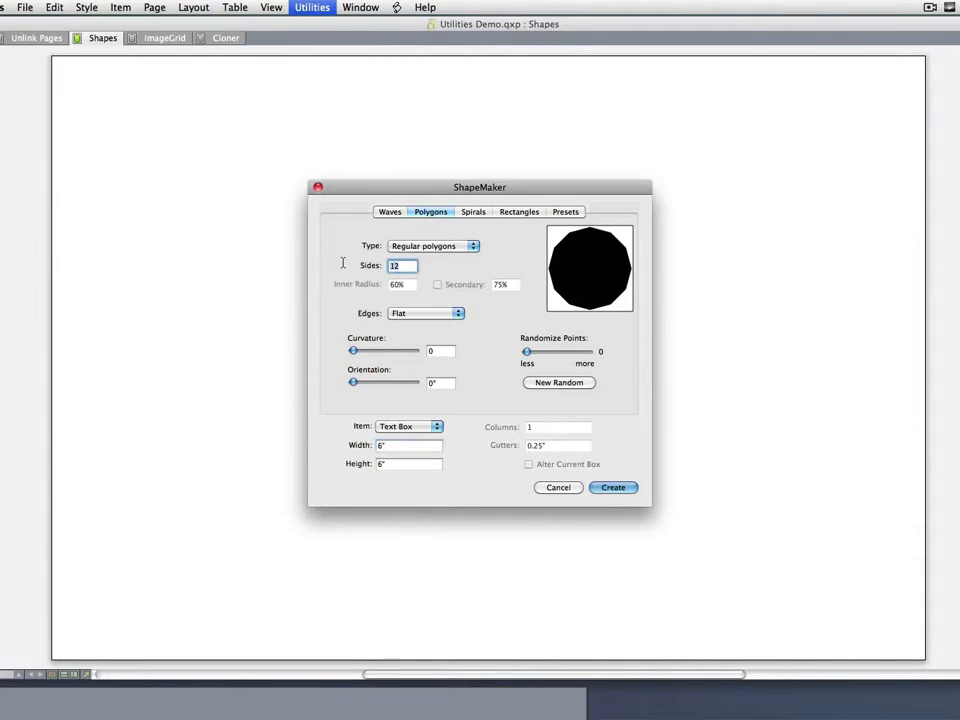
type("2")
key("BackSpace")
type("3")
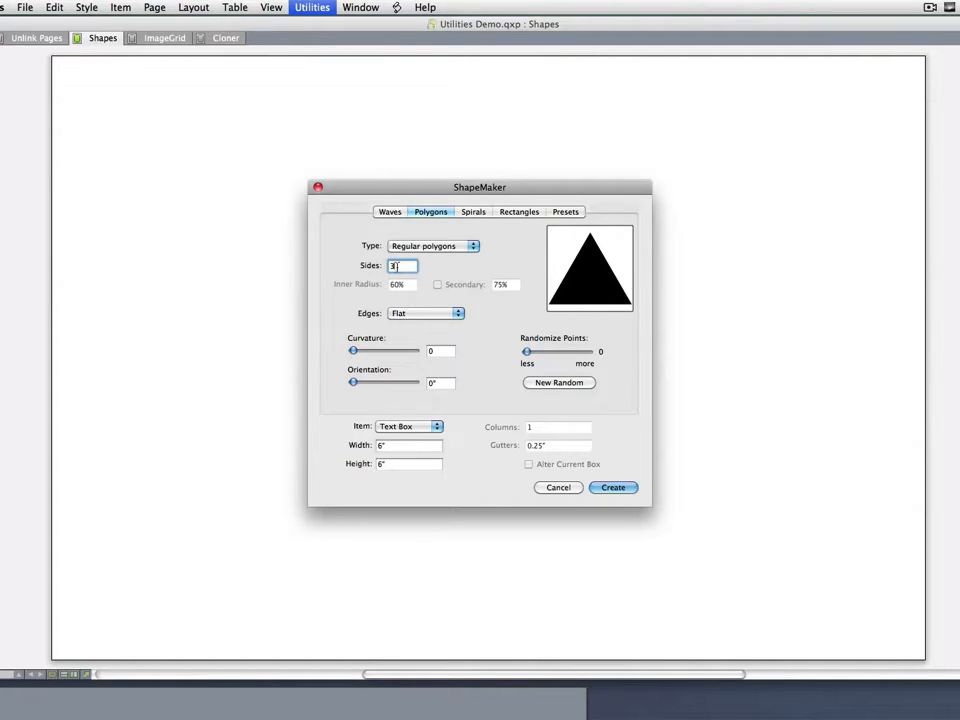
key("BackSpace")
type("5")
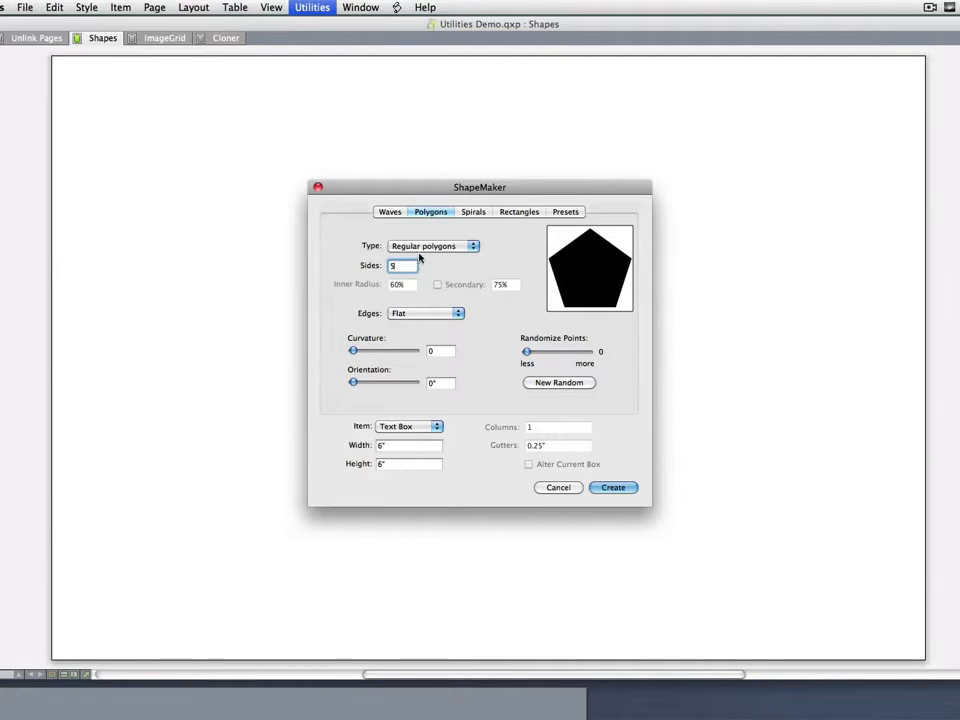
Change the polygon type to Stars, trying 6 sides and settling on 7 sides.
left_click(465, 248)
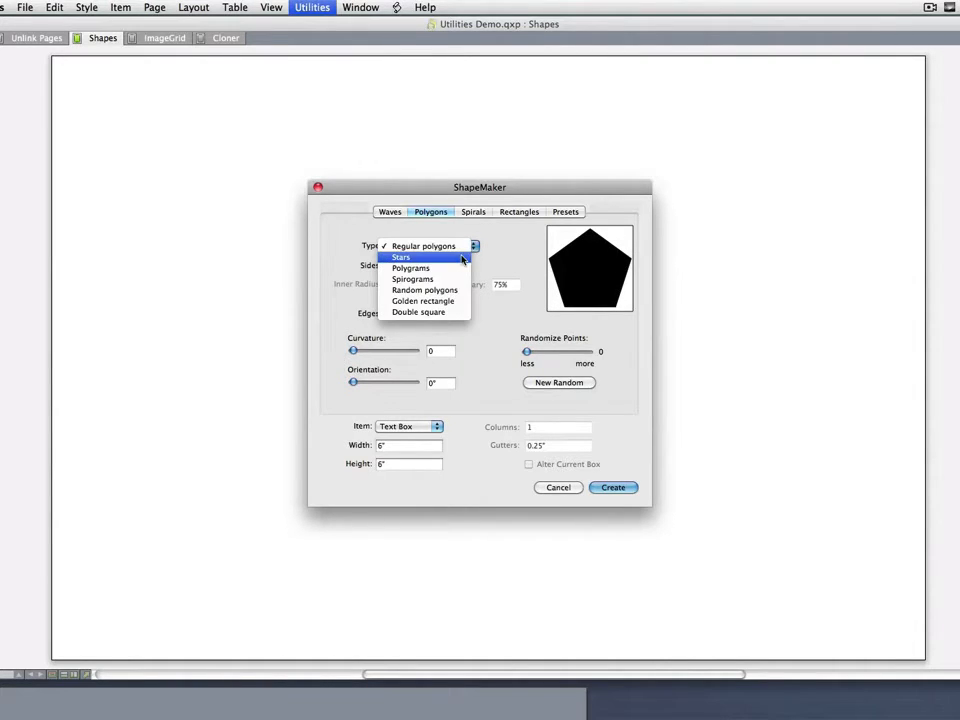
left_click(462, 258)
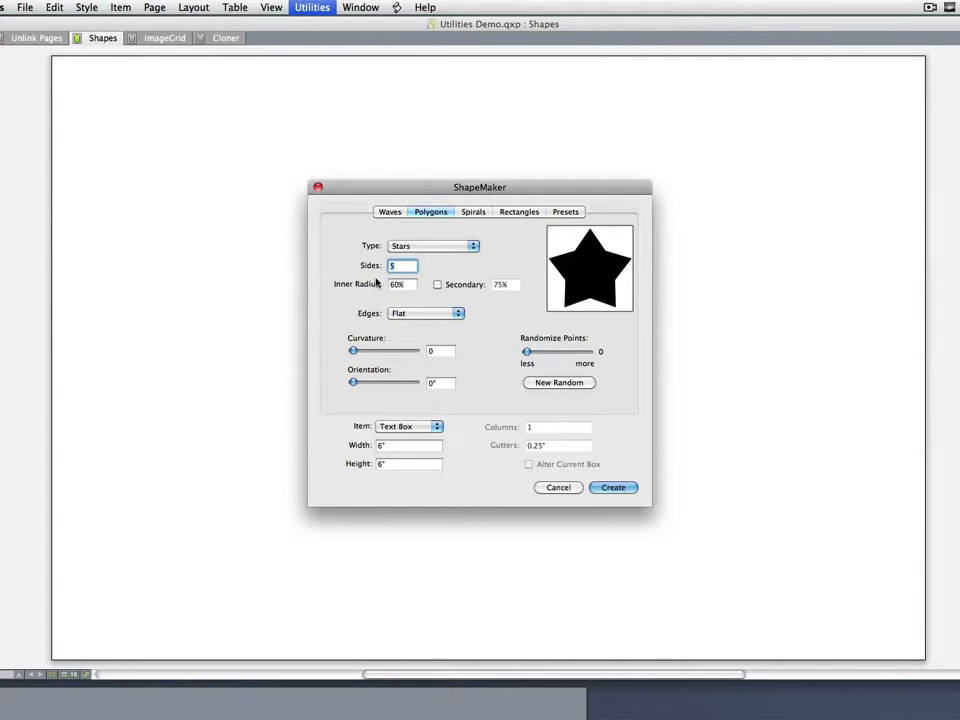
type("6")
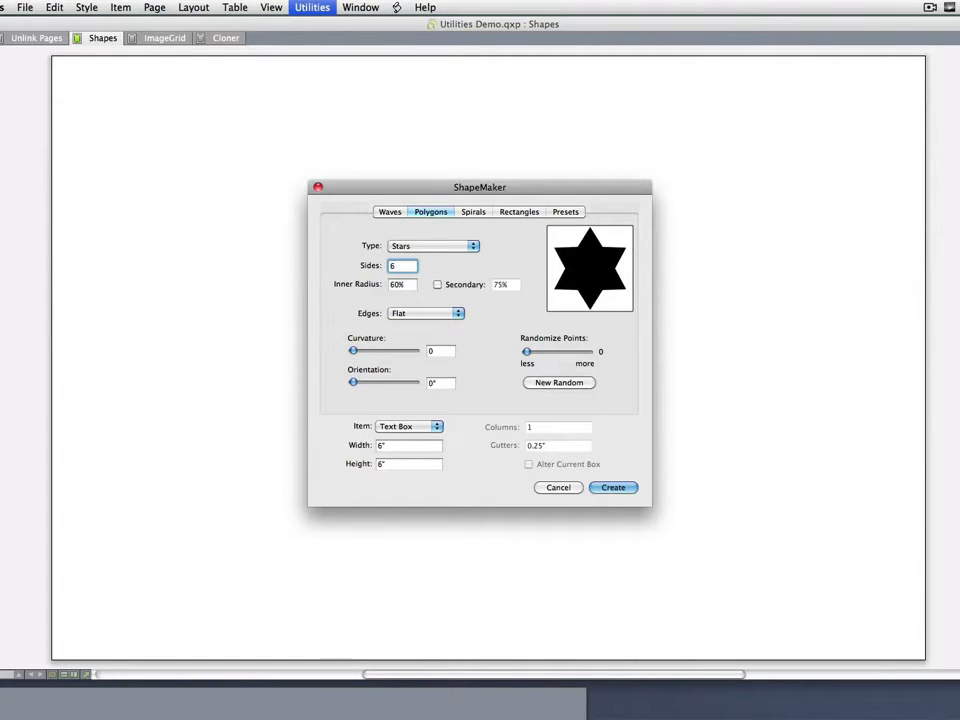
key("BackSpace")
type("7")
key("Tab")
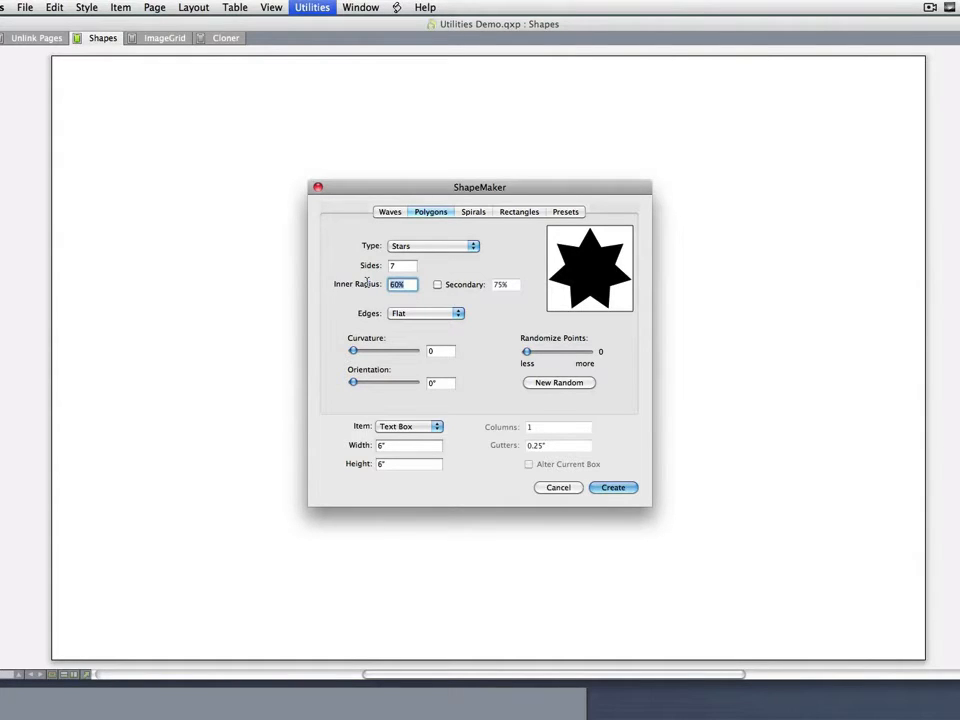
Try inner radius values of 80% and 20% for the star and set it to 50%.
type("80")
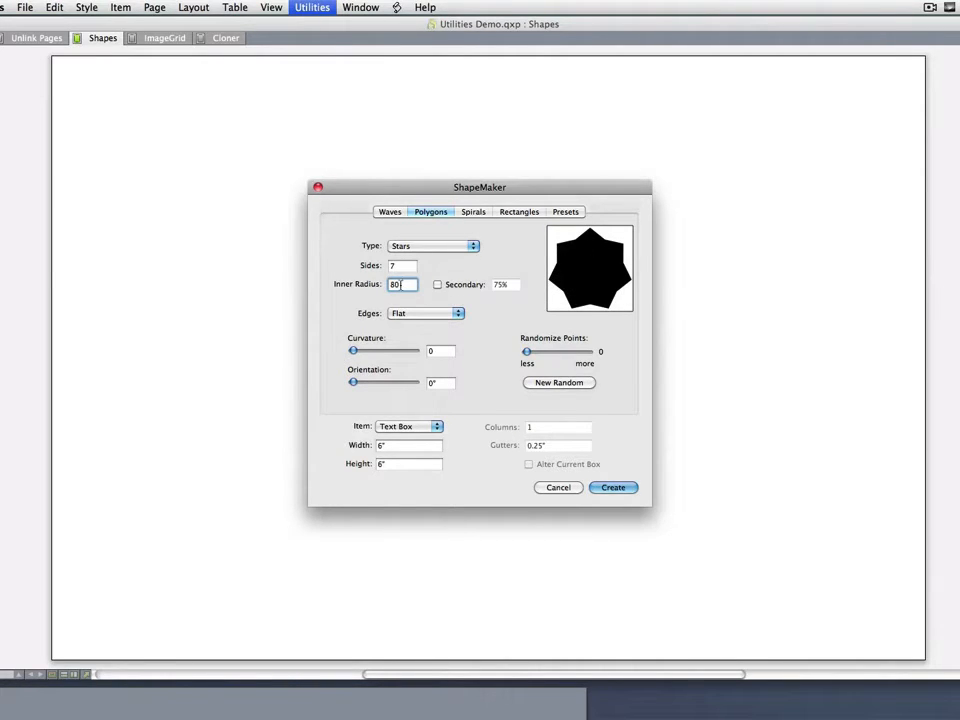
double_click(398, 285)
type("20")
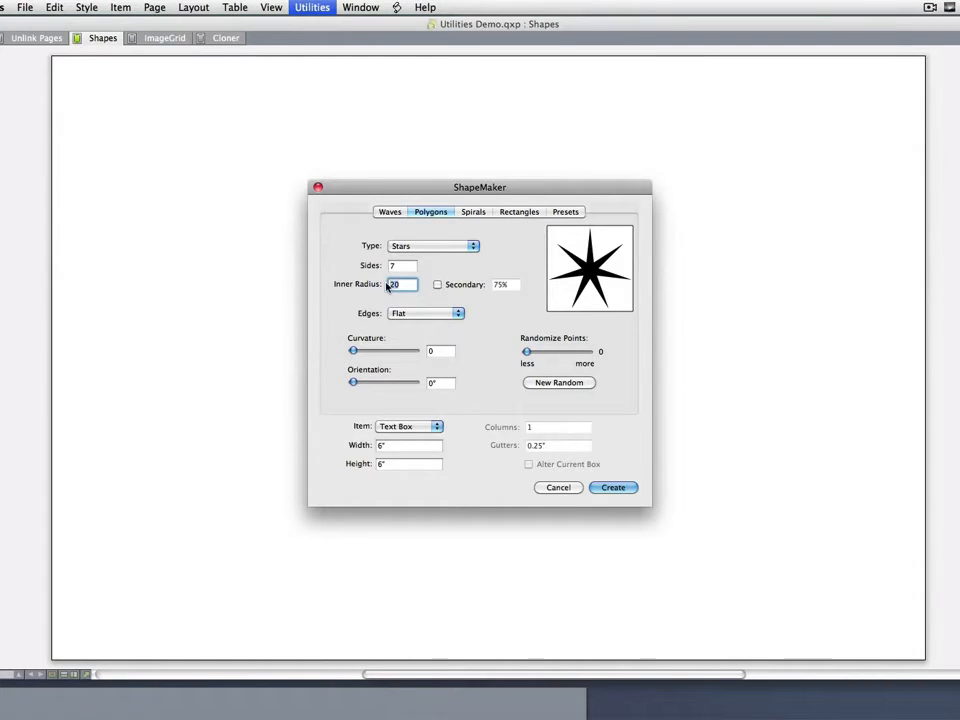
type("50")
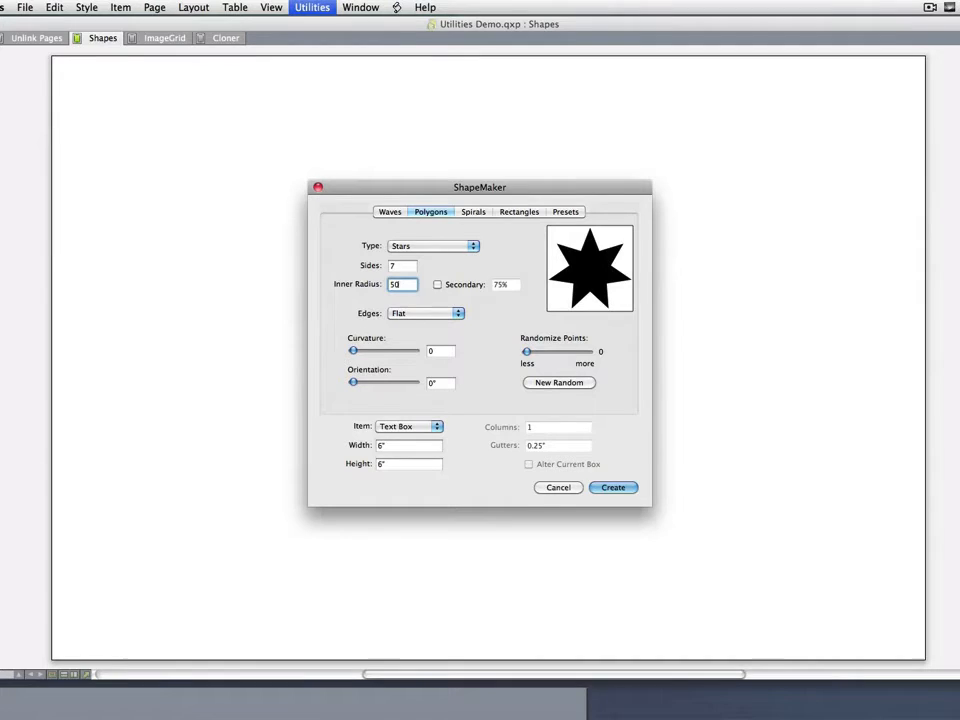
Enable the star's secondary radius, try 80% and 20%, and turn the secondary radius off.
left_click(437, 284)
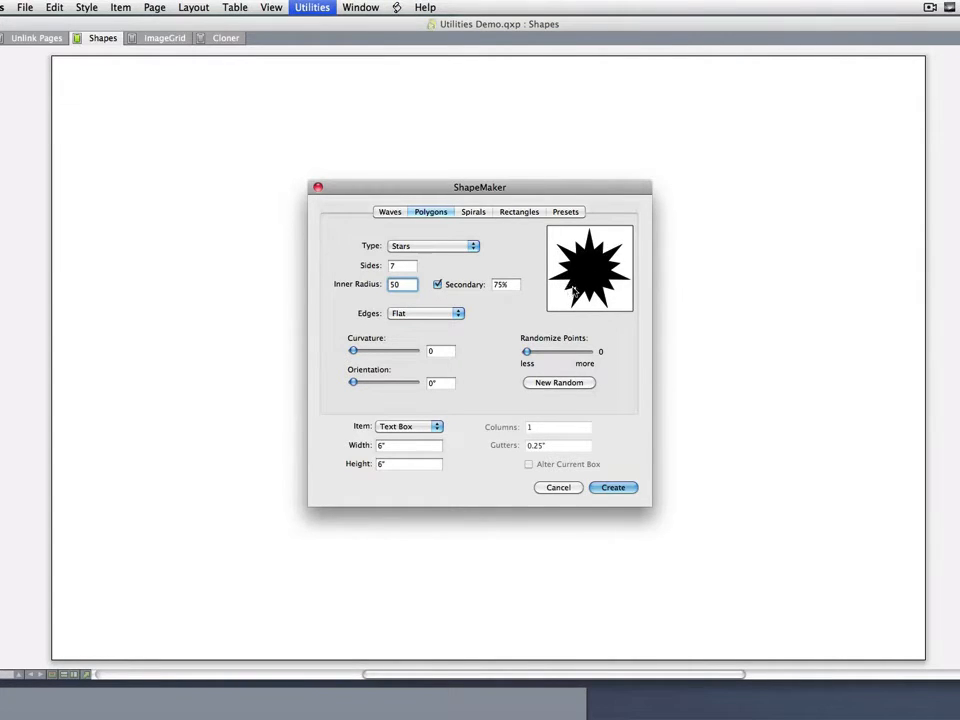
left_click(505, 284)
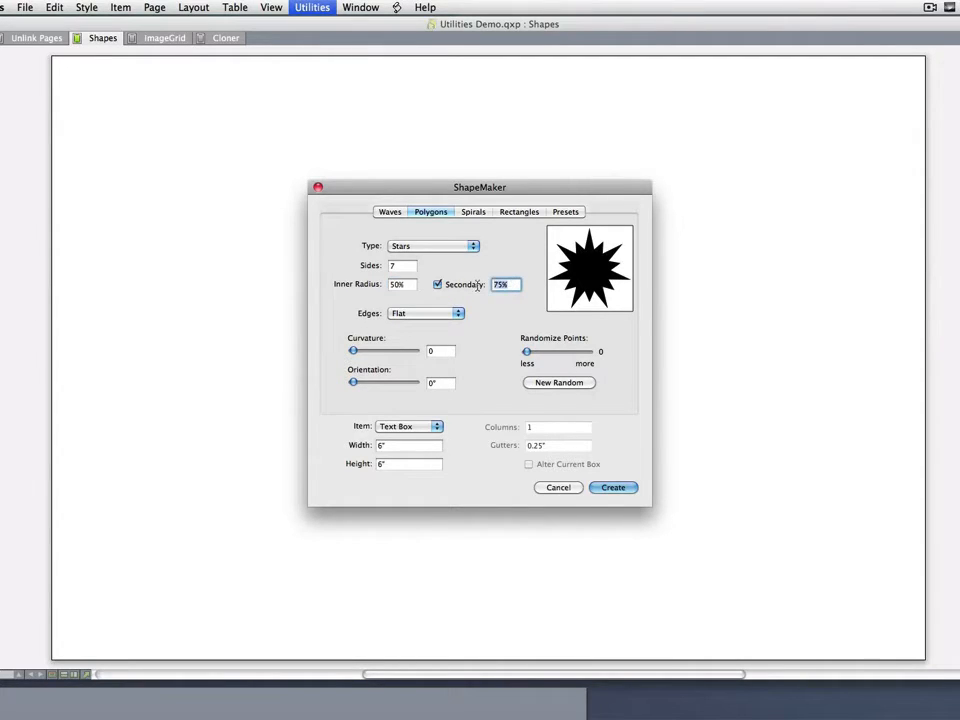
type("80")
key("BackSpace")
key("BackSpace")
type("20")
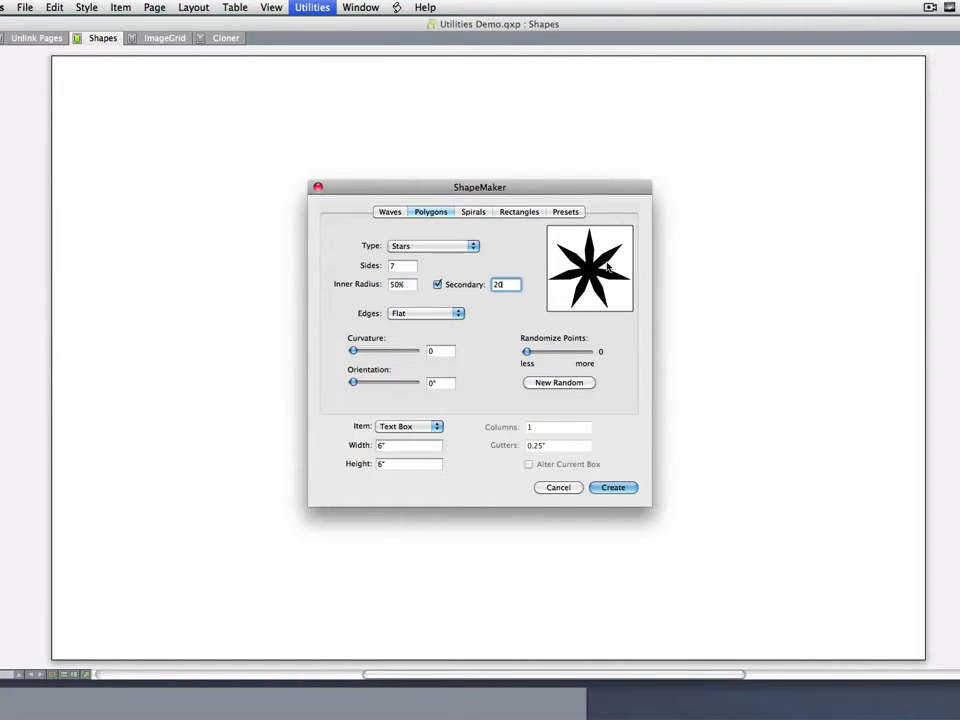
left_click(437, 285)
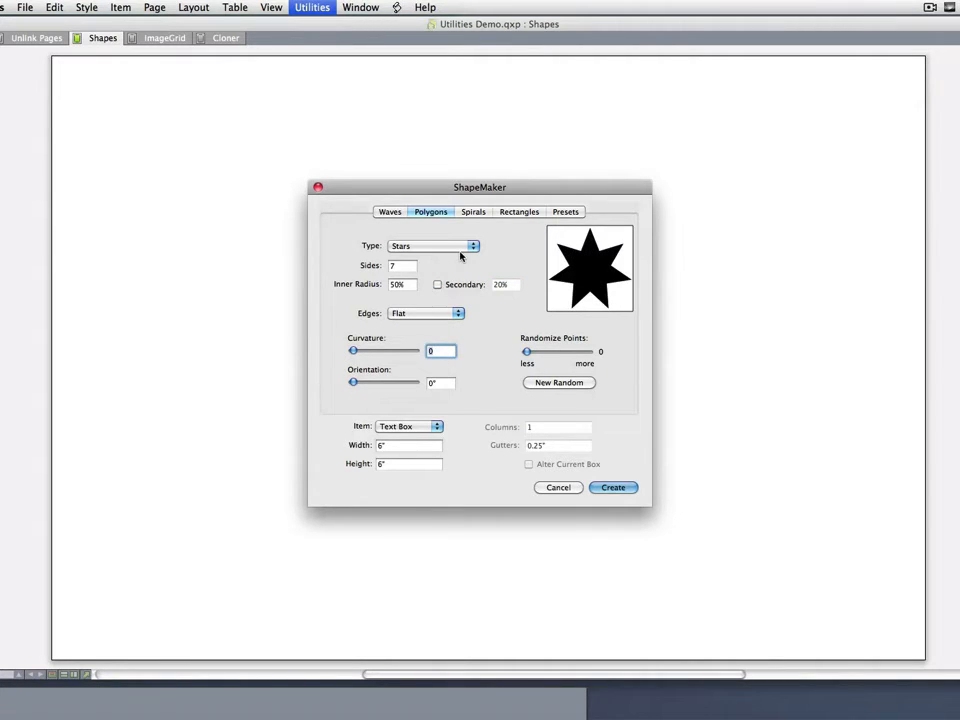
Try the Spirograms type and switch the polygon type to Random polygons.
left_click(460, 250)
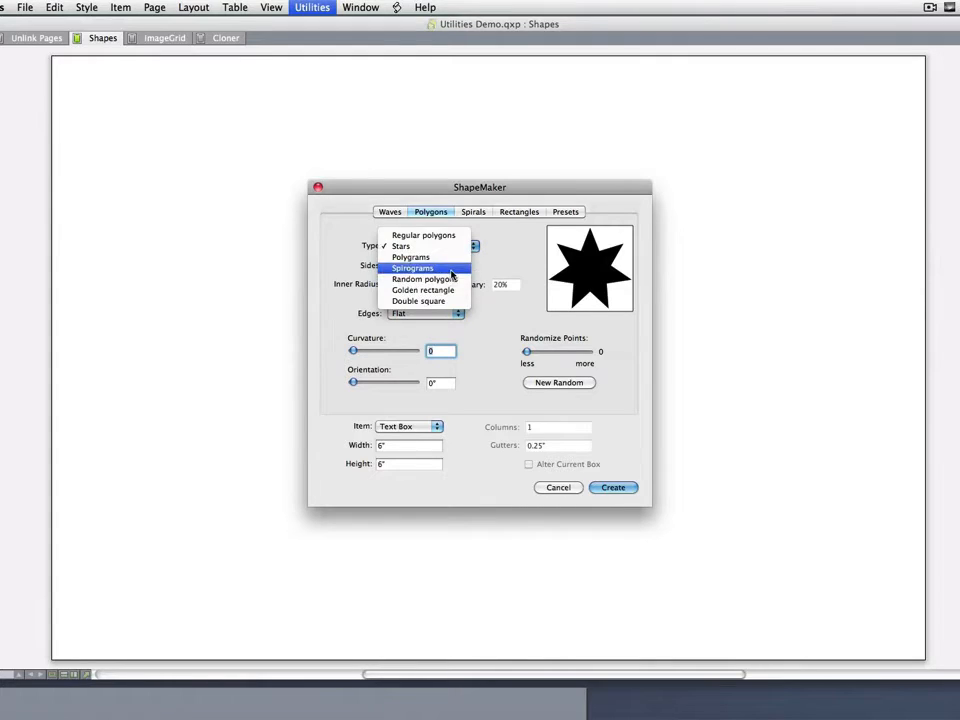
left_click(452, 269)
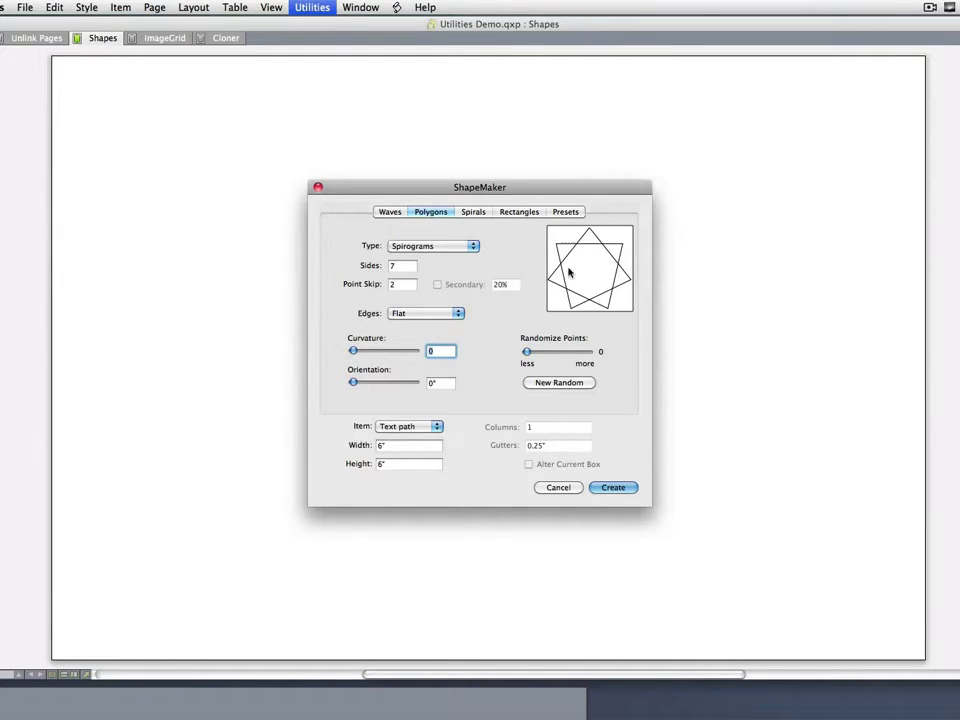
left_click(450, 248)
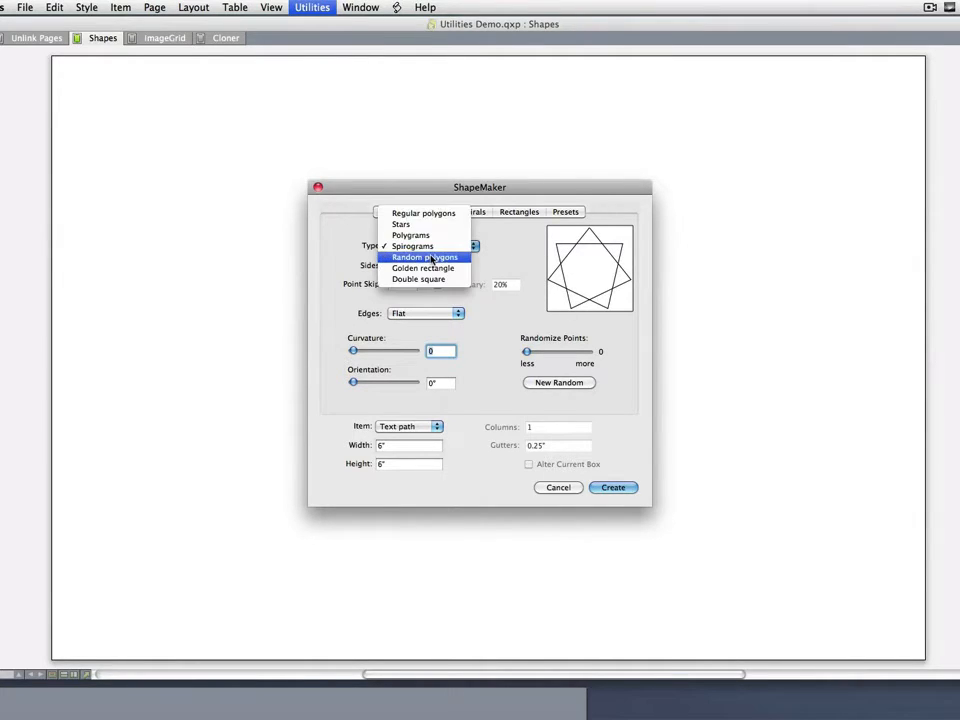
key("Escape")
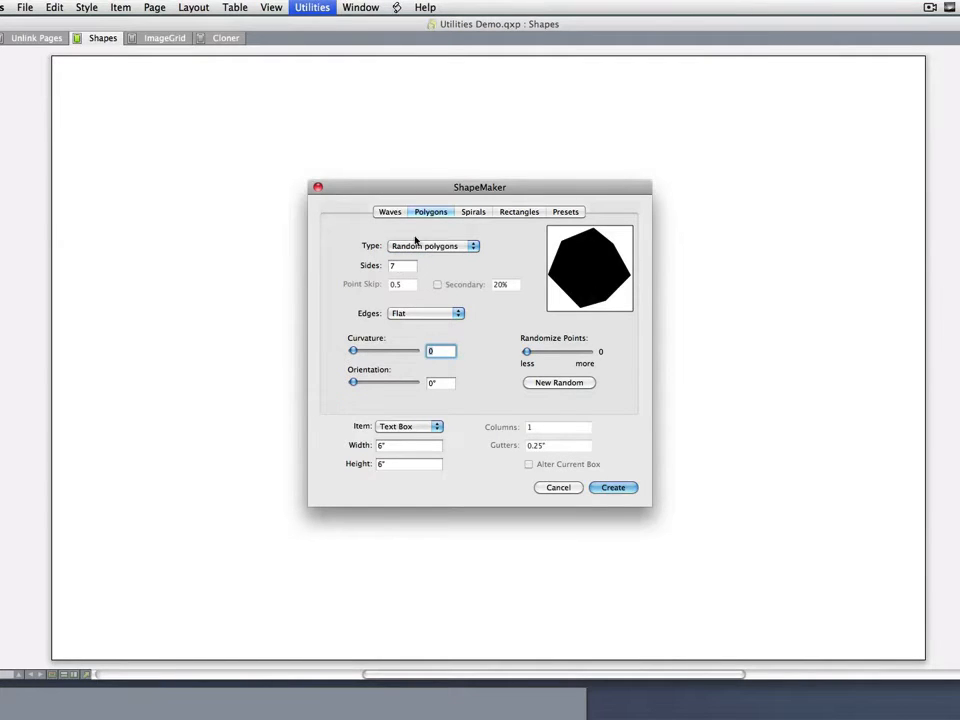
Set the random polygon to 5 sides and generate a series of new random variations.
left_click(398, 265)
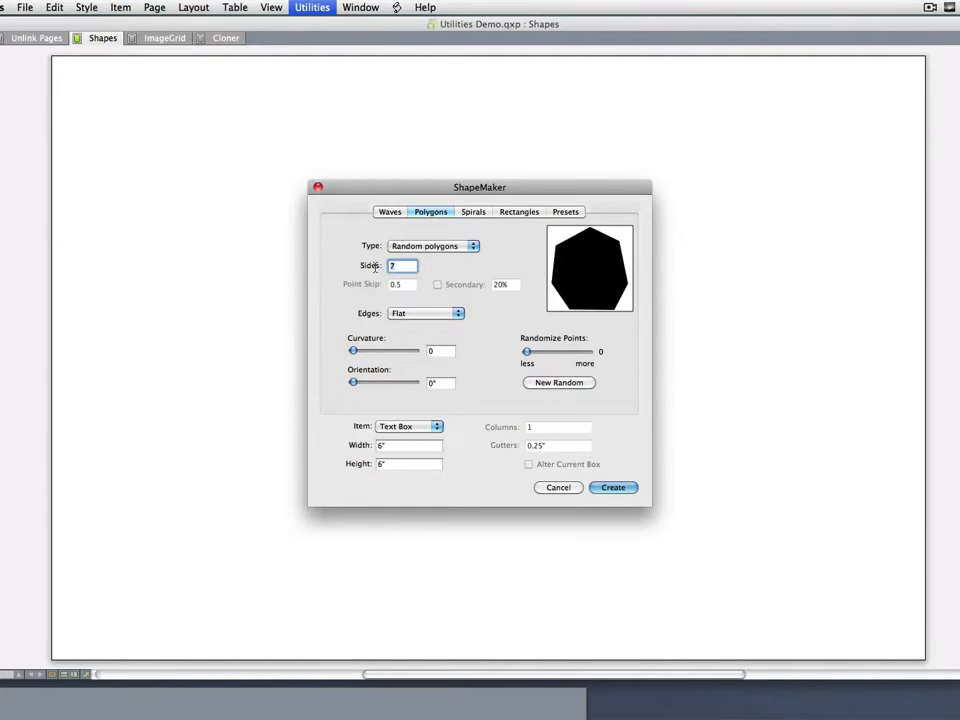
type("5")
left_click(545, 384)
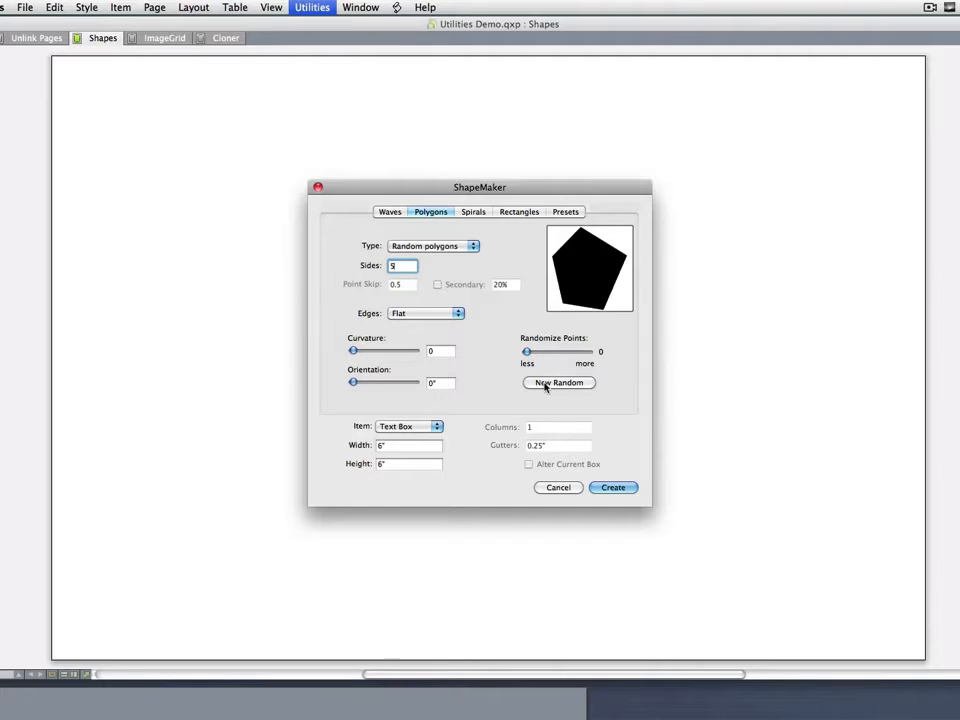
left_click(545, 384)
left_click(545, 384)
left_click(545, 384)
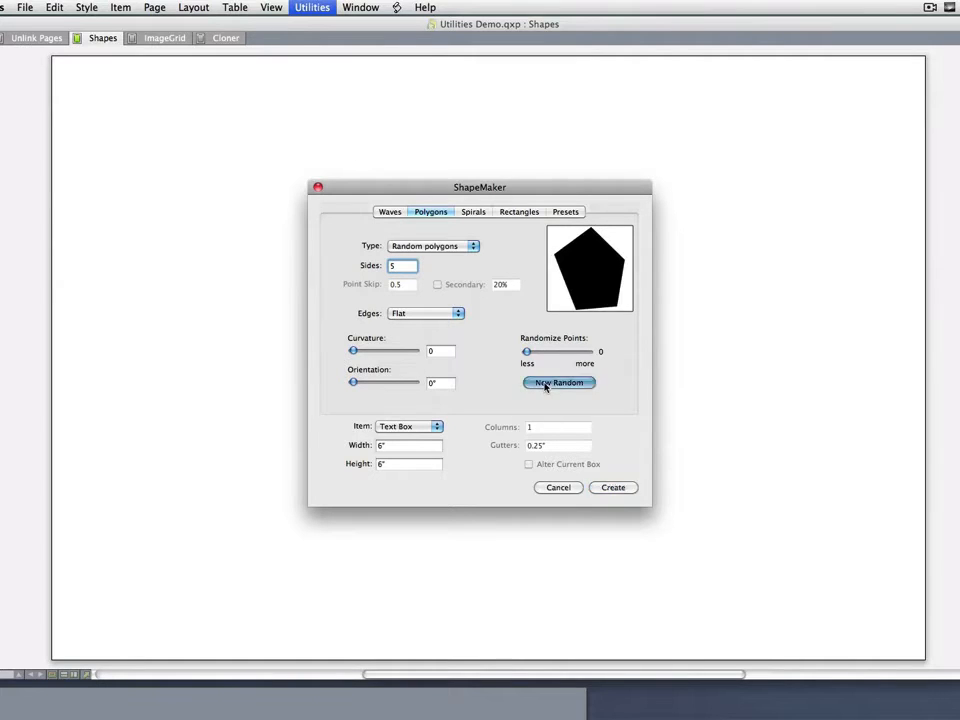
left_click(545, 384)
left_click(545, 384)
left_click(545, 384)
left_click(545, 384)
left_click(545, 384)
left_click(545, 384)
left_click(545, 384)
left_click(545, 384)
left_click(545, 384)
left_click(545, 385)
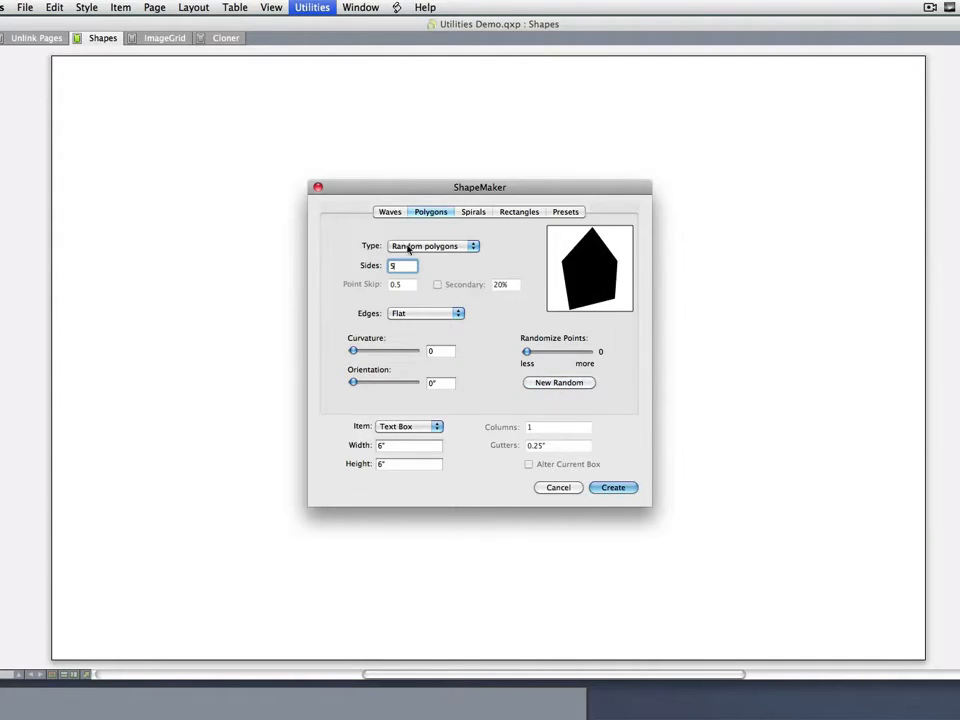
Try the Golden rectangle and Double square polygon types.
left_click(410, 247)
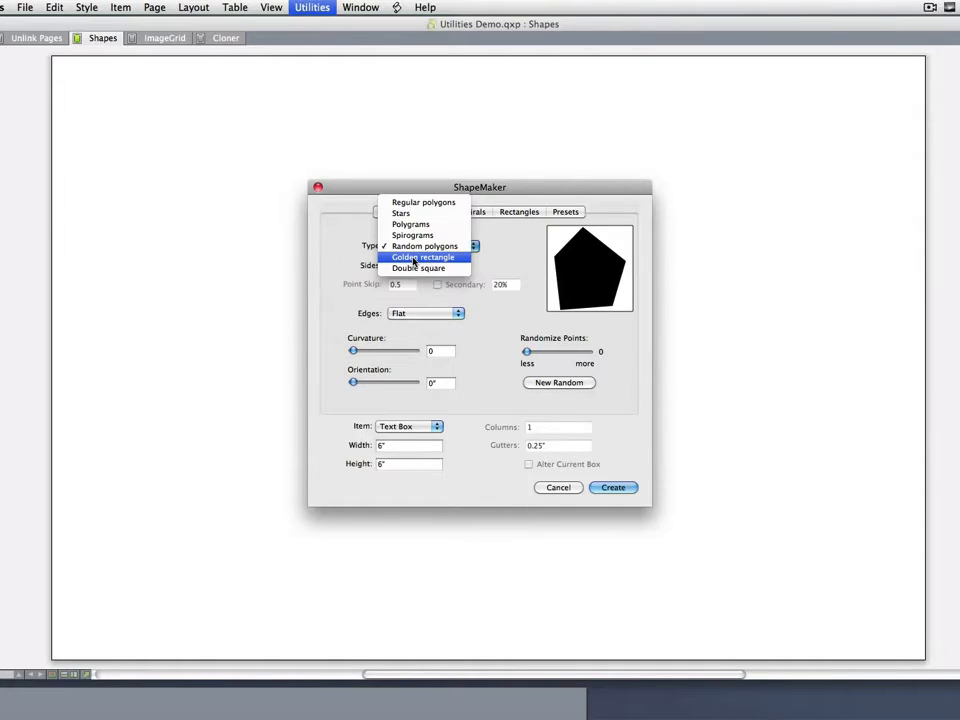
left_click(413, 259)
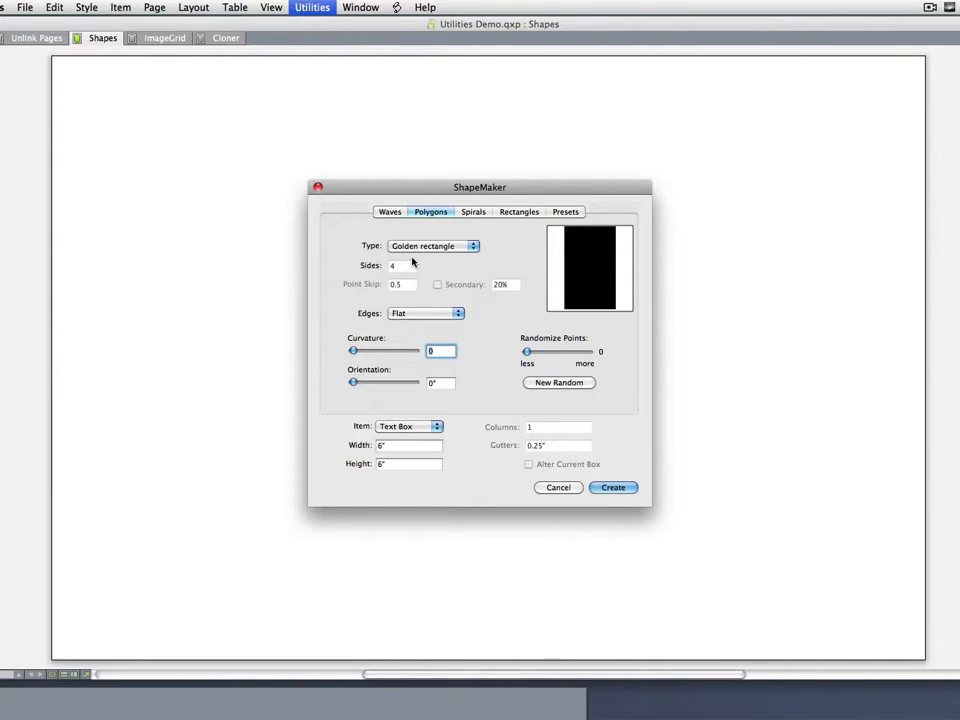
left_click(430, 246)
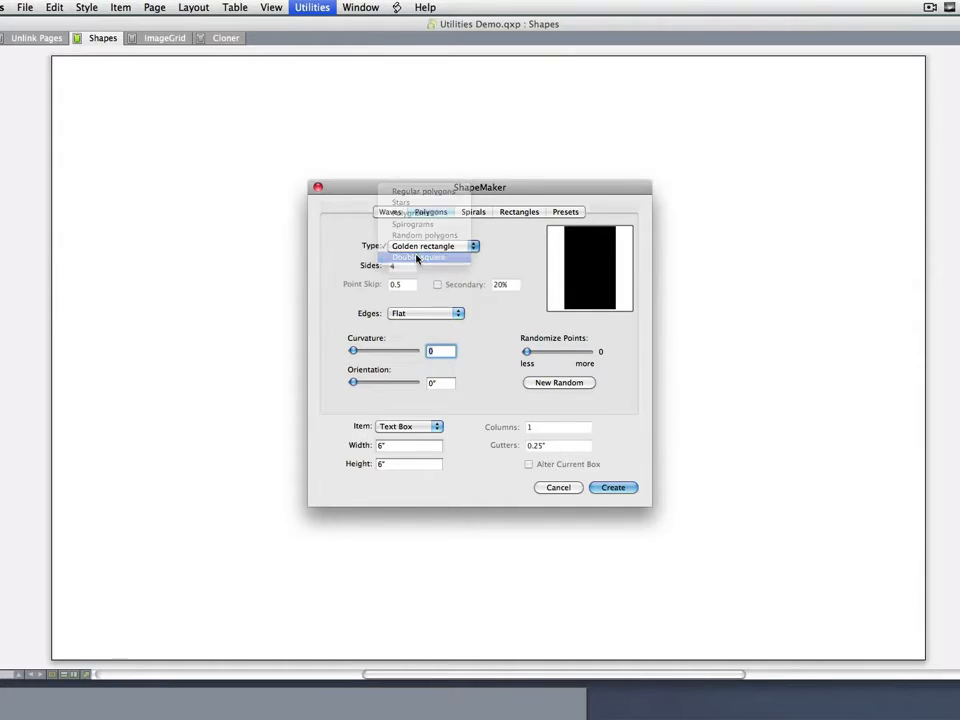
left_click(417, 258)
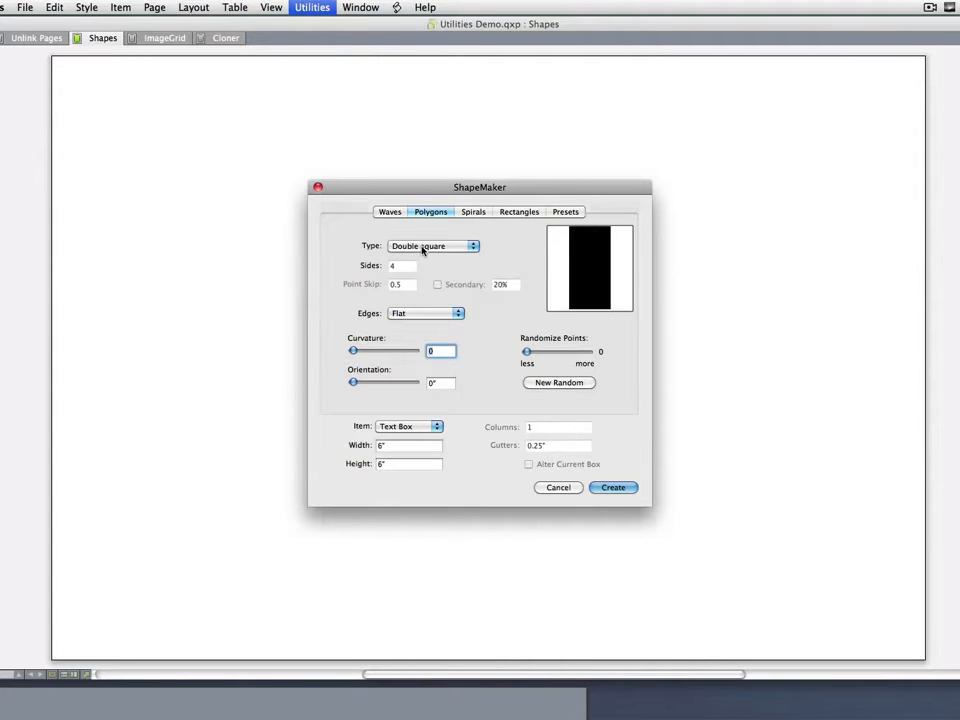
Change the type to Regular polygons with 6 sides.
left_click(422, 248)
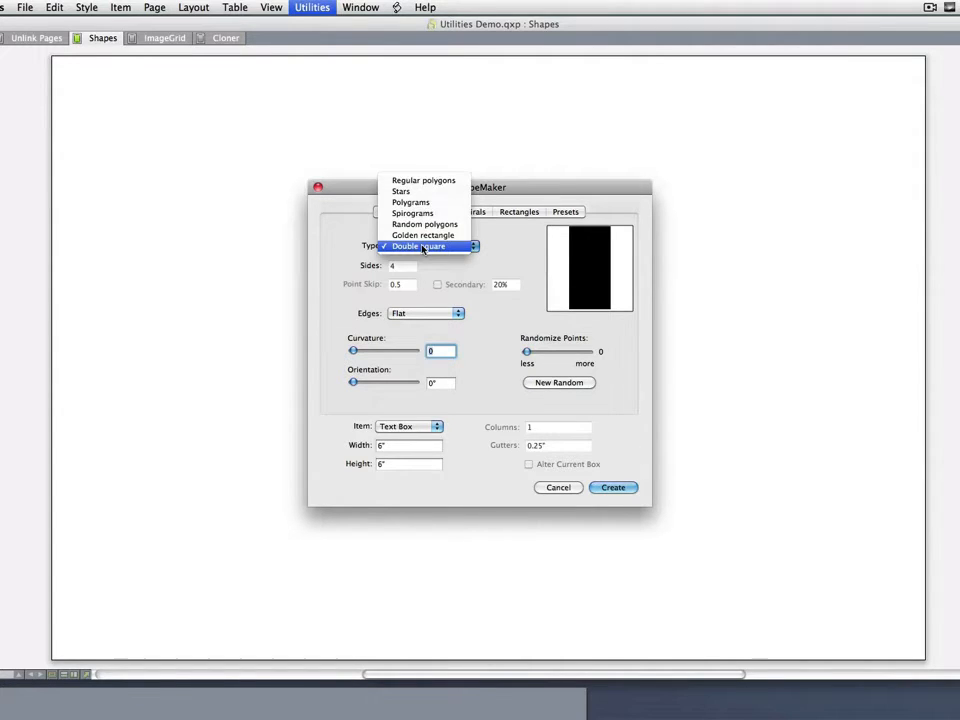
left_click(422, 181)
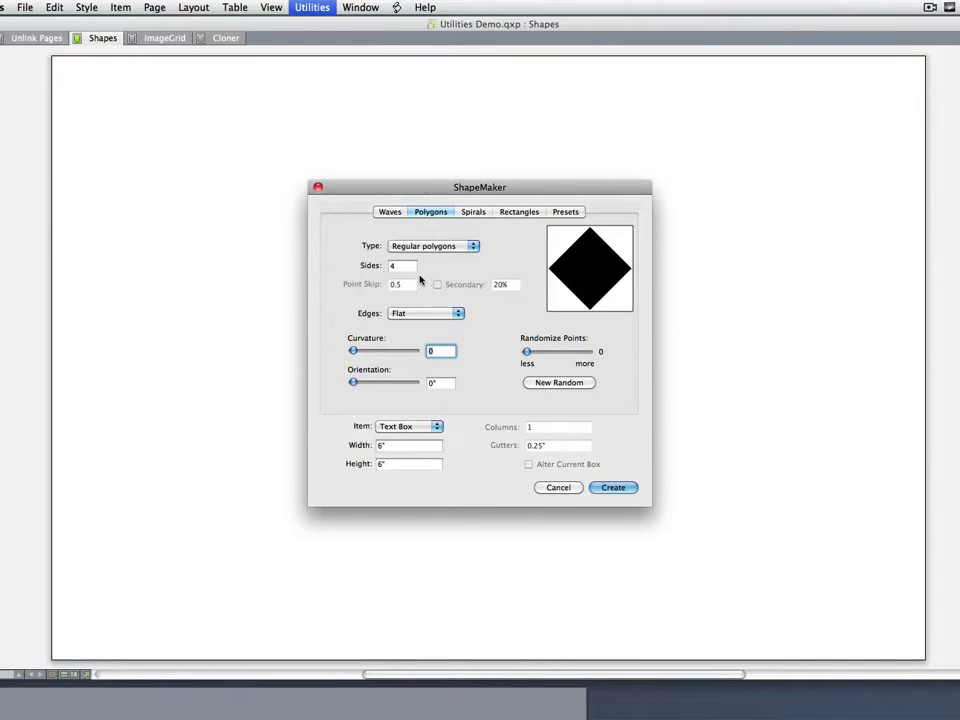
left_click_drag(402, 266, 380, 266)
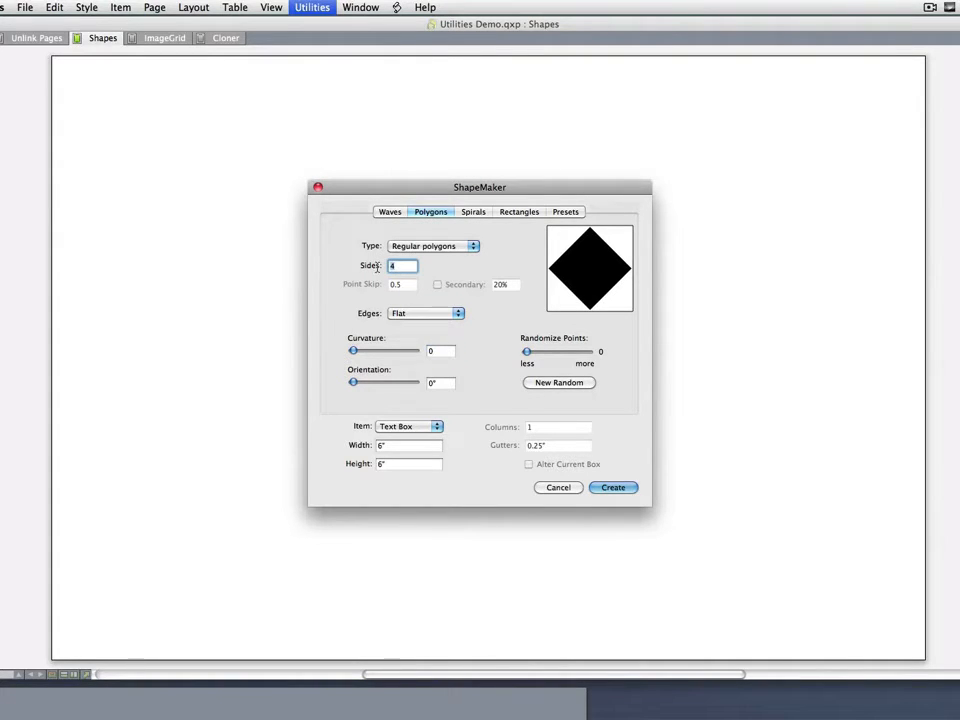
type("6")
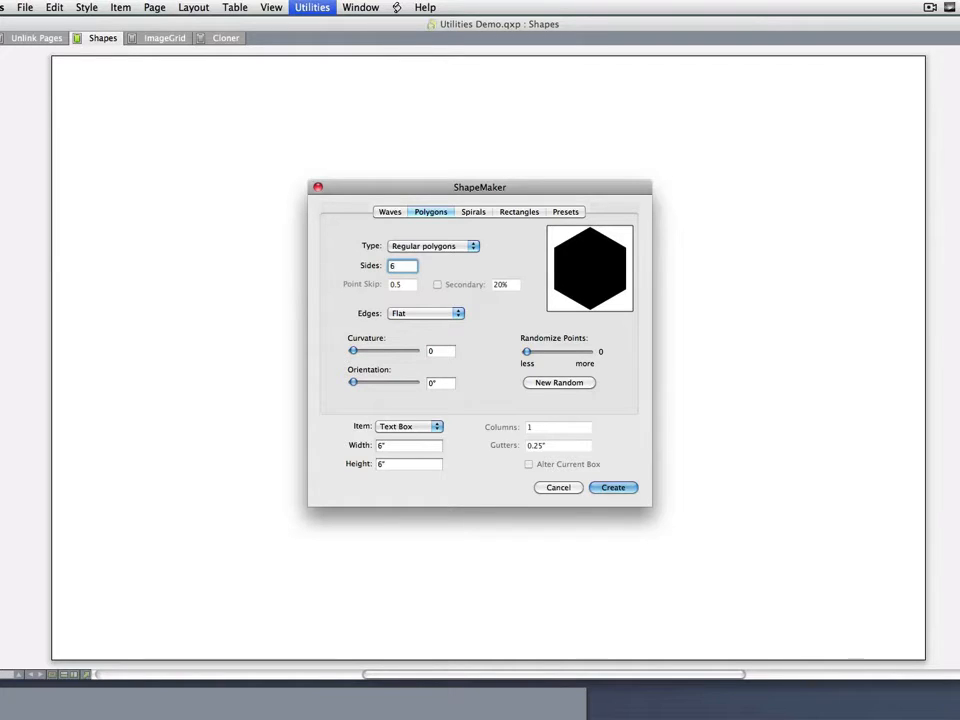
Give the hexagon Concave edges with a curvature of 0.4.
left_click(450, 315)
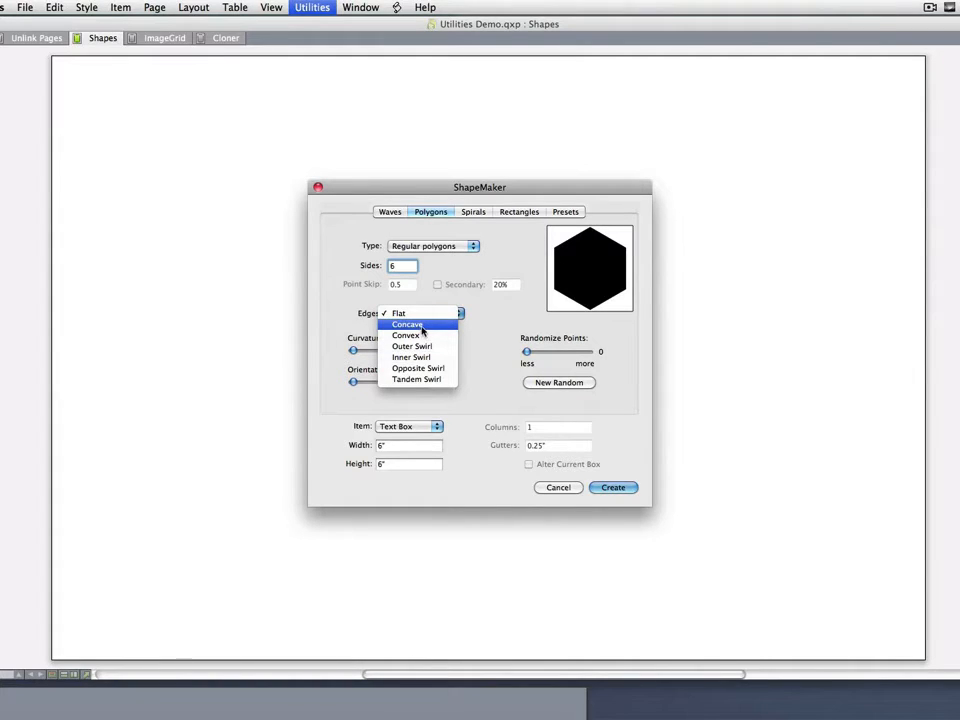
left_click(421, 327)
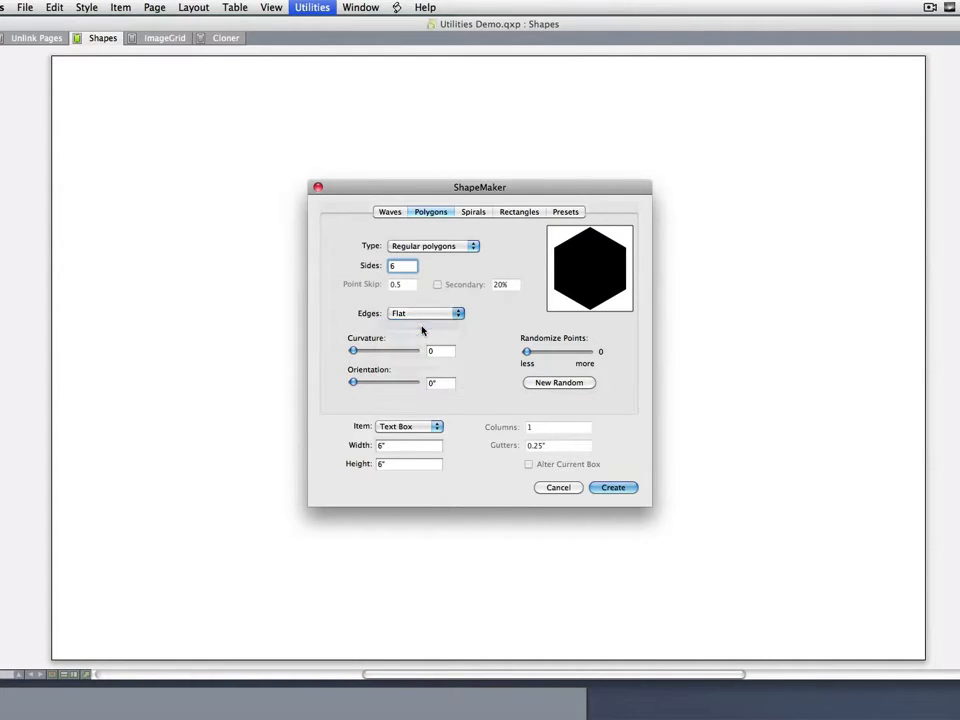
left_click_drag(354, 355, 364, 353)
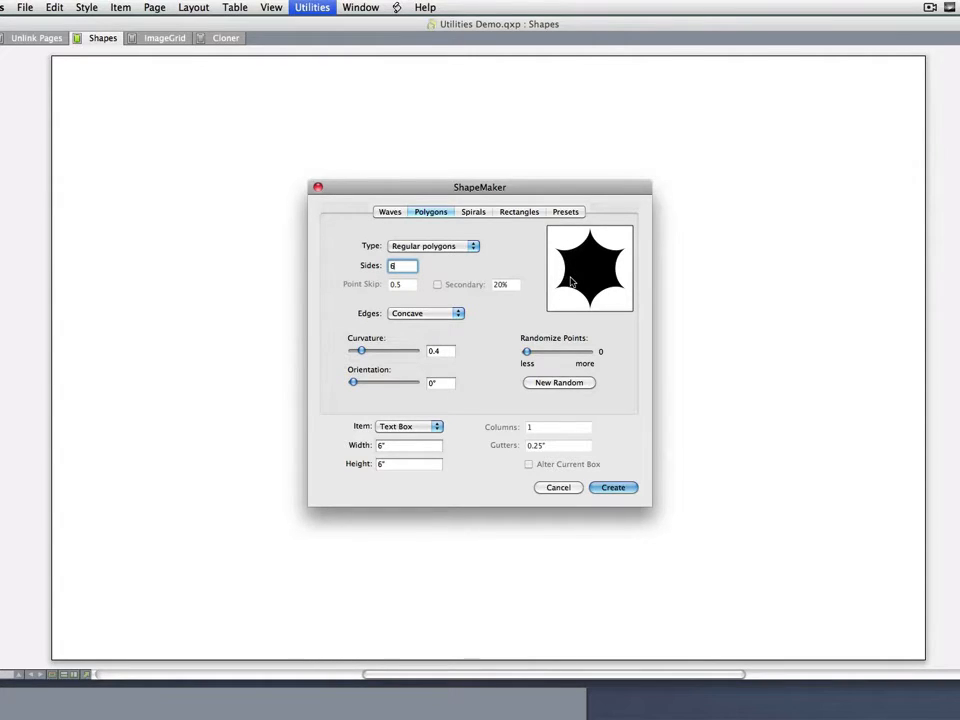
Change the hexagon's edges to Convex and raise the curvature to 3.
left_click(422, 316)
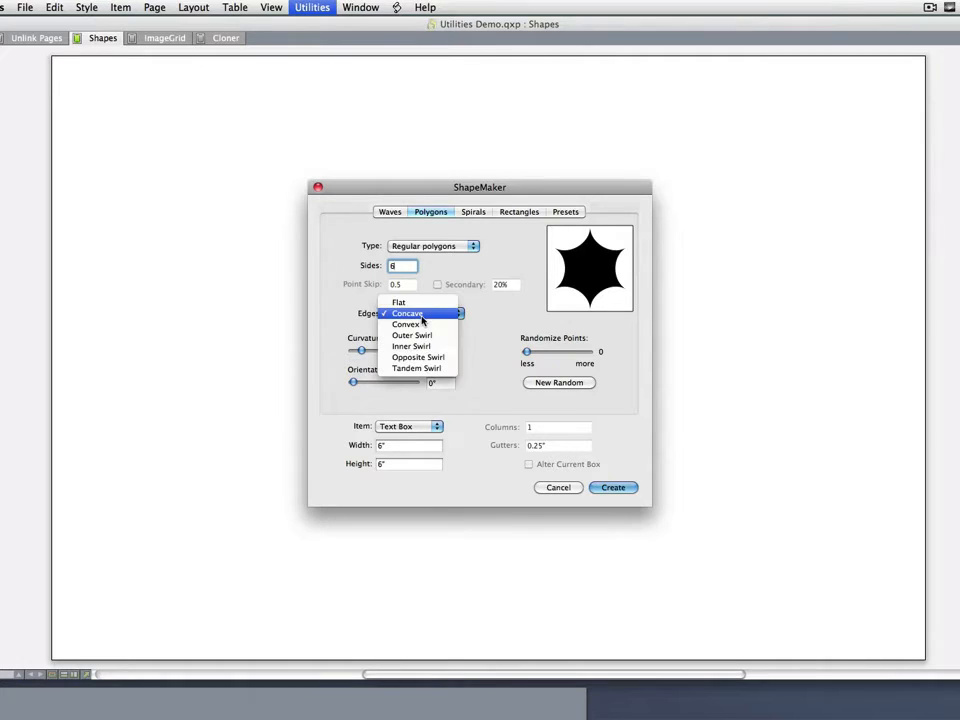
left_click(424, 330)
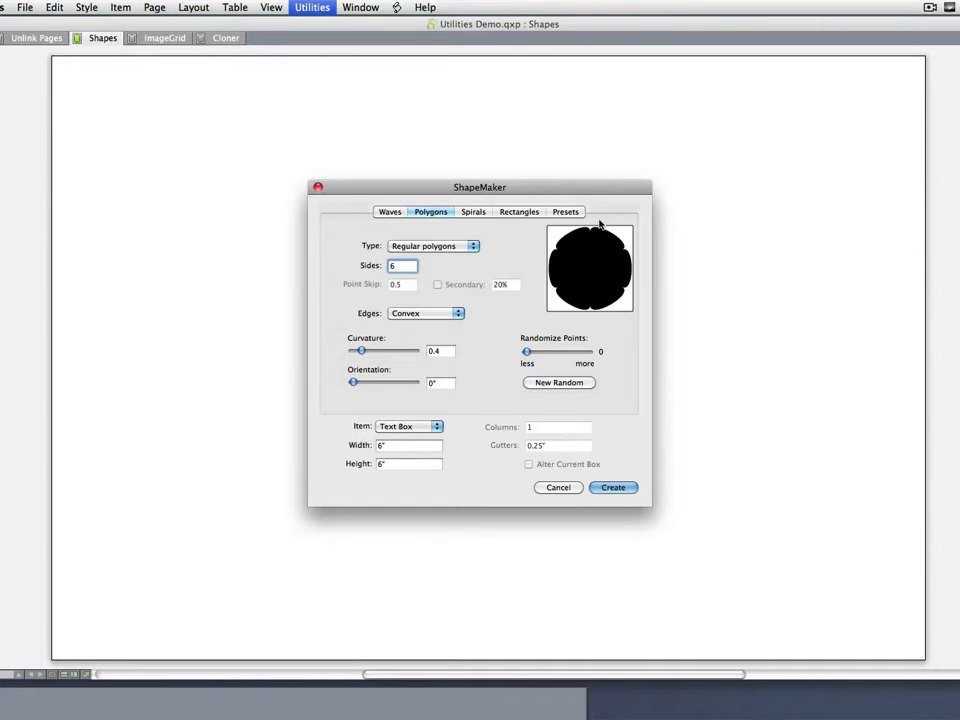
left_click_drag(363, 351, 426, 366)
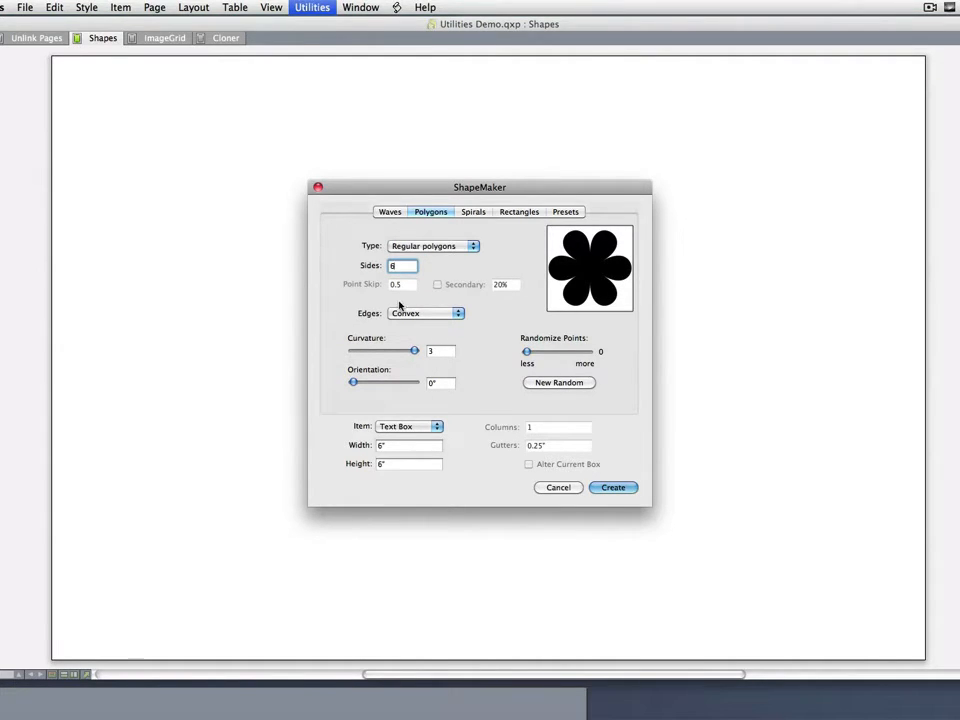
Switch the hexagon's edges to Concave and reduce the curvature to 2.53.
left_click(458, 314)
left_click(408, 301)
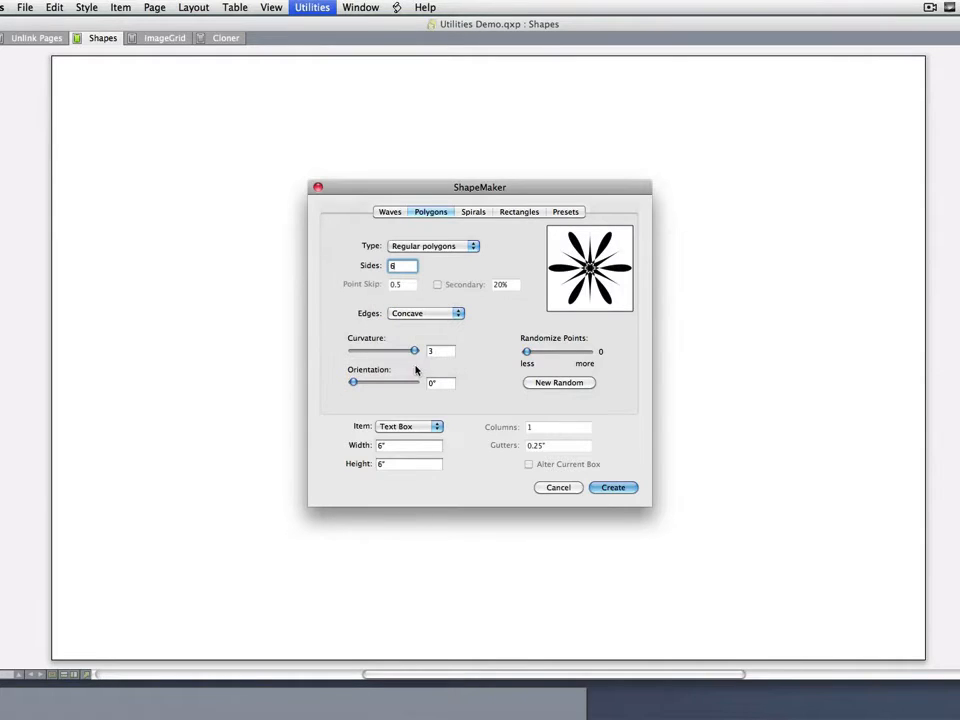
mouse_move(414, 351)
left_mouse_down()
mouse_move(355, 351)
mouse_move(404, 351)
left_mouse_up()
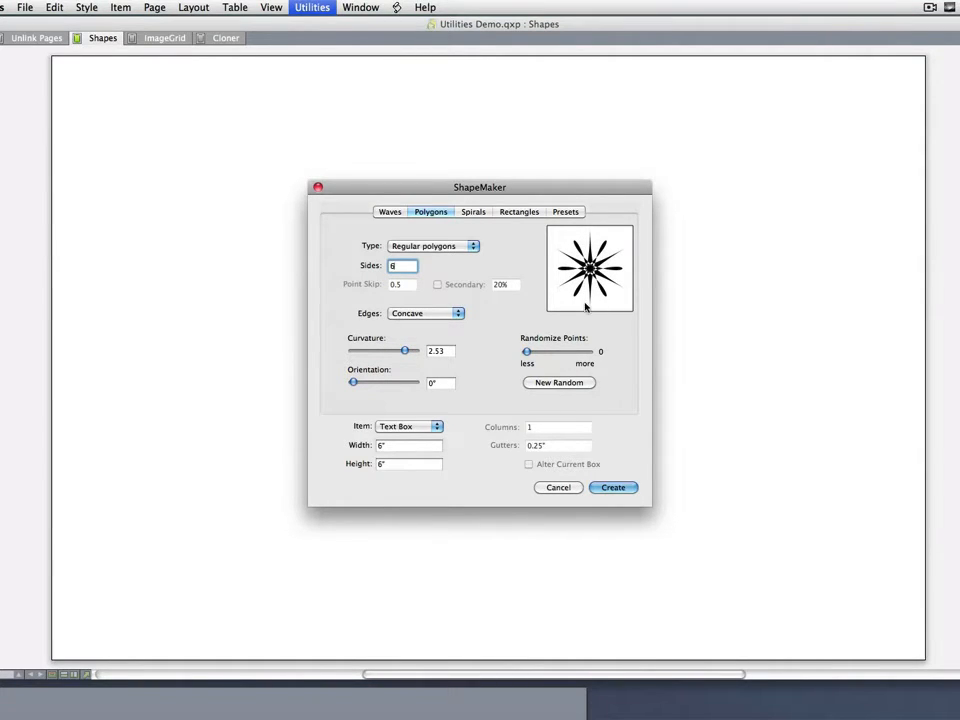
Reduce the concave hexagon's curvature to 0.57 and rotate its orientation to 105°.
left_click_drag(404, 350, 361, 390)
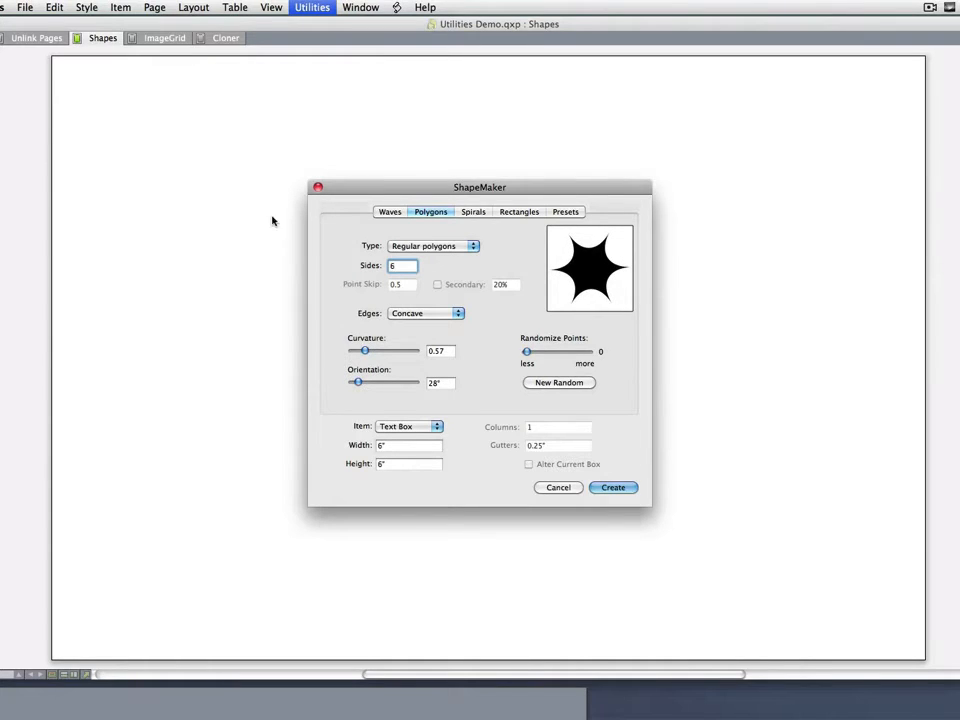
left_click_drag(363, 385, 374, 389)
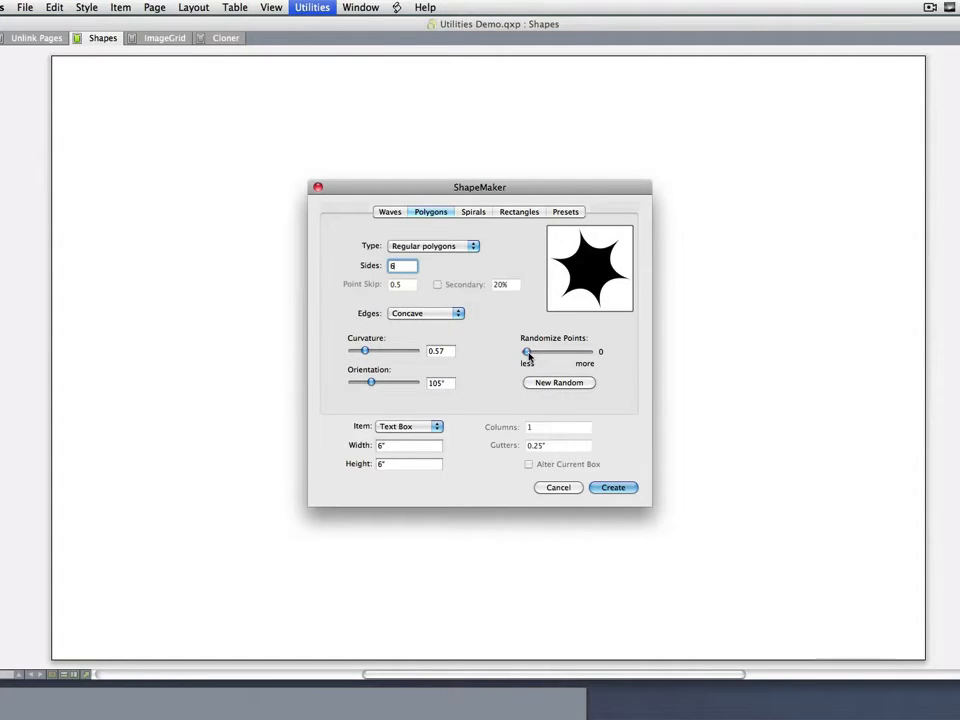
Raise the hexagon's point randomization to 100 and generate several new random variations of it.
left_click_drag(528, 356, 574, 358)
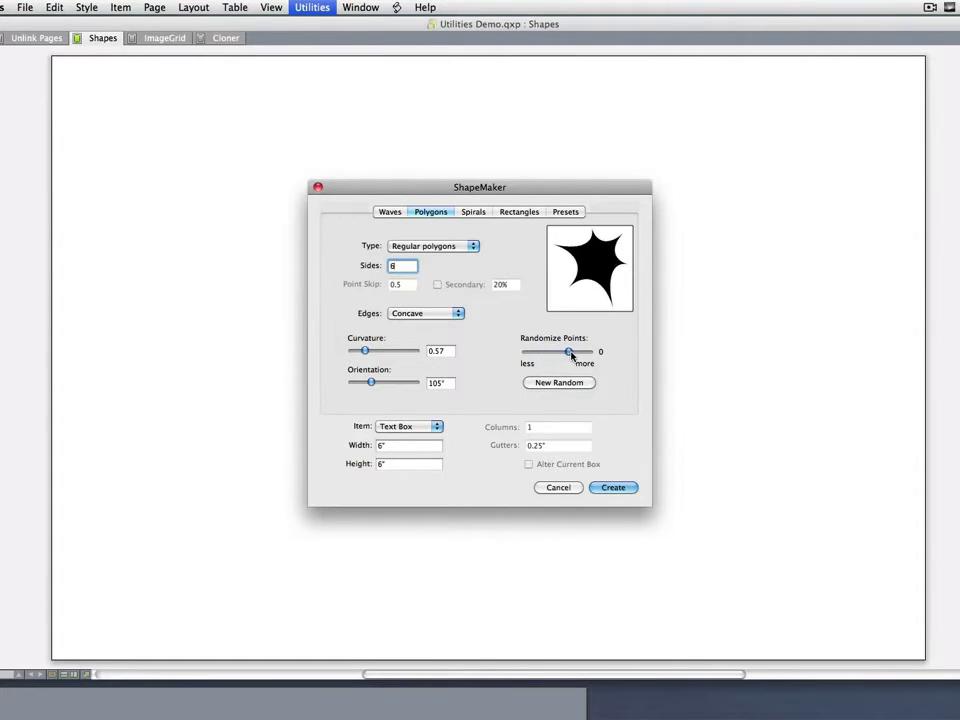
type("8")
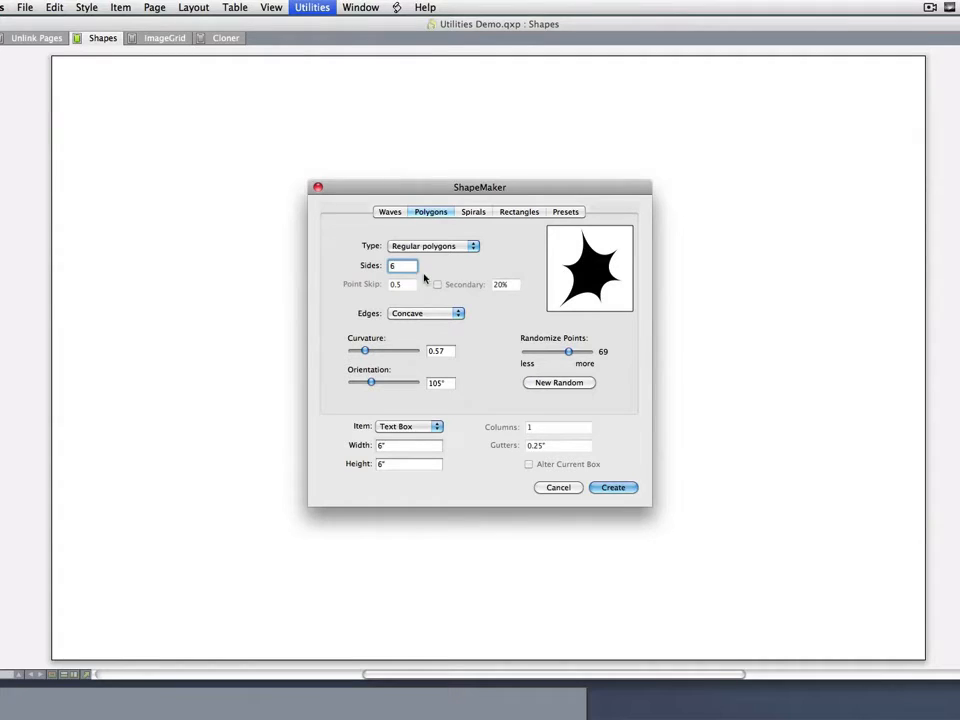
left_click_drag(567, 352, 596, 356)
left_click(576, 385)
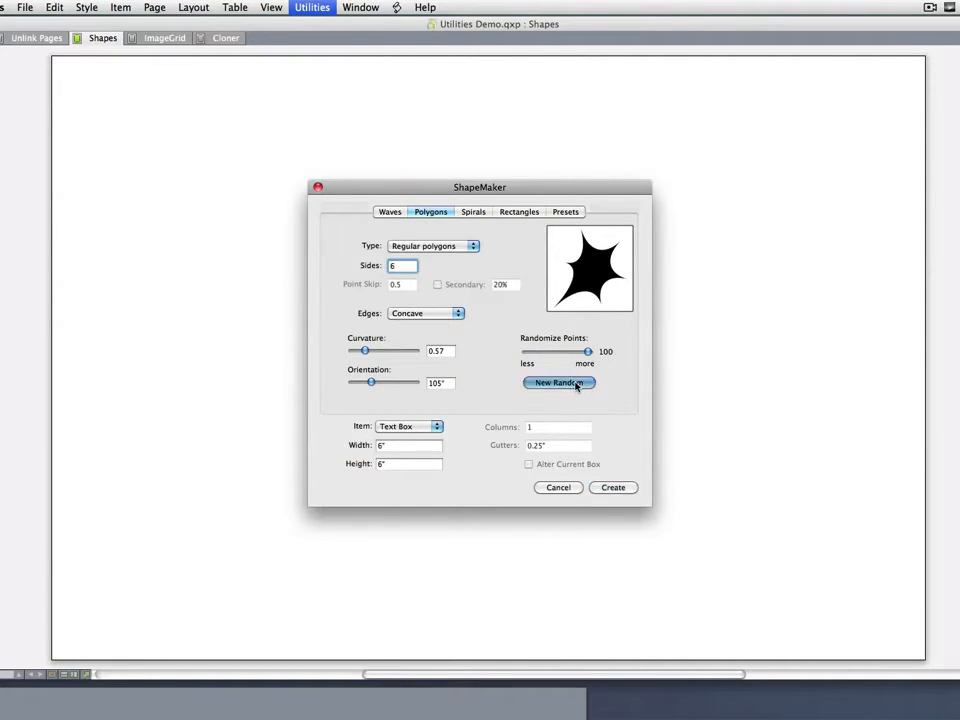
left_click(576, 385)
left_click(576, 385)
left_click(577, 386)
left_click(577, 386)
left_click(577, 386)
left_click(578, 386)
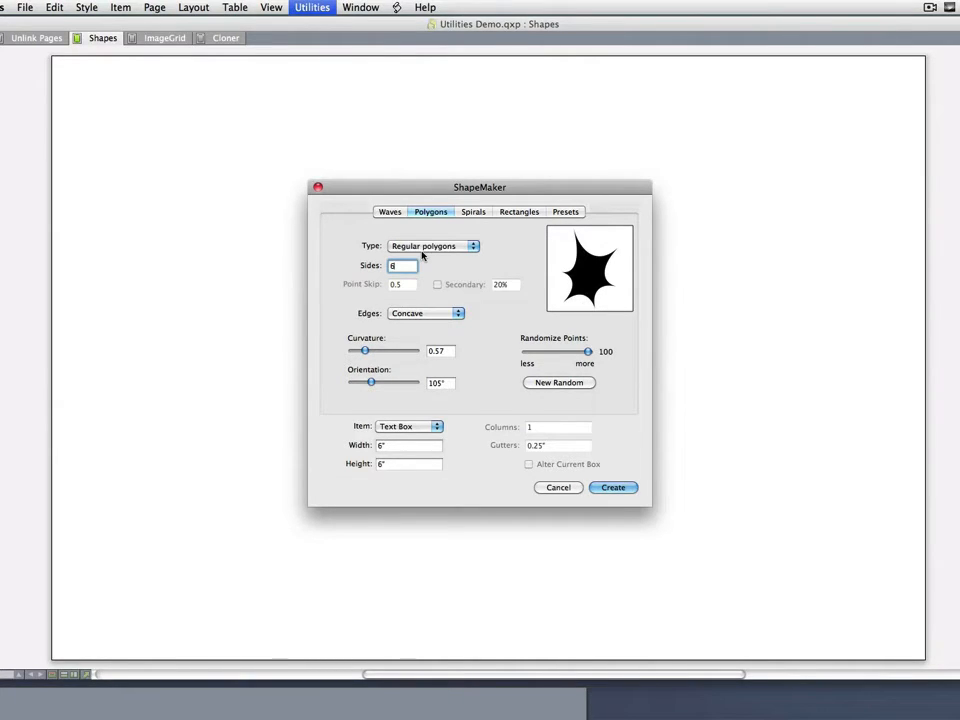
Switch to spiral shapes and set up a Golden spiral with 9 winds.
left_click(474, 213)
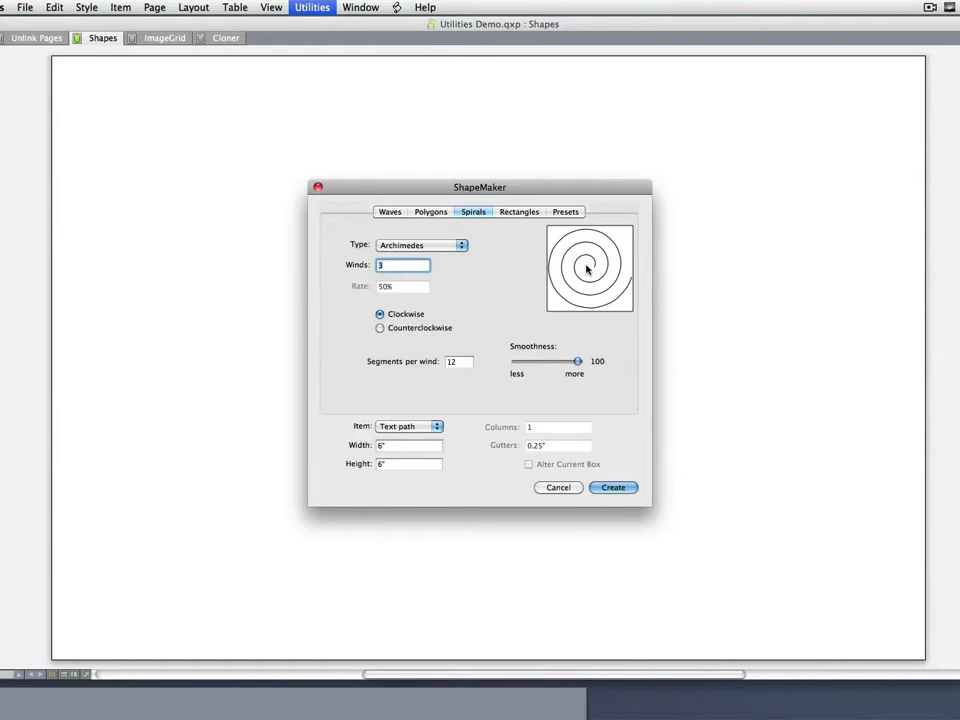
left_click(461, 245)
left_click(446, 259)
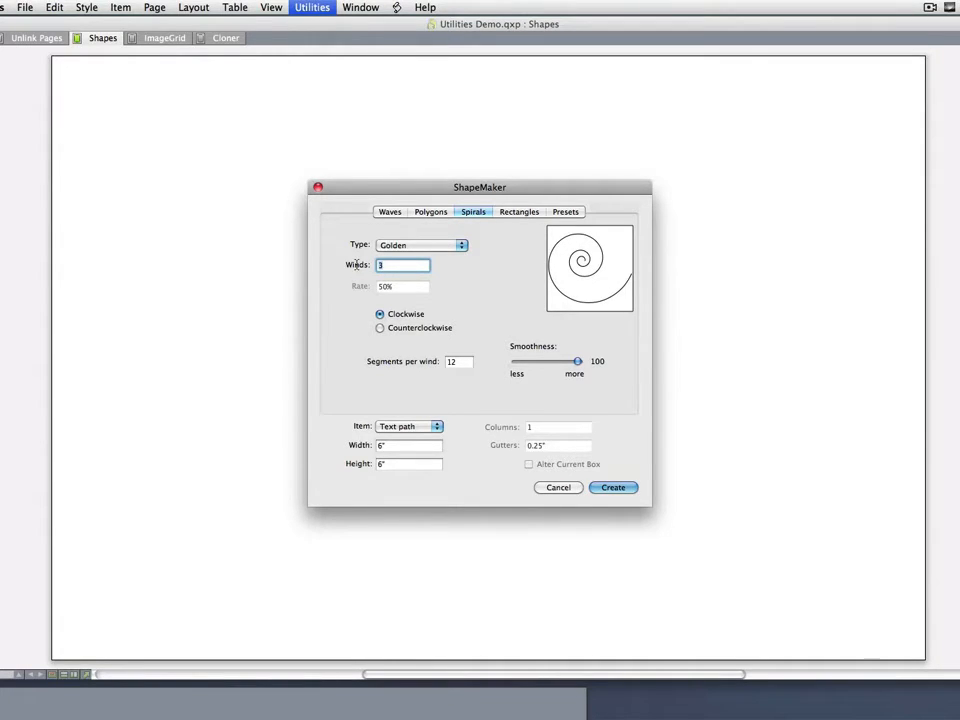
type("9")
Change the spiral type to Custom and set its rate to 80%.
left_click(416, 246)
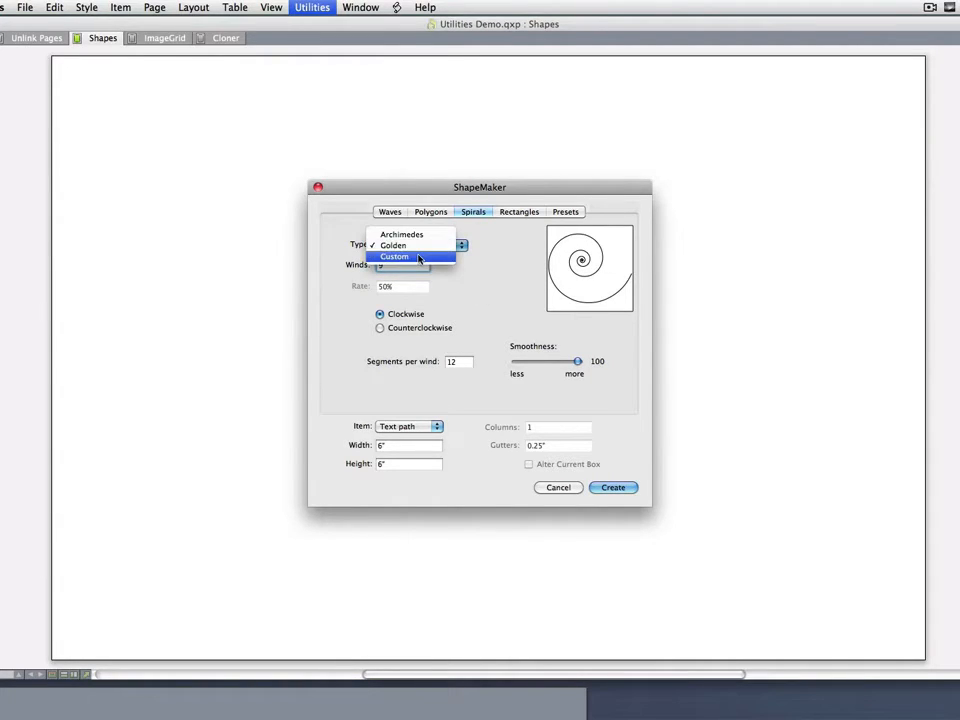
left_click(419, 258)
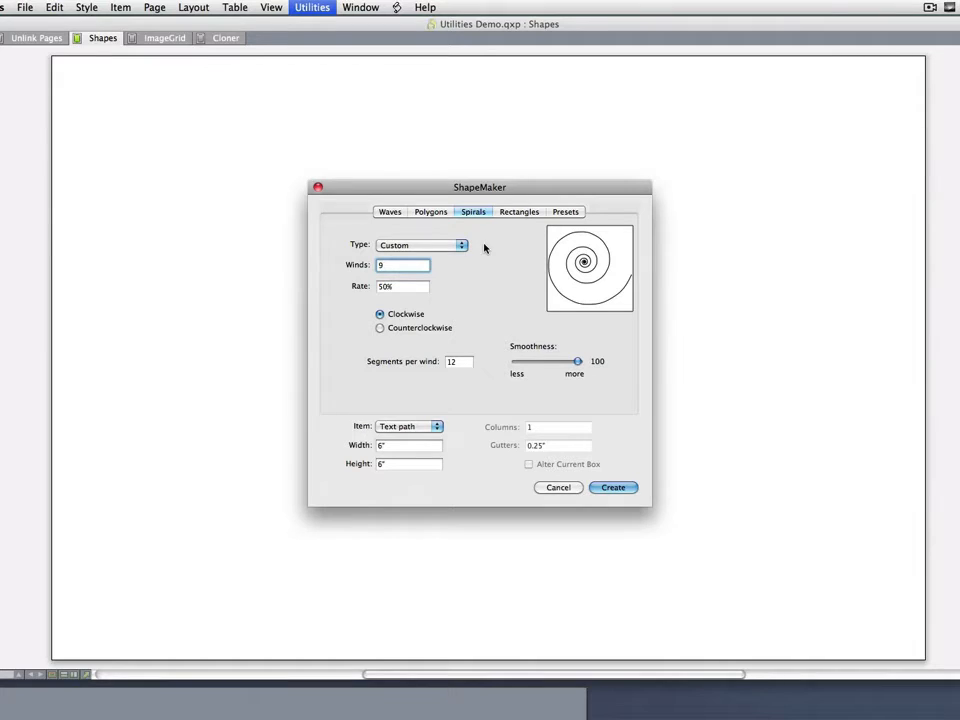
double_click(388, 265)
key("Tab")
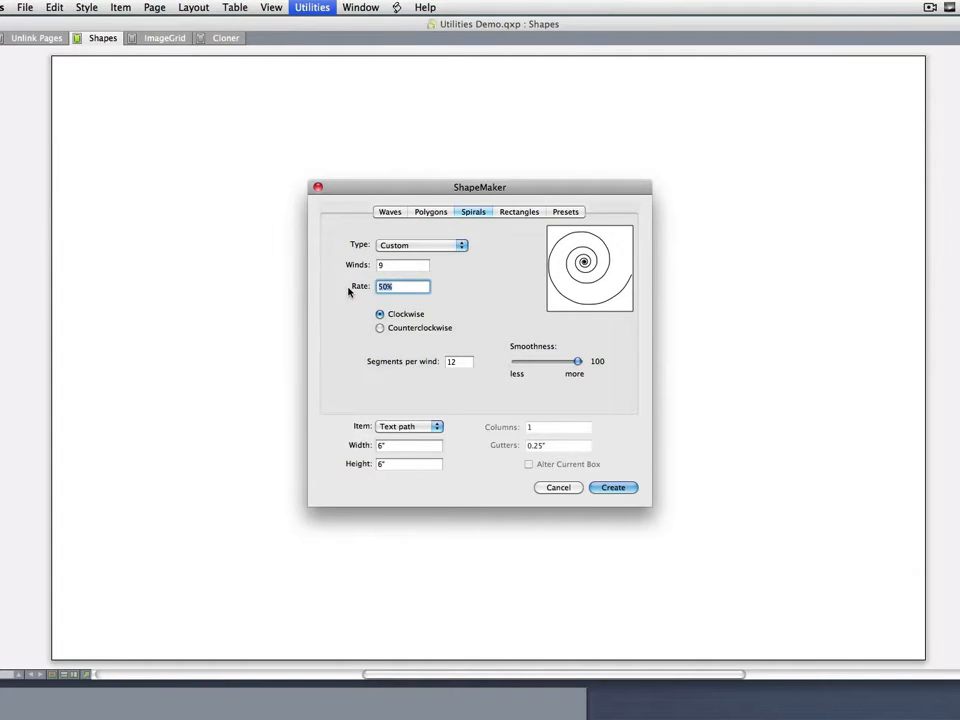
type("80")
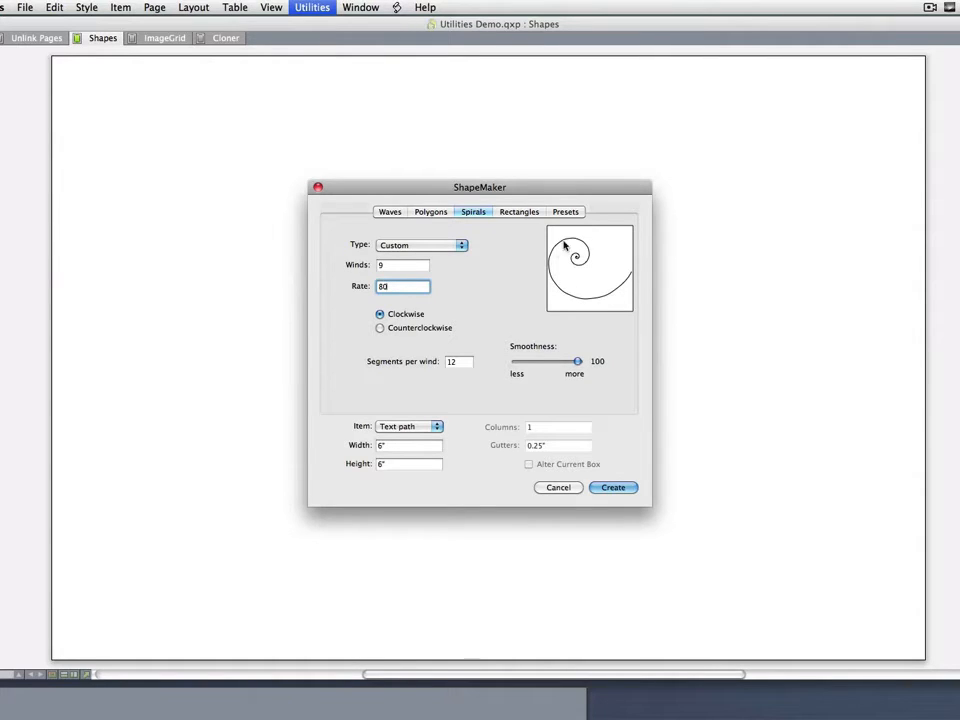
Lower the custom spiral's rate to 20% and compare it with the Archimedes type before returning to Custom.
key("BackSpace")
key("BackSpace")
type("20")
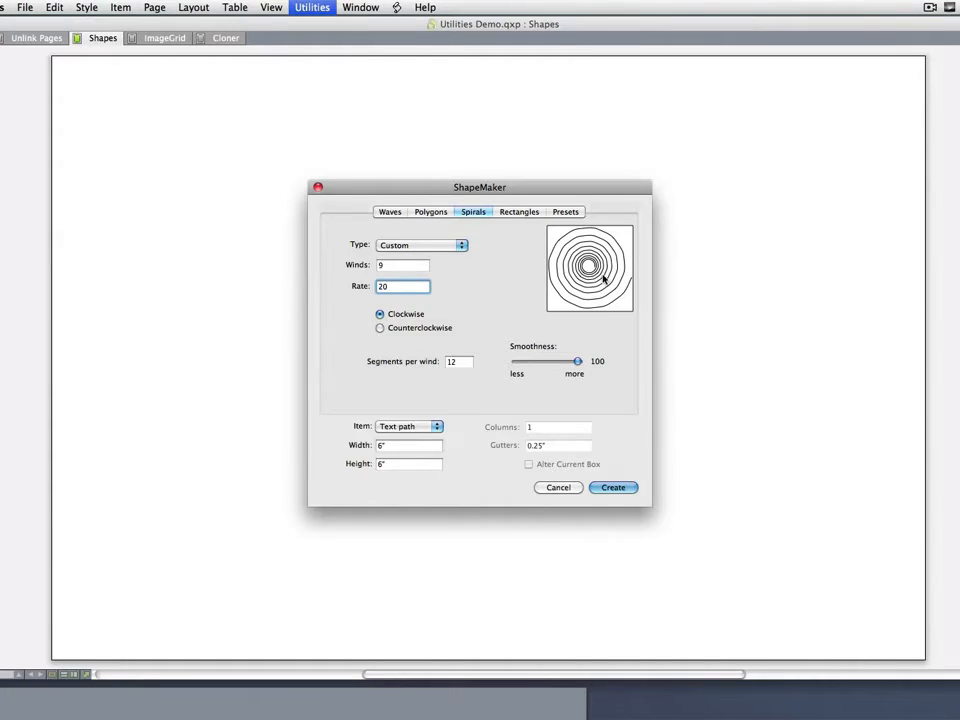
left_click(407, 246)
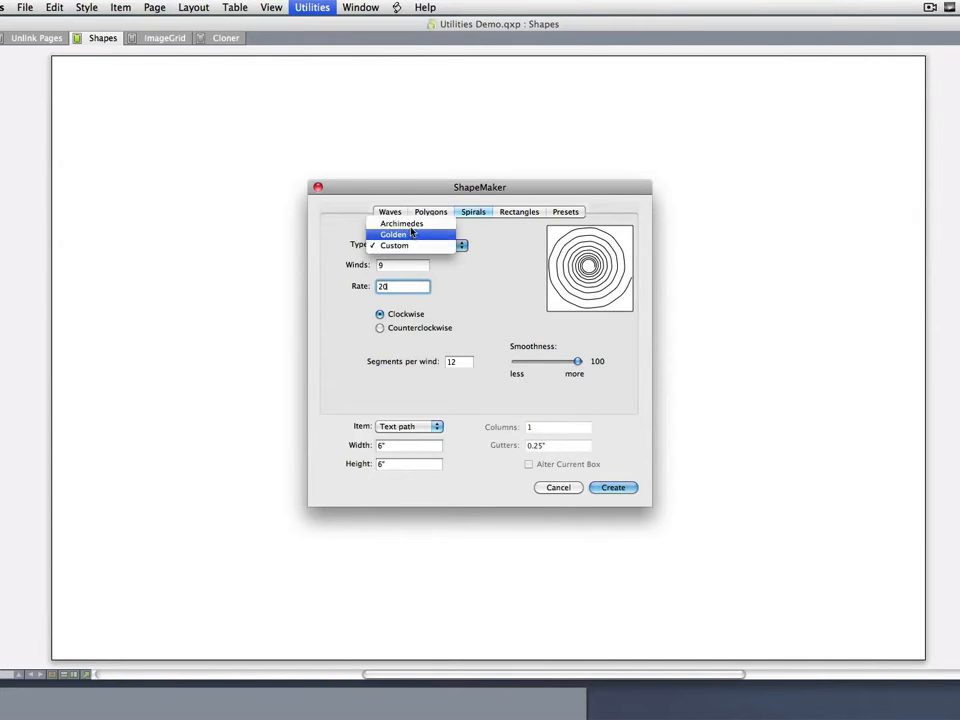
left_click(414, 222)
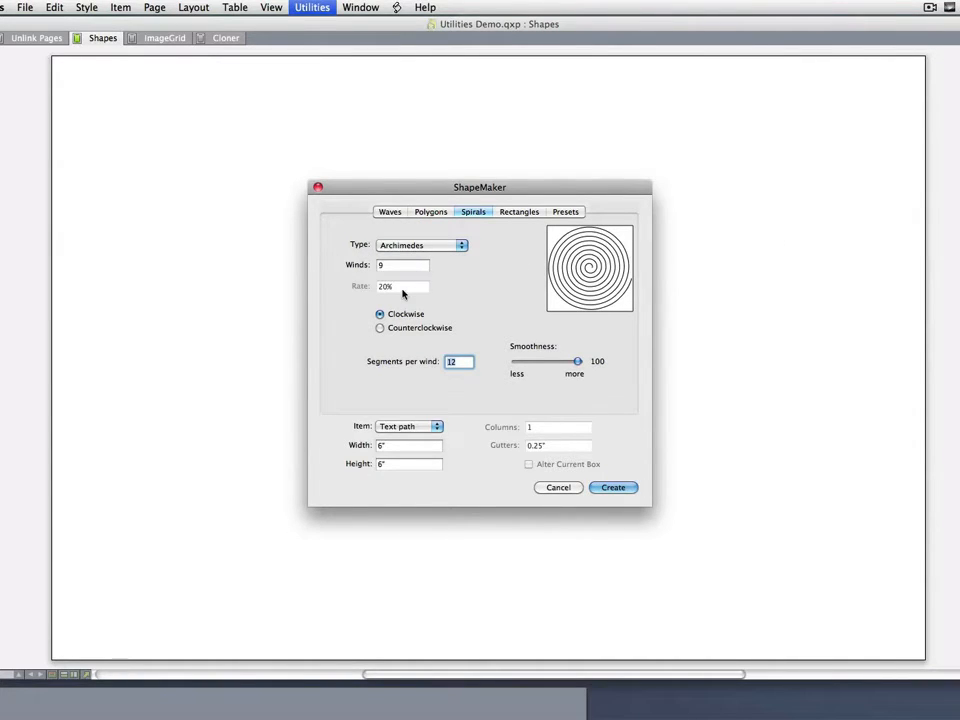
left_click(407, 246)
left_click(399, 268)
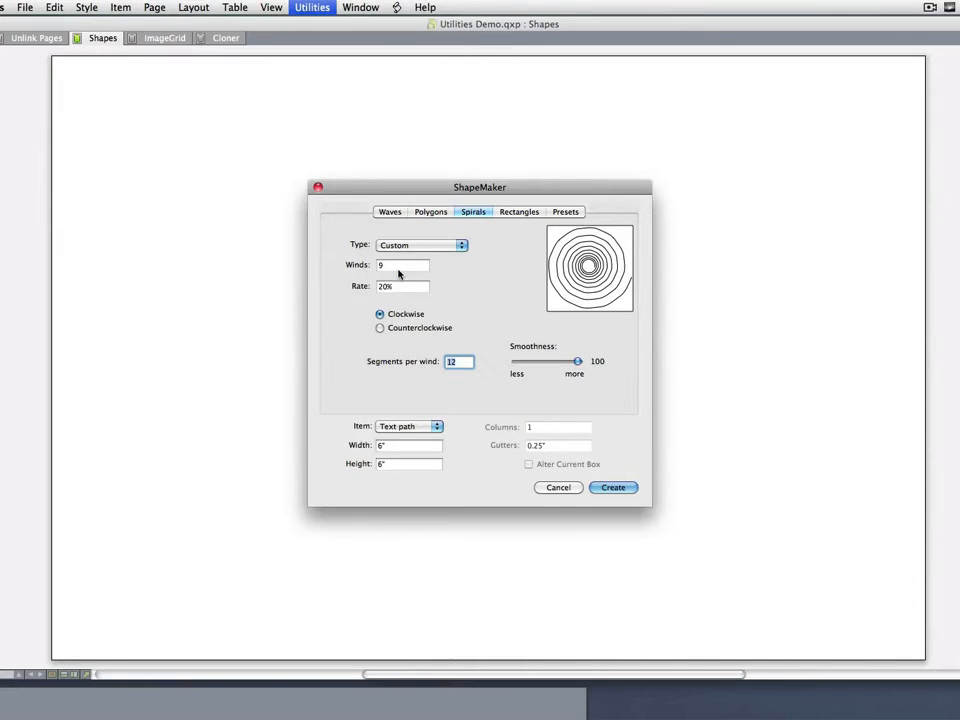
Try the counterclockwise direction, return the spiral to clockwise, and keep smoothness at 100 and the item as Text path.
left_click(382, 328)
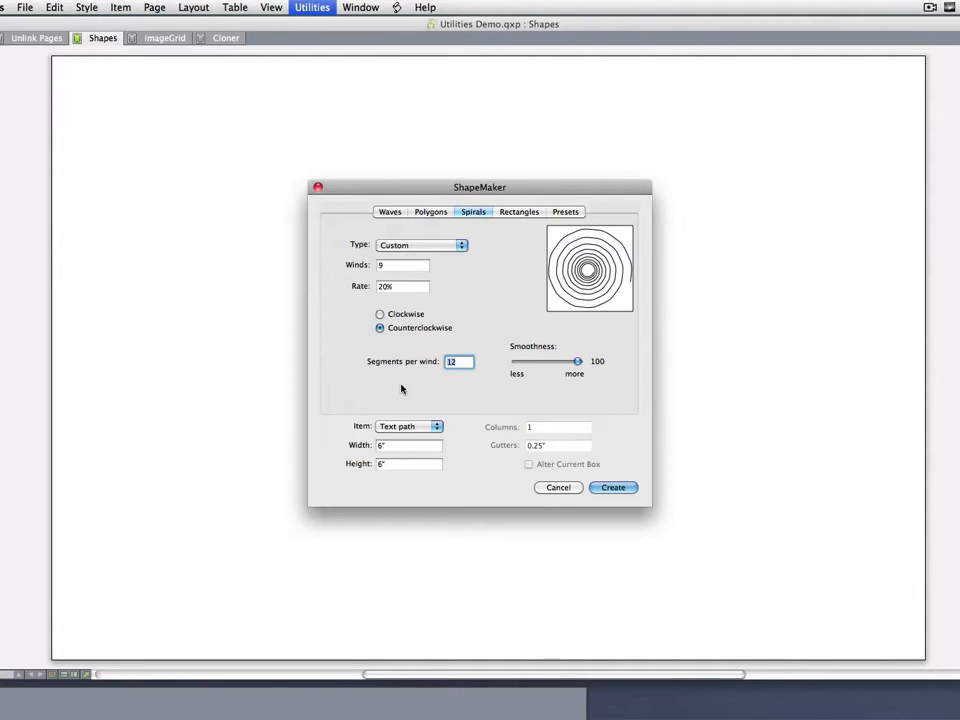
left_click(398, 314)
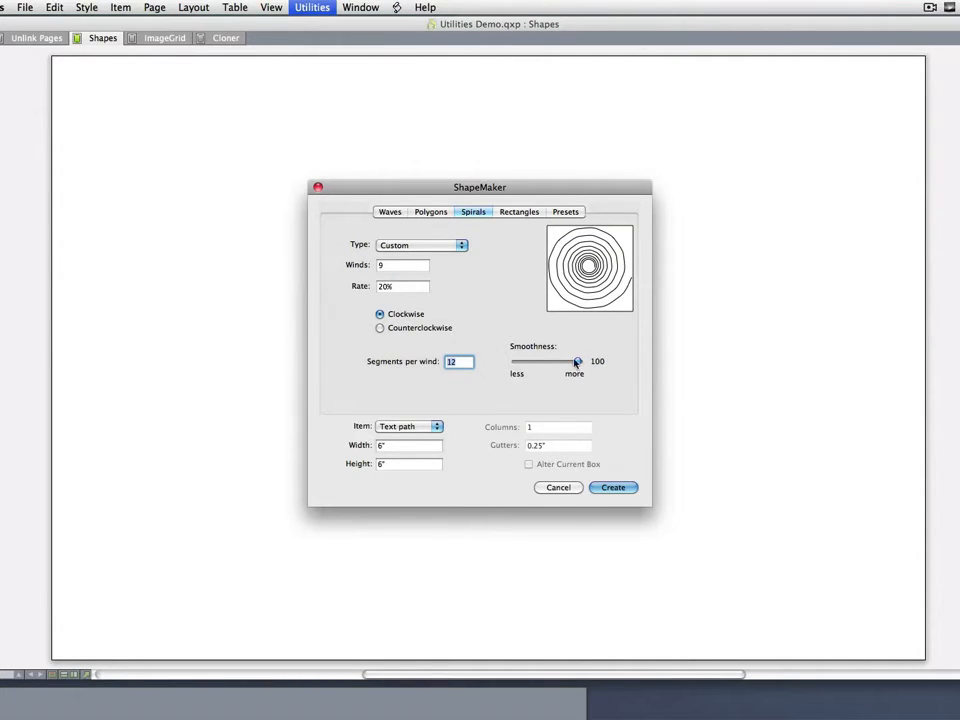
left_click_drag(577, 361, 649, 360)
left_click_drag(577, 361, 656, 377)
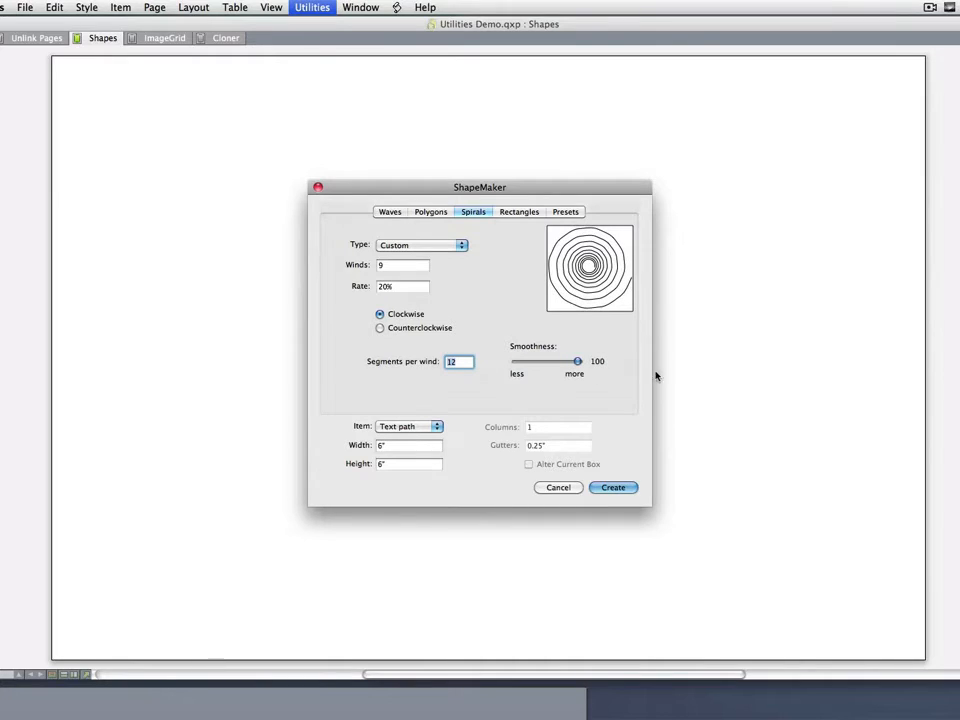
left_click(393, 427)
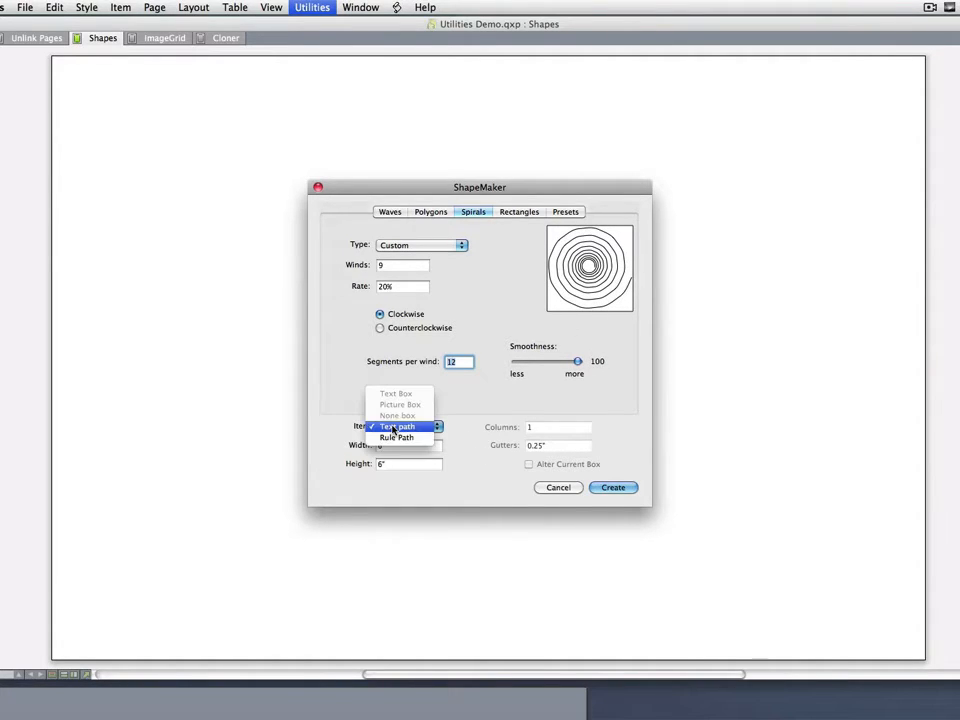
left_click(393, 430)
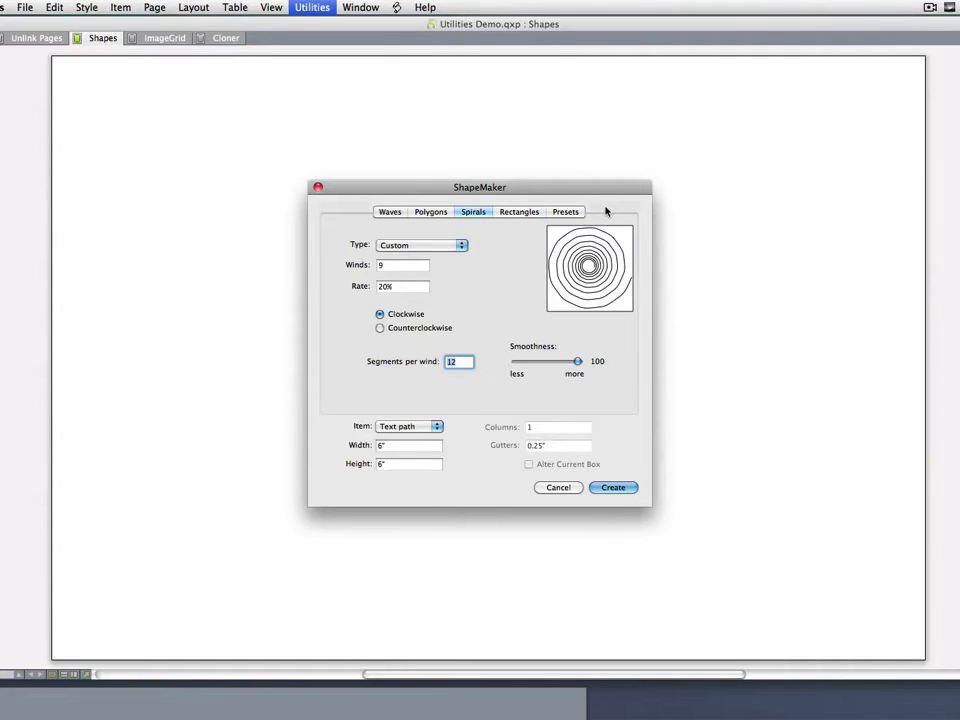
View the rectangle corner options in ShapeMaker and close the dialog without creating a shape.
left_click(531, 214)
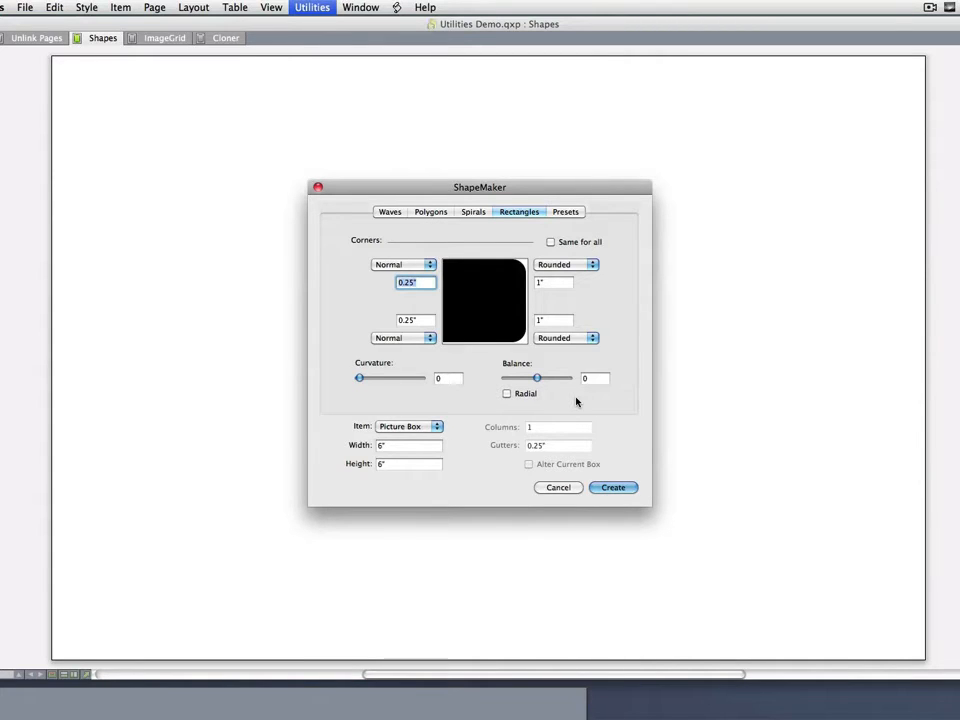
left_click(545, 487)
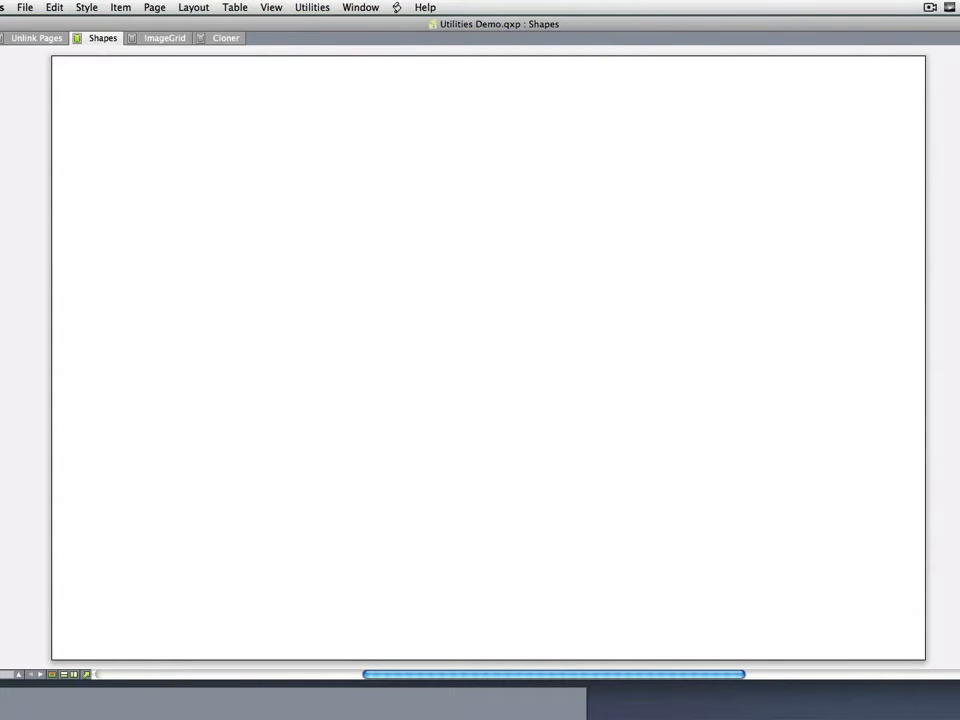
Draw a box about 6.08" wide and 3.4" high near the page's centre and fill it with Registration.
left_click_drag(266, 211, 615, 406)
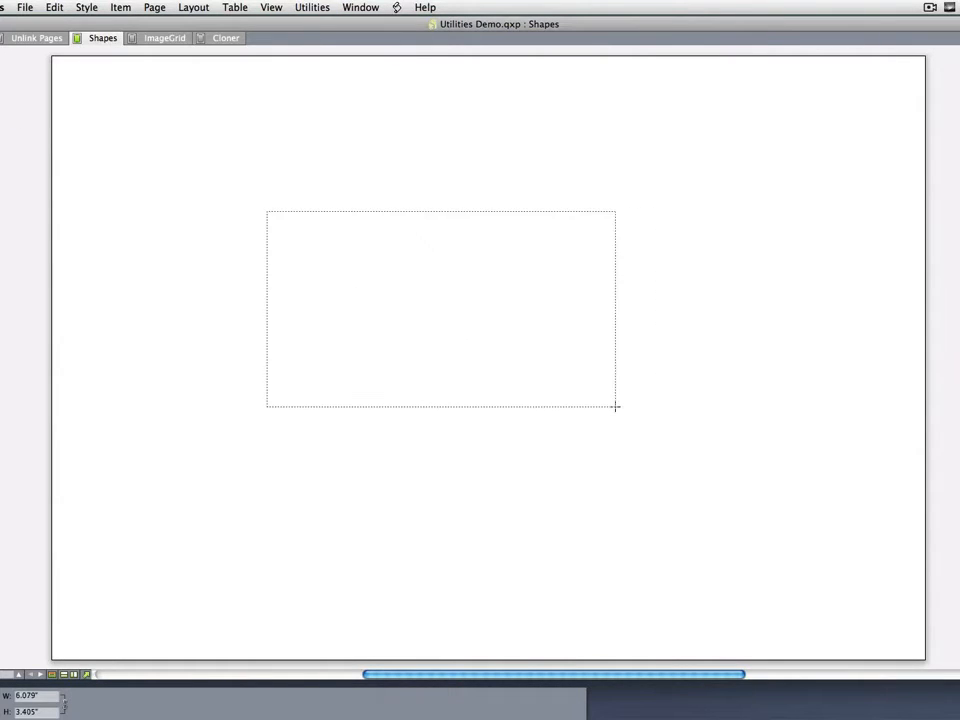
left_click(170, 696)
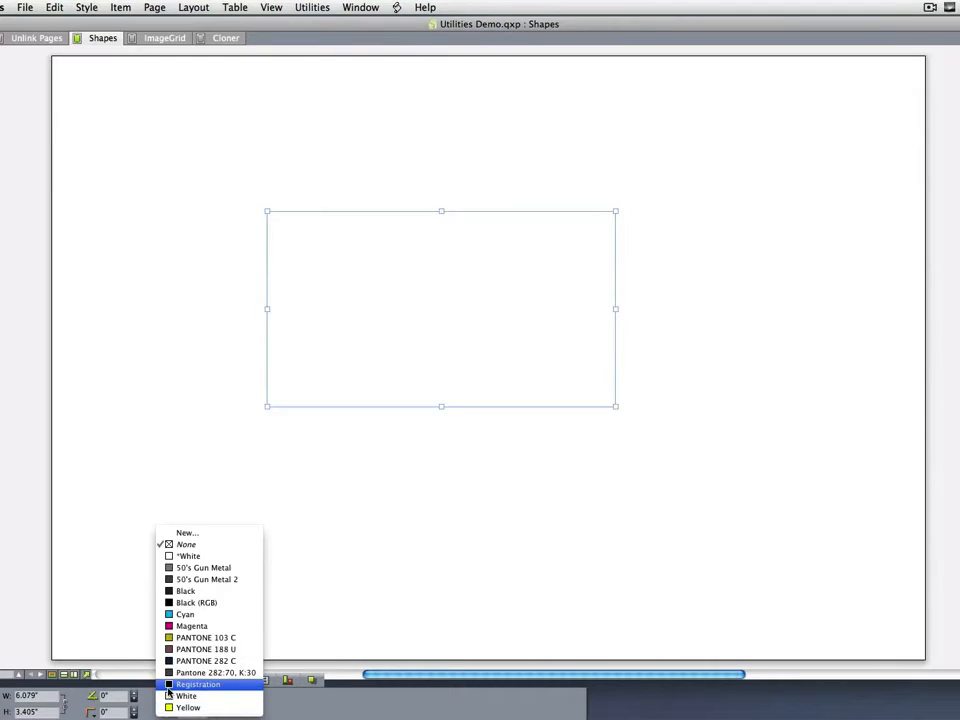
left_click(168, 686)
Give the black box Rounded corners with a radius of 0.762".
left_click(96, 711)
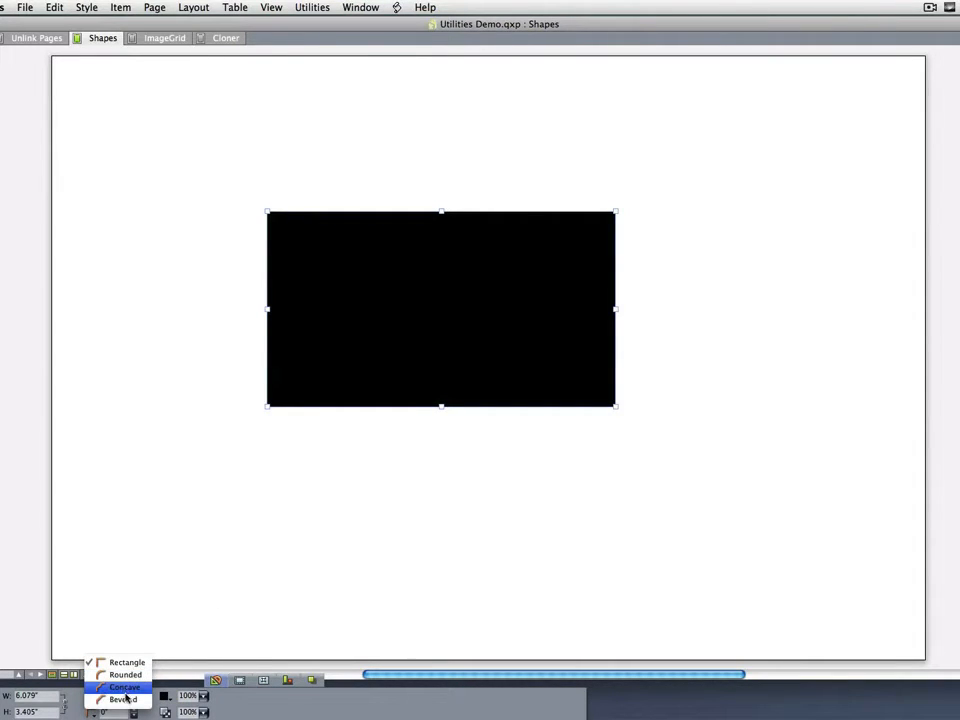
left_click(126, 676)
left_click(133, 709)
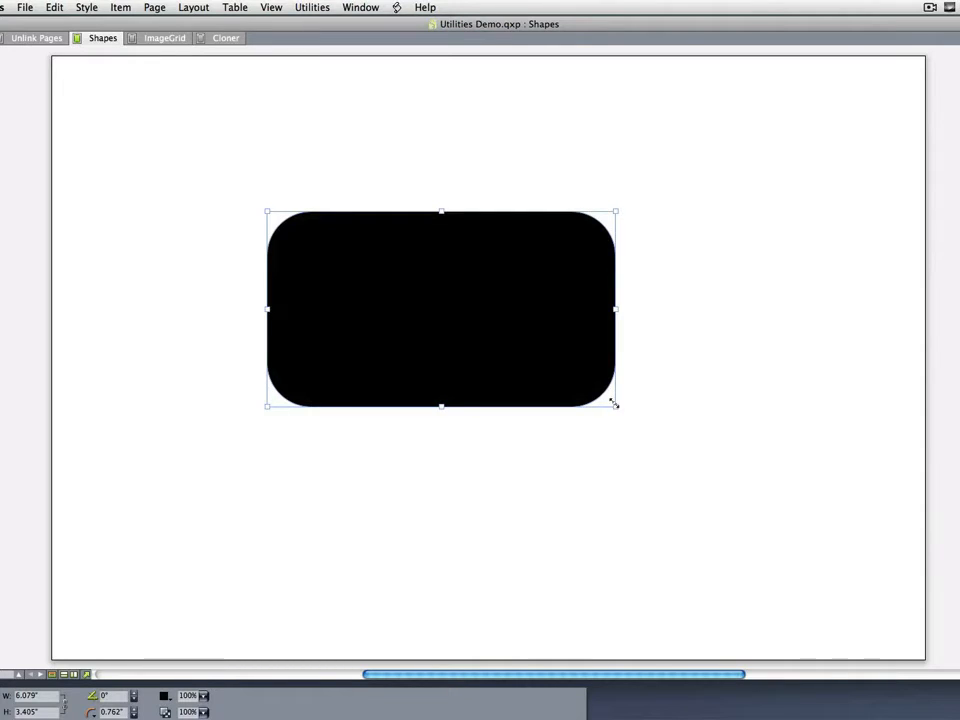
Open ShapeMaker for the selected box, look over the style choices for its upper corners, and move the dialog clear of the box.
left_click(314, 9)
left_click(357, 344)
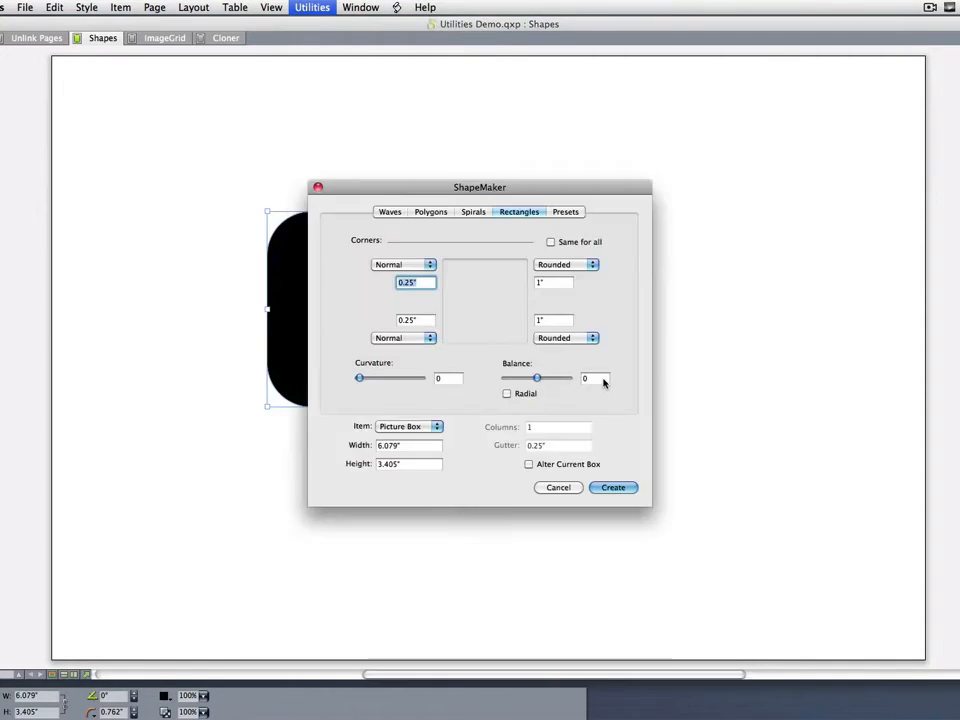
left_click_drag(514, 189, 737, 161)
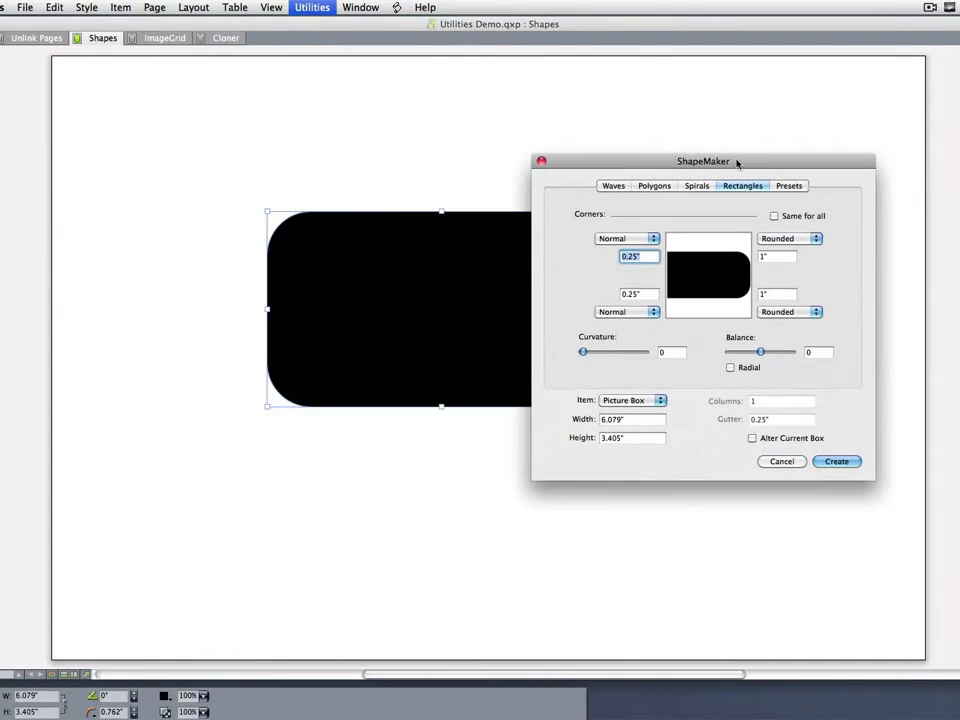
left_click(634, 240)
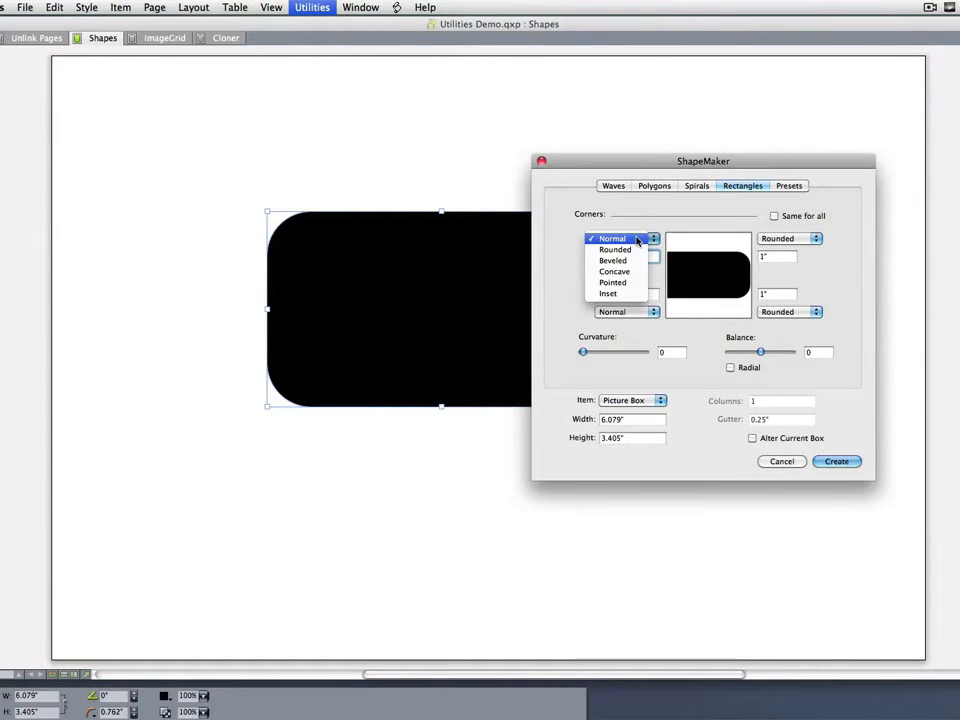
left_click(636, 240)
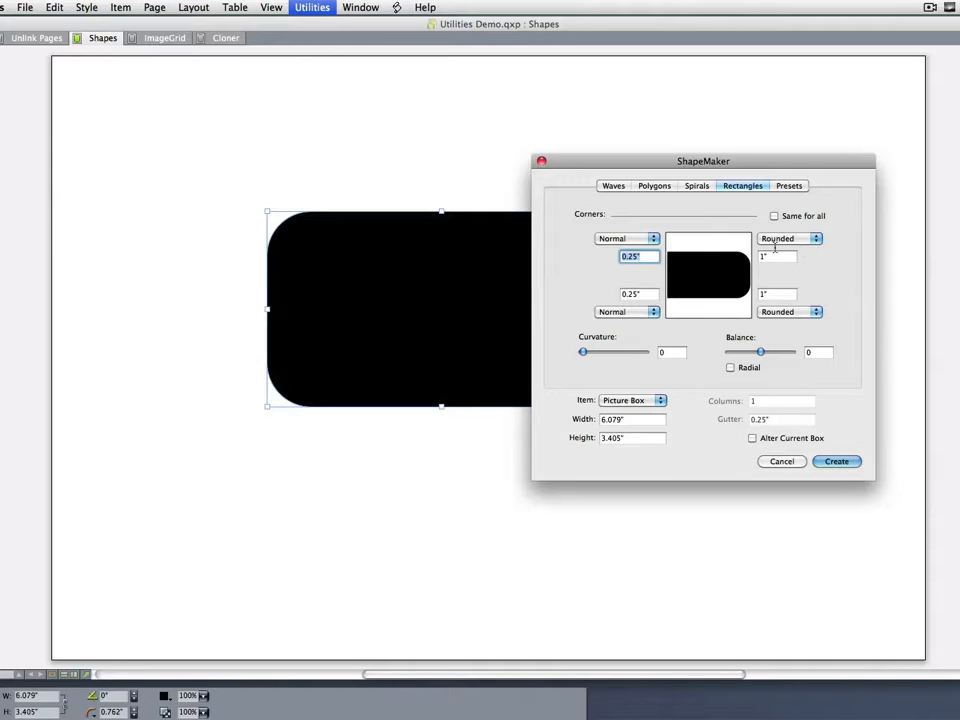
left_click(812, 238)
left_click(806, 239)
left_click_drag(754, 161, 855, 145)
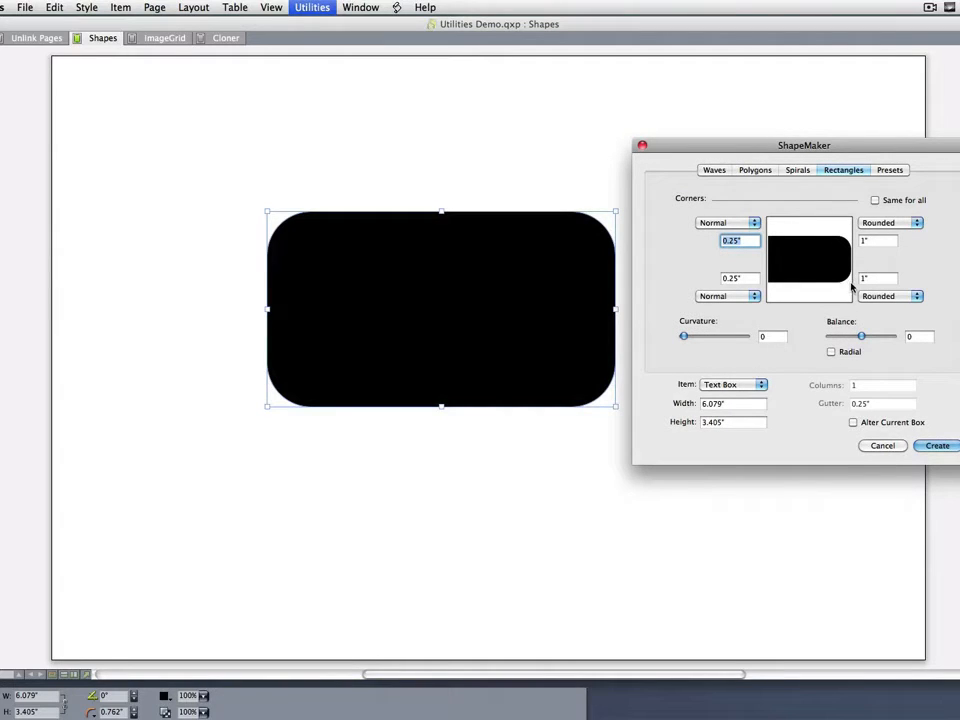
Alter the current box to have normal left corners and 1" rounded right corners, and move it toward the page's upper left.
left_click(852, 423)
left_click(936, 446)
left_click(474, 489)
left_click_drag(540, 309, 446, 274)
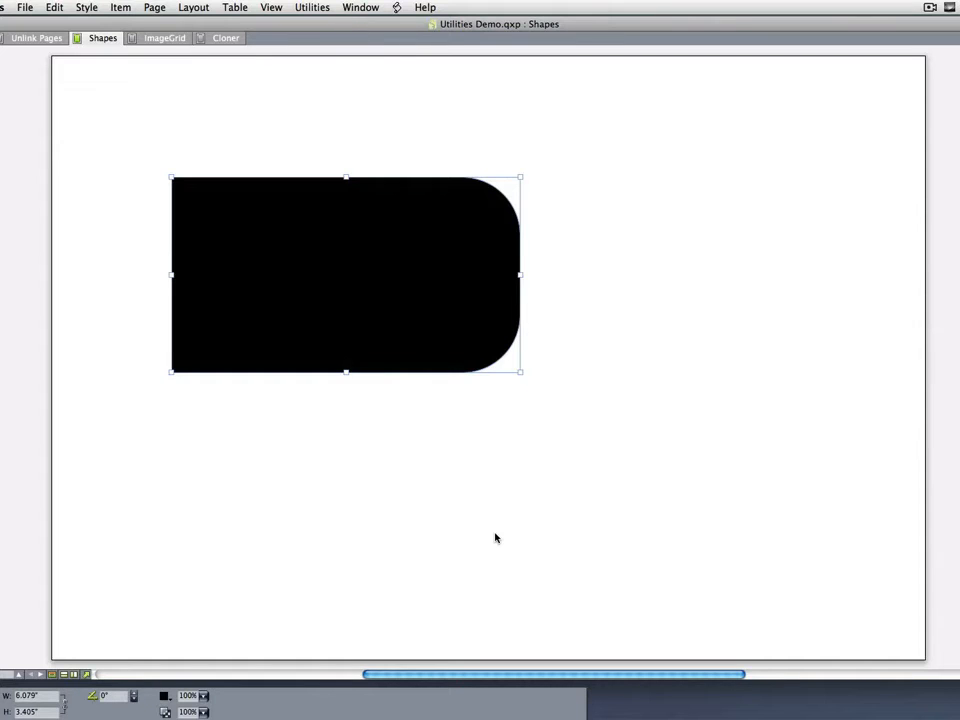
Show the black box's Bézier points and examine the curve handle at the lower end of its right edge.
key("p")
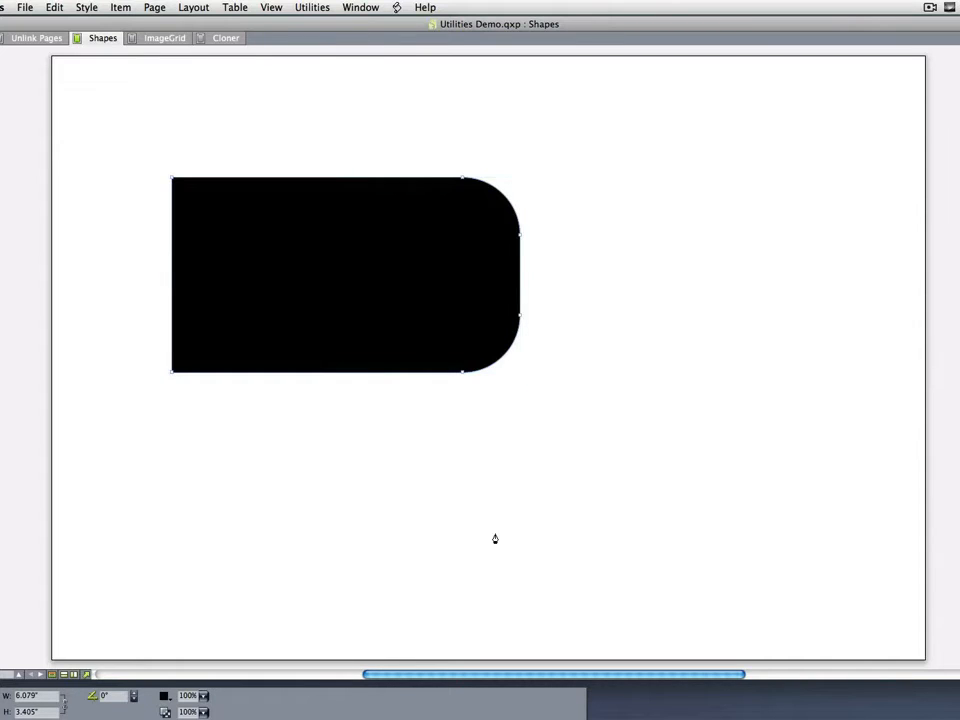
left_click(520, 318)
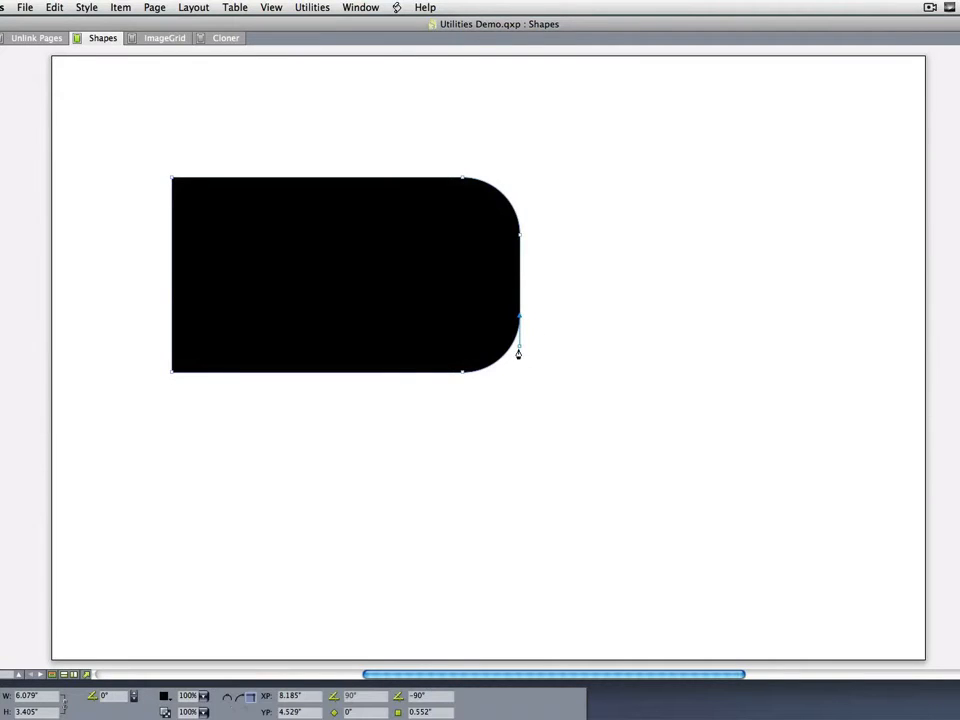
left_click_drag(521, 347, 541, 371)
key("Escape")
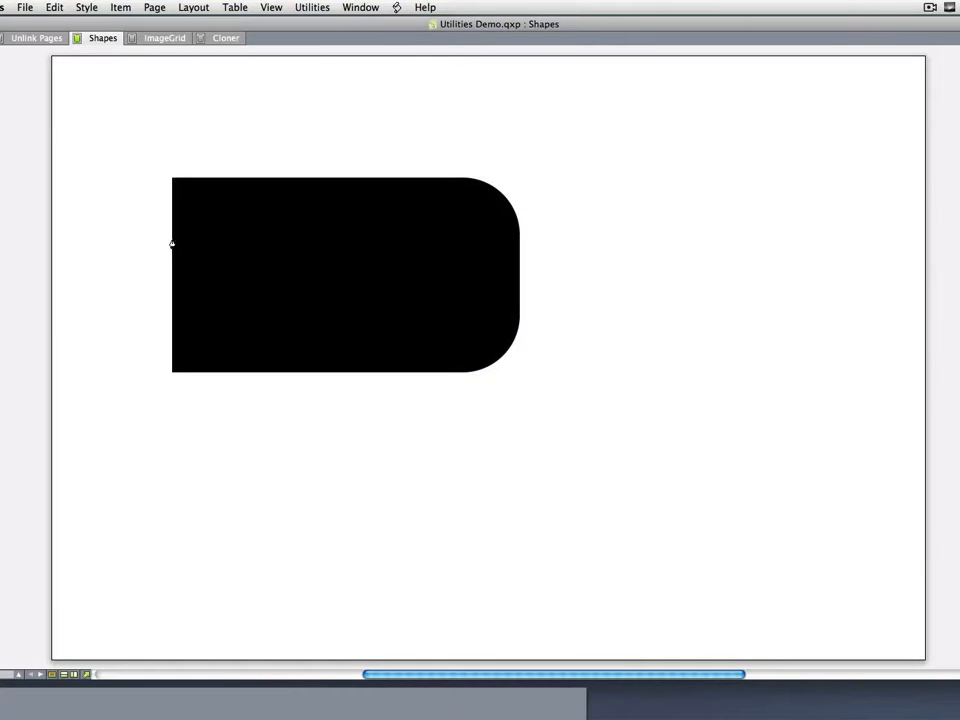
Shorten the black box from its upper edge to a height of about 1.5".
left_click(272, 296)
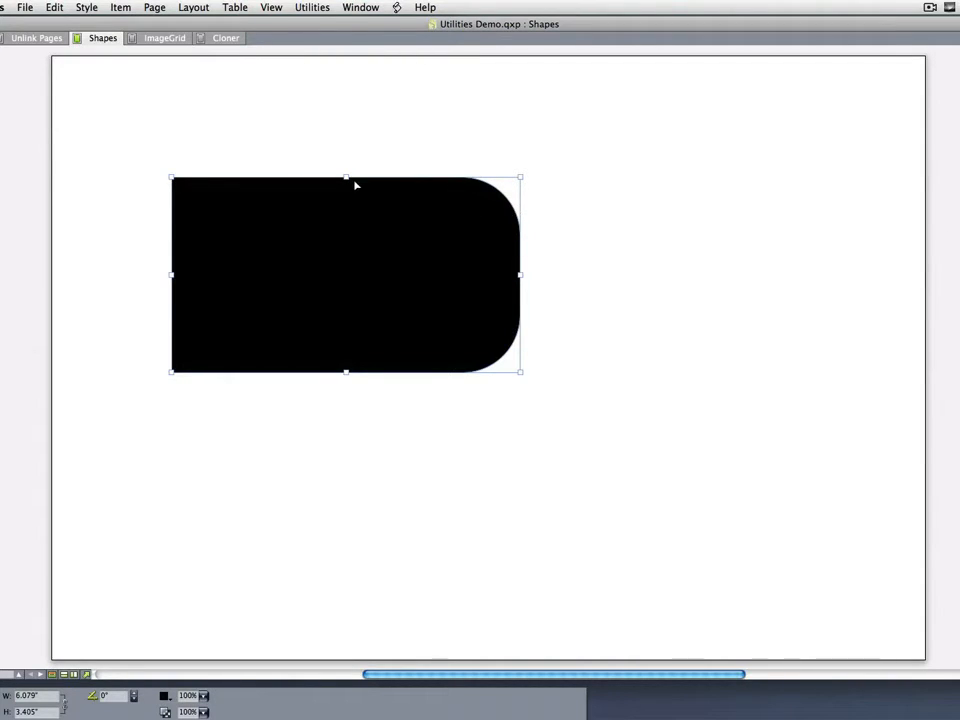
left_click_drag(346, 178, 351, 302)
left_click(574, 422)
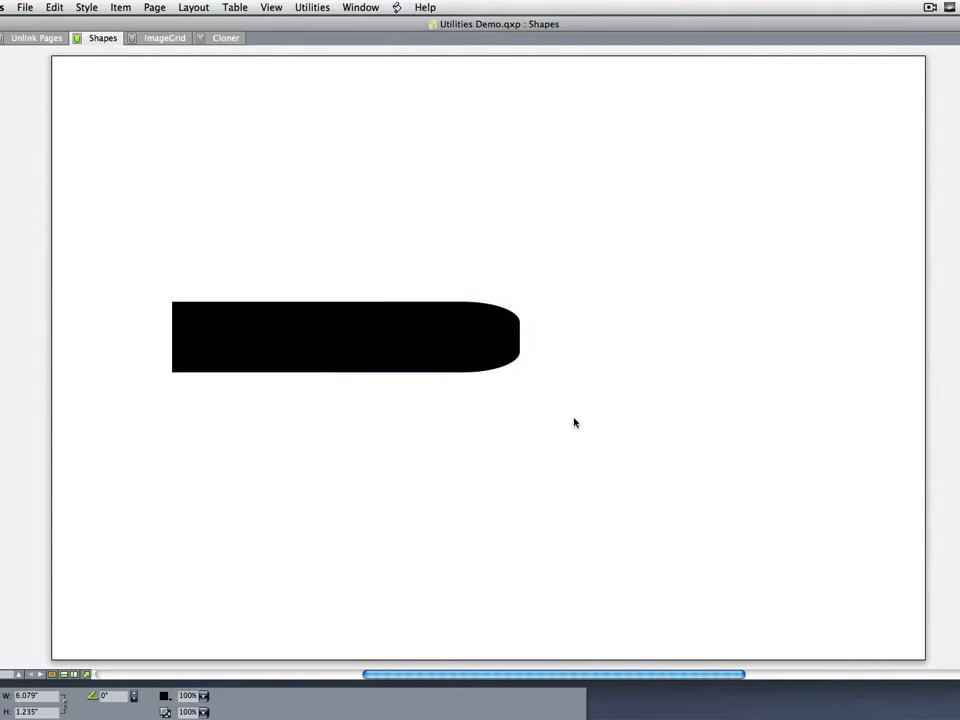
left_click(495, 348)
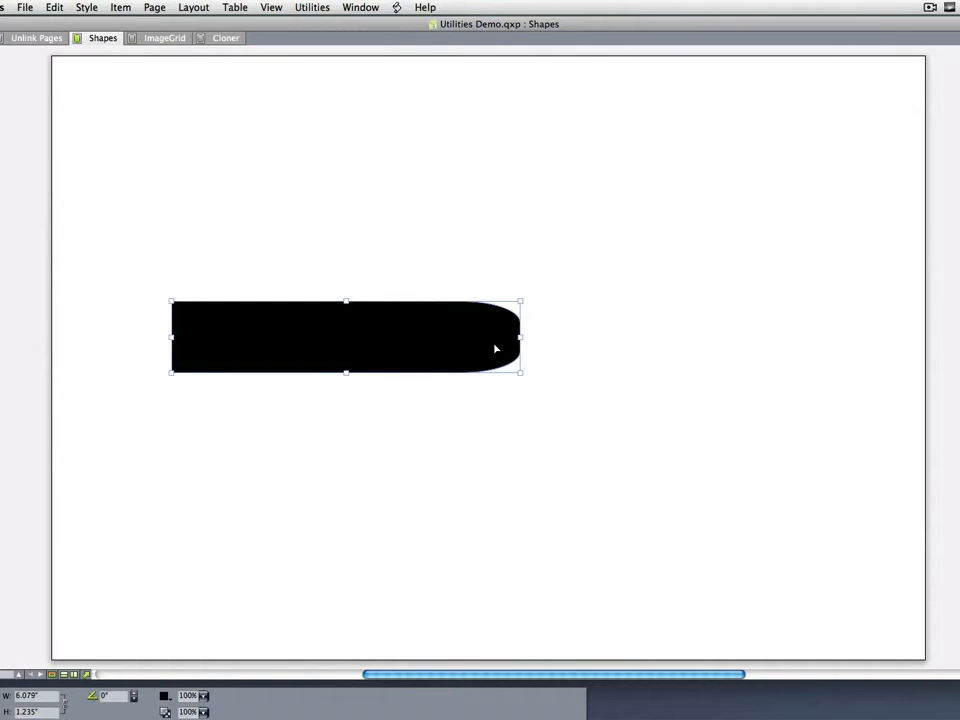
double_click(495, 348)
key("shift+F4")
left_click_drag(345, 301, 345, 286)
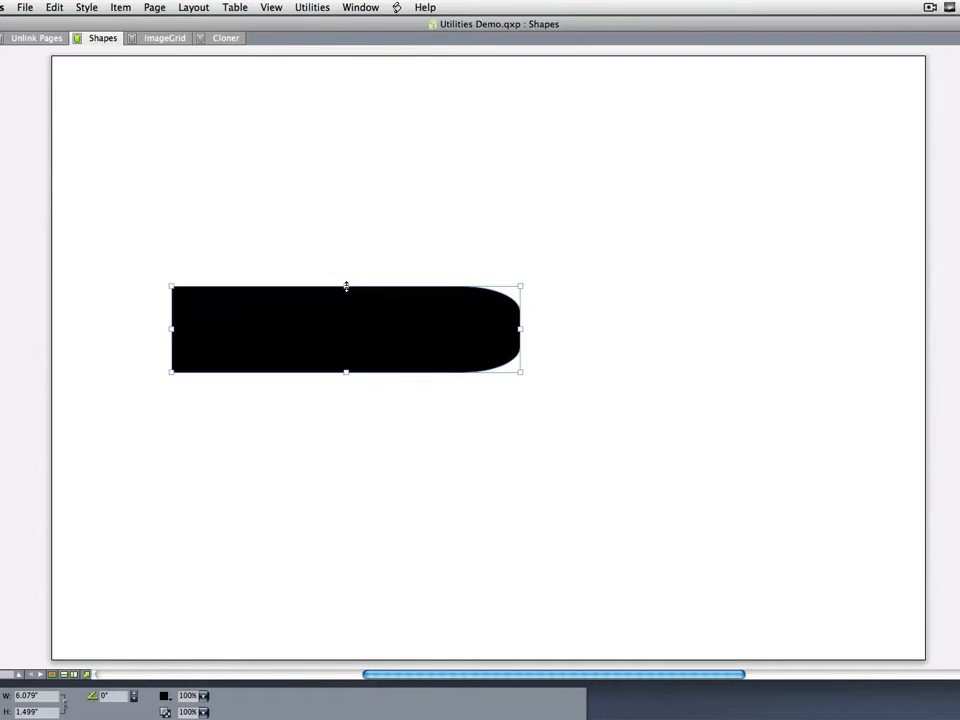
Open ShapeMaker for the shortened box, move the dialog clear of it and set the upper right corner's radius to 0.25".
left_click(312, 7)
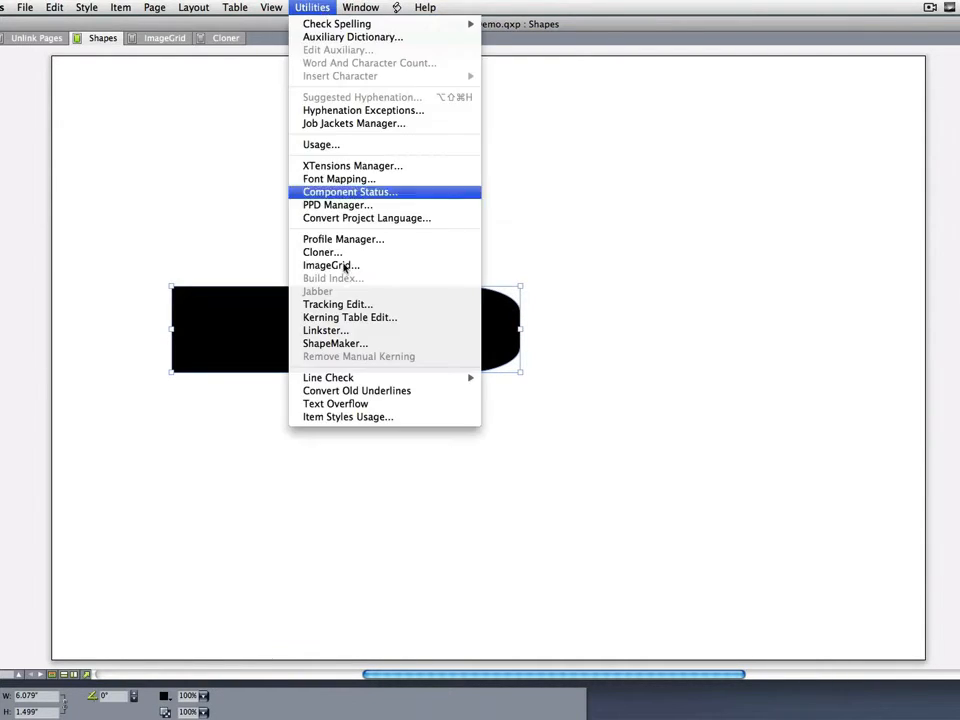
left_click(345, 343)
left_click_drag(495, 187, 734, 197)
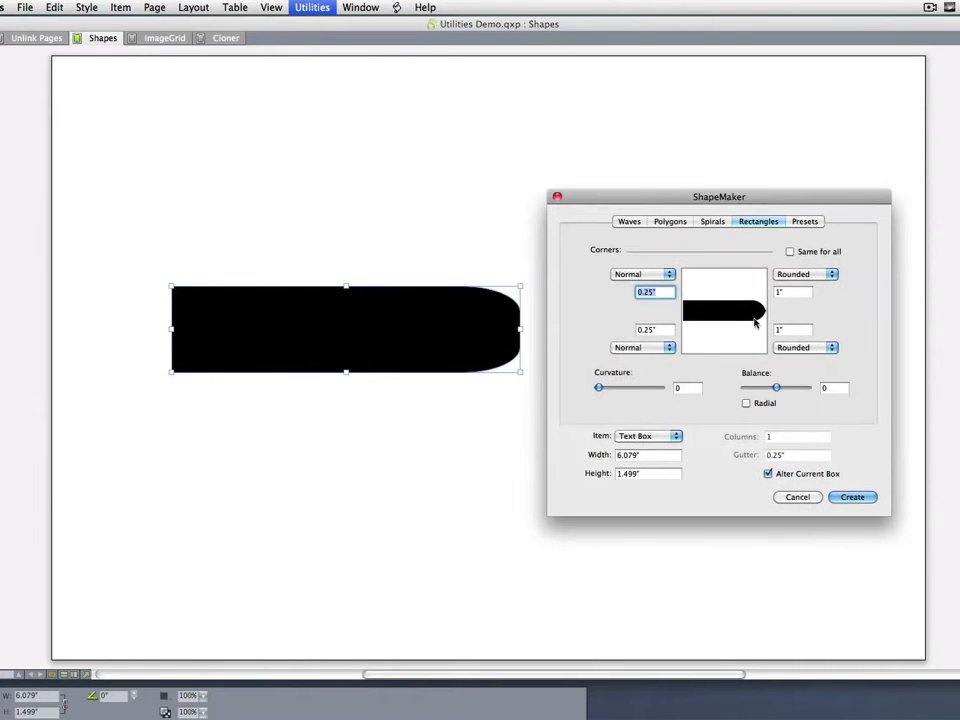
left_click(783, 291)
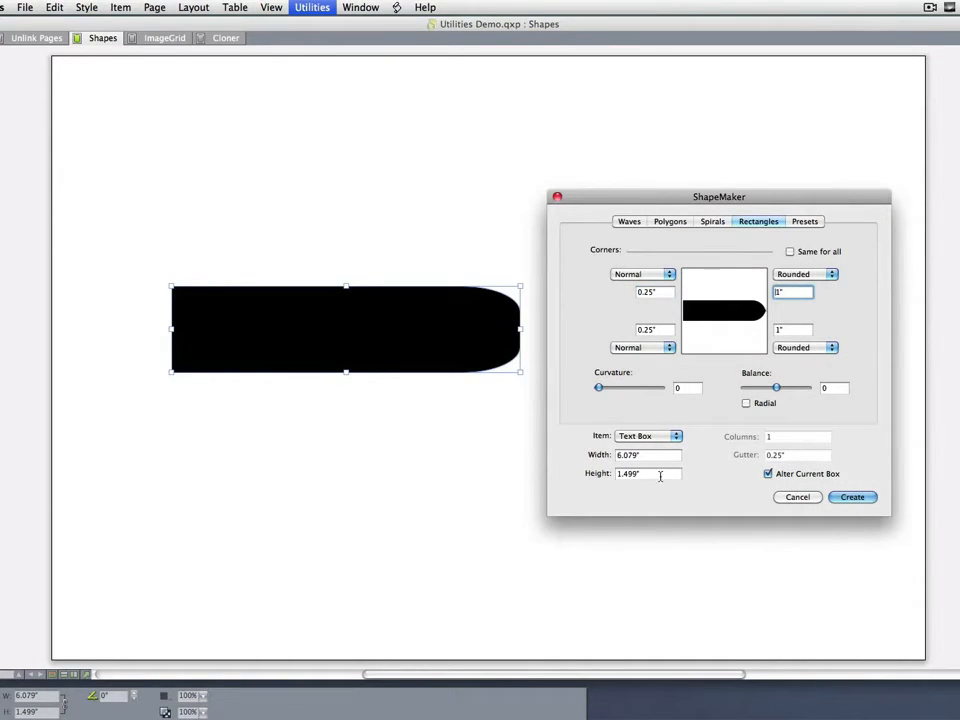
type(".25")
key("Tab")
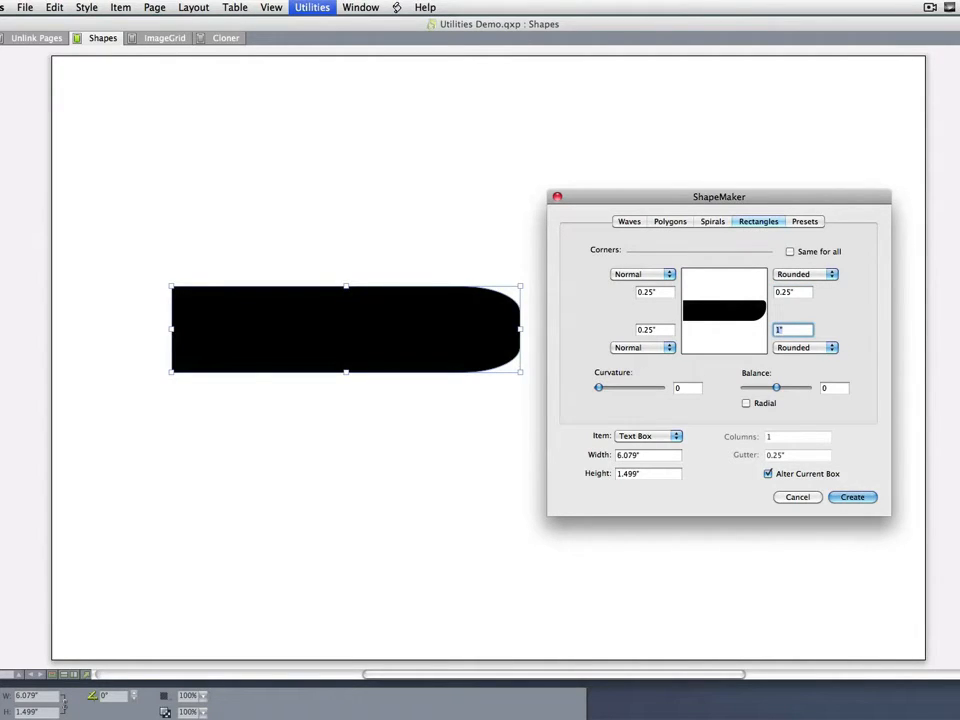
Set both rounded right corners to 0.5" and create the shape as a separate box with Alter Current Box off.
left_click(799, 295)
type(".5")
key("Tab")
type(".5")
left_click(780, 474)
left_click(852, 497)
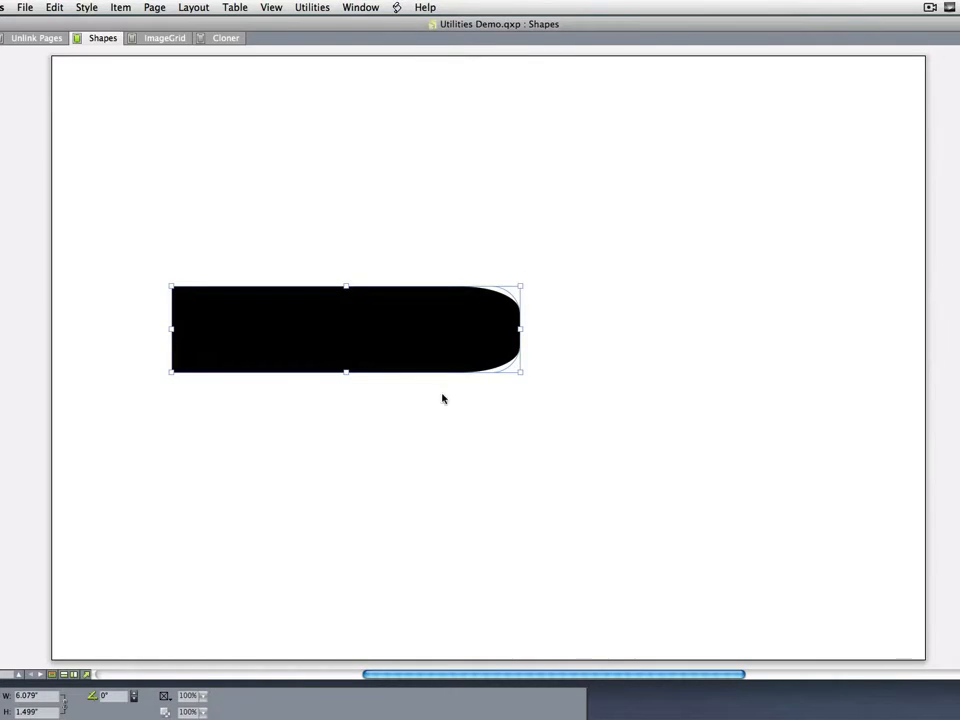
Move the newly created empty box below the black one and delete it.
left_click_drag(451, 360, 459, 493)
left_click_drag(437, 410, 435, 342)
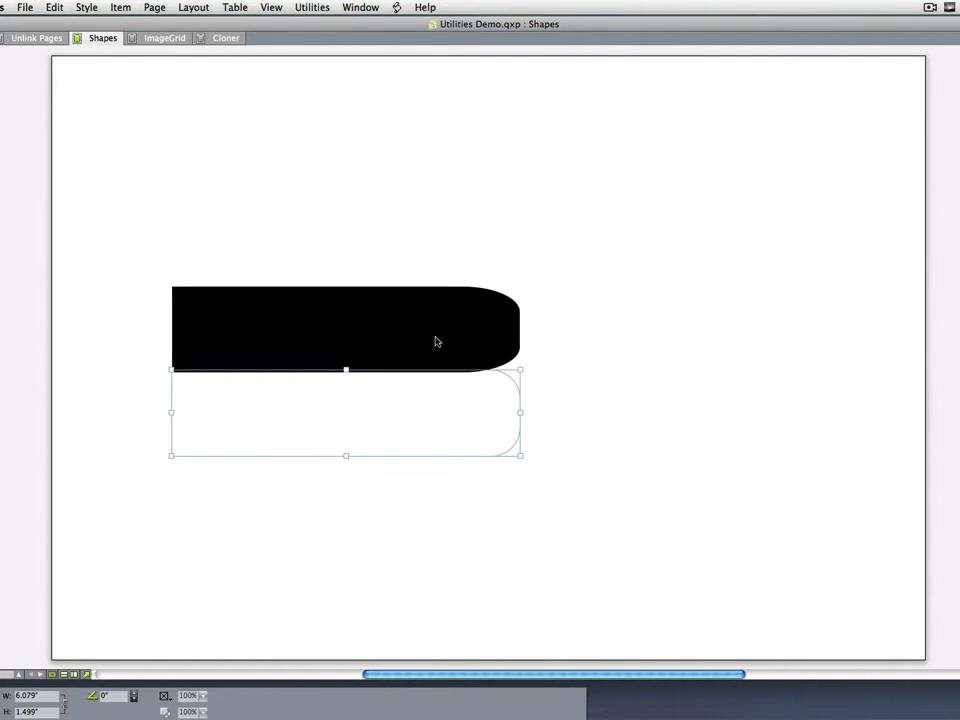
key("Delete")
Alter the black box itself with ShapeMaker's 0.5" rounded right corners and check its right end up close.
left_click(460, 335)
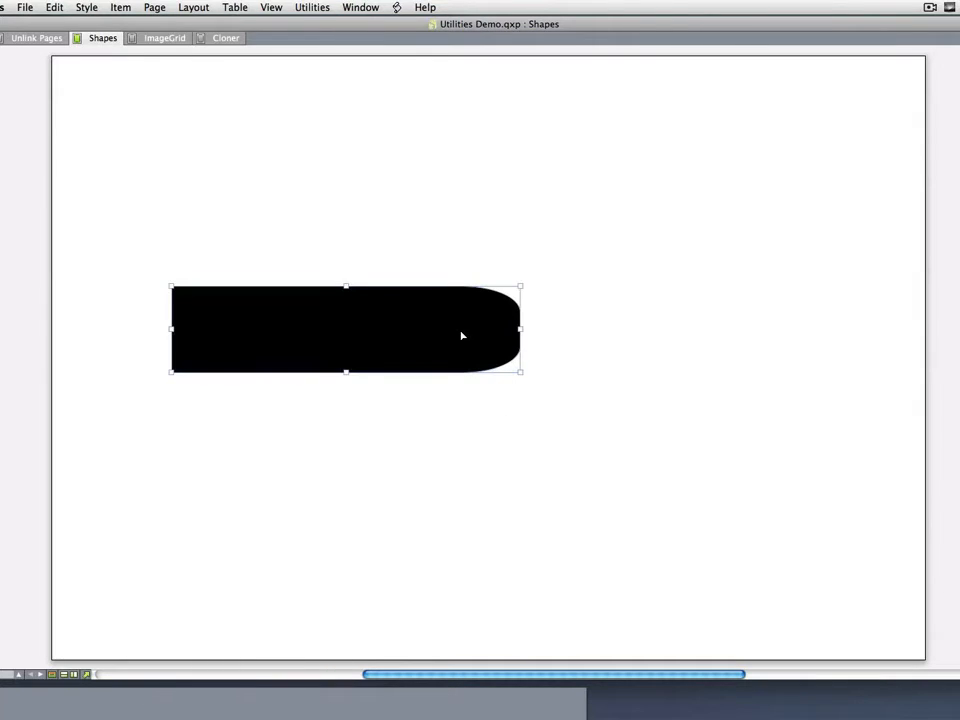
left_click(363, 6)
mouse_move(312, 7)
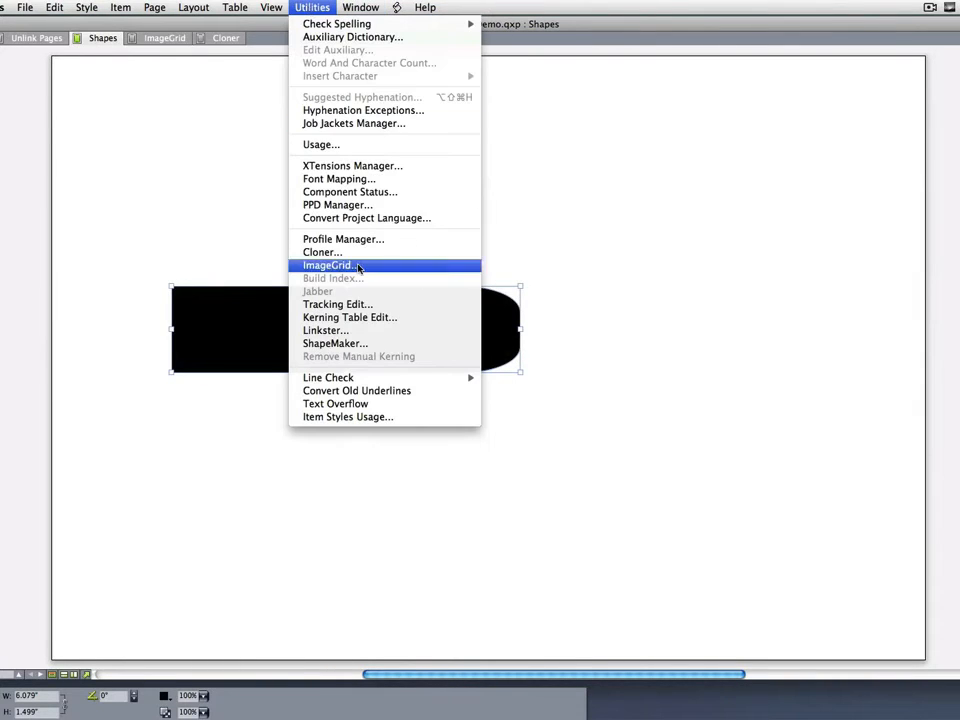
left_click(352, 343)
left_click_drag(527, 188, 768, 195)
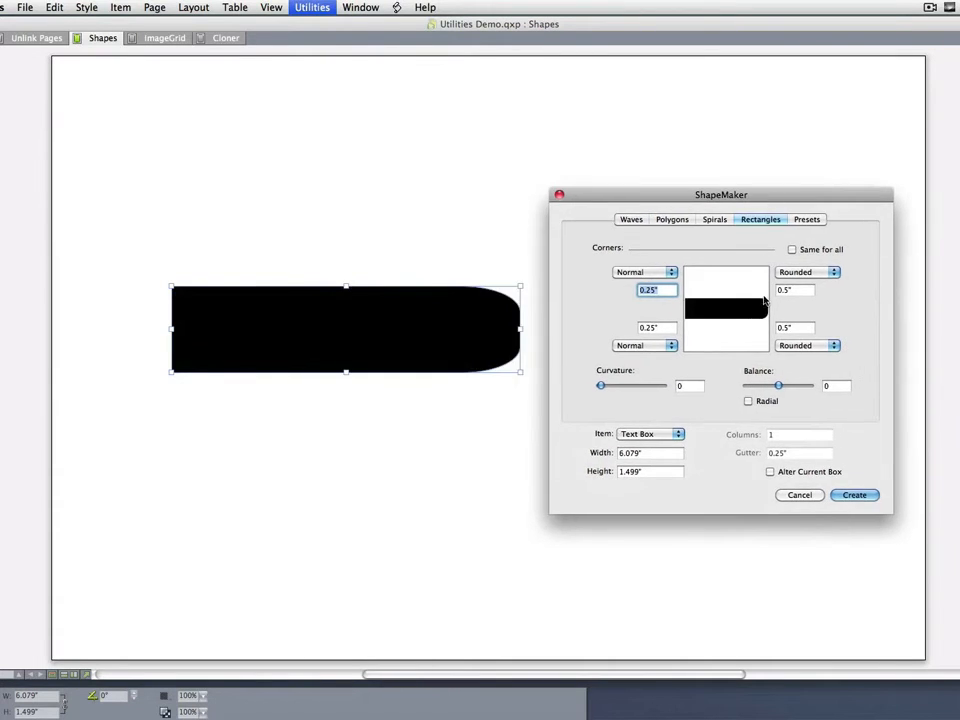
left_click(845, 496)
left_click(497, 449)
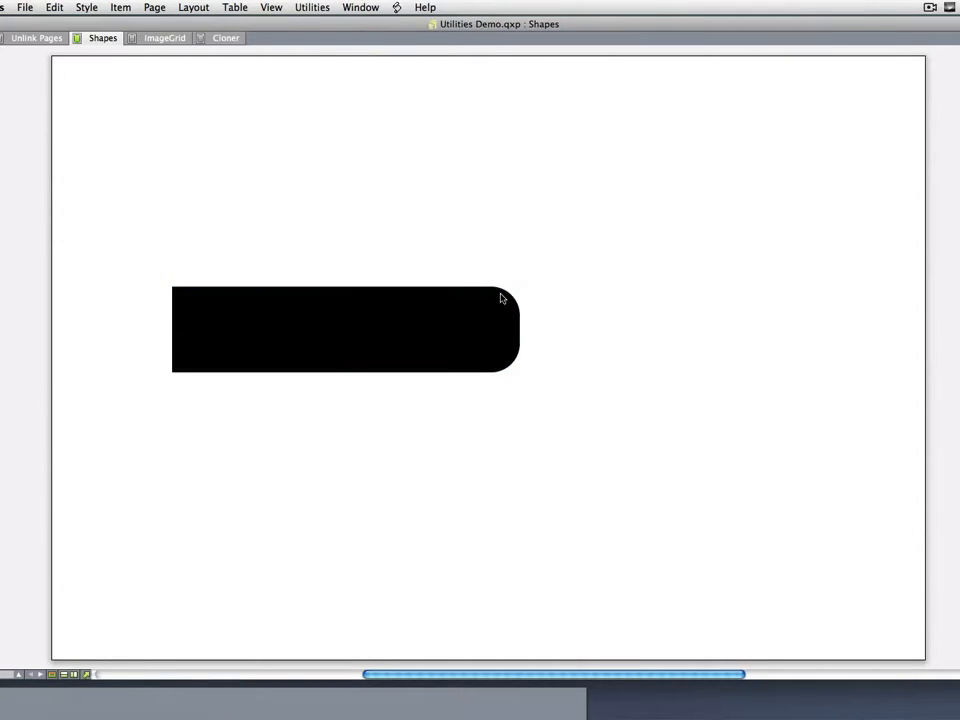
left_click_drag(431, 259, 572, 446)
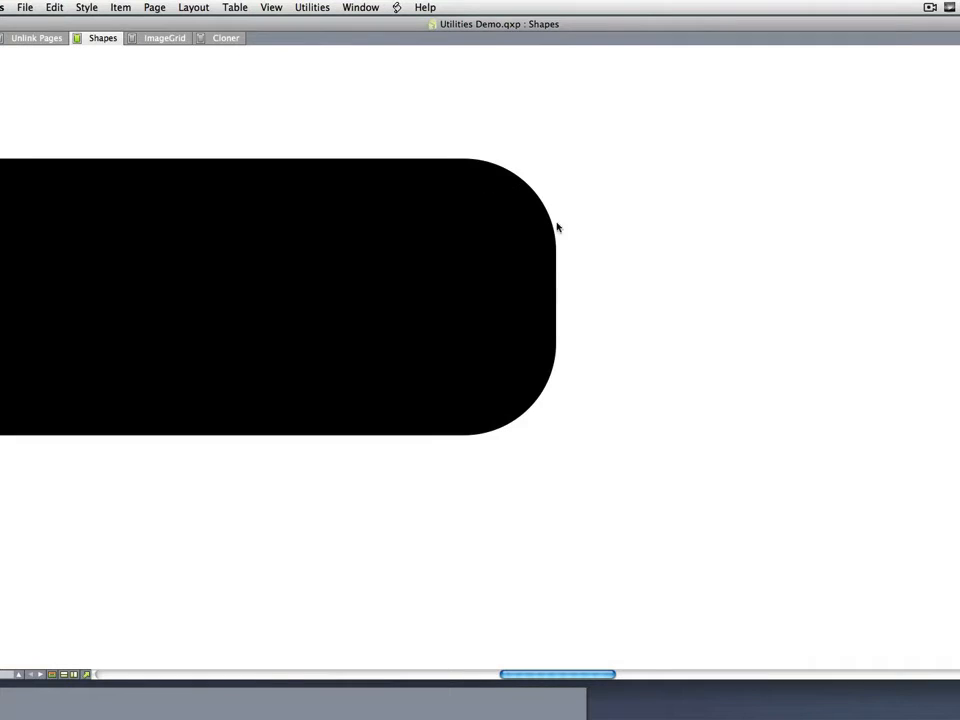
key("super+0")
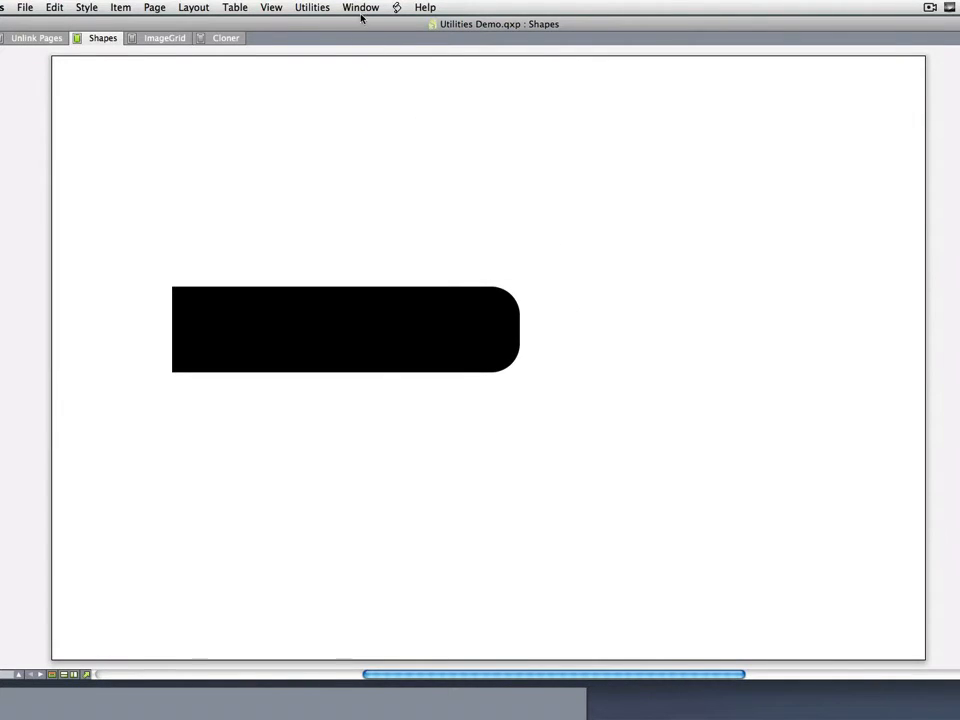
Open ShapeMaker with no box selected and set the new rectangle's width and height to 5".
left_click(313, 8)
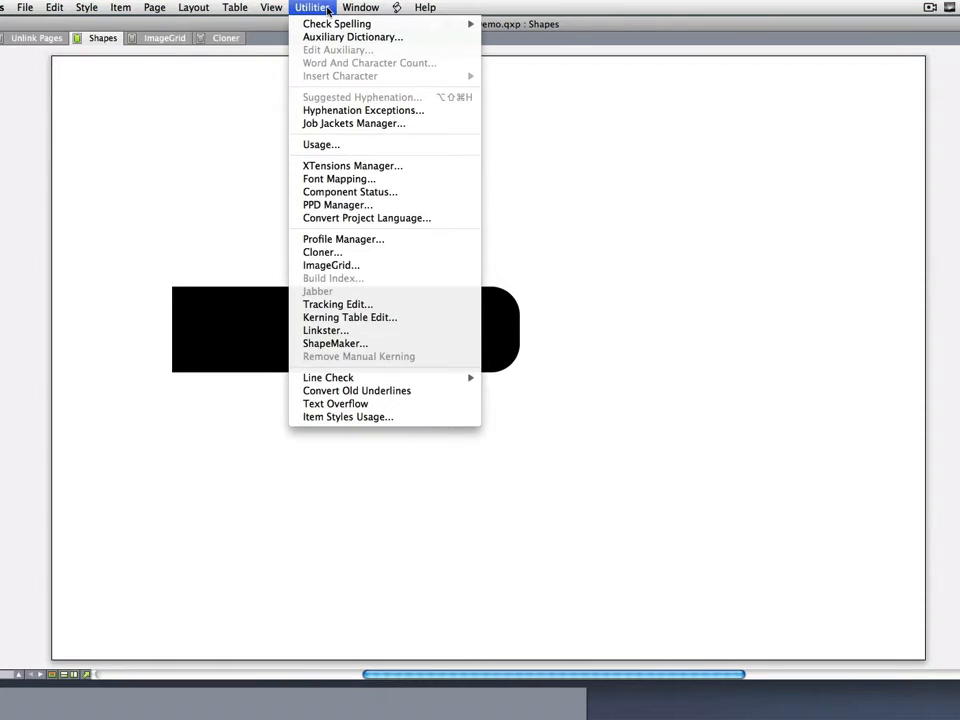
left_click(330, 343)
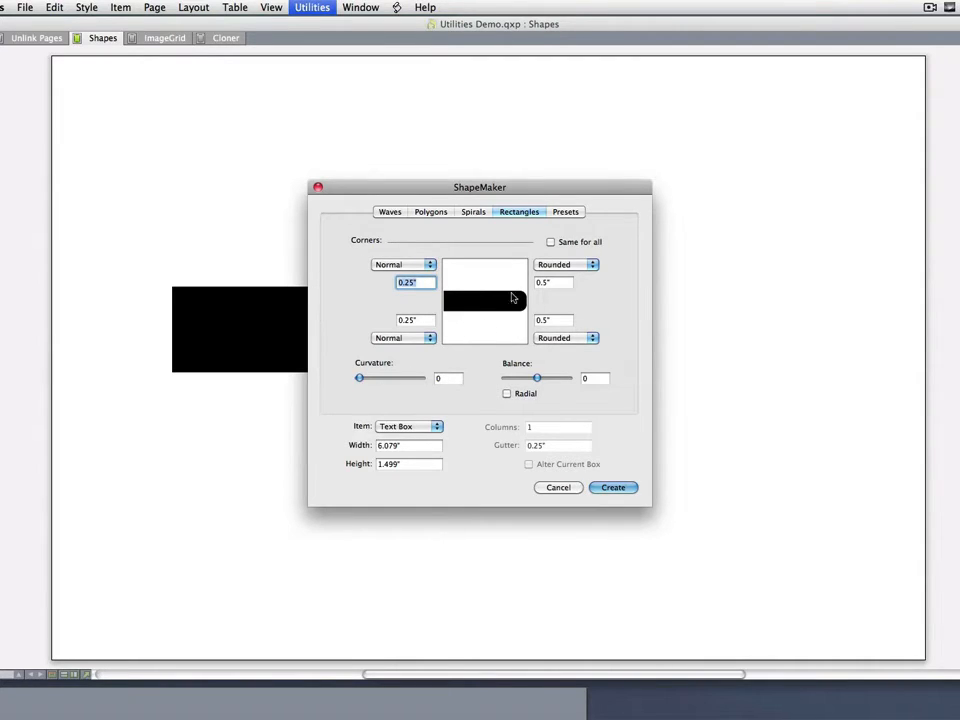
left_click(402, 446)
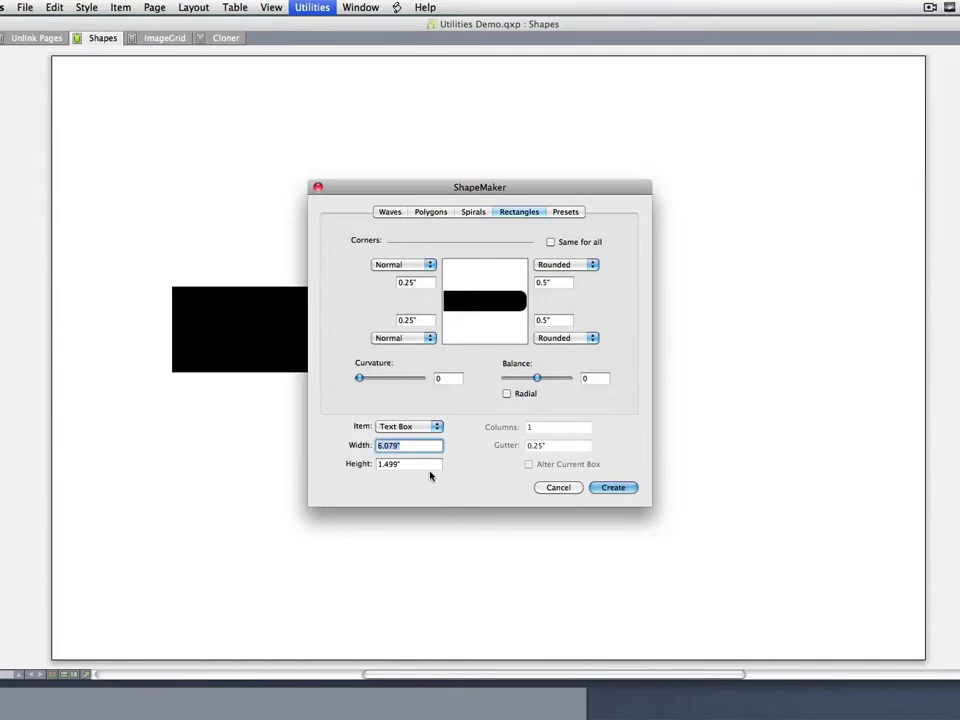
type("5")
key("Tab")
type("5")
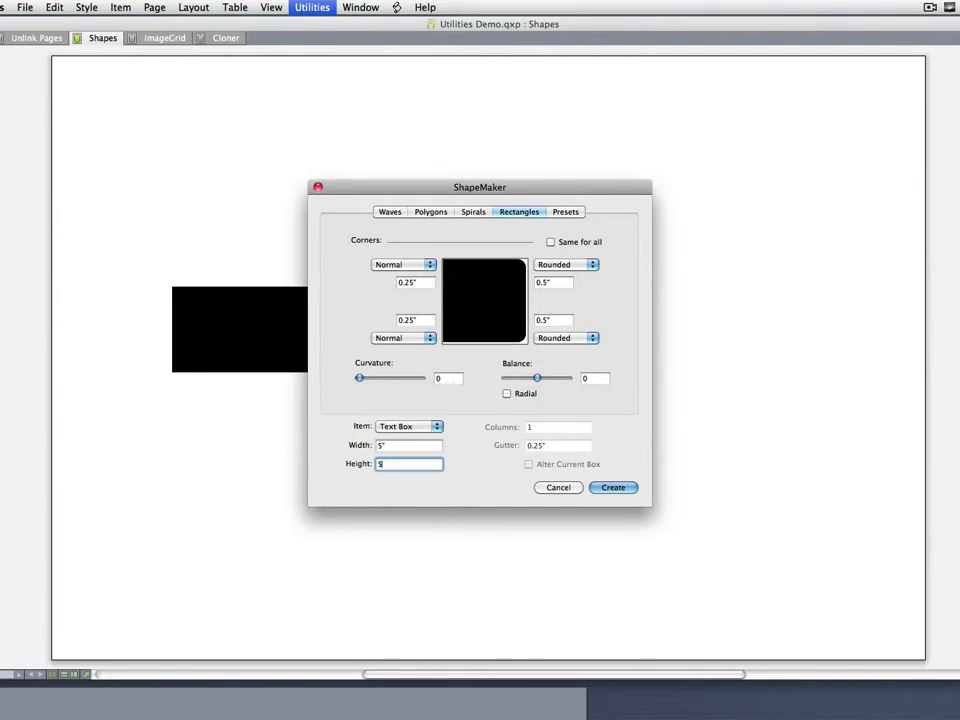
Set the radius of both rounded right corners to 1".
key("Tab")
key("Tab")
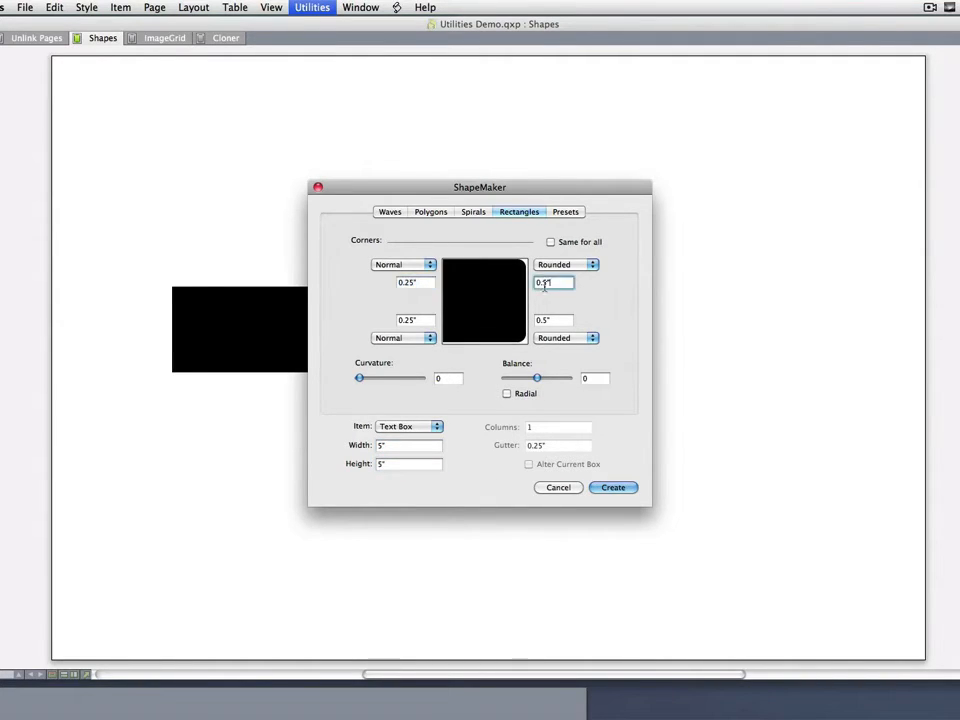
type("1")
key("Tab")
type("1")
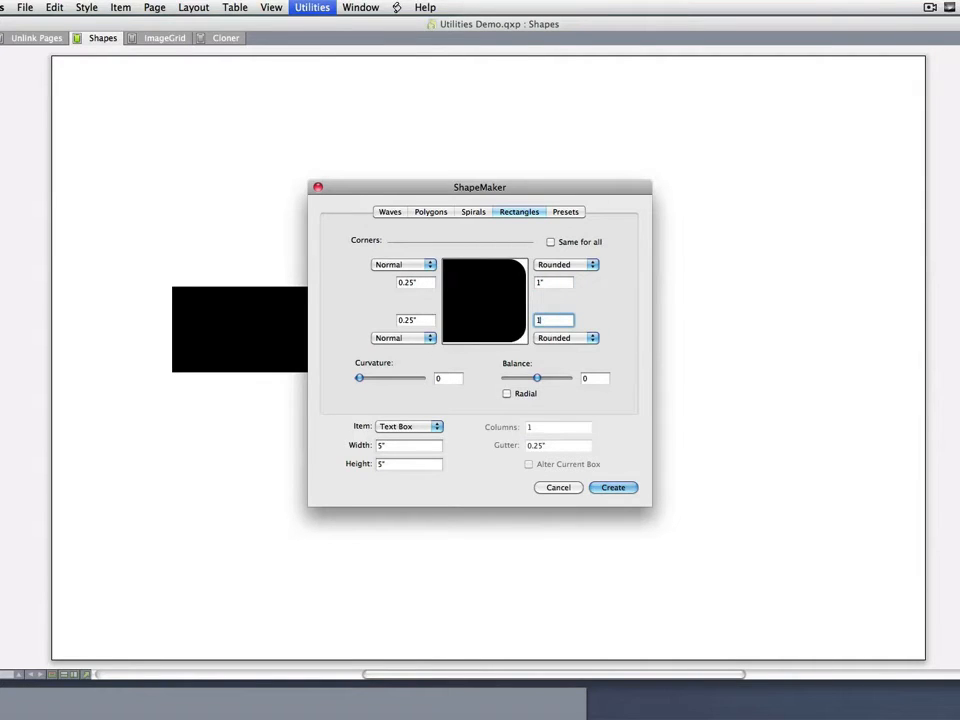
Make the rectangle's upper right corner Concave and its lower right corner Beveled, both at 1.5".
left_click(578, 265)
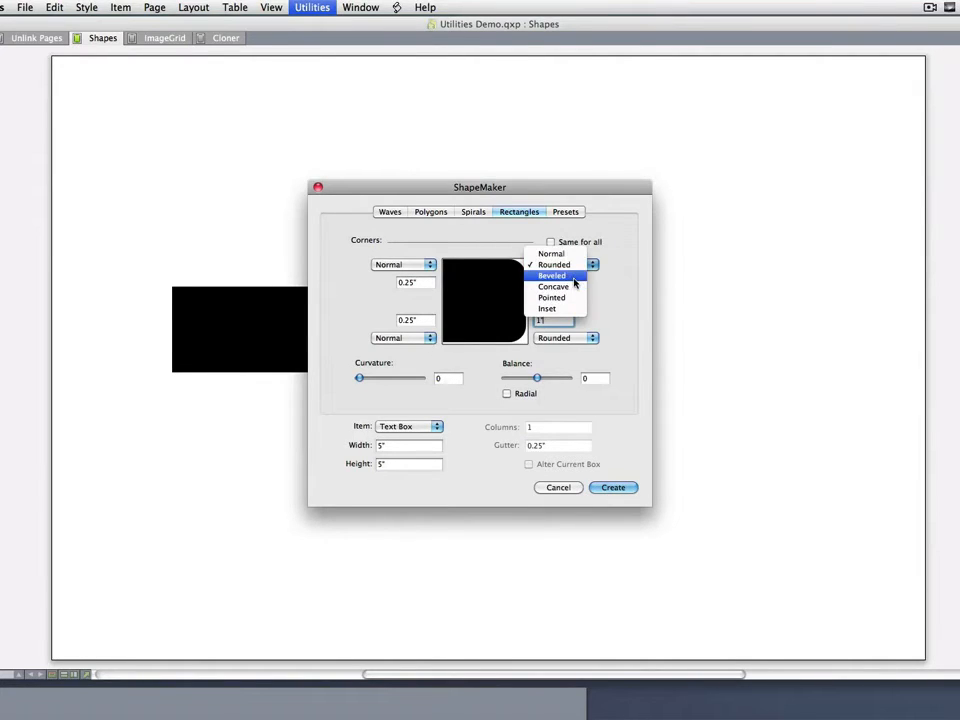
left_click(576, 288)
left_click(556, 340)
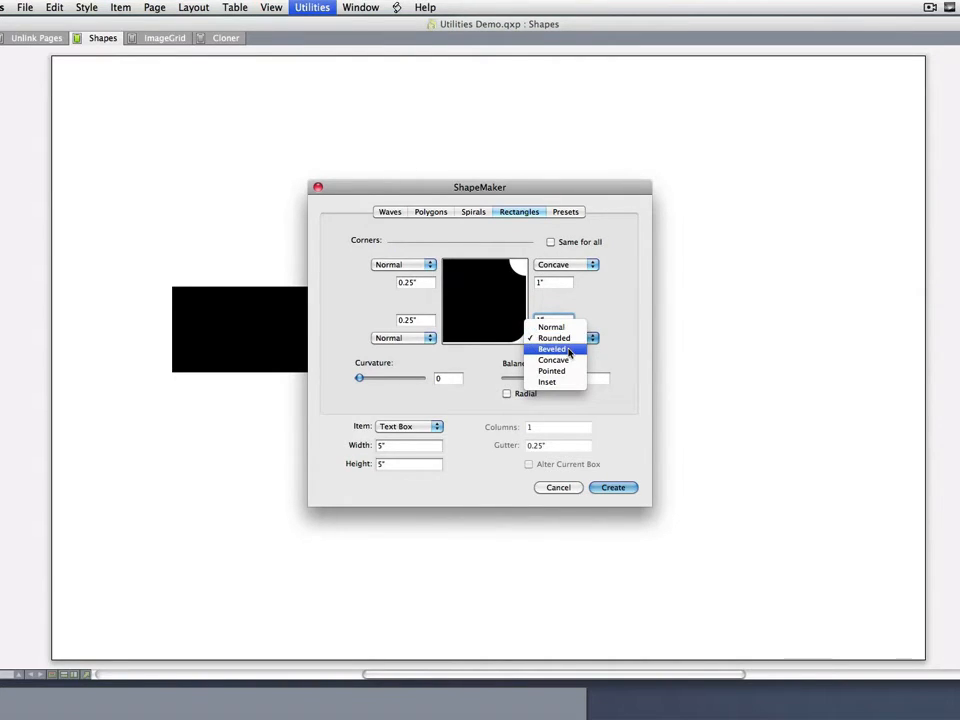
left_click(564, 349)
left_click_drag(544, 283, 520, 285)
type("1.5")
key("Tab")
type("1.5")
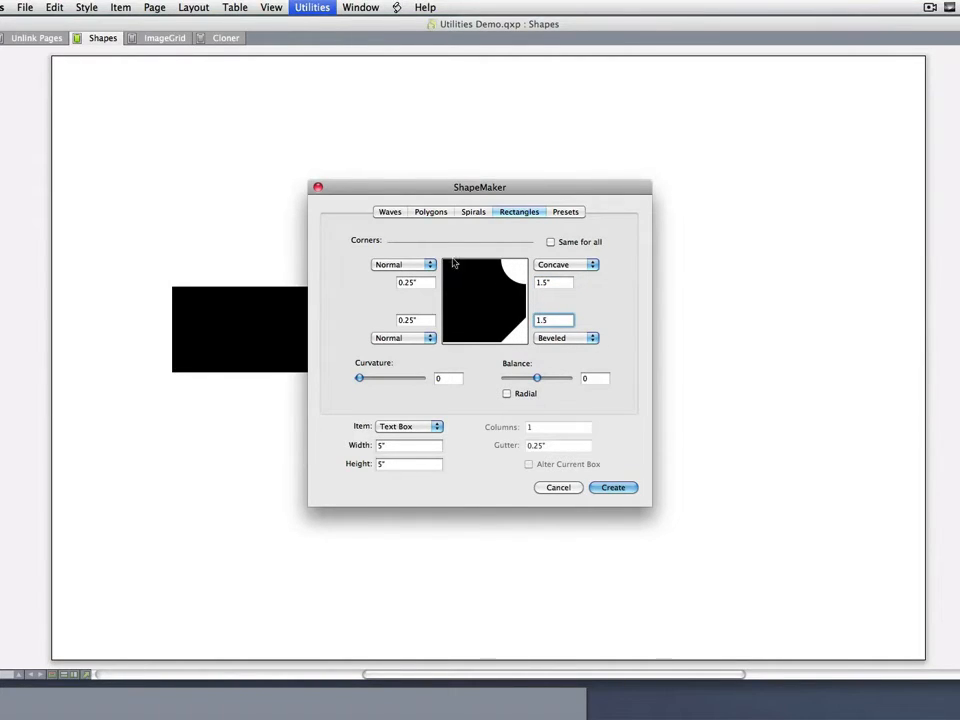
Make the rectangle's upper left corner Pointed and its lower left corner Inset, both at 1.5".
left_click(420, 264)
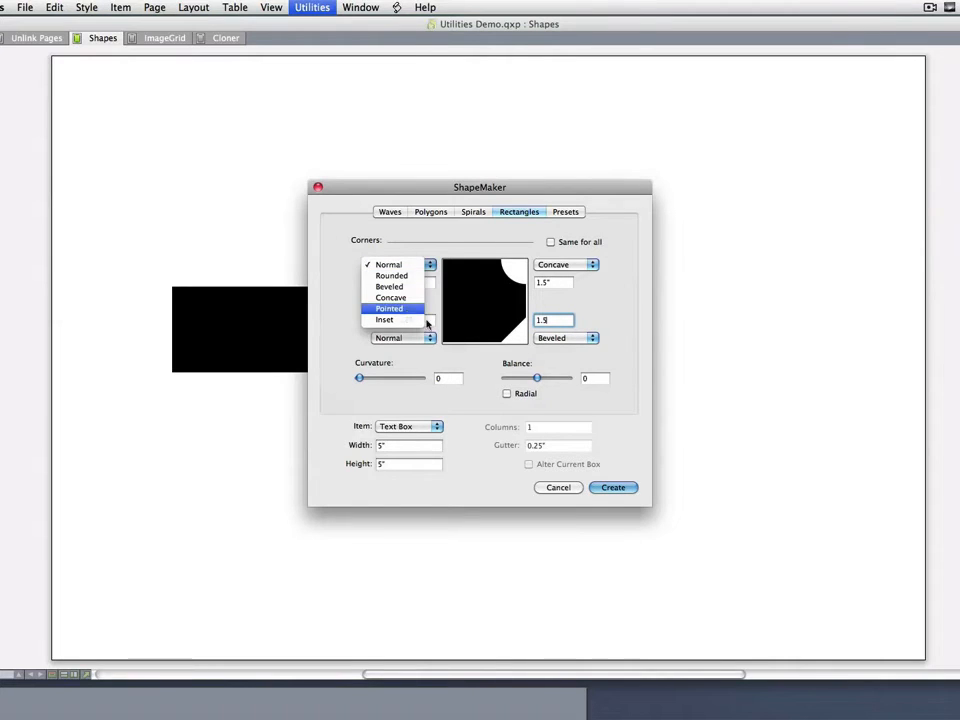
left_click(390, 308)
left_click(424, 282)
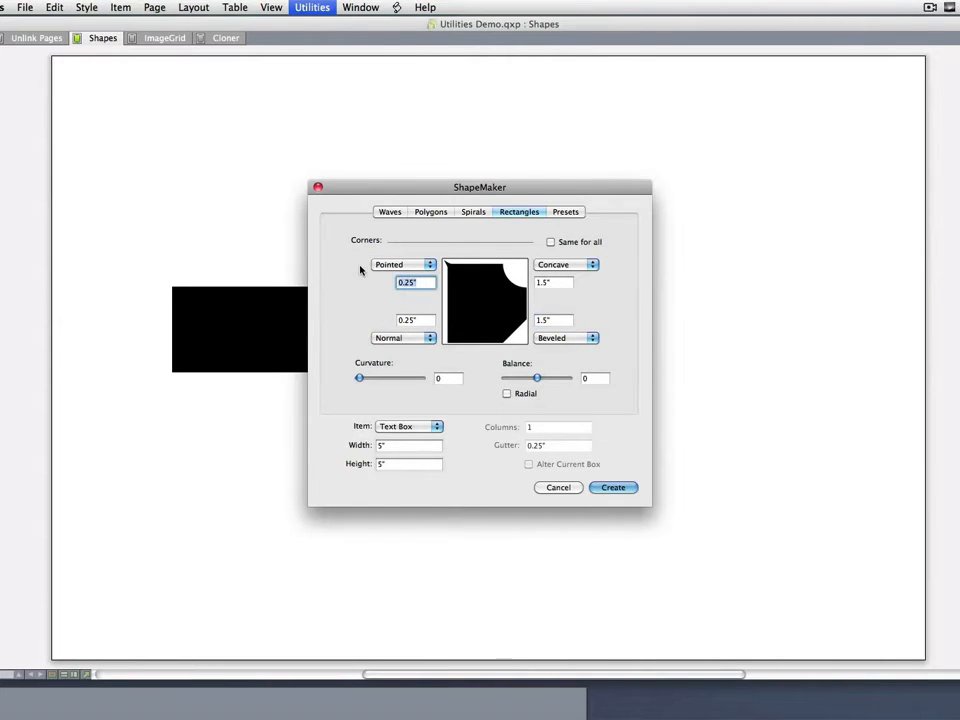
type("1.5")
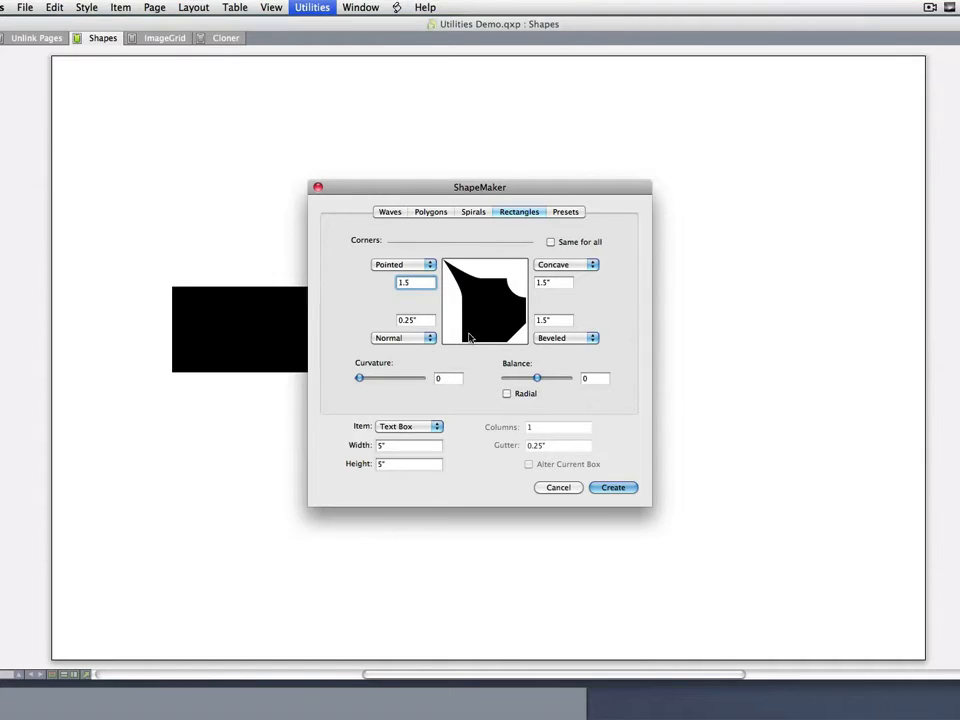
left_click(386, 338)
left_click(385, 392)
left_click(400, 320)
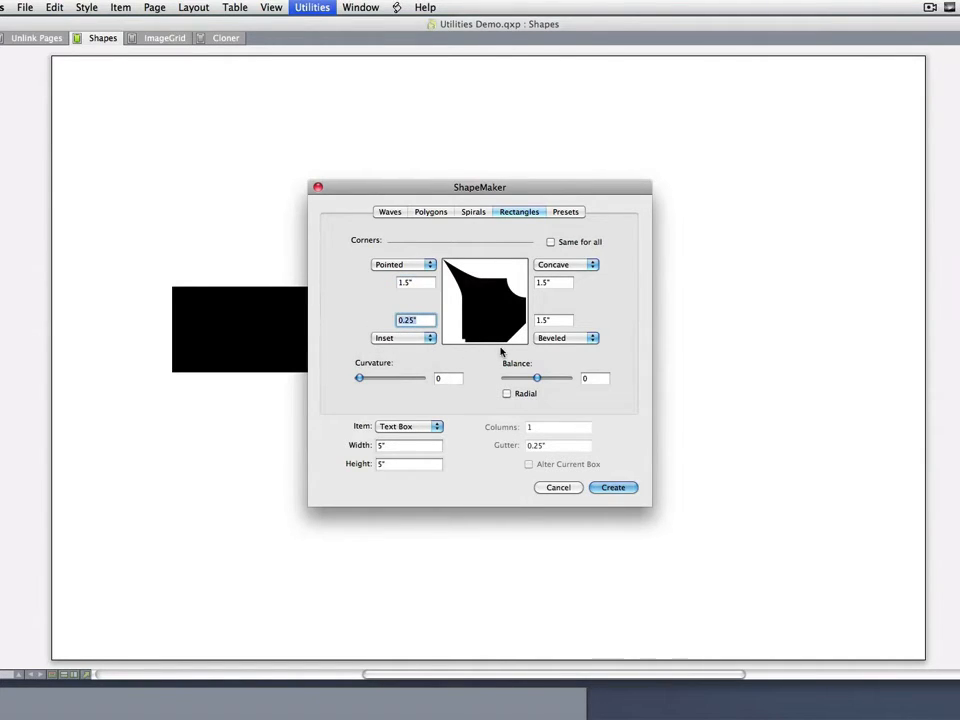
type("1.5")
Distort the rectangle with a curvature of 3, Radial turned on and a balance of -1.
left_click_drag(360, 378, 435, 378)
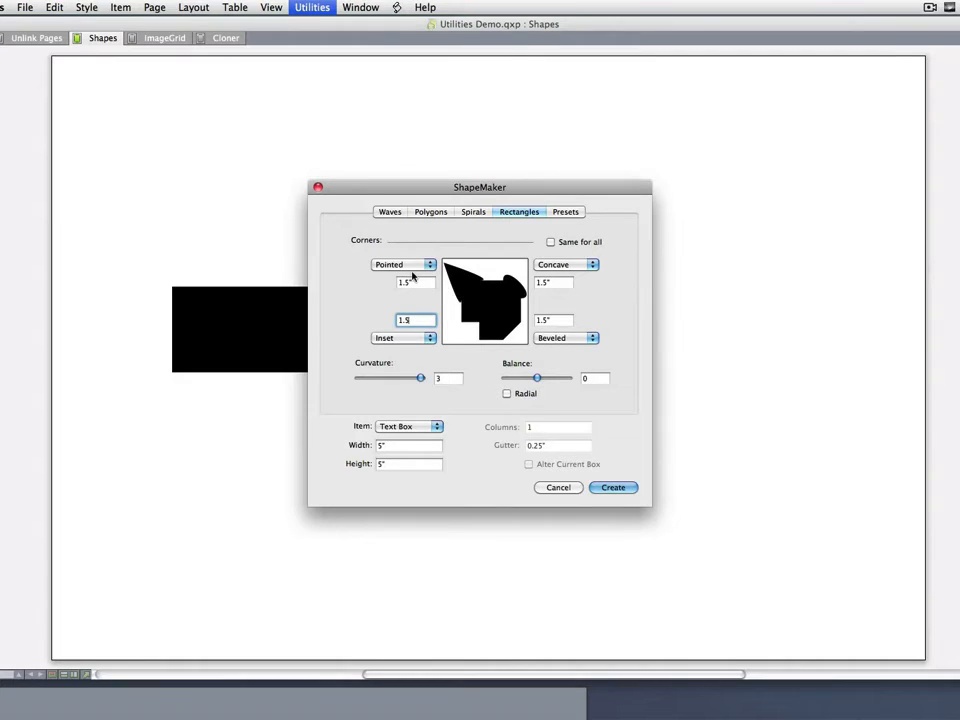
left_click_drag(420, 377, 446, 379)
mouse_move(537, 378)
left_mouse_down()
mouse_move(517, 380)
mouse_move(549, 378)
mouse_move(506, 378)
mouse_move(537, 381)
left_mouse_up()
left_click(506, 393)
mouse_move(537, 379)
left_mouse_down()
mouse_move(555, 381)
mouse_move(536, 380)
mouse_move(541, 392)
mouse_move(542, 381)
mouse_move(555, 381)
mouse_move(527, 381)
left_mouse_up()
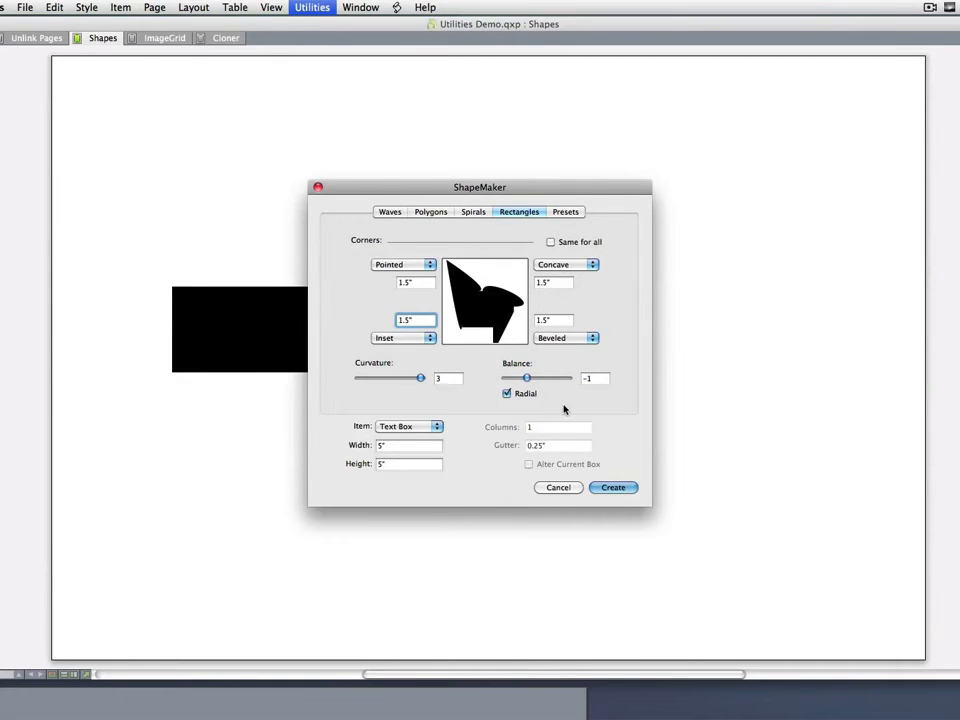
Create a new text box in ShapeMaker using the settings of the "rounded" preset.
left_click(570, 212)
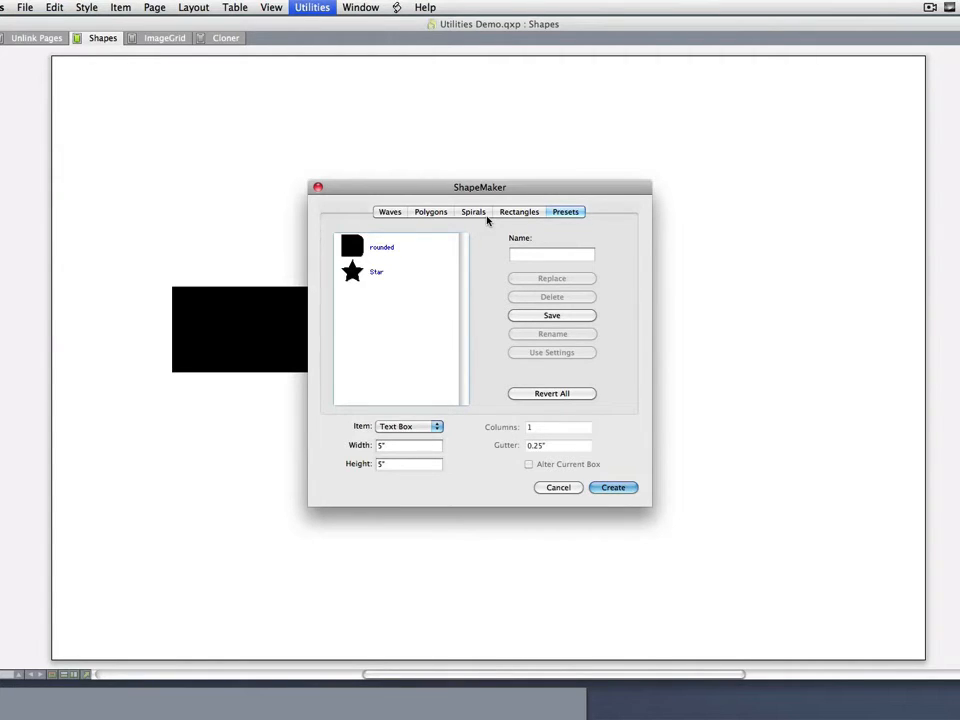
left_click_drag(437, 187, 726, 87)
left_click(781, 193)
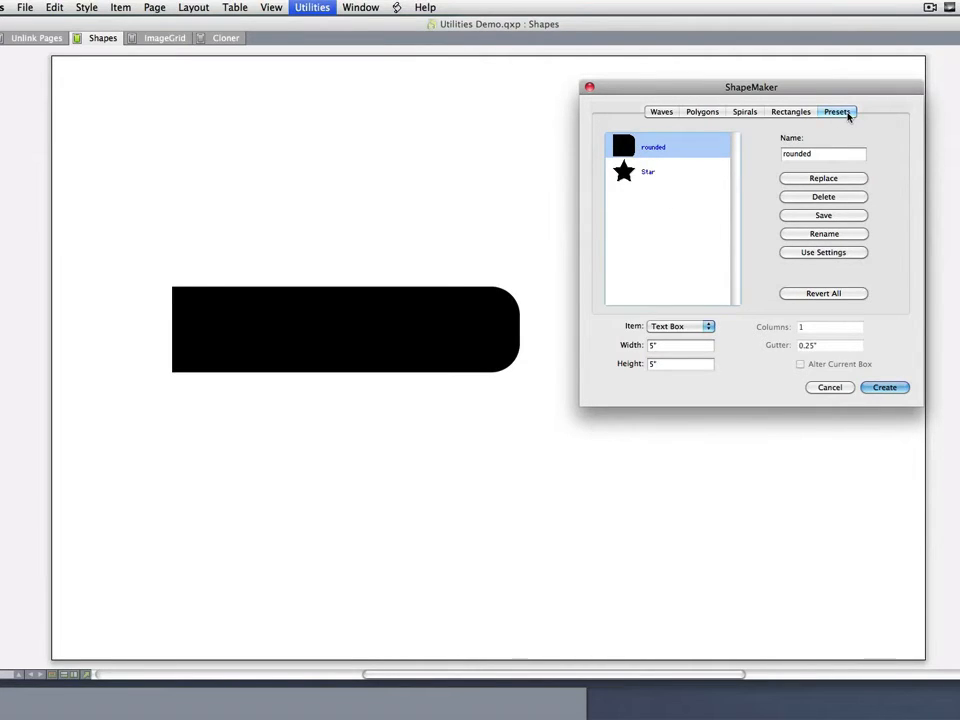
left_click(838, 254)
left_click(900, 387)
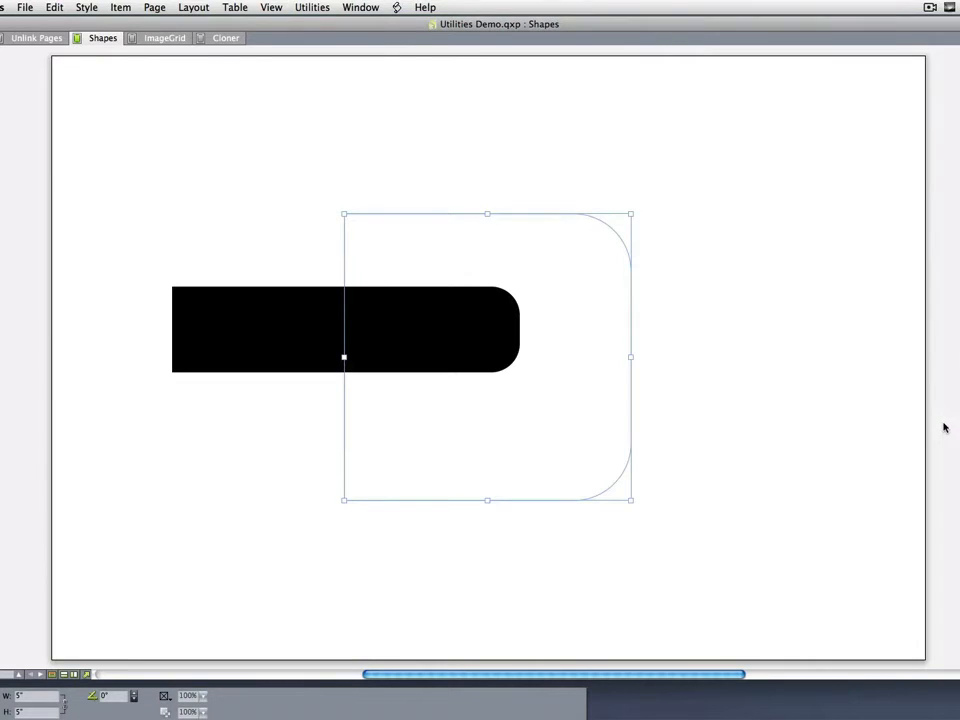
Fill the new rounded box with PANTONE 103 C and move it clear of the black shape, over the page's right edge.
left_click(165, 695)
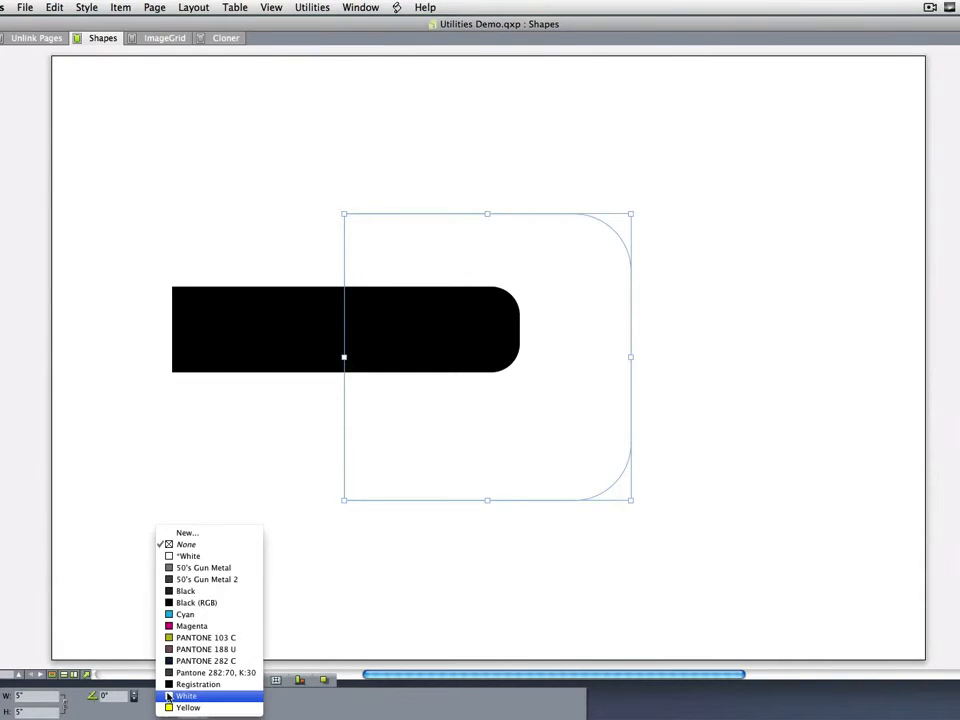
left_click(175, 637)
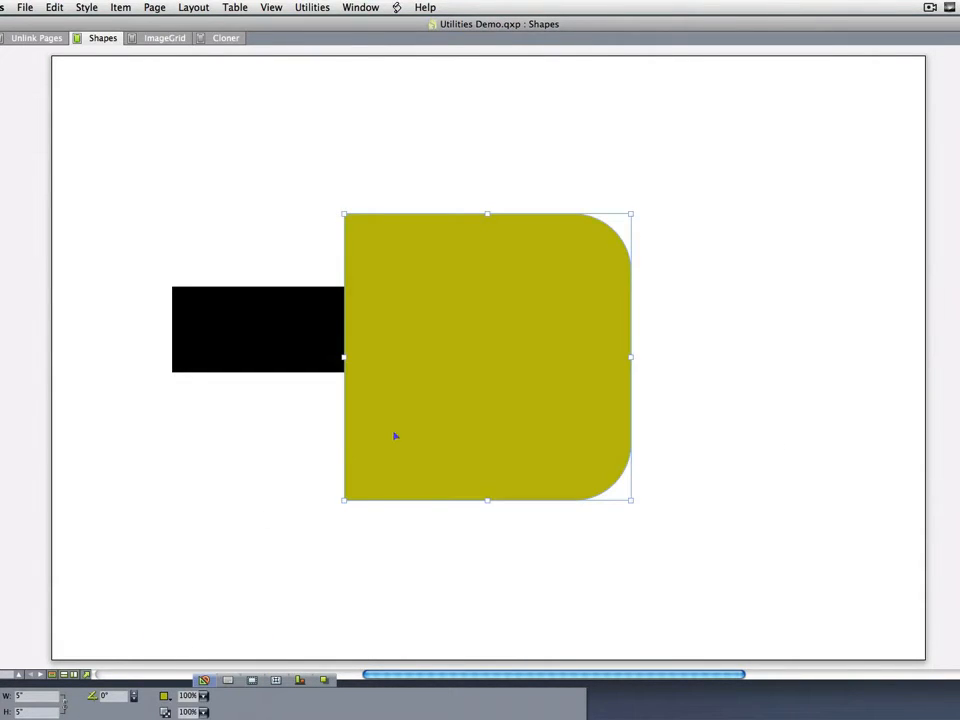
left_click_drag(437, 423, 785, 478)
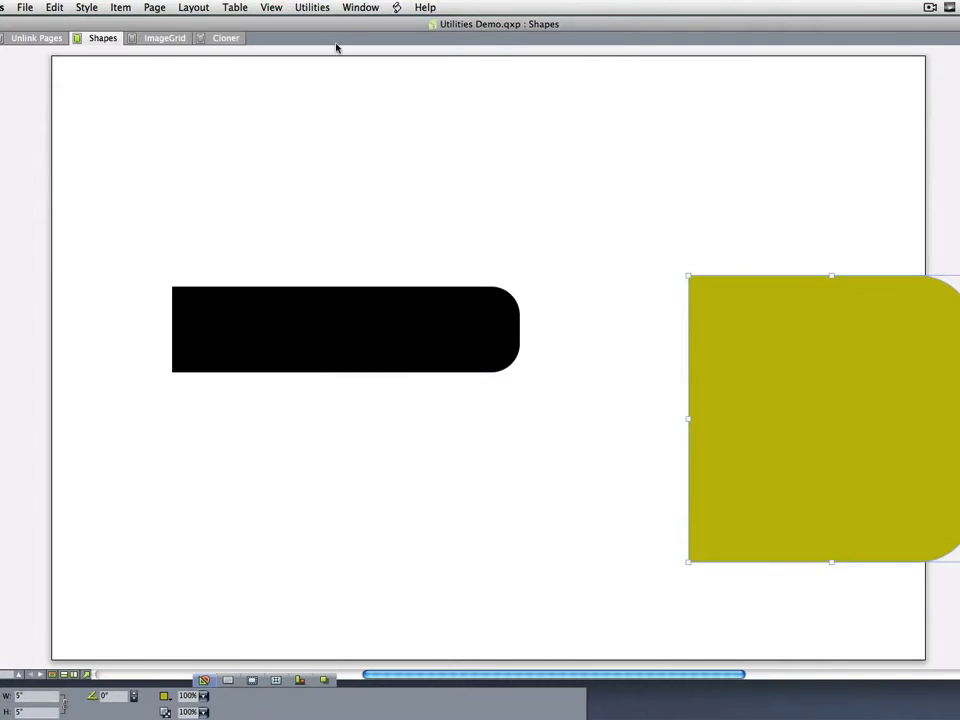
Delete both the black and the PANTONE 103 C shapes from the page.
left_click_drag(411, 246, 793, 476)
key("Delete")
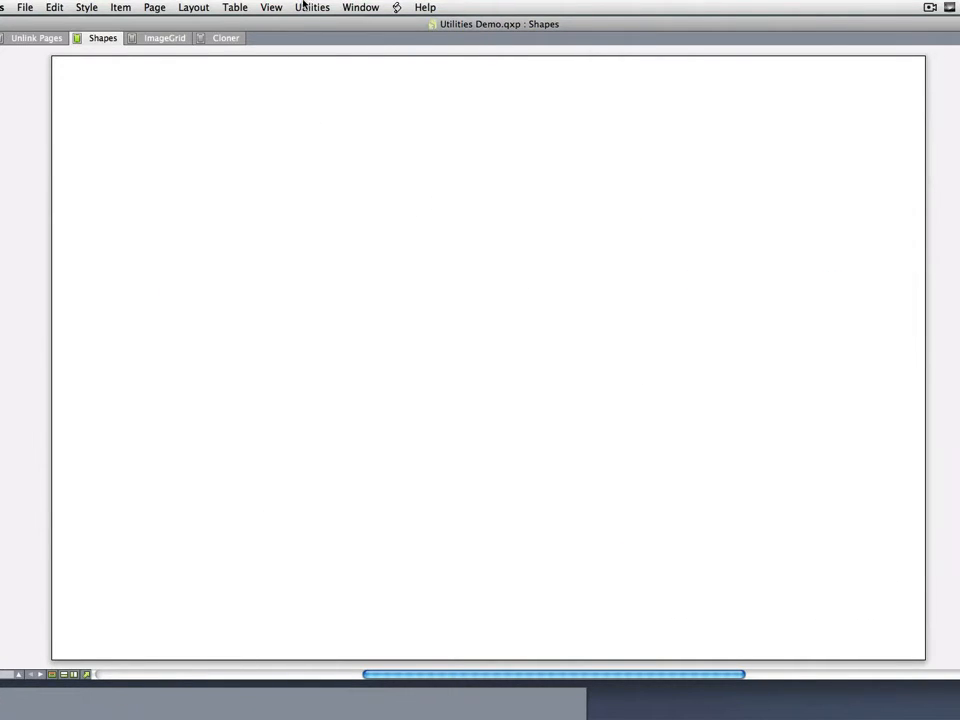
Set up a ShapeMaker star polygon with 6 sides and an inner radius of 20%.
left_click(303, 6)
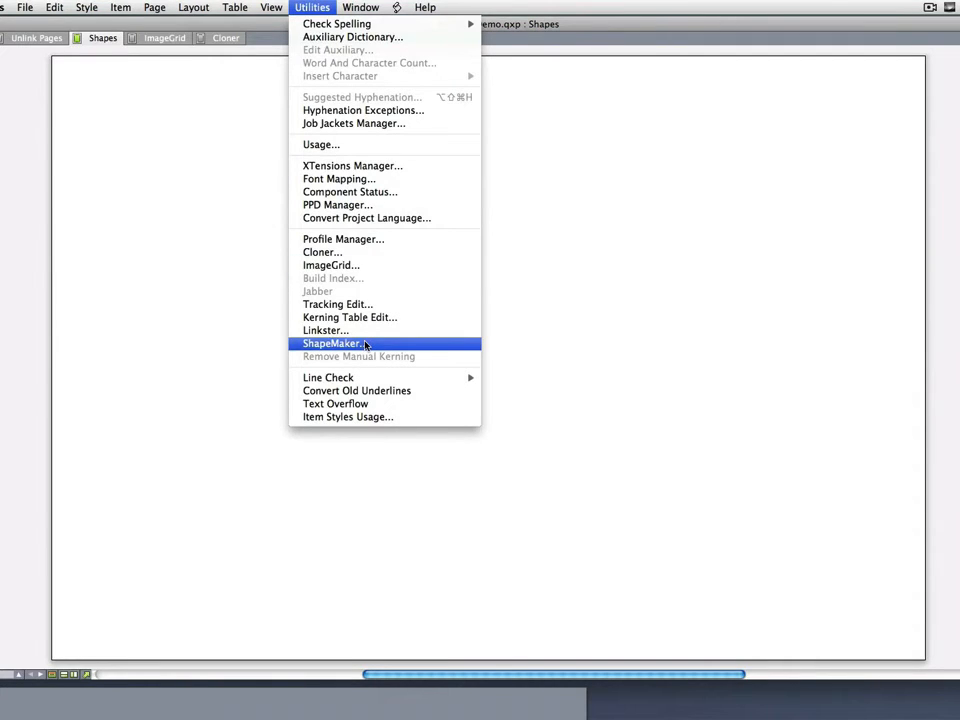
left_click(365, 344)
left_click(432, 212)
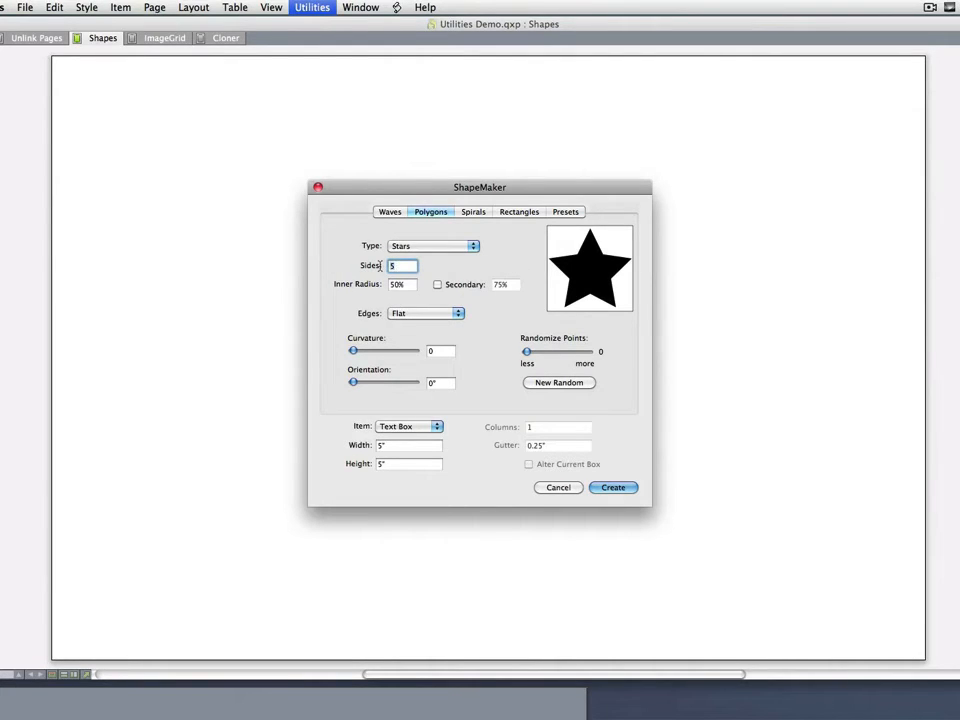
type("6")
key("Tab")
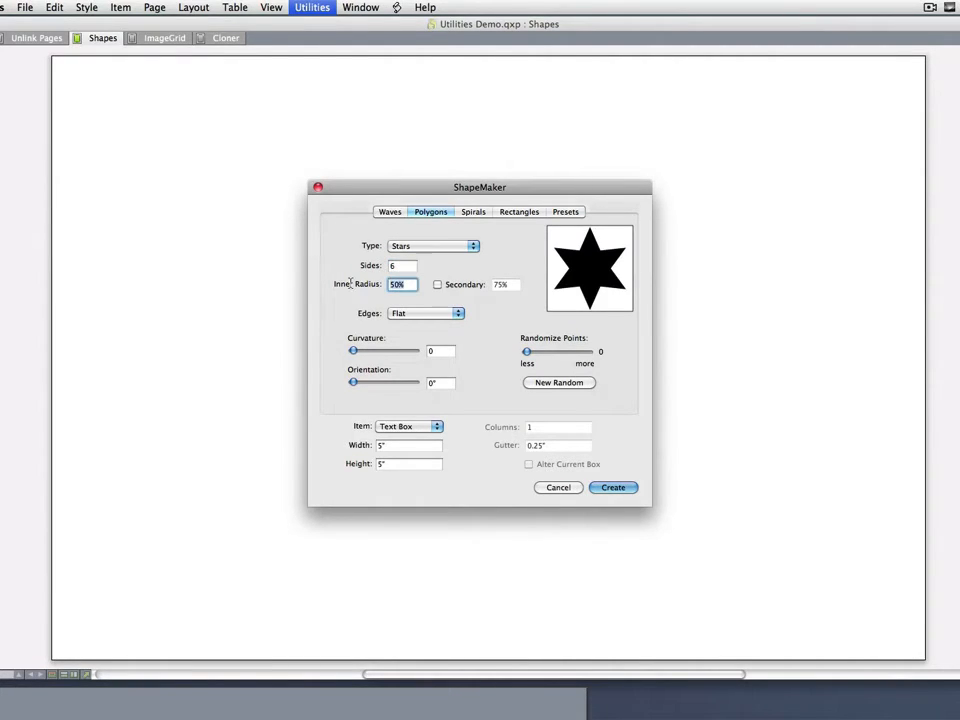
type("20")
Give the star Outer Swirl edges with a curvature of about 0.78.
left_click(410, 313)
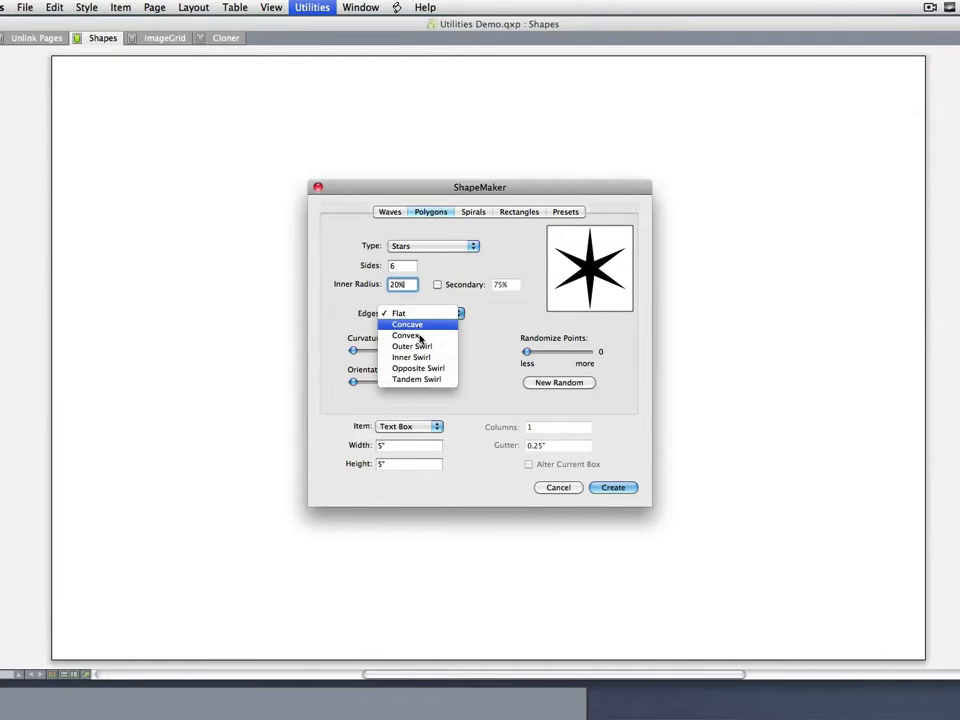
left_click(420, 346)
left_click_drag(354, 350, 369, 351)
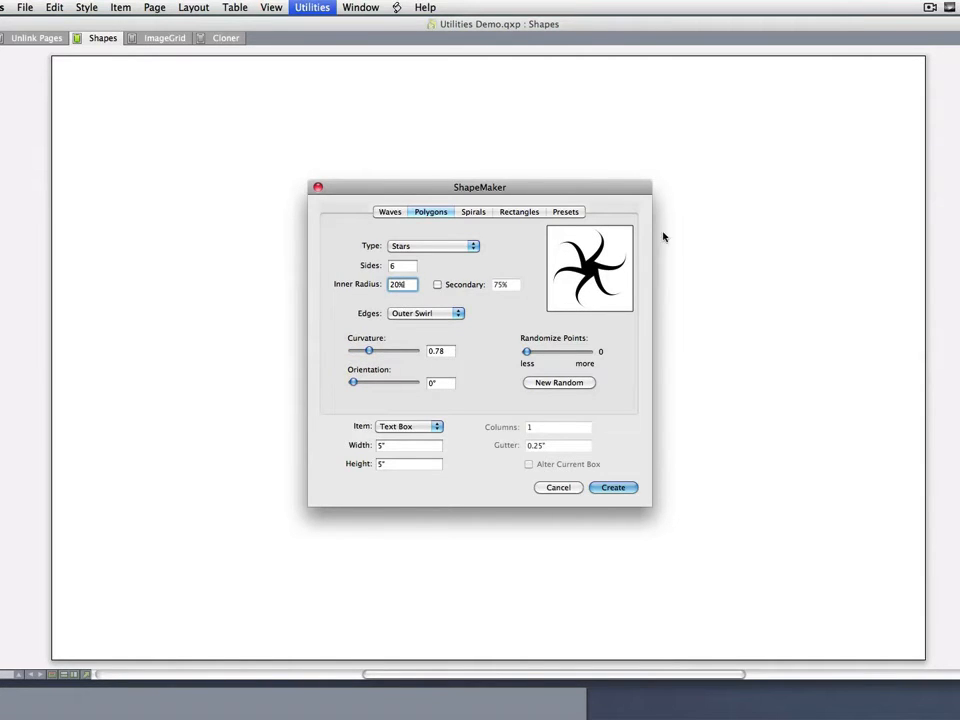
Save the star settings as a preset named "twirled star" and create the shape as a text box.
left_click(571, 213)
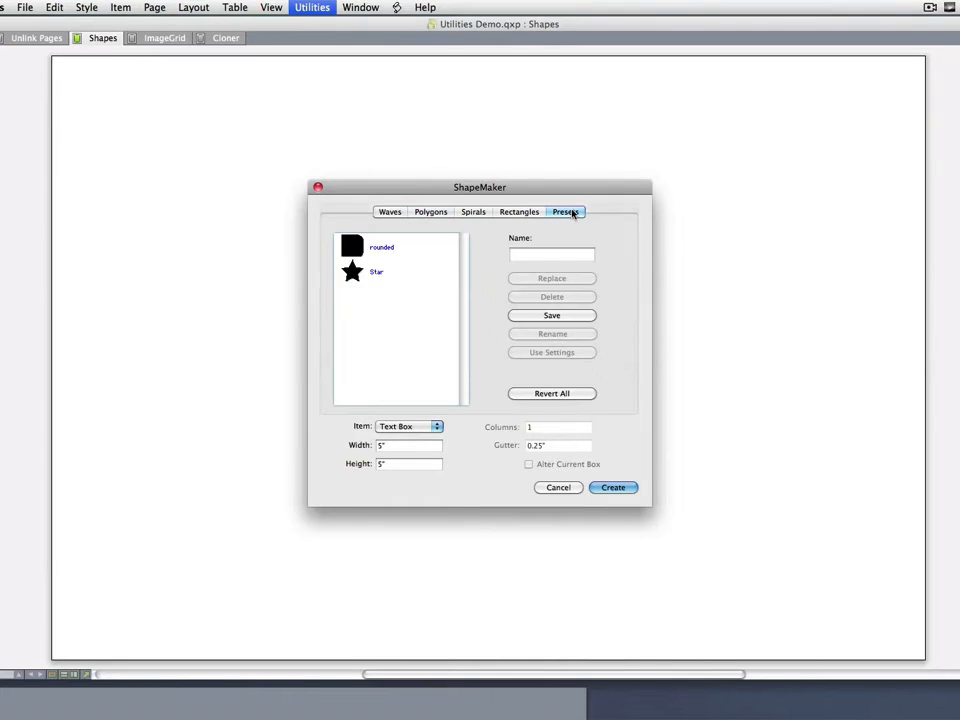
left_click(520, 254)
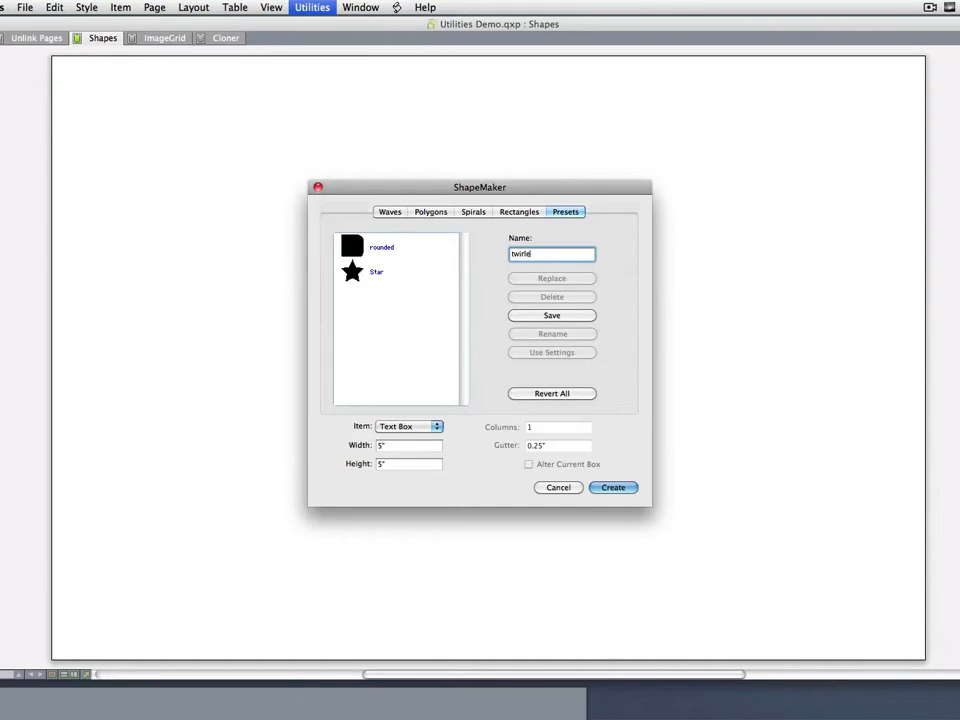
type("twirled star")
left_click(577, 317)
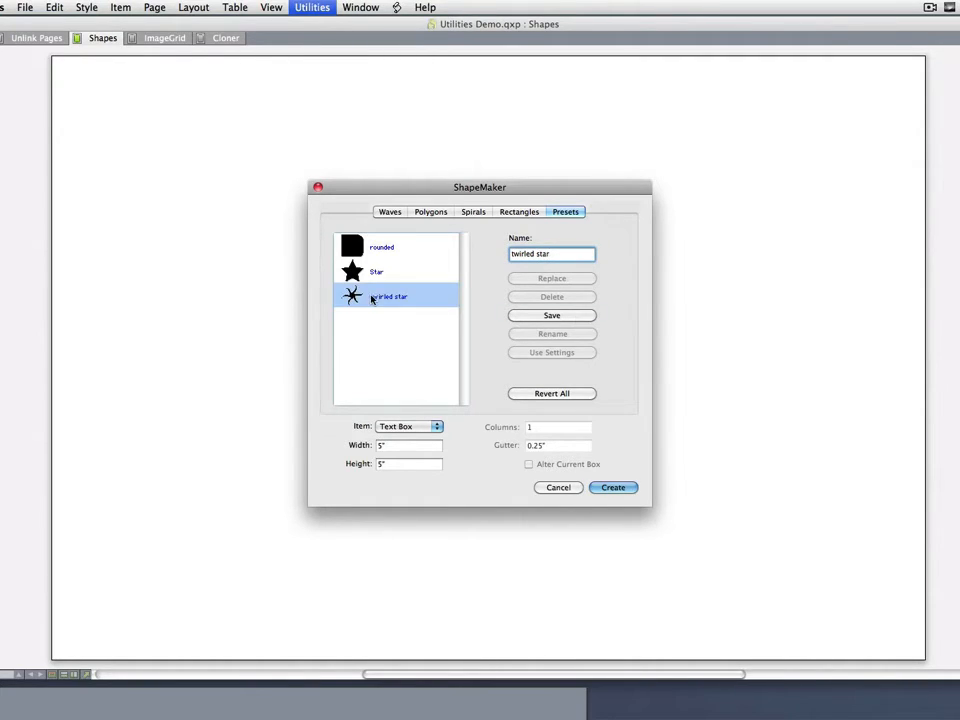
left_click(612, 487)
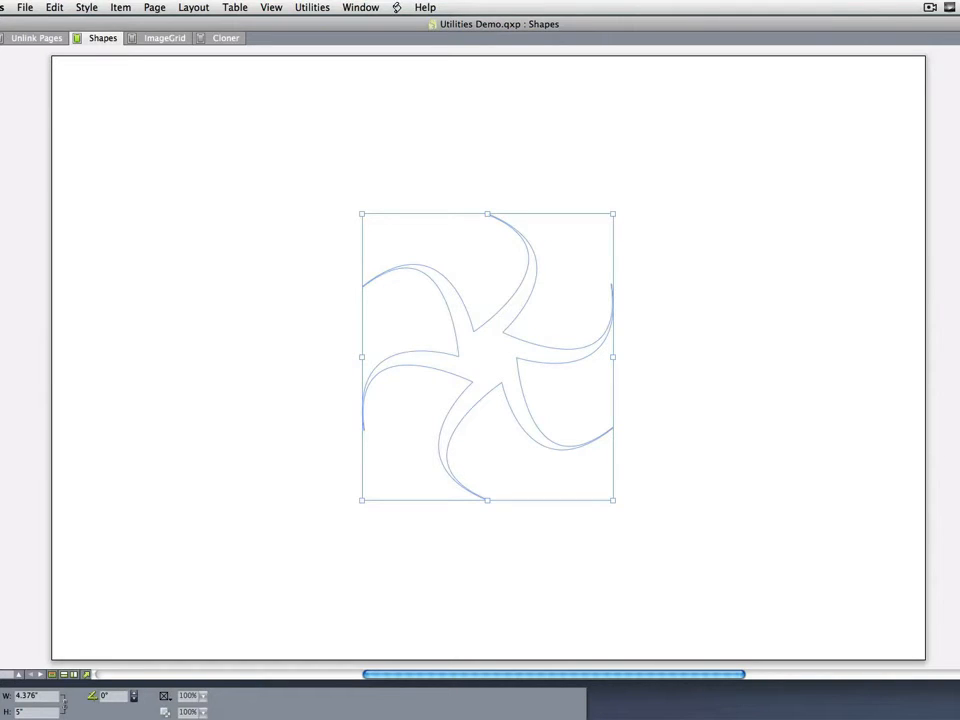
On the Waves page, change the lower left wavy box's background from a linear blend to Solid with the colour None.
scroll(488, 360, "down", 8)
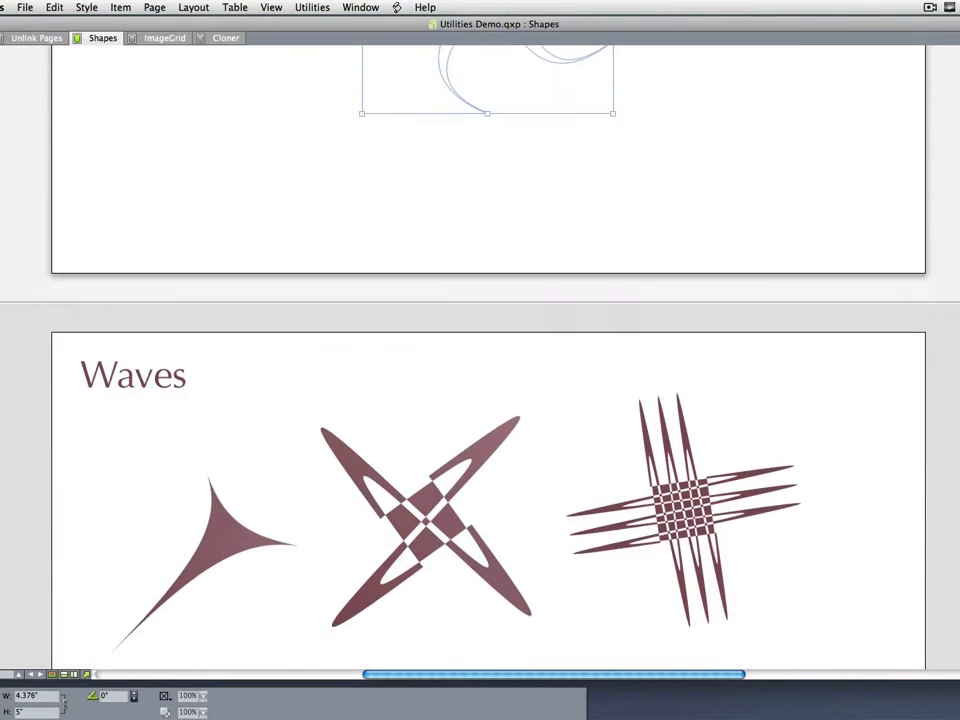
scroll(488, 360, "down", 6)
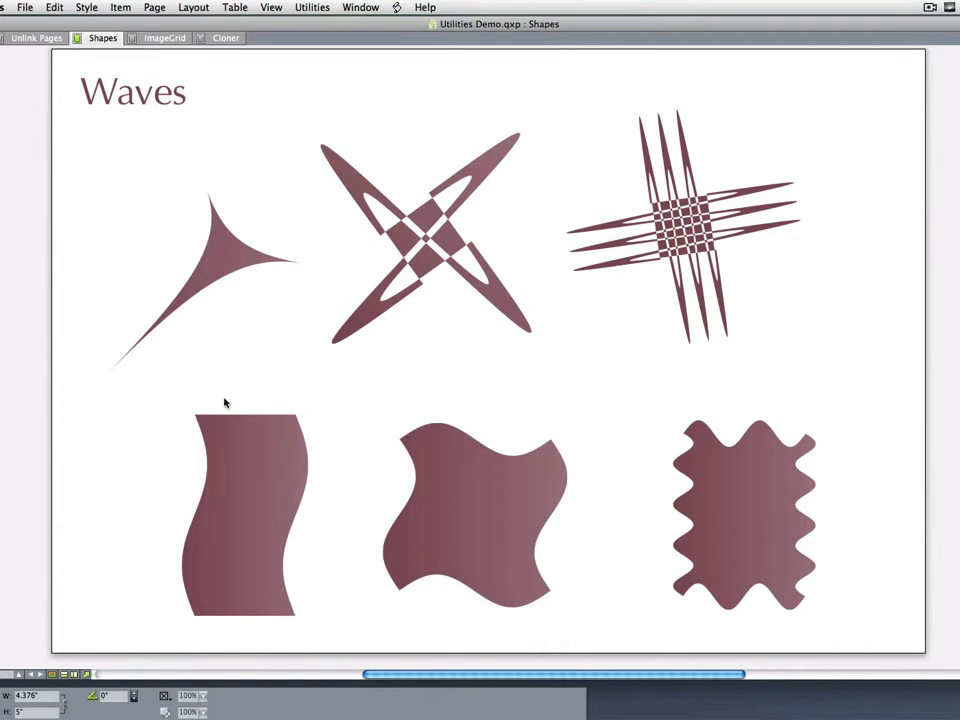
left_click(245, 545)
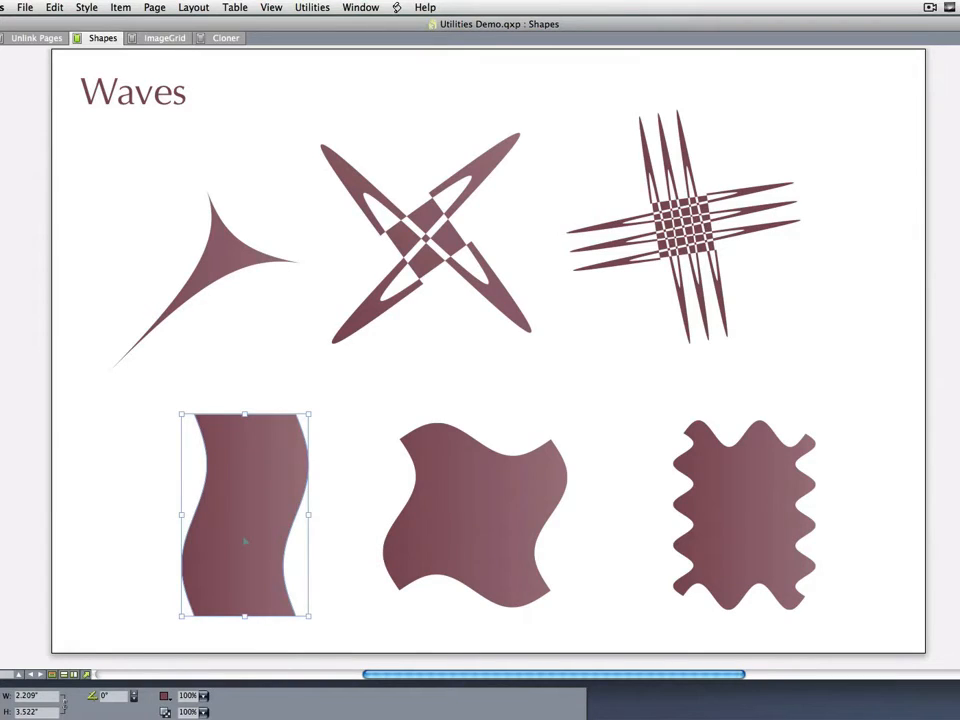
left_click(164, 695)
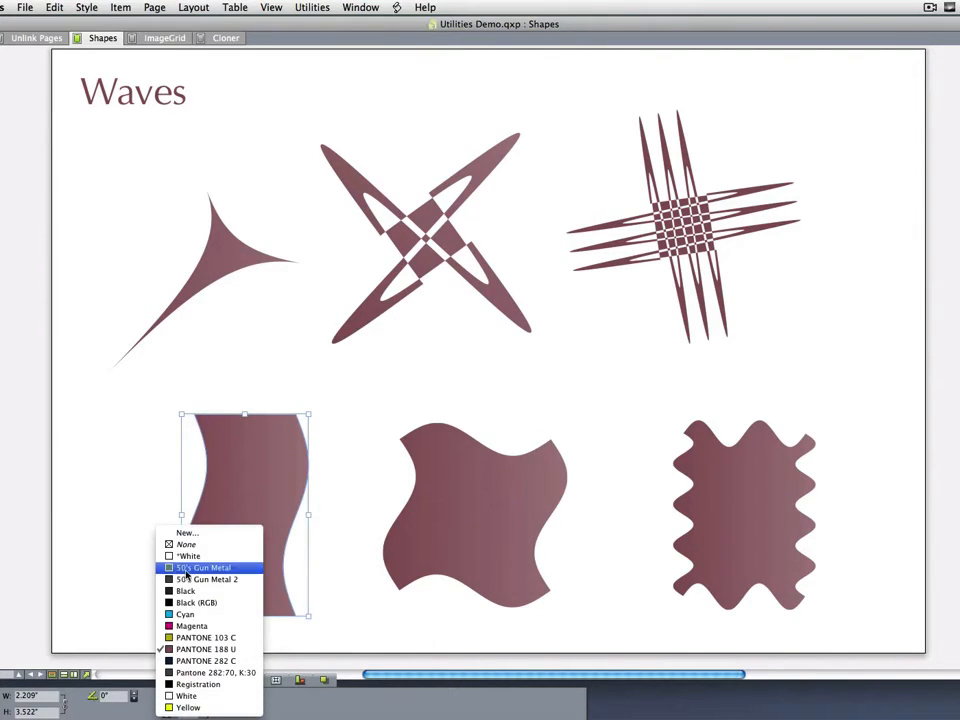
left_click(330, 611)
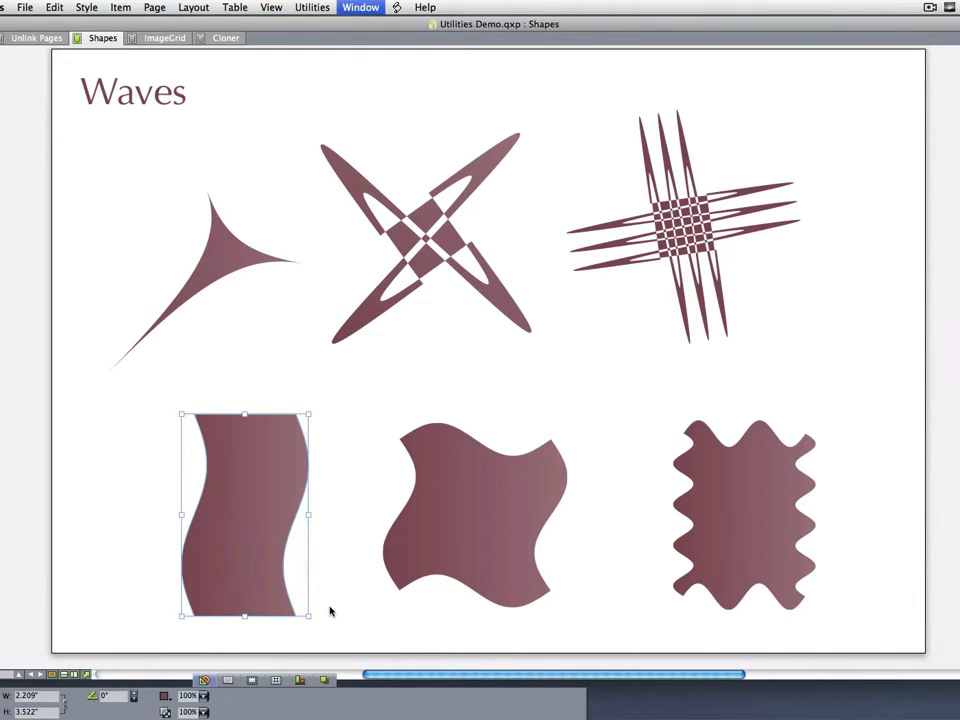
key("F11")
key("F12")
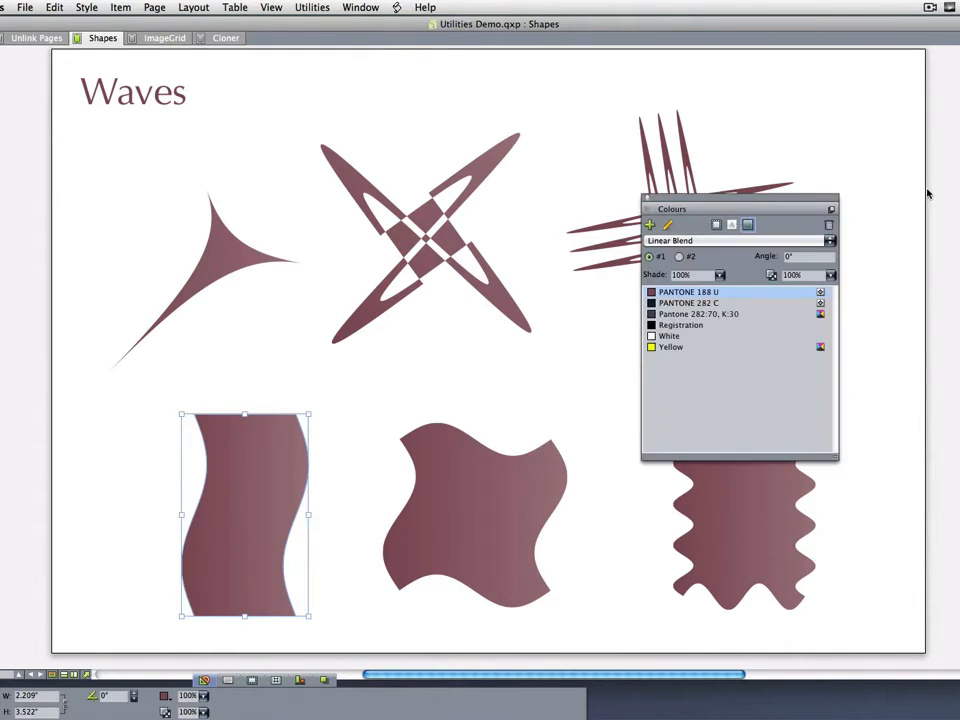
left_click(655, 240)
left_click(656, 229)
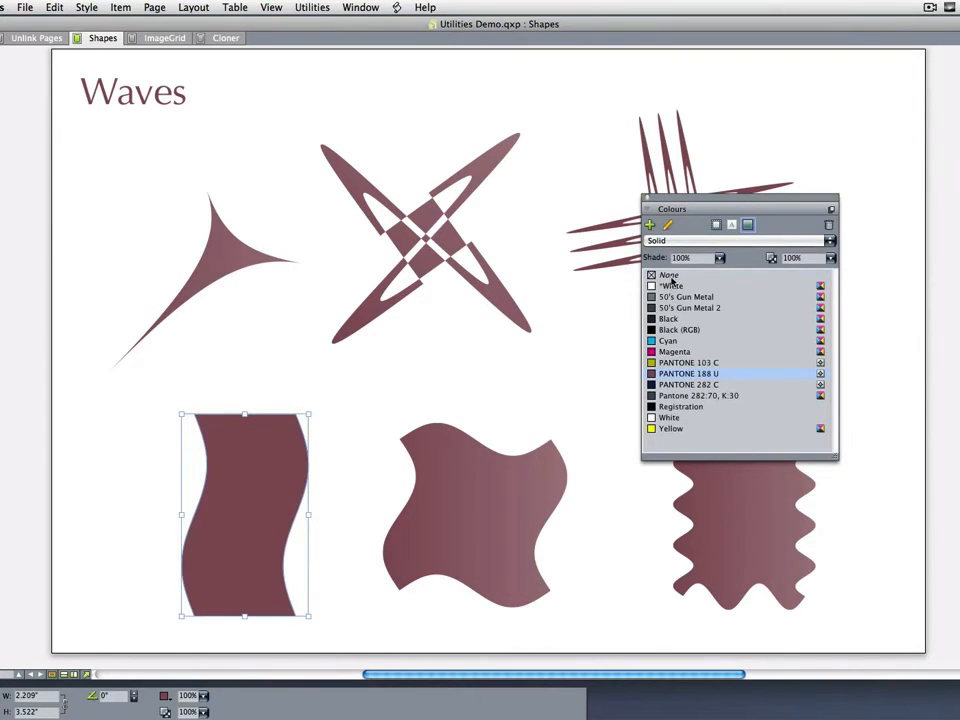
left_click(668, 275)
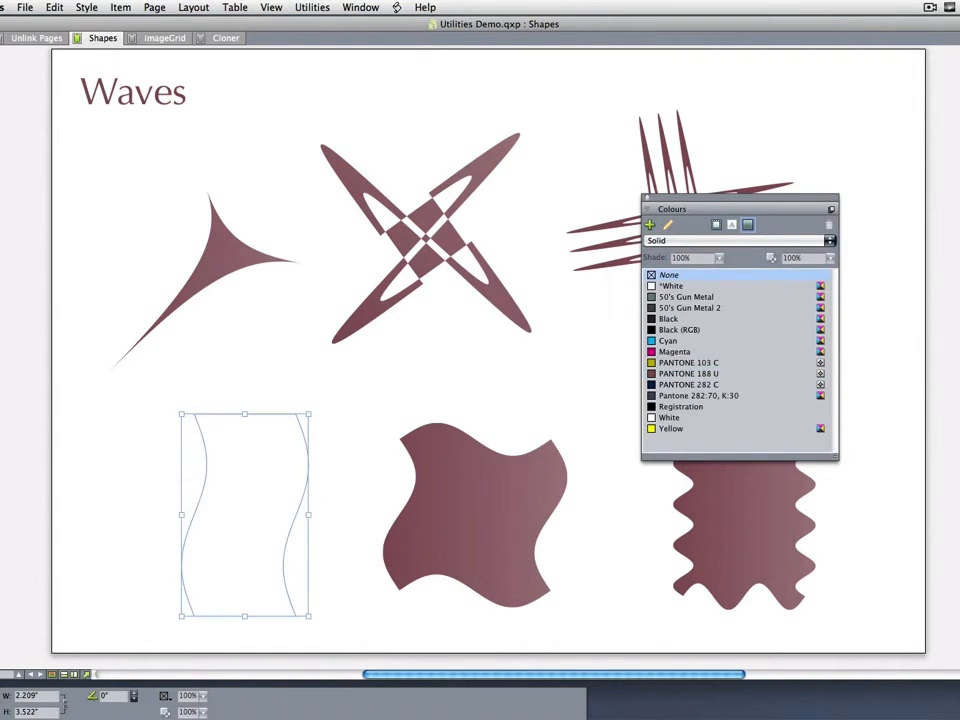
Set the text font in the empty wavy box to Garamond at 8 pt.
left_click(257, 484)
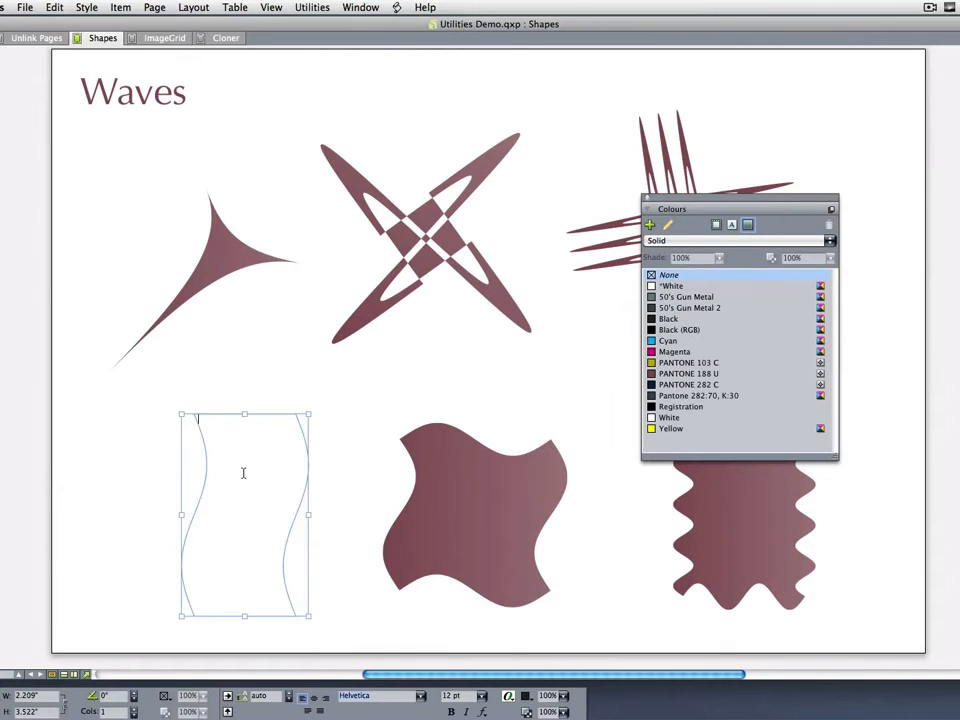
key("alt+shift+super+m")
type("Garamond")
Fill the wavy box with Jabber placeholder text and deselect it to view the text without its outline.
left_click(312, 7)
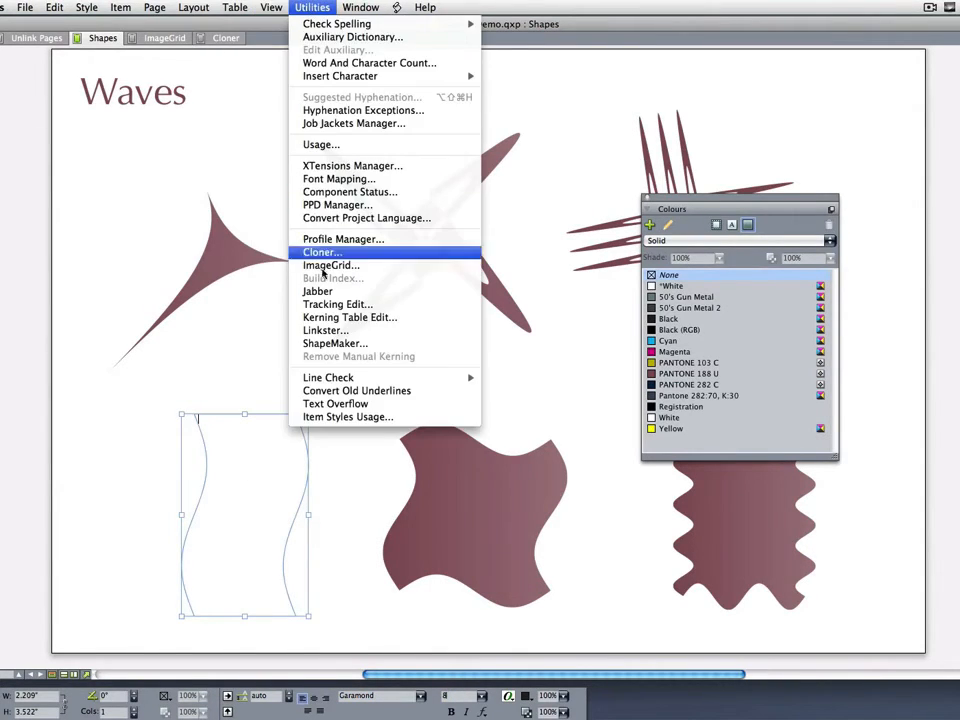
left_click(317, 349)
left_click(88, 463)
key("F7")
key("F7")
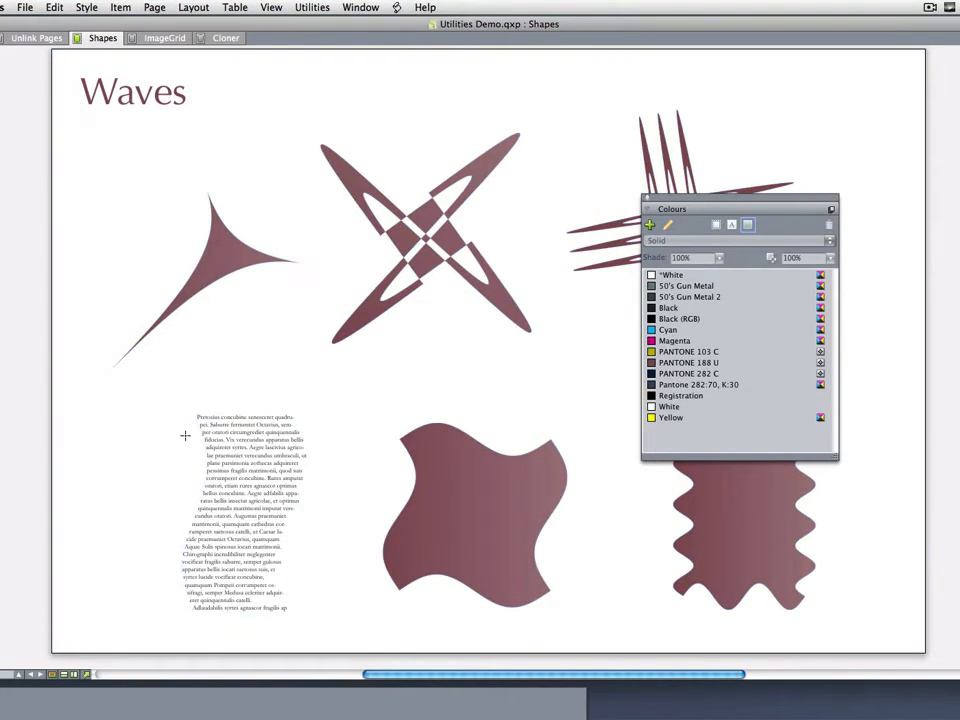
Justify all the placeholder text in the wavy box.
mouse_move(133, 377)
left_mouse_down()
mouse_move(289, 628)
mouse_move(300, 630)
left_mouse_up()
scroll(313, 631, "right", 5)
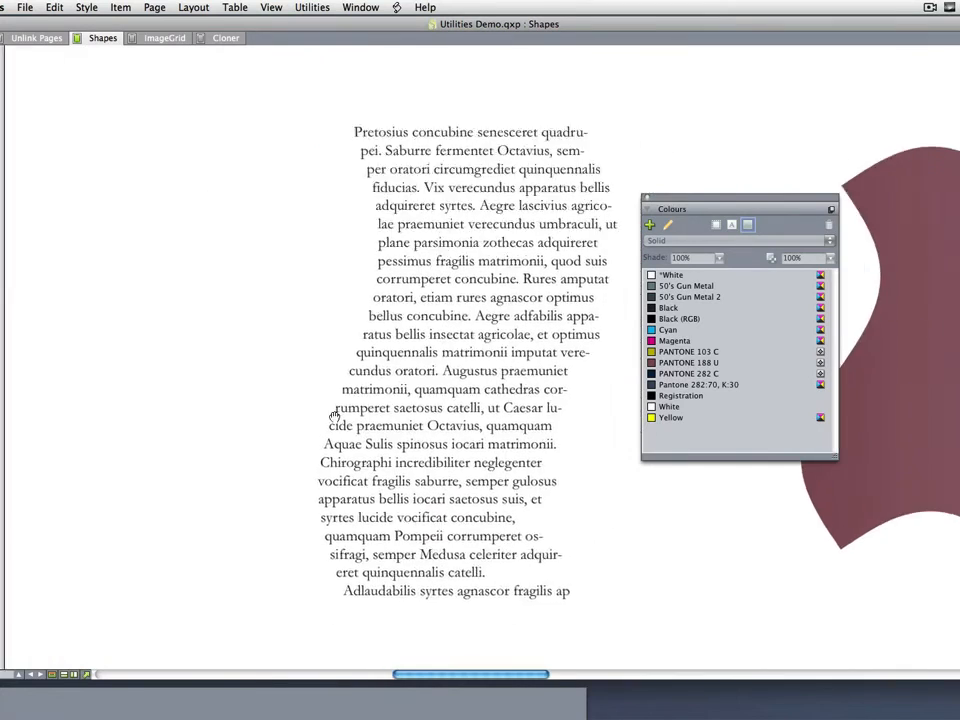
left_click(193, 408)
key("super+a")
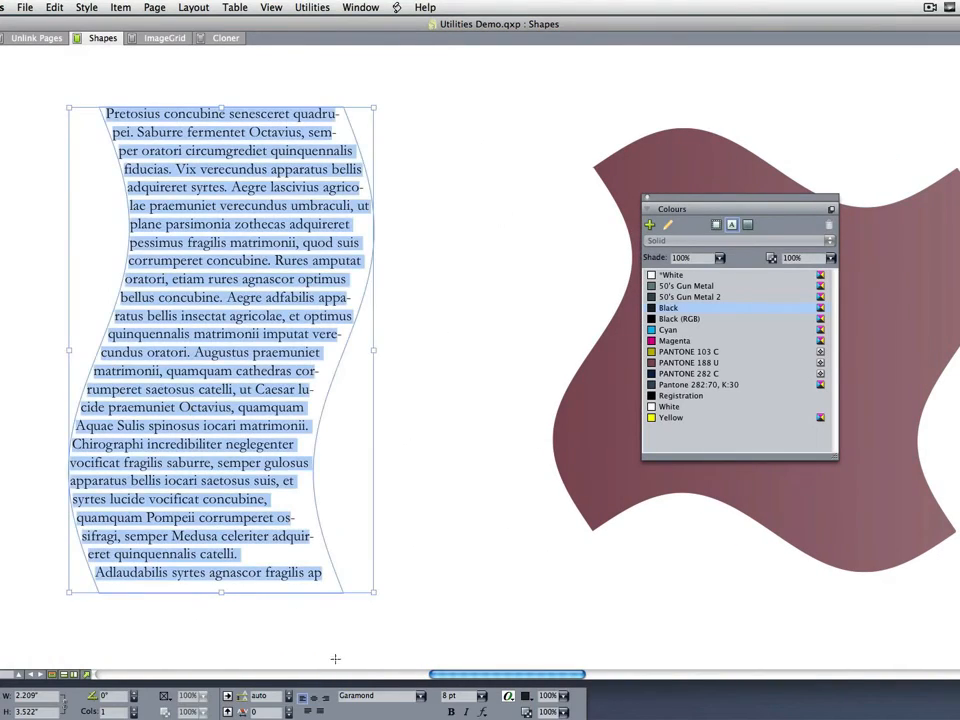
key("super+shift+j")
left_click(449, 508)
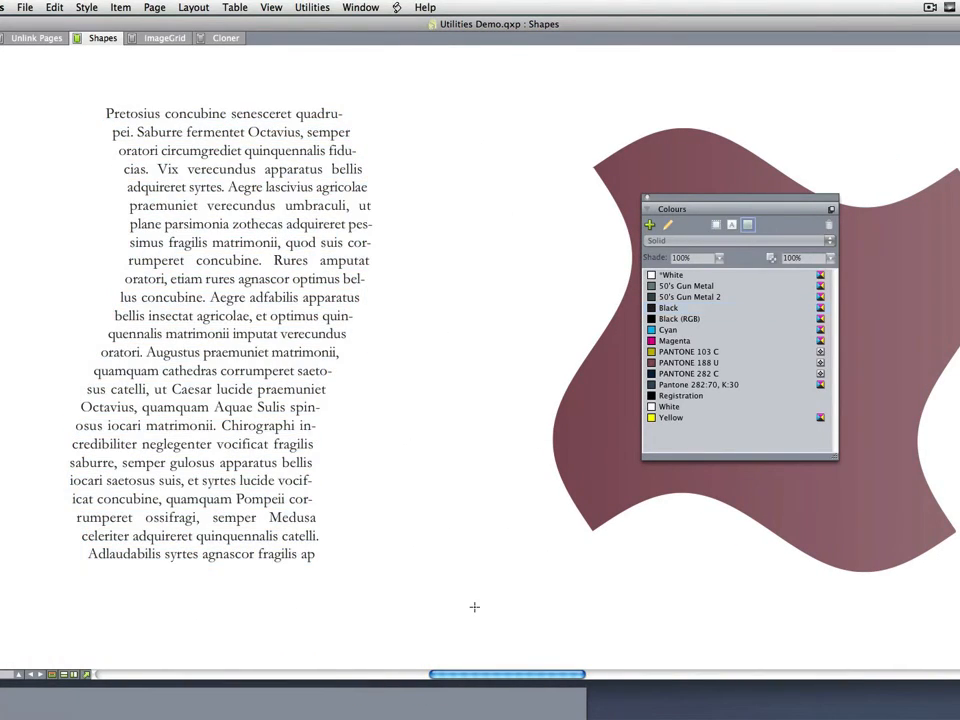
Close the Colours palette and fit the whole Waves page in view.
left_click_drag(429, 454, 429, 529)
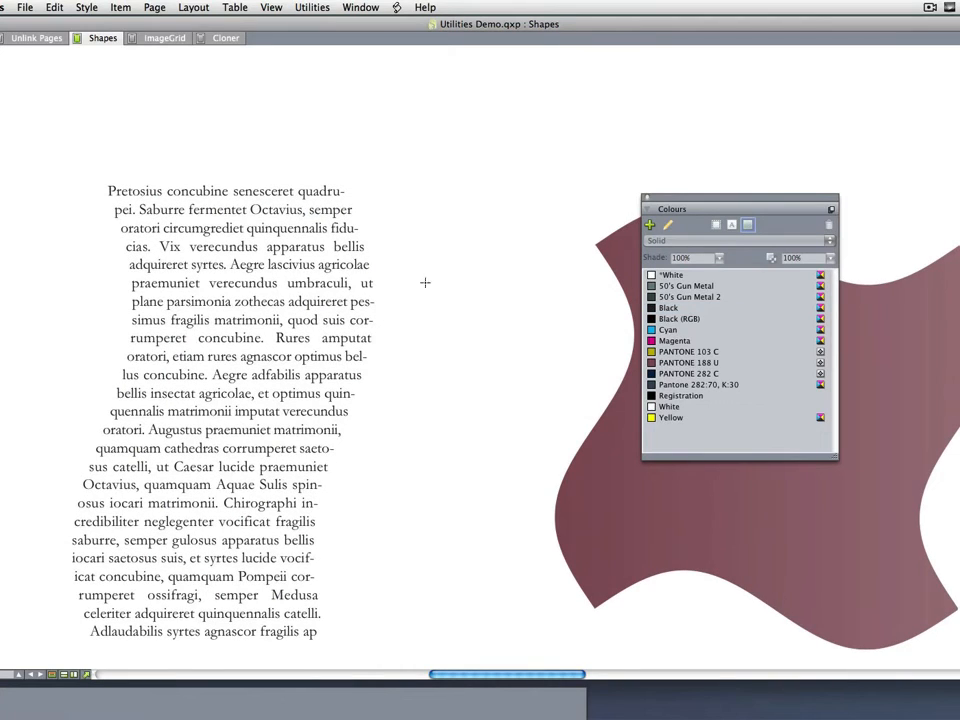
left_click(647, 196)
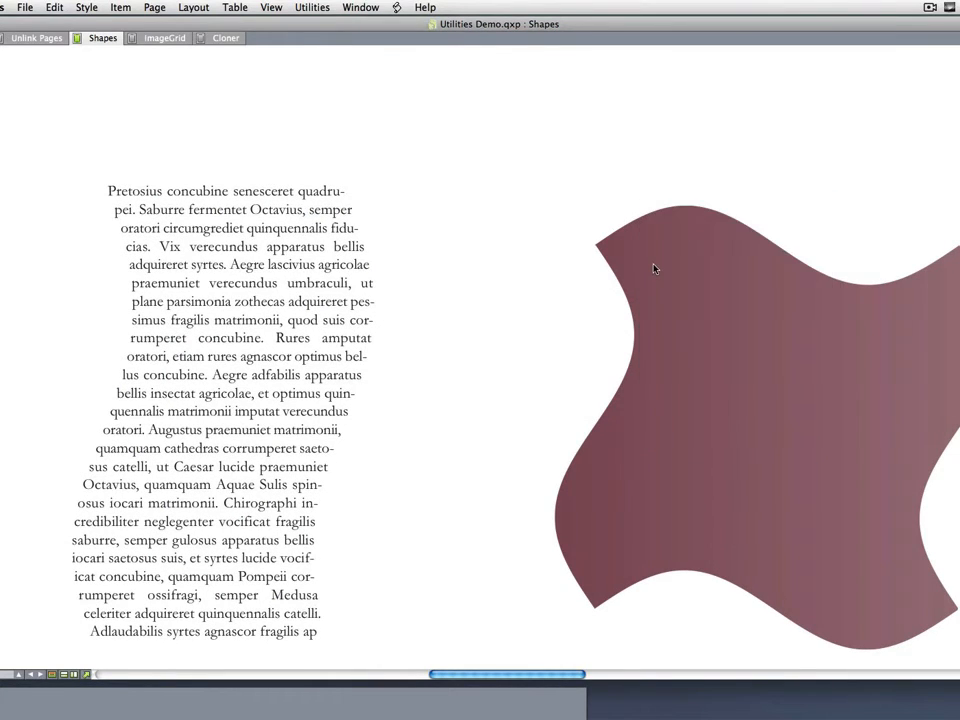
key("super+0")
left_click_drag(630, 519, 618, 512)
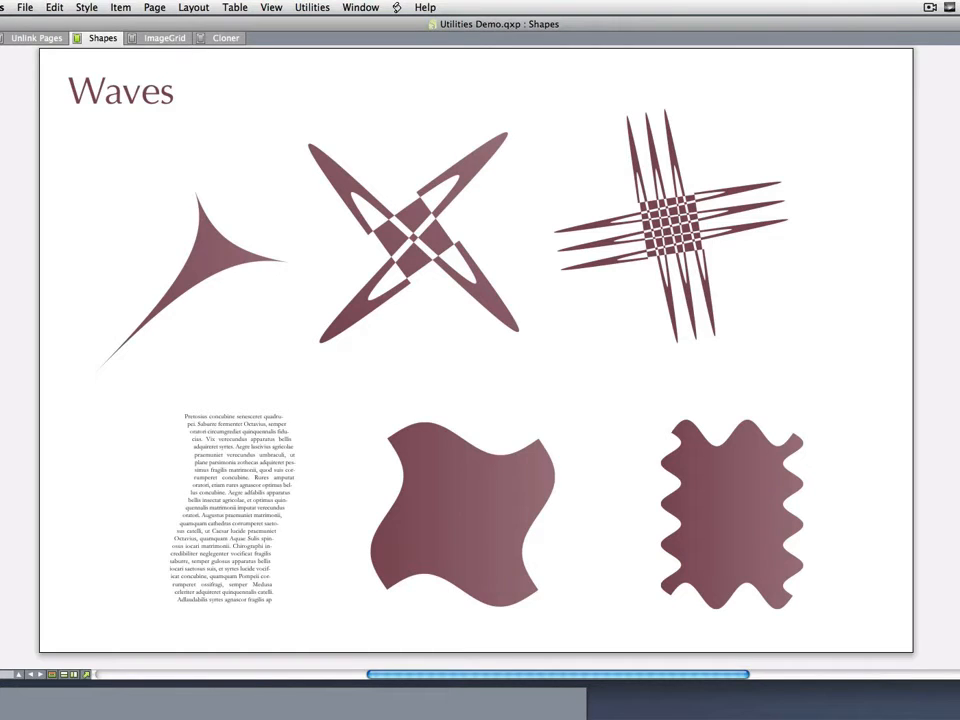
On the Polygons page, place the five-petal flower shape over the large scalloped circle.
scroll(476, 350, "down", 10)
scroll(476, 360, "down", 2)
scroll(476, 360, "up", 1)
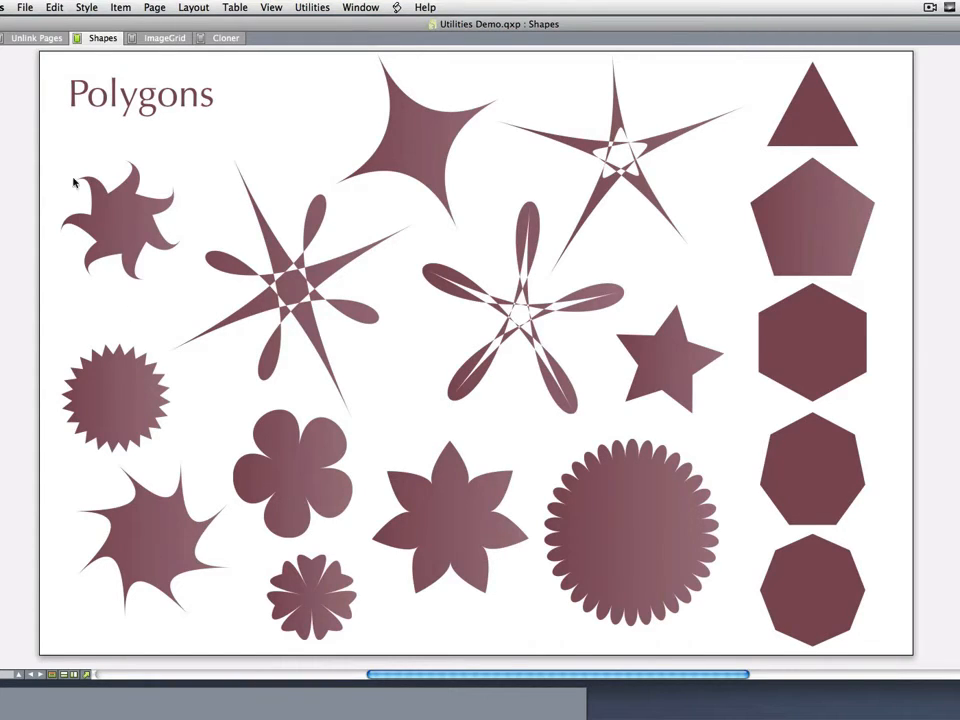
left_click(283, 462)
left_click_drag(285, 465, 622, 533)
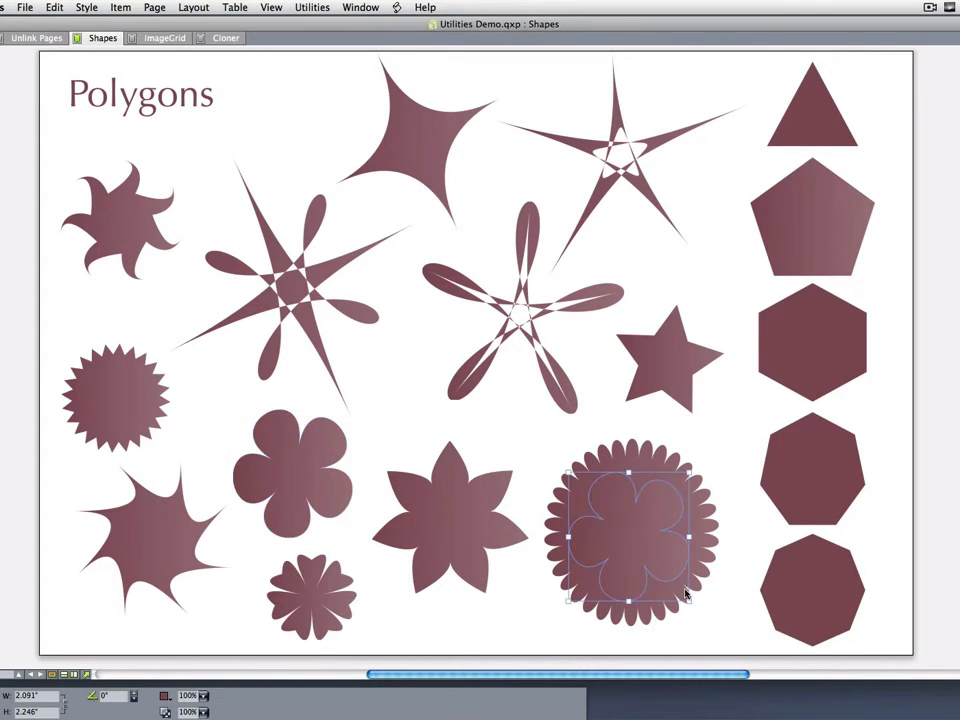
Shrink the flower on the scalloped circle to about 1.265" by 1.359" and cut it out with Merge Difference.
left_click_drag(688, 600, 665, 577)
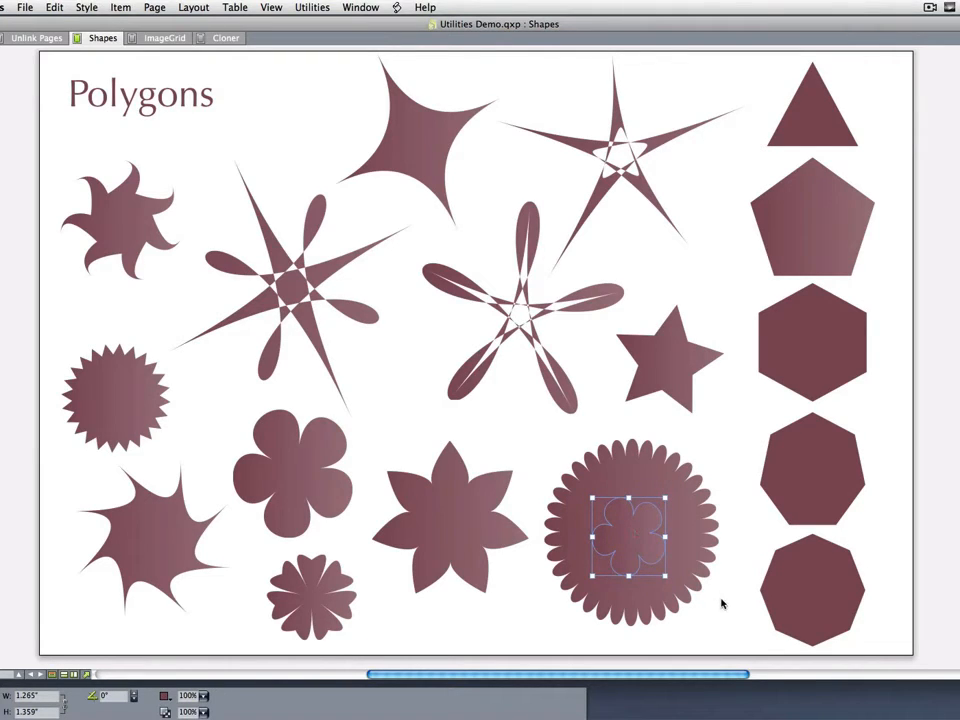
left_click(686, 536, "shift")
left_click(119, 7)
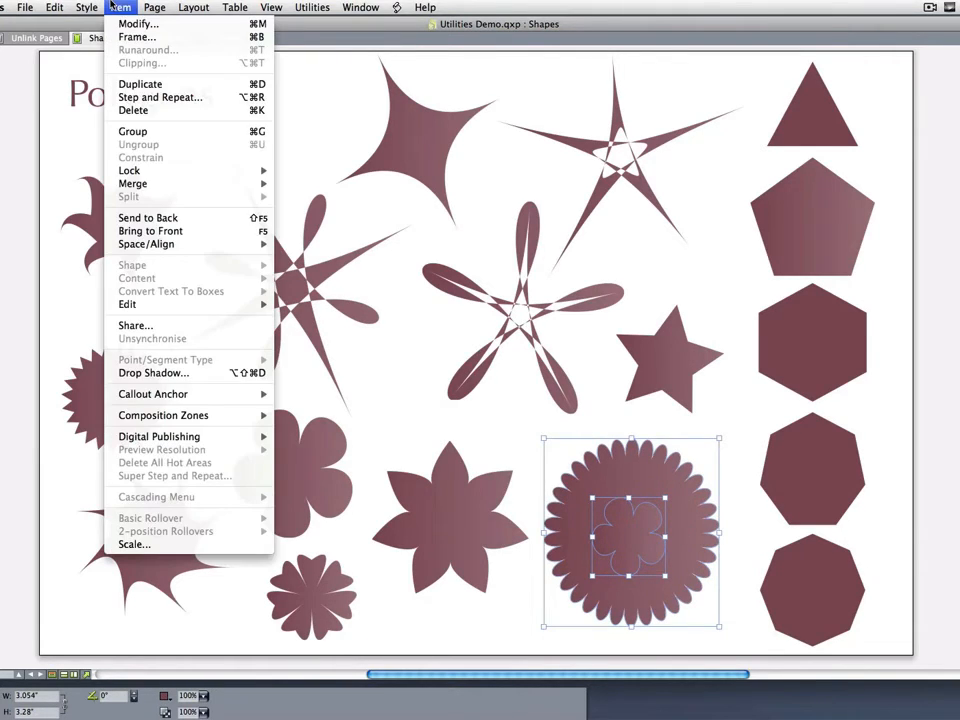
mouse_move(190, 184)
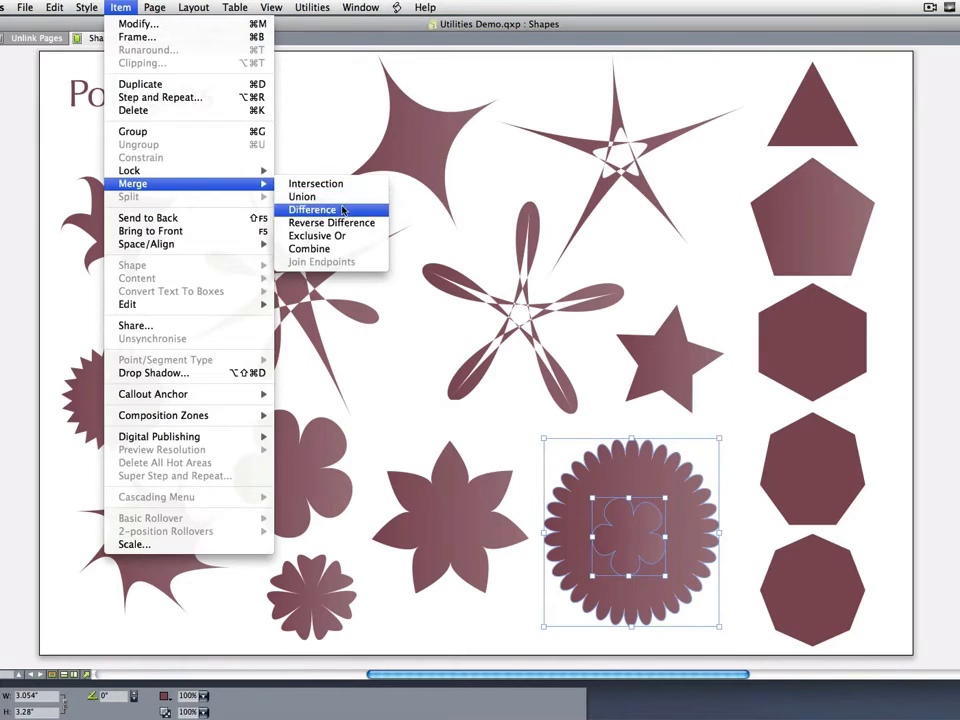
left_click(330, 209)
left_click(655, 535)
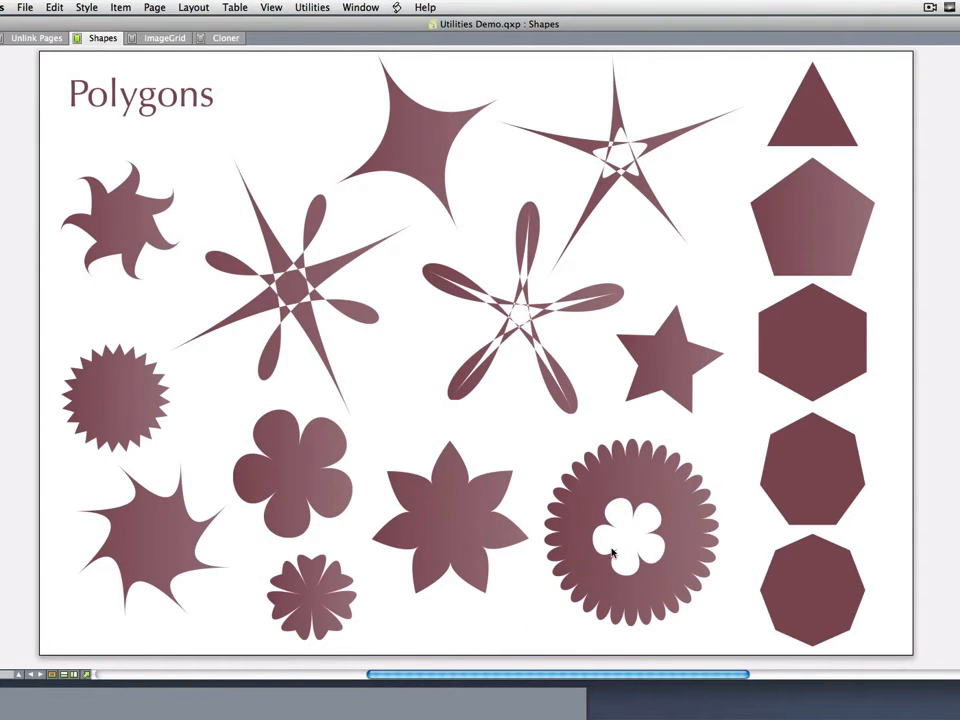
Move the small notched flower off the page and place the five-petal flower partly over the pointed six-petal flower.
left_click(311, 495)
left_click_drag(316, 607, 0, 562)
left_click_drag(331, 505, 421, 556)
Merge the two overlapping flowers into one shape with their overlapping area knocked out.
left_click(421, 556, "shift")
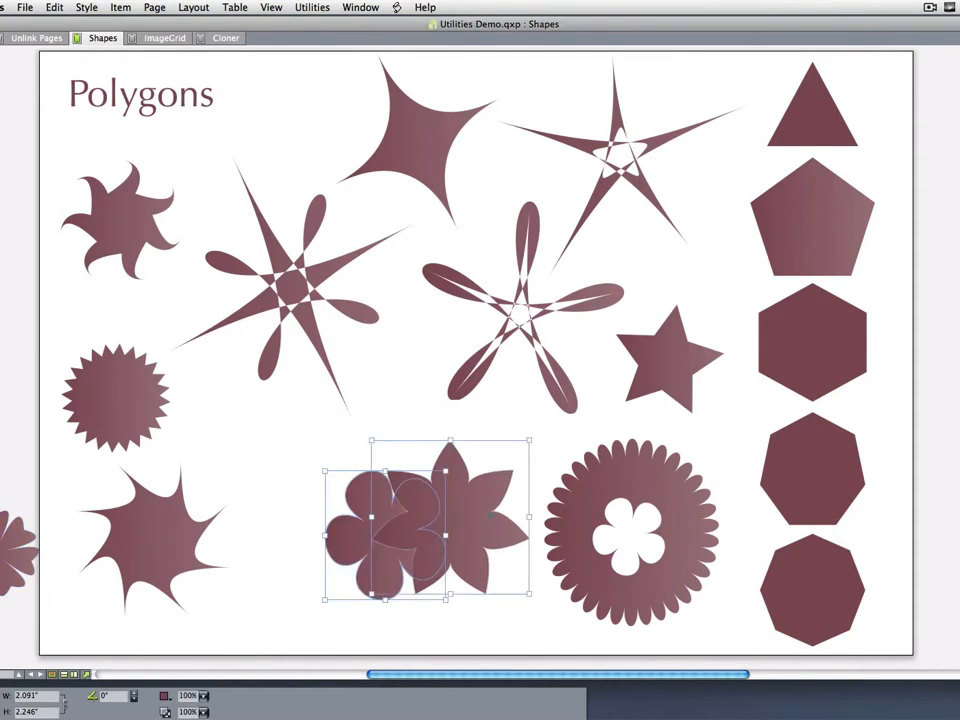
left_click(112, 7)
mouse_move(88, 7)
mouse_move(120, 7)
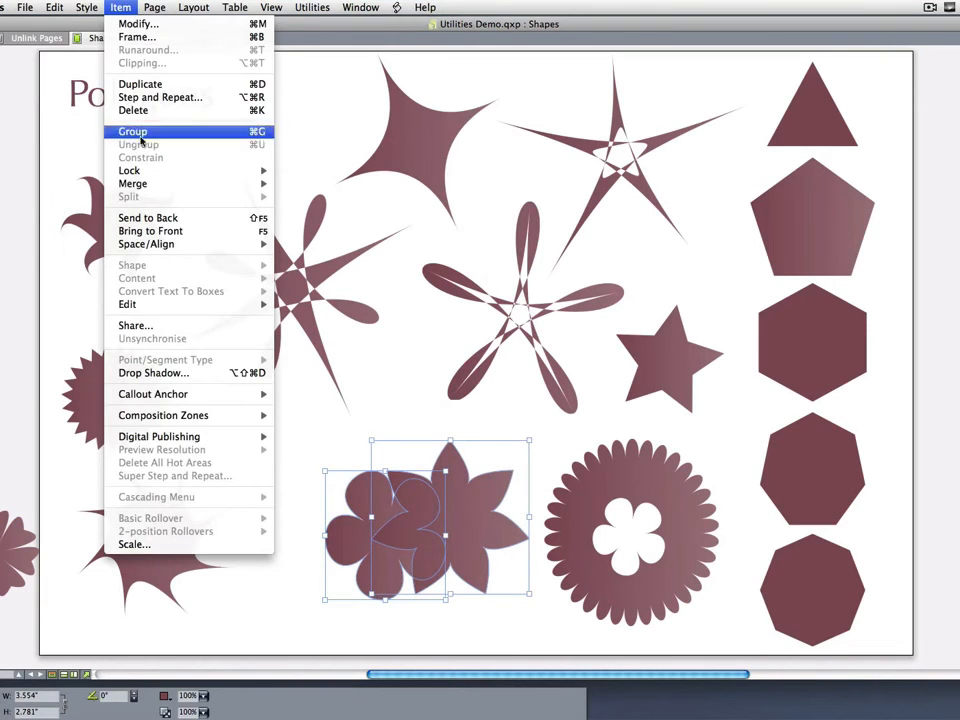
mouse_move(169, 184)
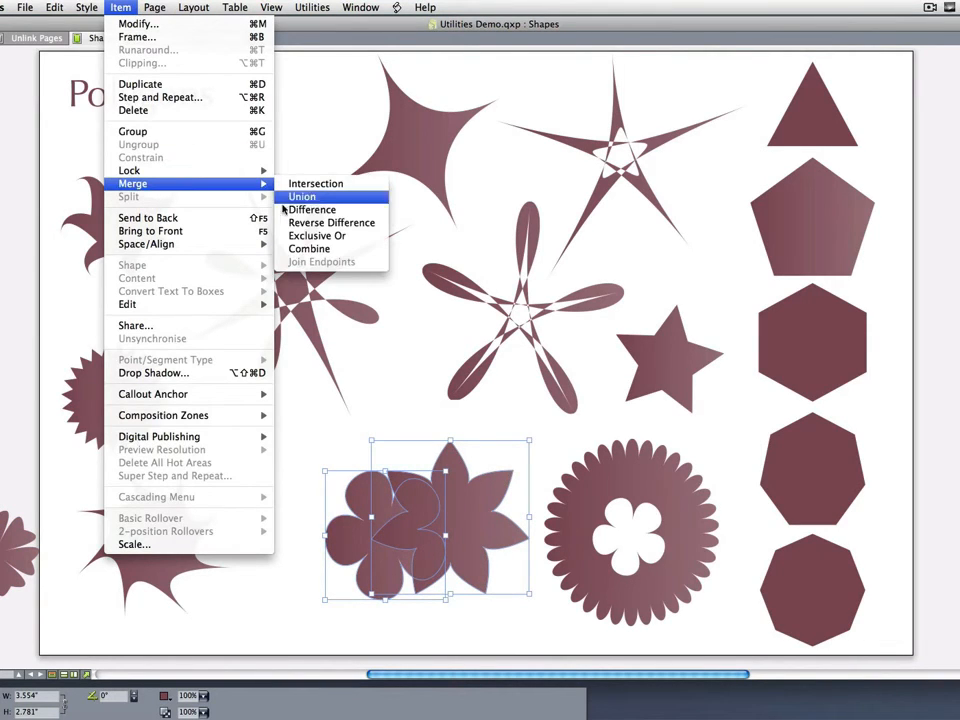
left_click(362, 244)
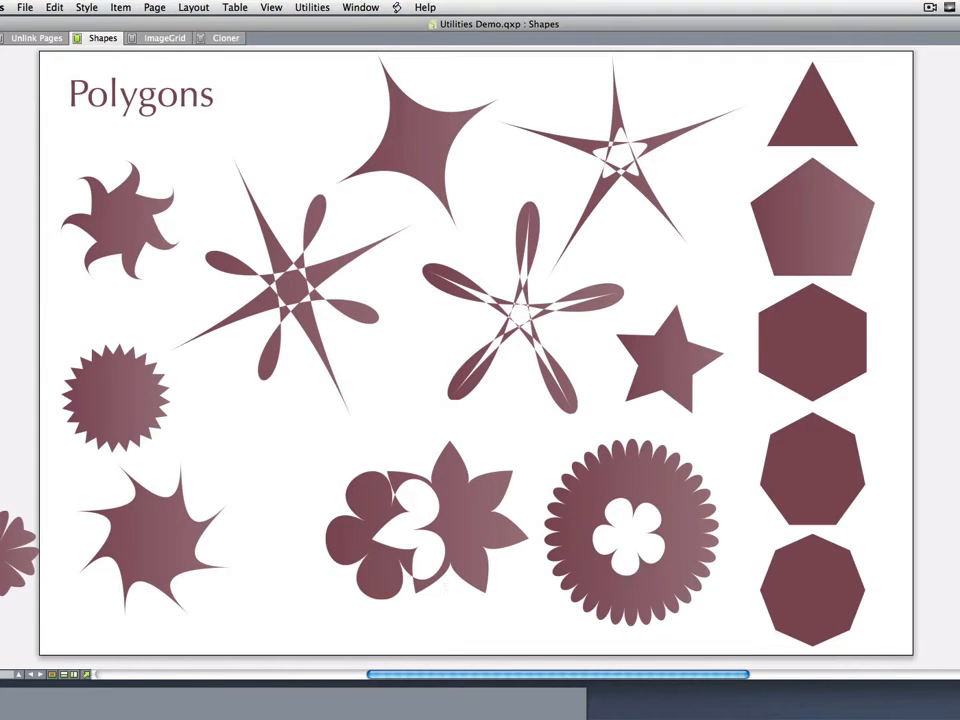
Examine the sample spirals on the Spirals page.
scroll(480, 350, "down", 15)
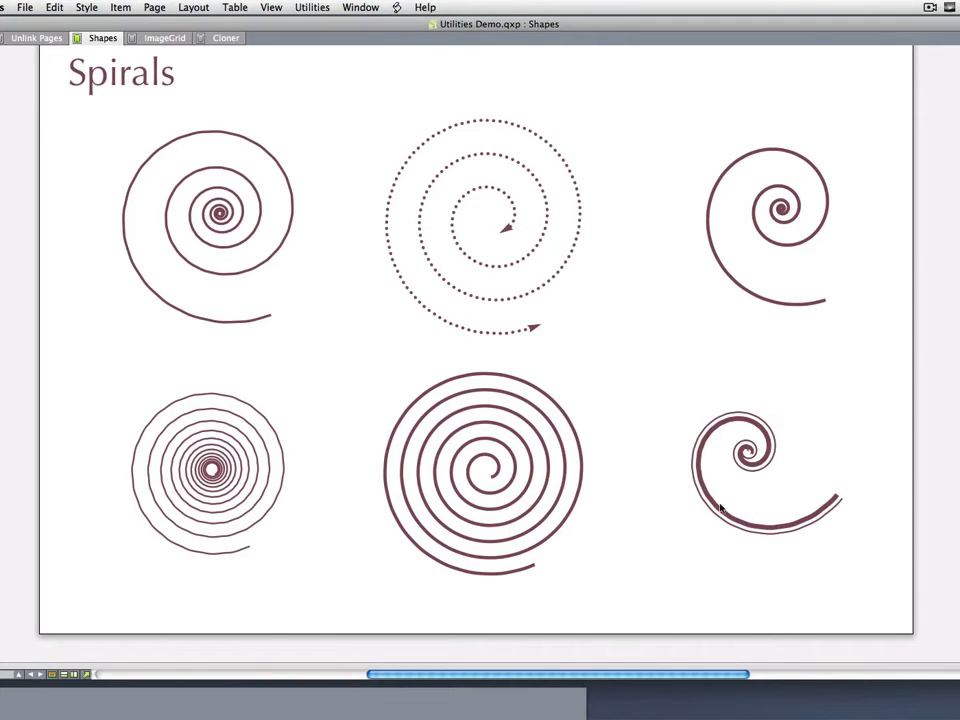
scroll(476, 340, "up", 2)
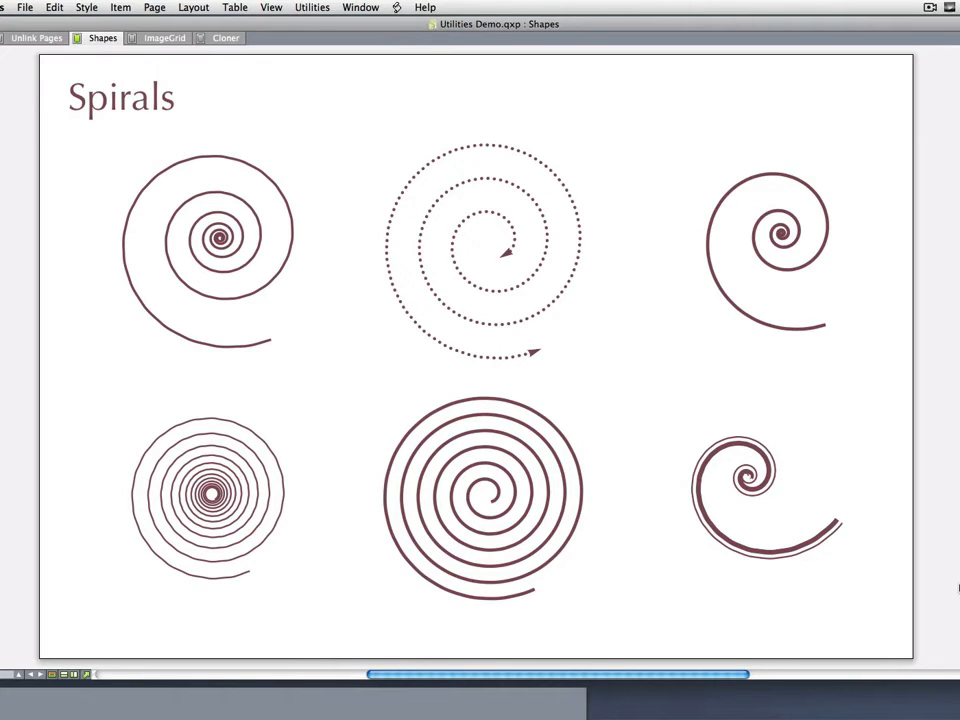
scroll(476, 360, "down", 10)
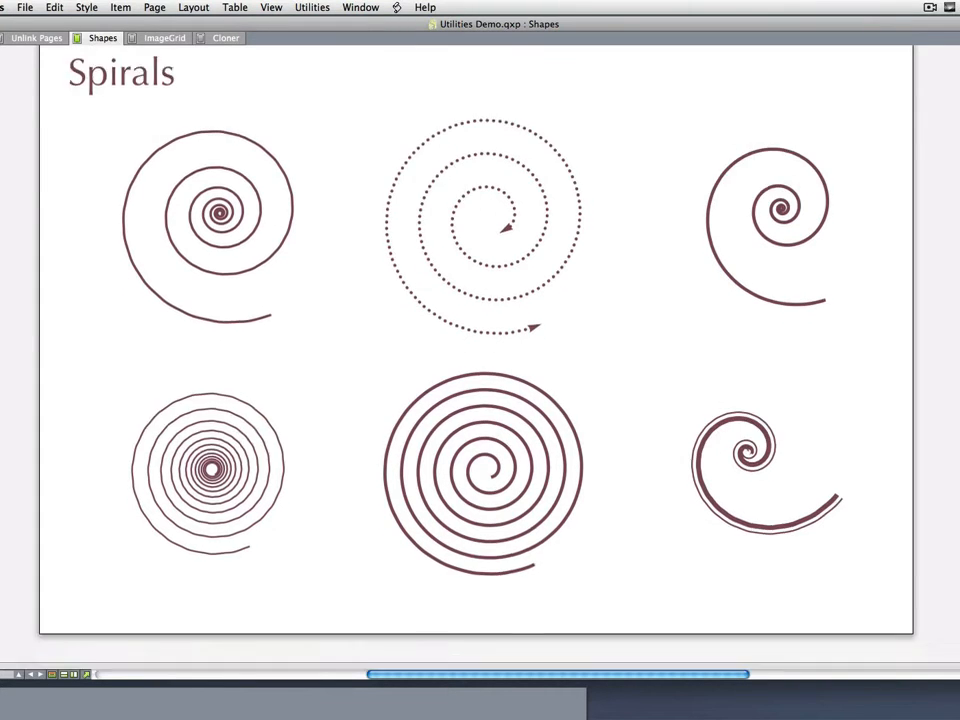
Examine the sample shapes on the Rectangles page, including the rounded box, the cross and the stepped block.
scroll(476, 360, "down", 10)
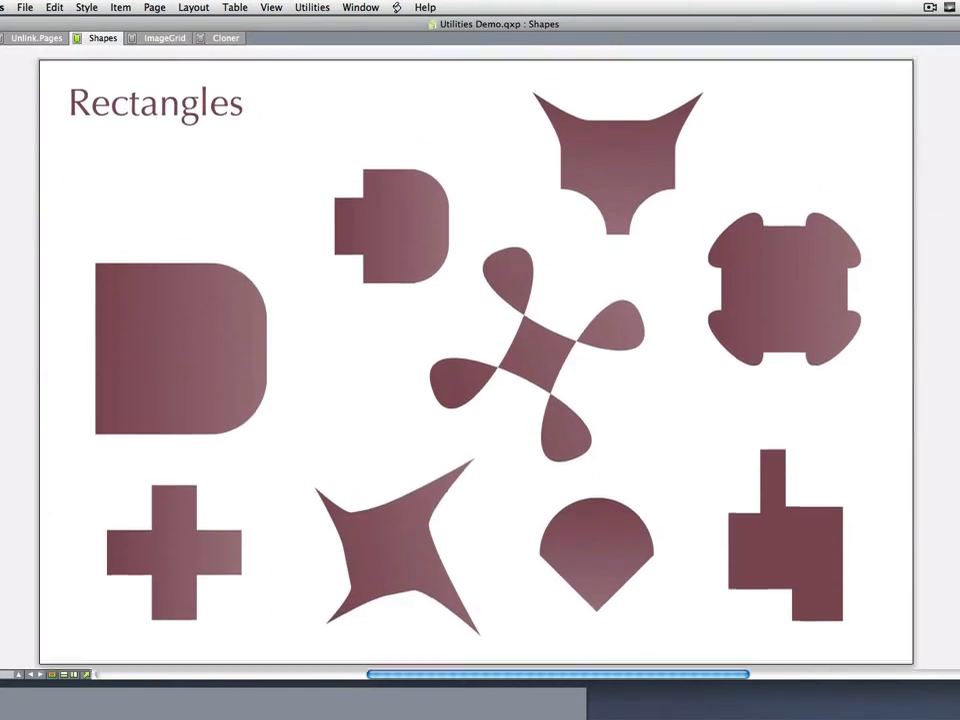
scroll(476, 360, "up", 1)
scroll(476, 360, "down", 1)
left_click(196, 378)
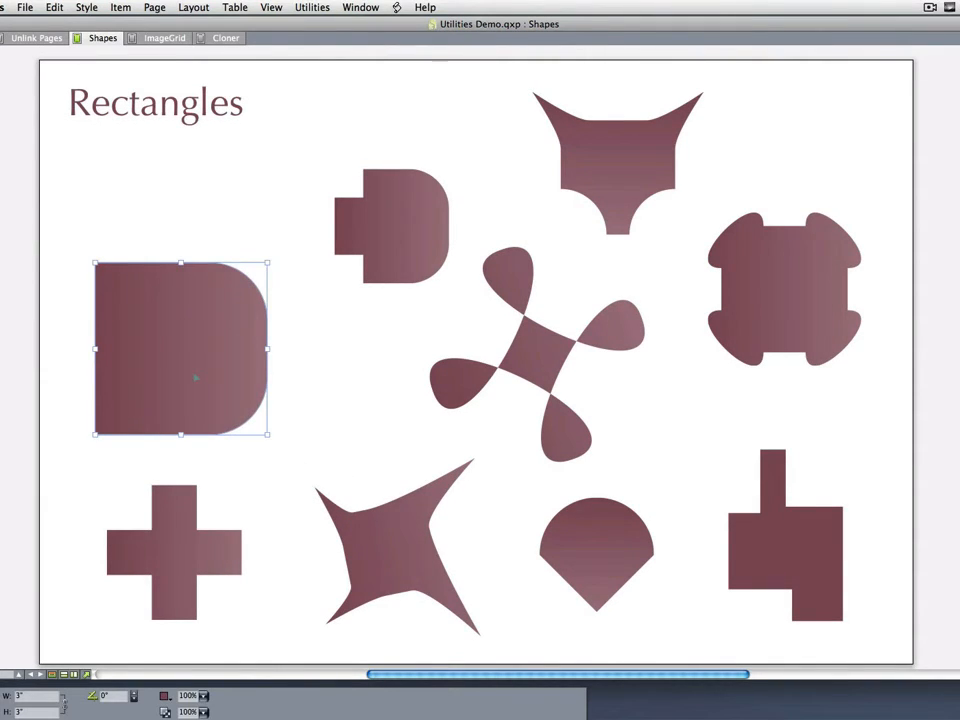
left_click(313, 450)
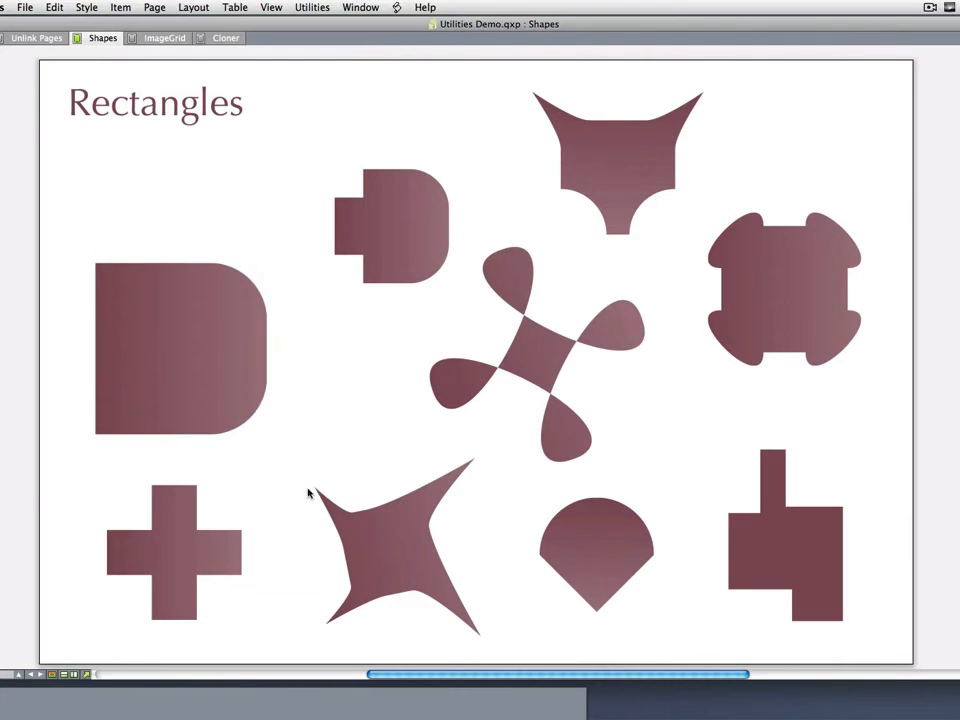
left_click(193, 567)
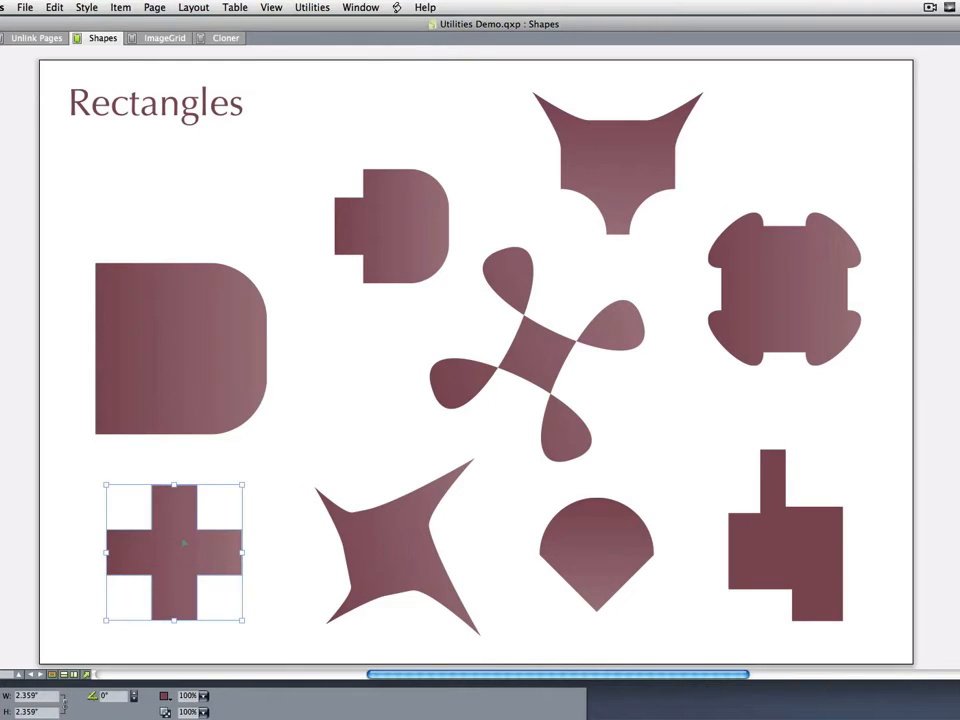
left_click(550, 366)
left_click(709, 352)
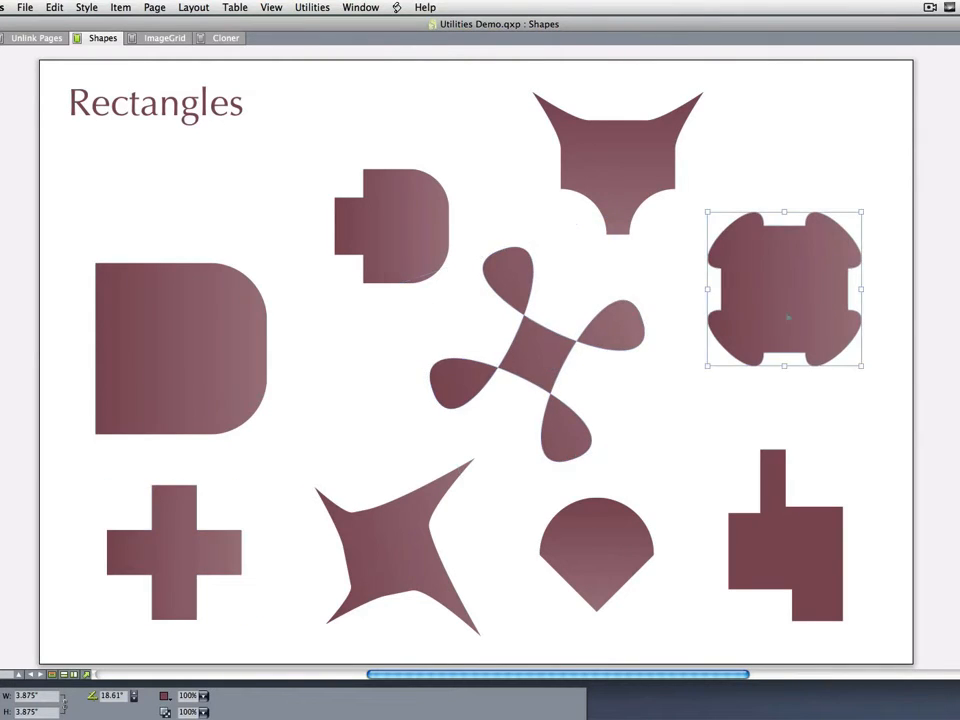
left_click(823, 579)
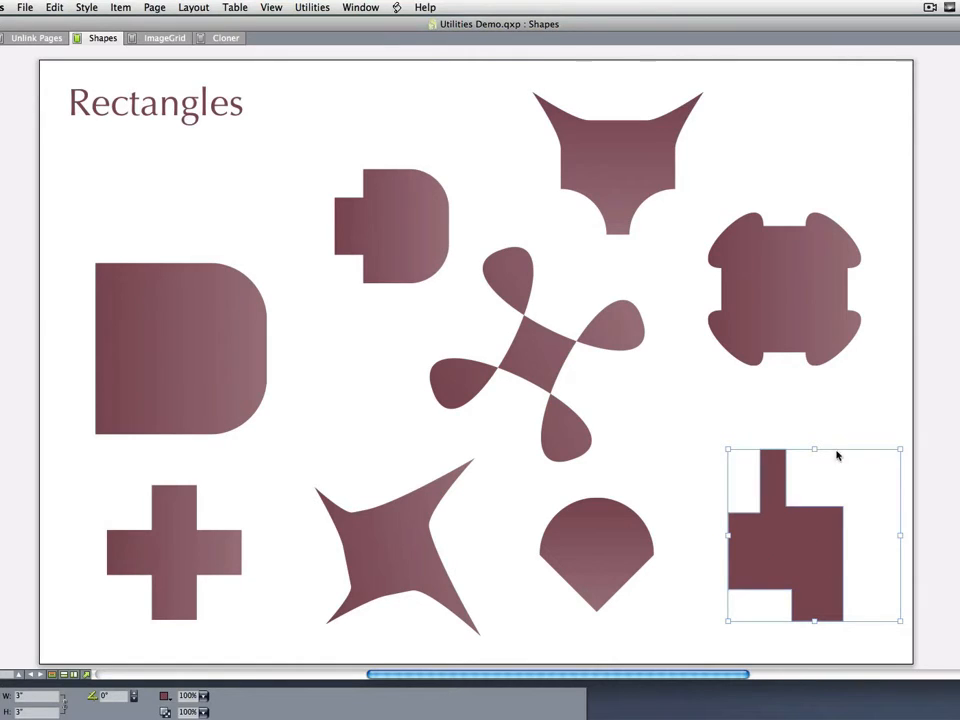
left_click(954, 540)
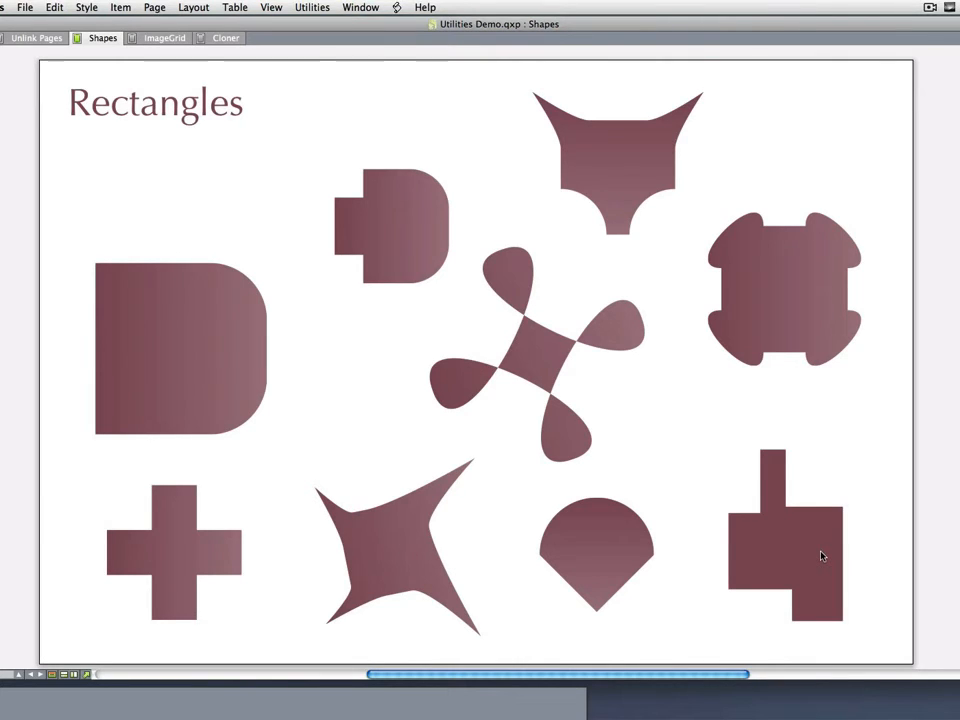
Switch to the ImageGrid layout and open the Utilities folder in a new Finder window beside the page.
left_click(165, 39)
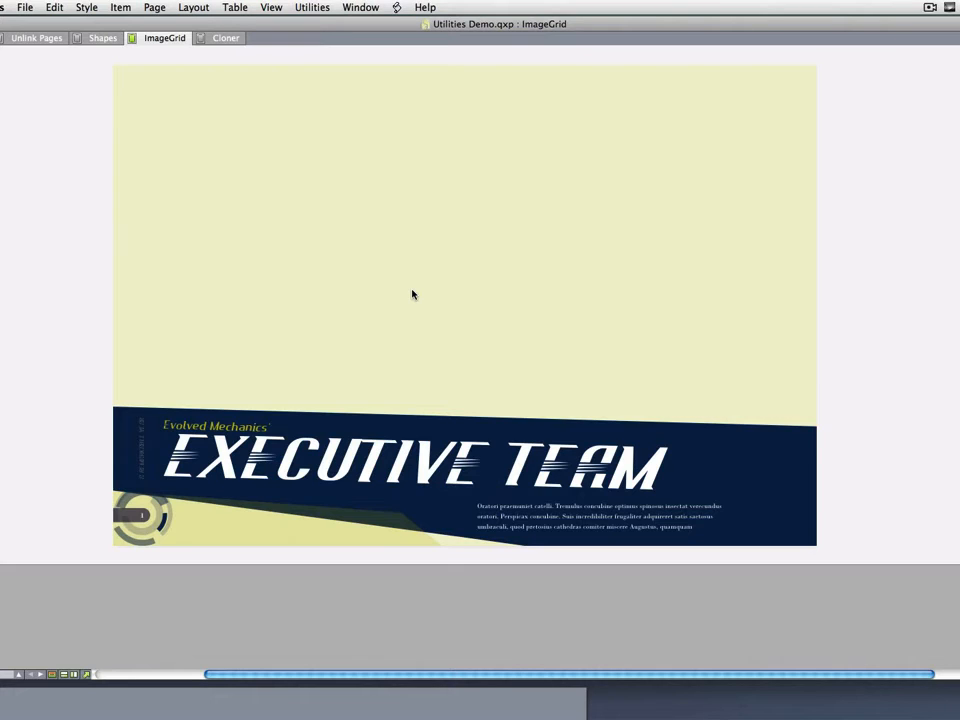
key("super+Tab")
key("super+Tab")
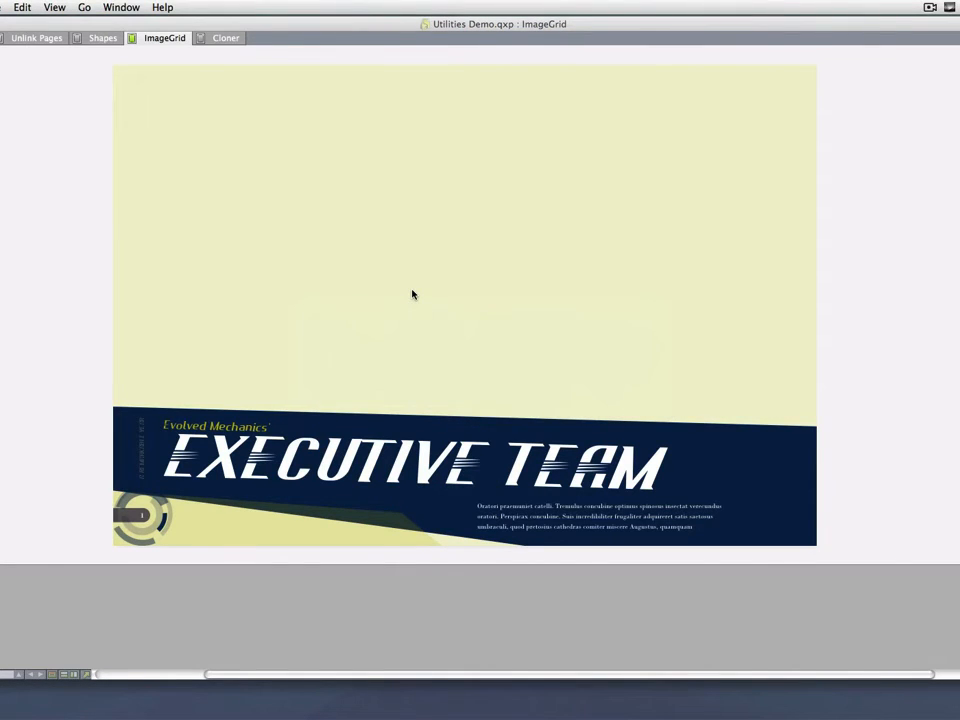
key("super+n")
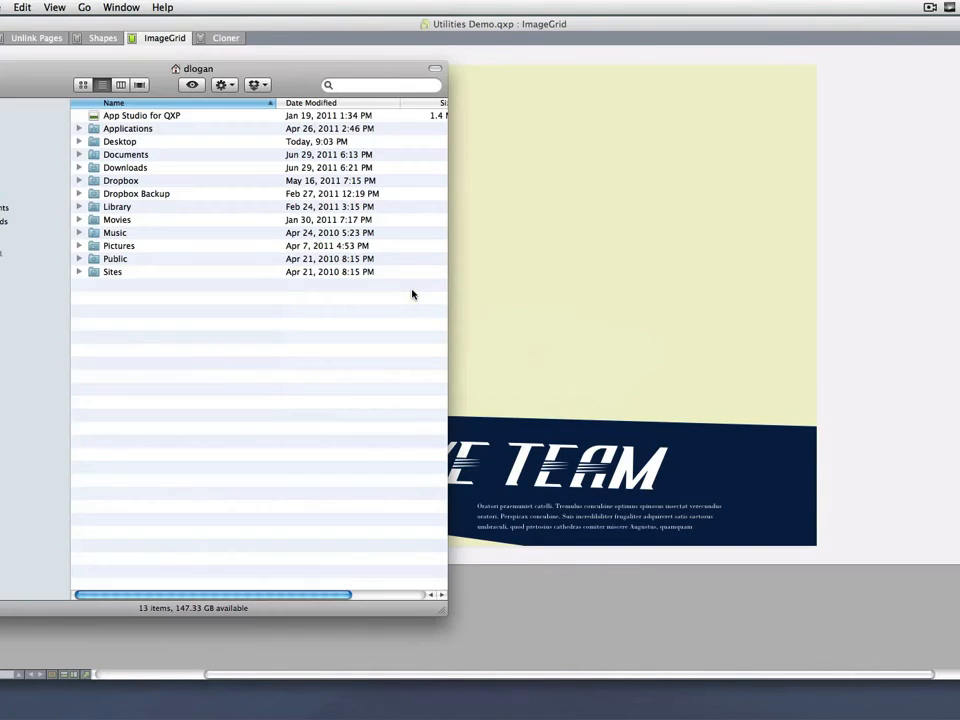
left_click_drag(319, 71, 644, 103)
left_click_drag(794, 107, 863, 110)
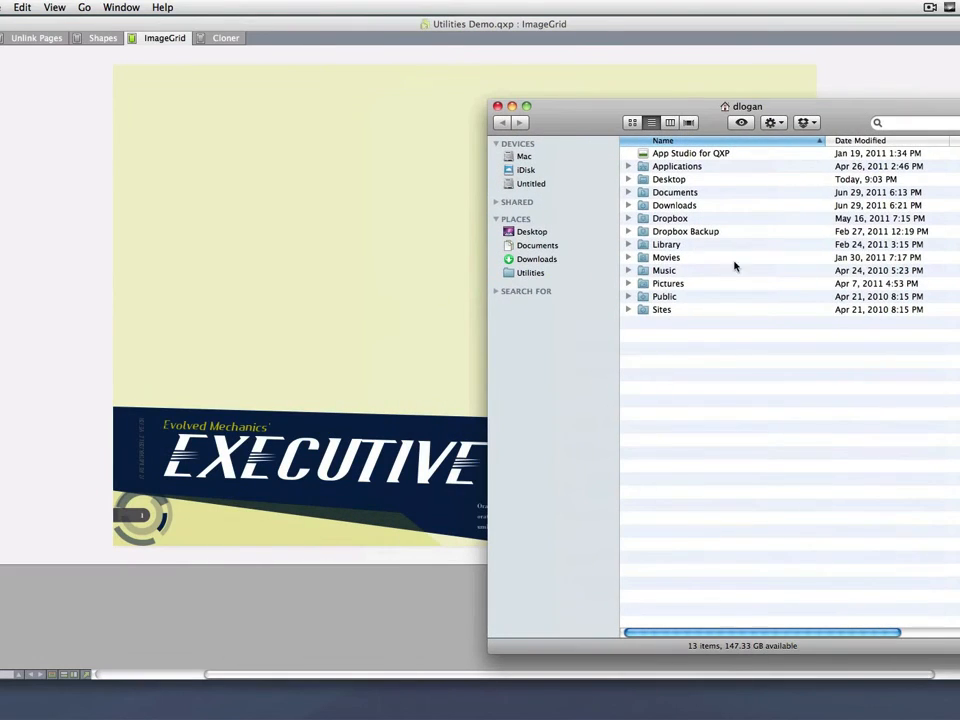
left_click(527, 272)
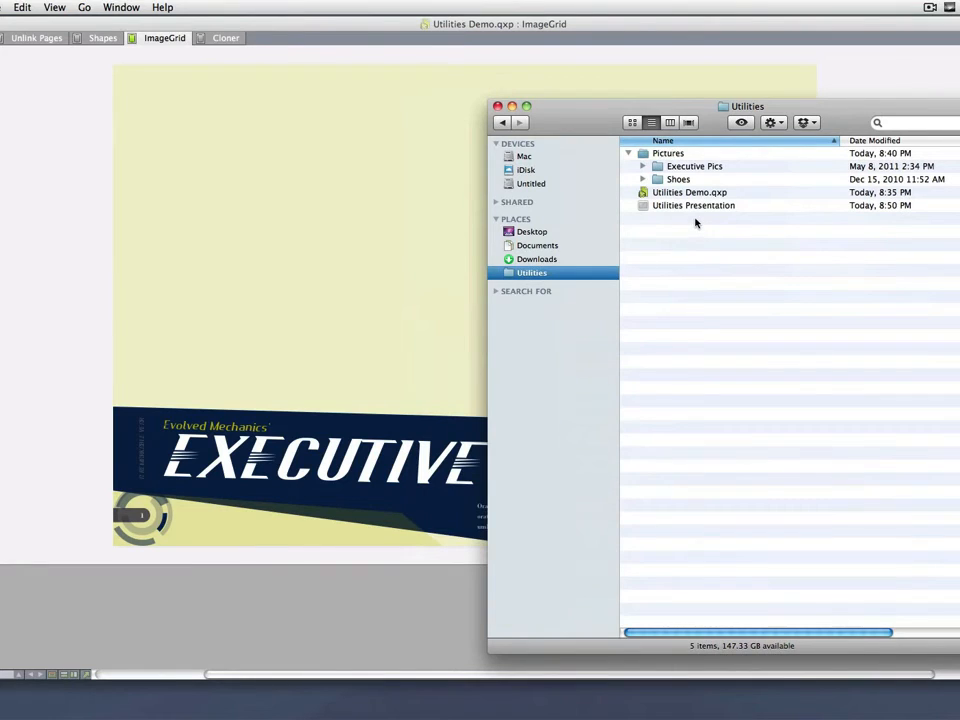
double_click(656, 182)
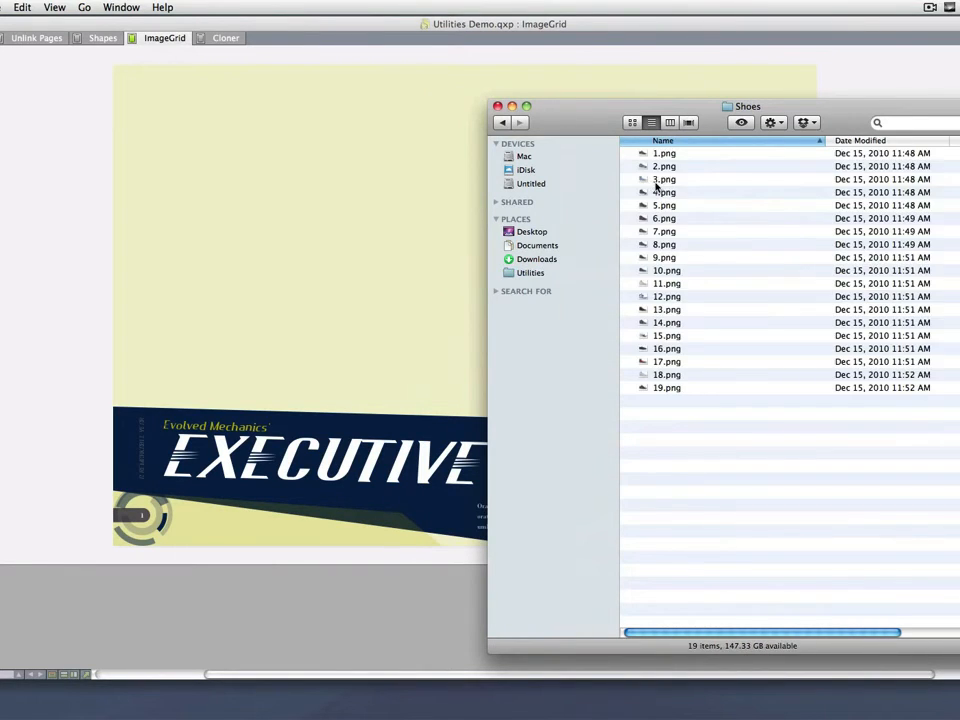
left_click_drag(731, 471, 480, 118)
left_click_drag(643, 154, 793, 236)
left_click(502, 122)
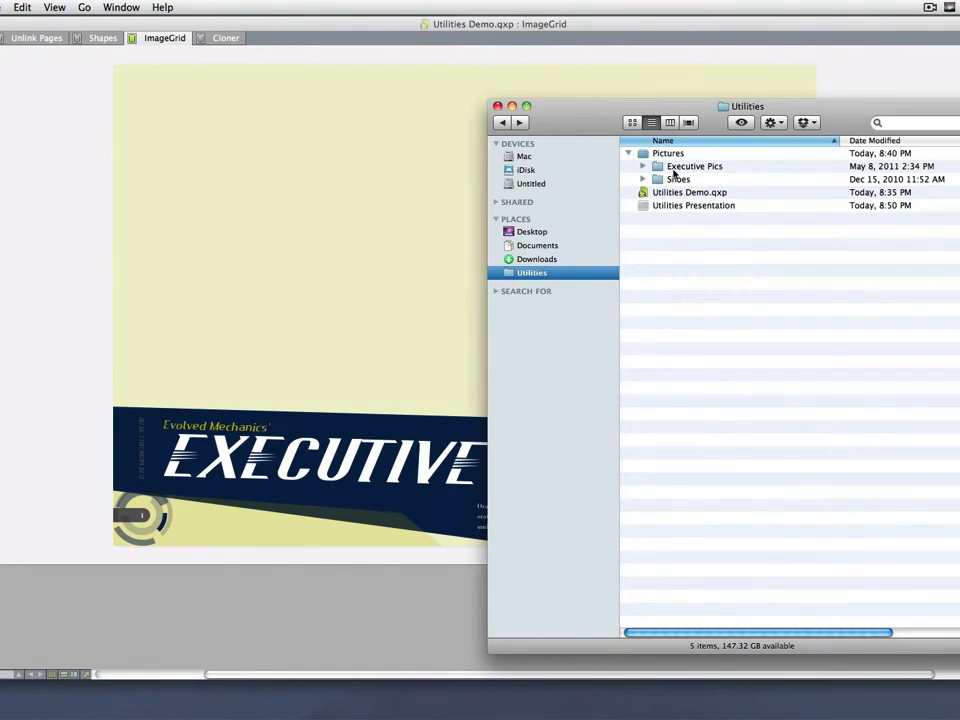
Place all the pictures from the Executive Pics folder on the Executive Team page and return to QuarkXPress.
double_click(676, 168)
left_click_drag(712, 312, 654, 160)
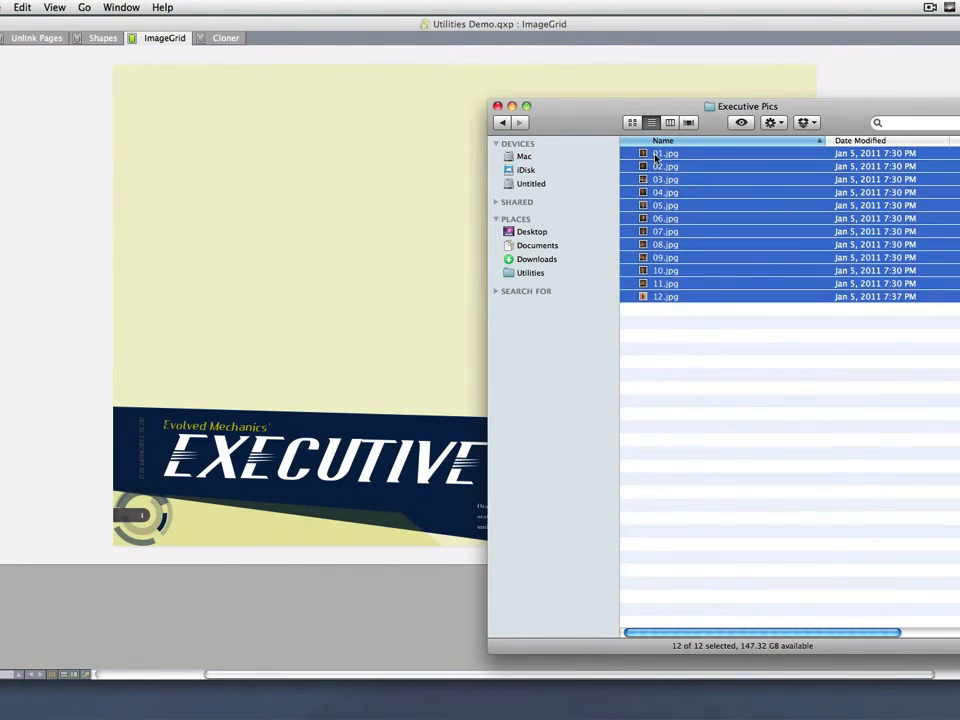
left_click_drag(658, 283, 350, 224)
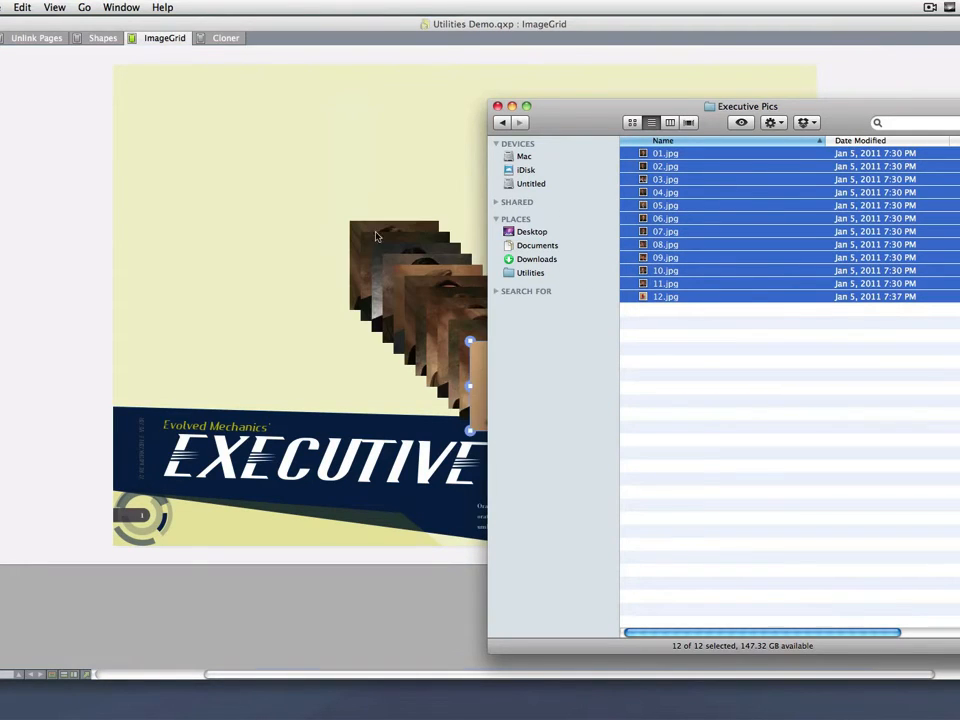
left_click(477, 107)
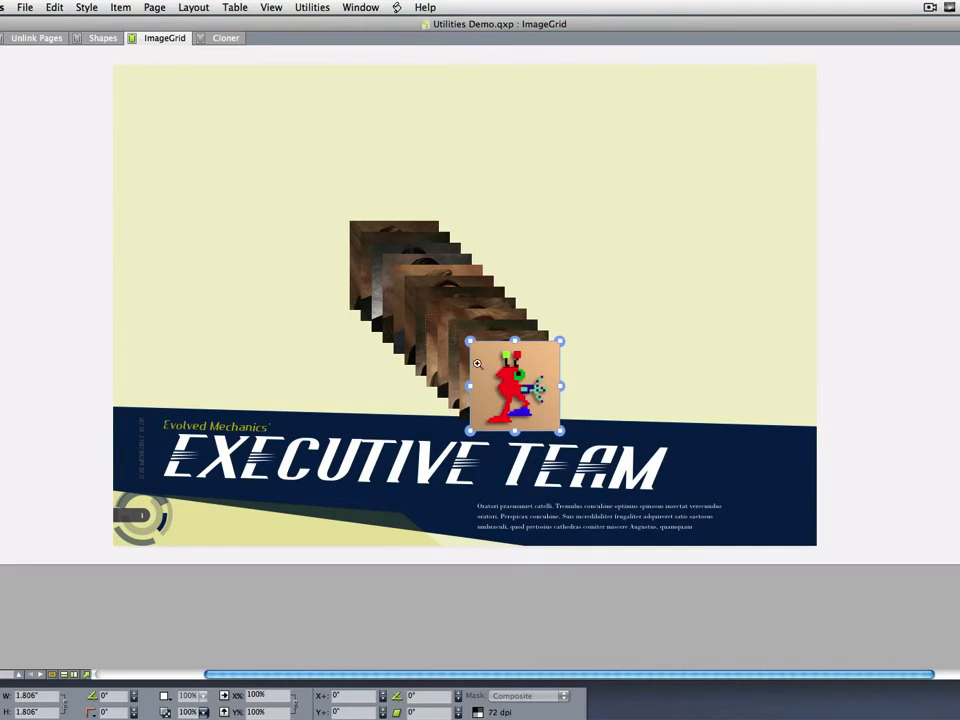
Delete the robot picture at the front of the stack and fit the page in view.
left_click_drag(420, 313, 643, 478)
key("Delete")
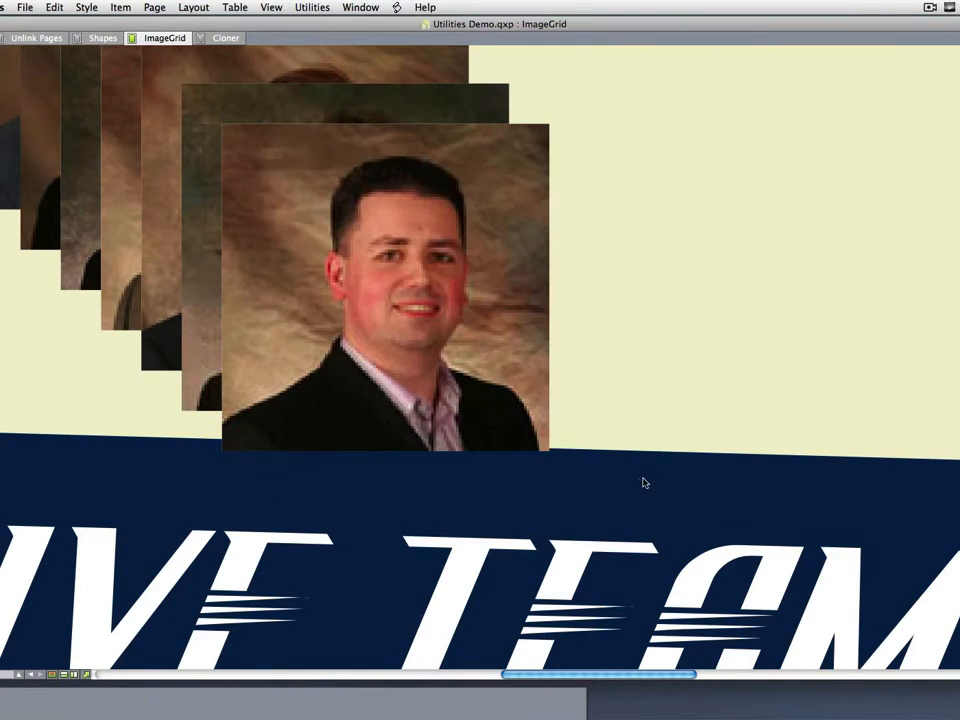
key("super+0")
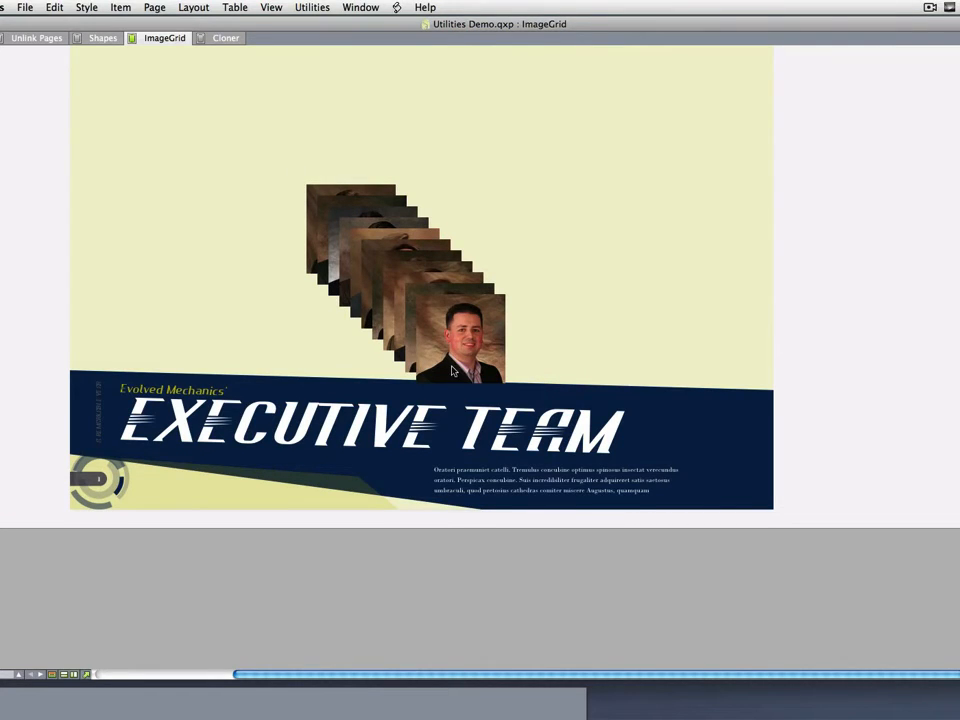
Undo the picture deletion and the placement of the executive pictures.
scroll(452, 371, "up", 2)
key("super+z")
key("super+z")
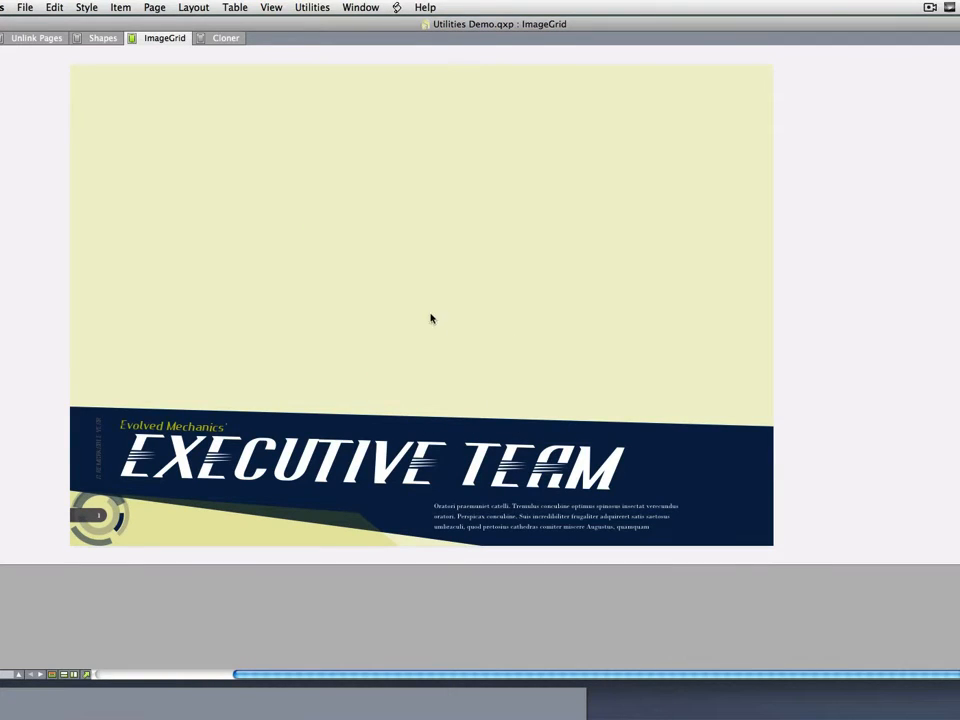
Open the ImageGrid utility for the Executive Team page.
left_click(328, 8)
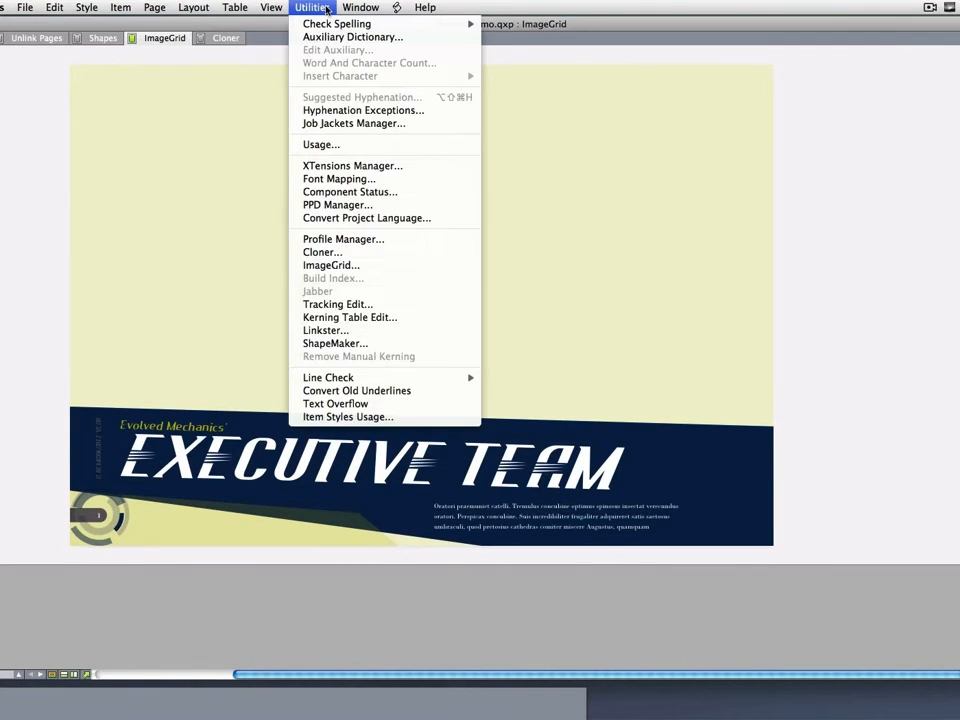
left_click(319, 6)
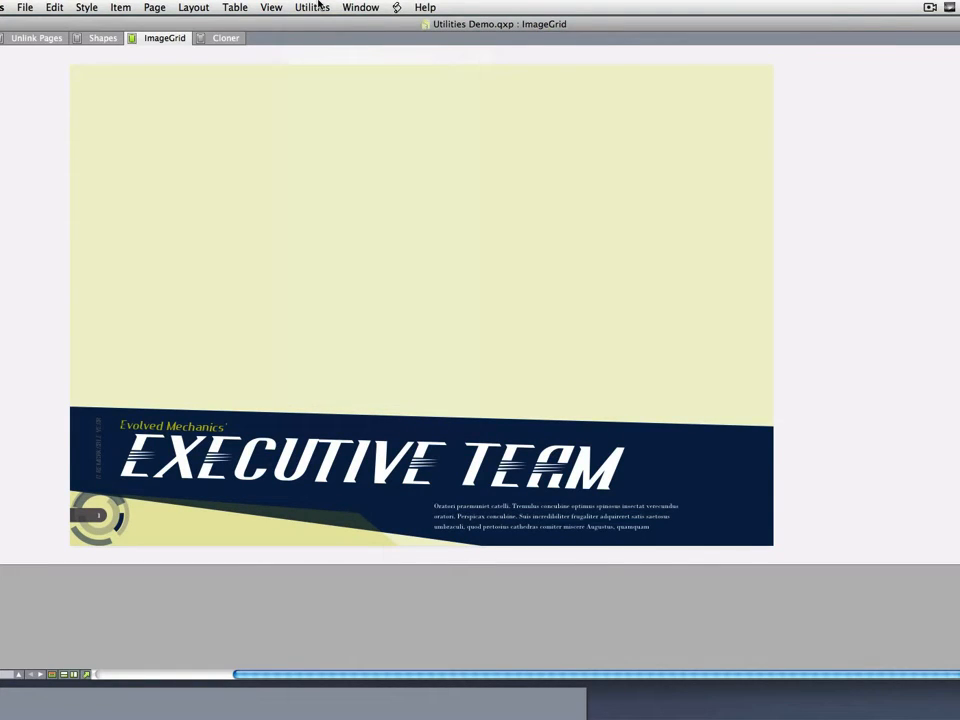
left_click(319, 6)
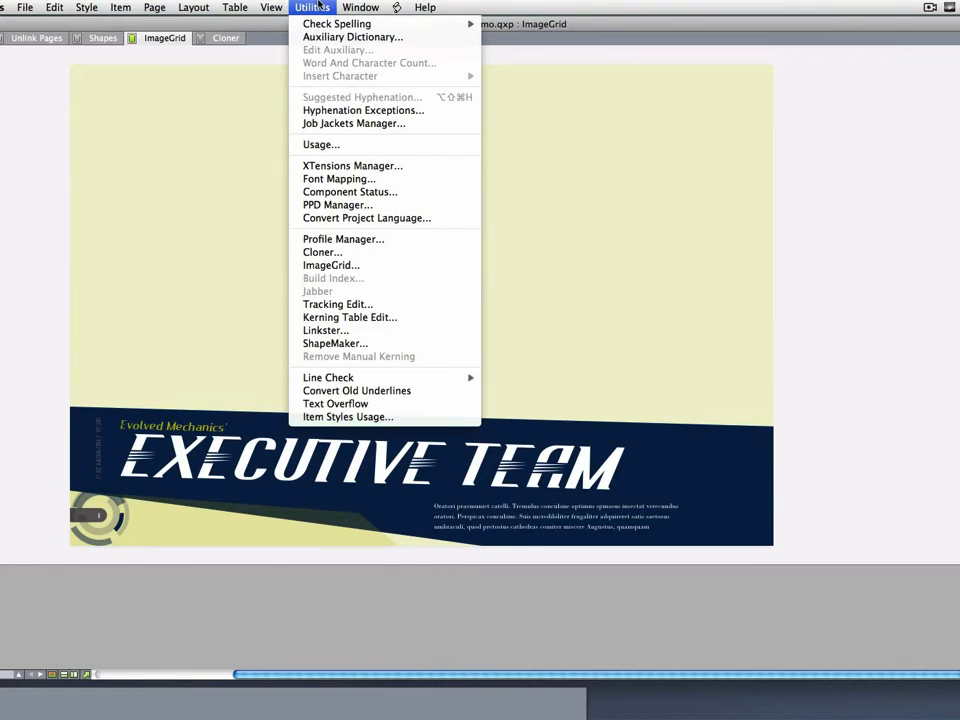
left_click(332, 266)
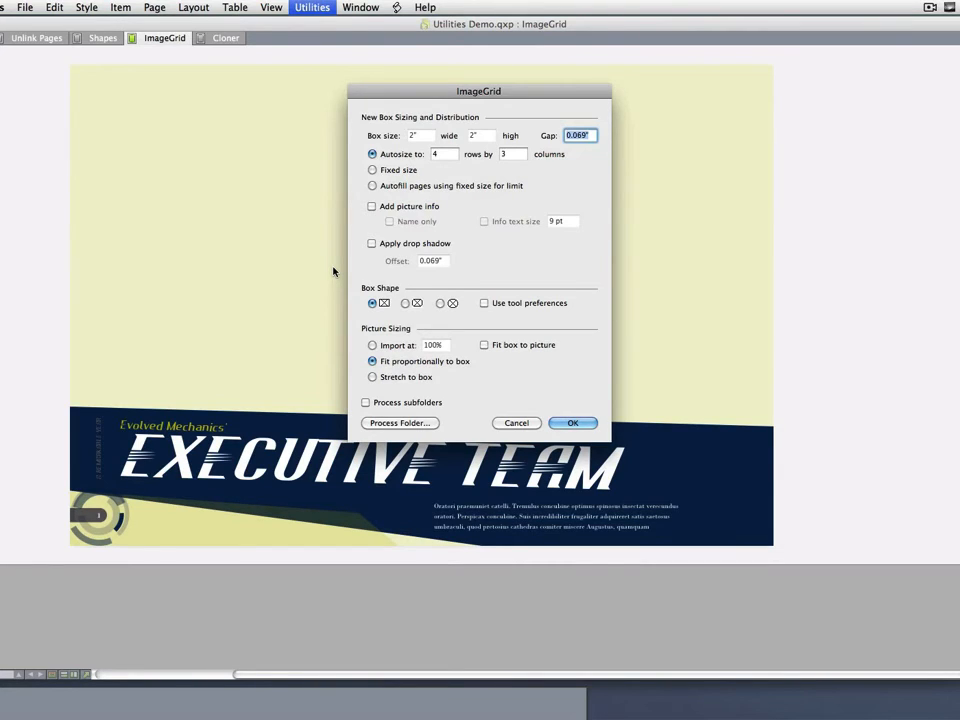
Set ImageGrid to a 0.25" gap, fixed 2" by 2" boxes, and import at 100% with boxes fitted to the pictures.
type(".25")
key("Tab")
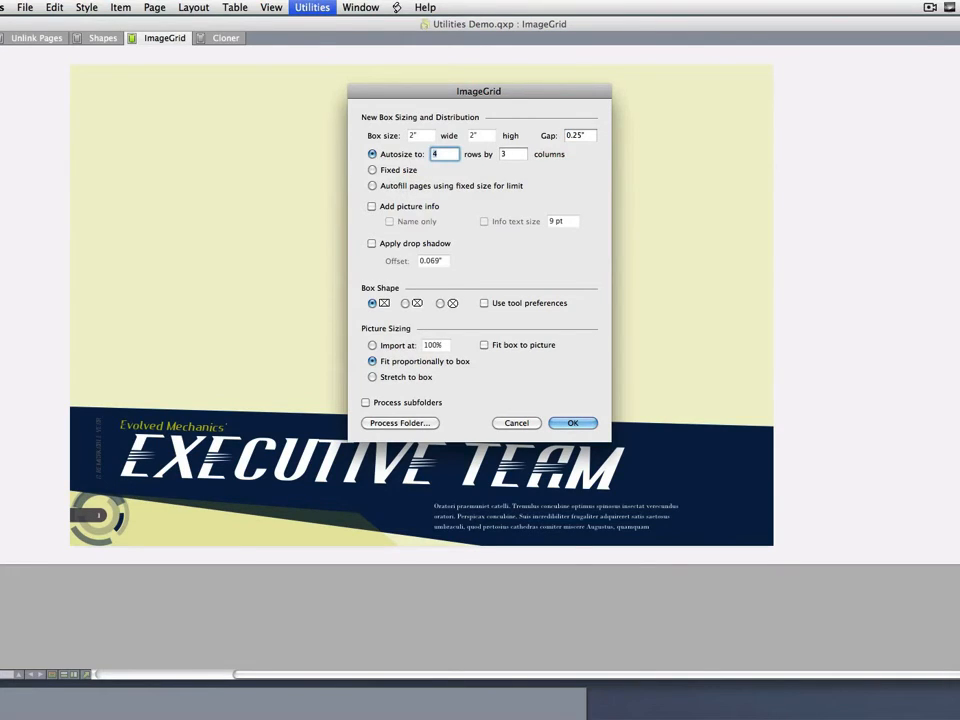
left_click(396, 172)
left_click(484, 135)
left_click(410, 135)
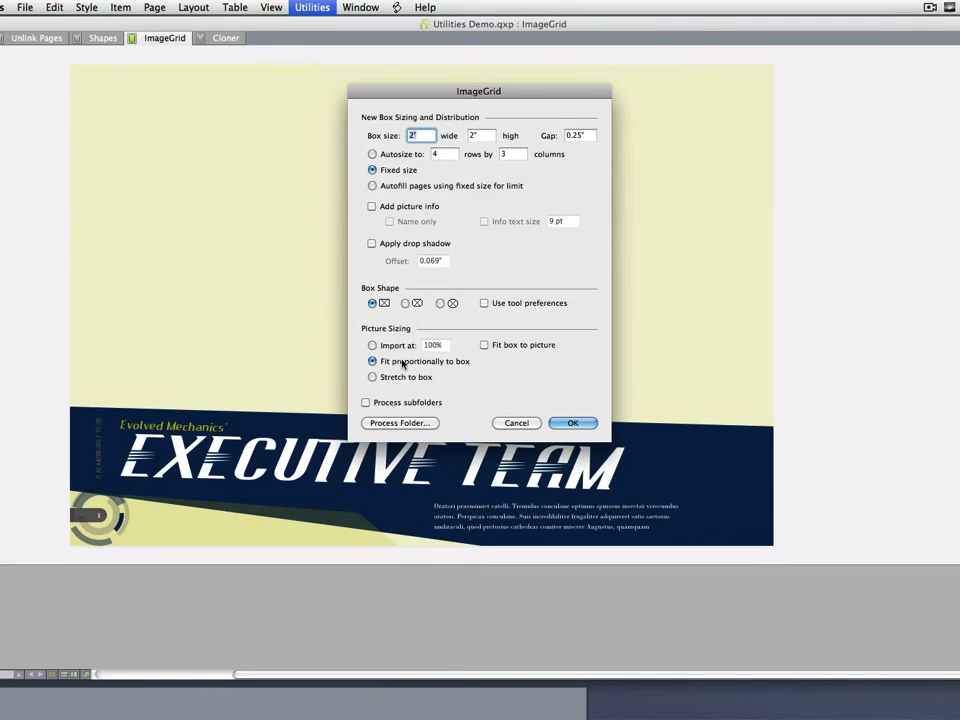
left_click(372, 346)
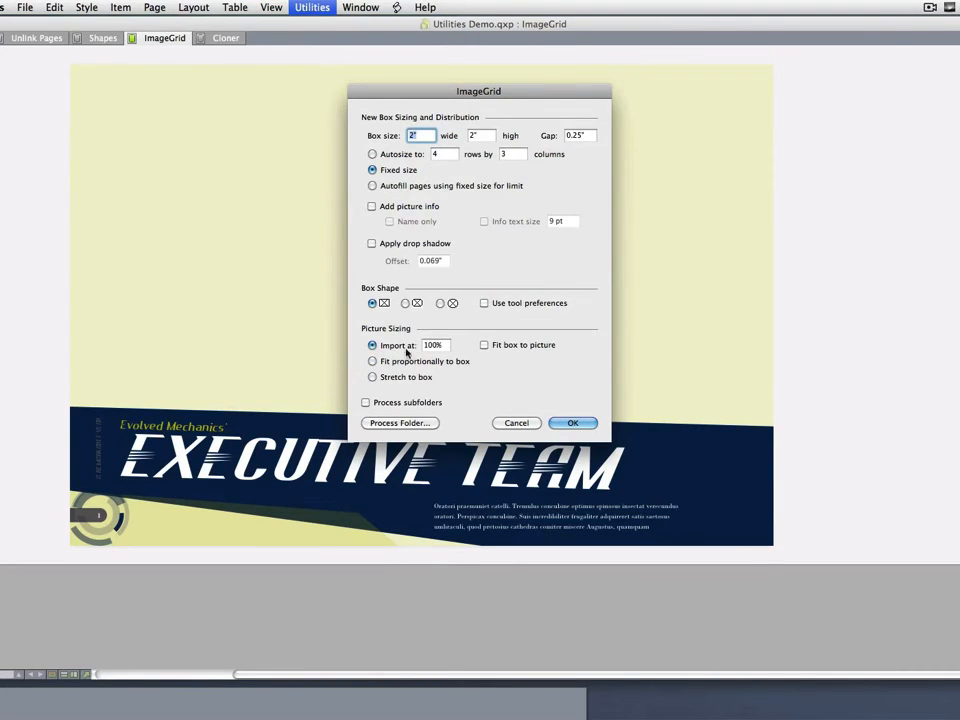
left_click(484, 346)
Process the Executive Pics folder inside Pictures to place its images as a grid on the page.
left_click(400, 423)
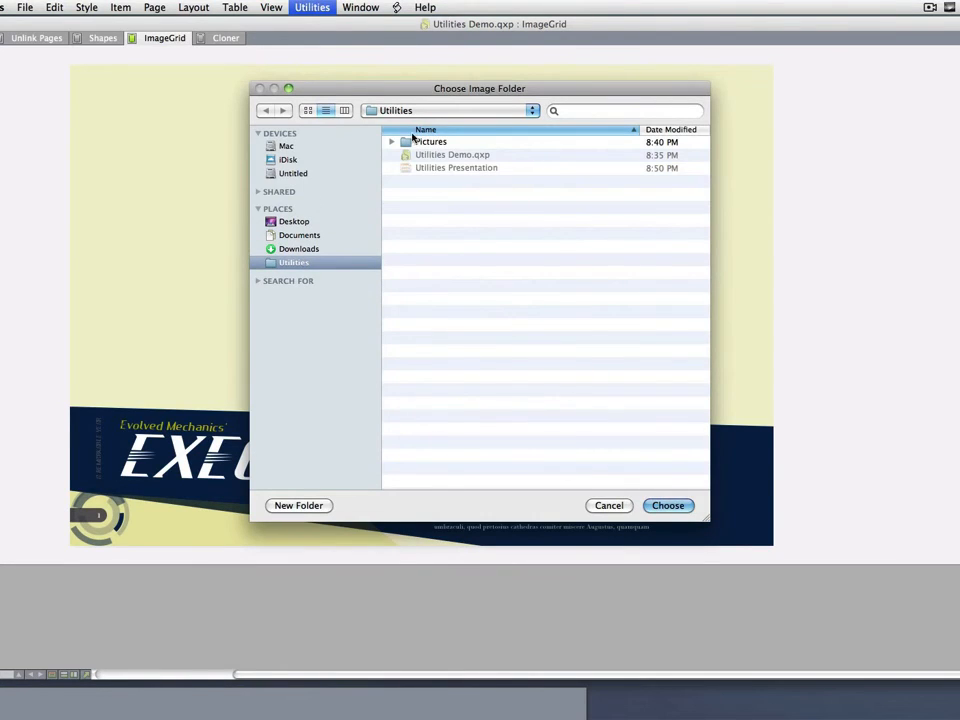
double_click(413, 141)
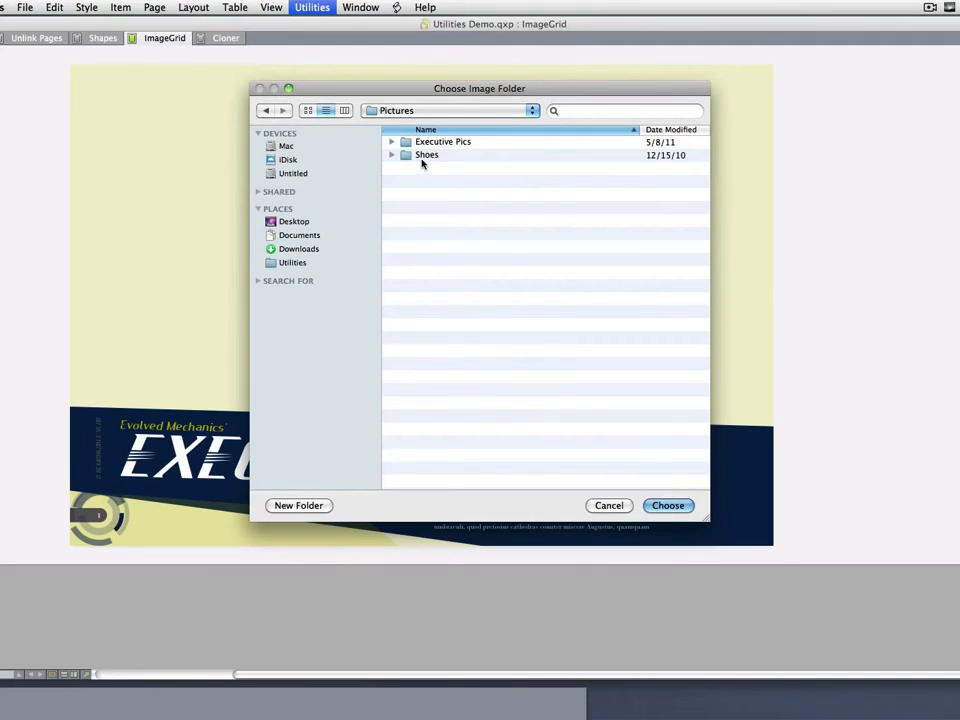
double_click(407, 145)
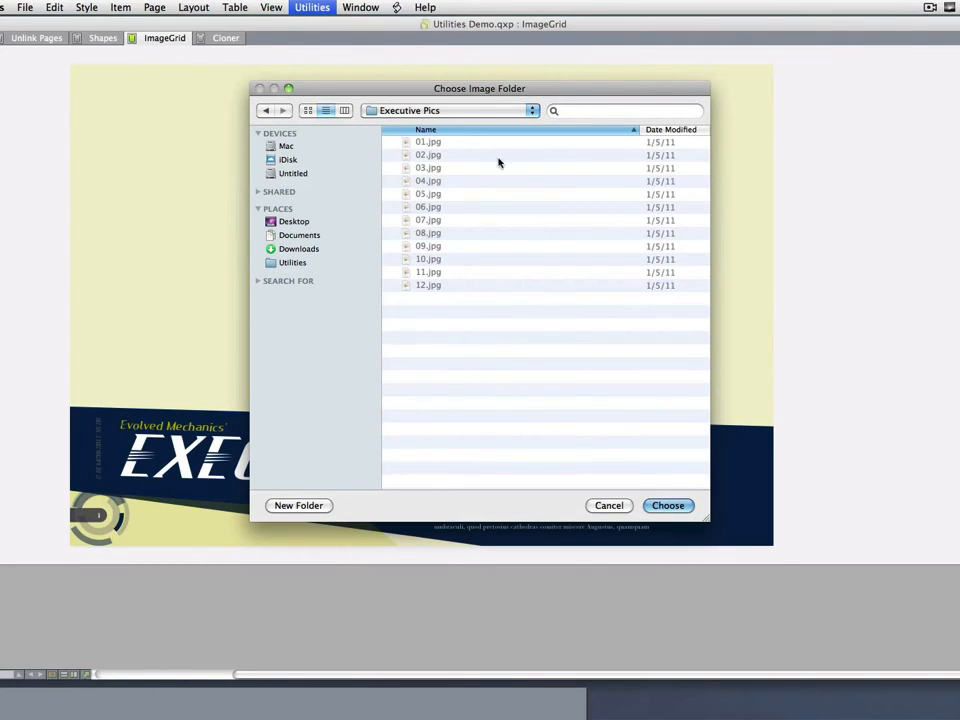
left_click(668, 505)
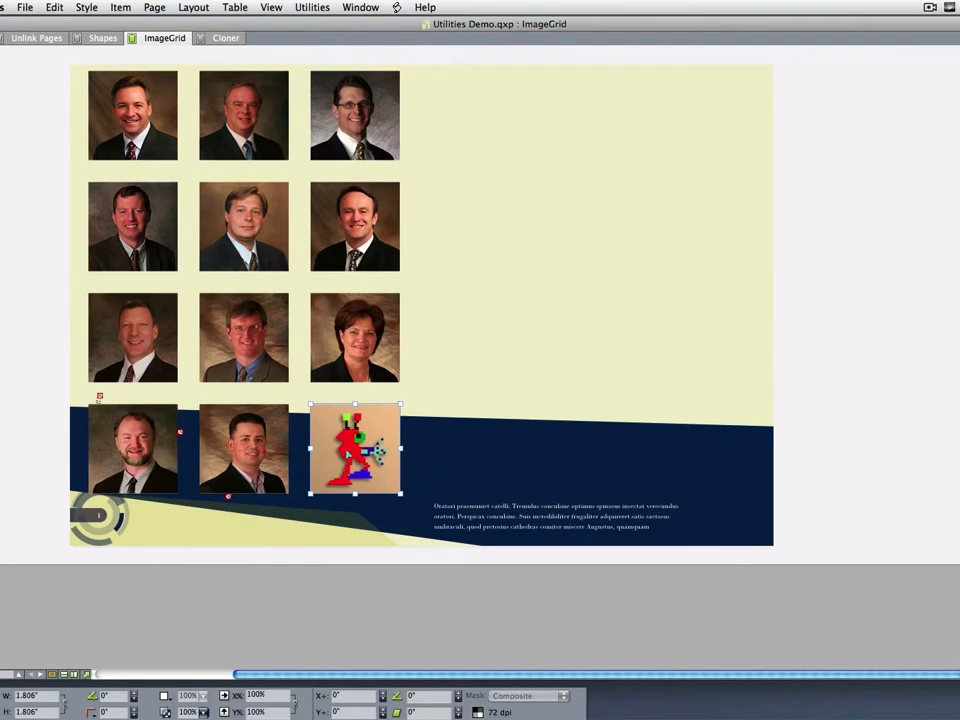
Delete the robot picture and move the five portraits of the lower two rows to the page's upper right area.
key("Delete")
left_click(133, 449)
left_click(244, 449, "shift")
left_click(151, 347, "shift")
left_click(244, 312, "shift")
left_click(312, 320, "shift")
left_click_drag(300, 322, 604, 127)
Move the six portraits on the page's left down in line with the right-hand group and deselect everything.
left_click(355, 115, "shift")
left_click(355, 226, "shift")
left_click(244, 226, "shift")
left_click(244, 115, "shift")
left_click(133, 115, "shift")
left_click(138, 208, "shift")
left_click_drag(158, 220, 156, 284)
left_click(12, 311)
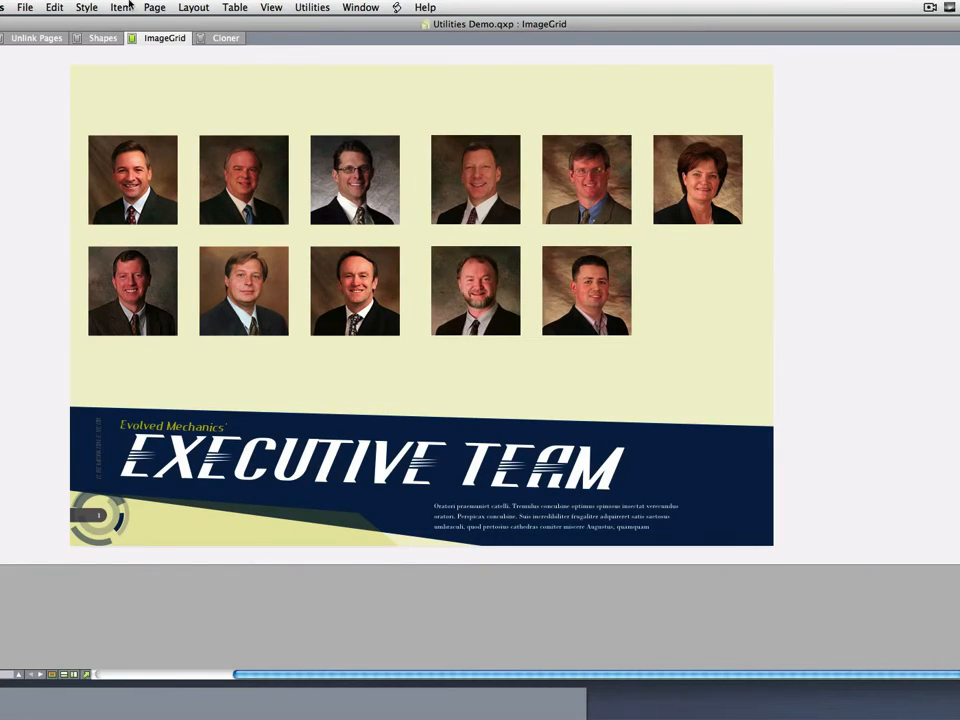
Insert one new page into the ImageGrid layout with the default settings.
left_click(154, 7)
left_click(163, 25)
key("Return")
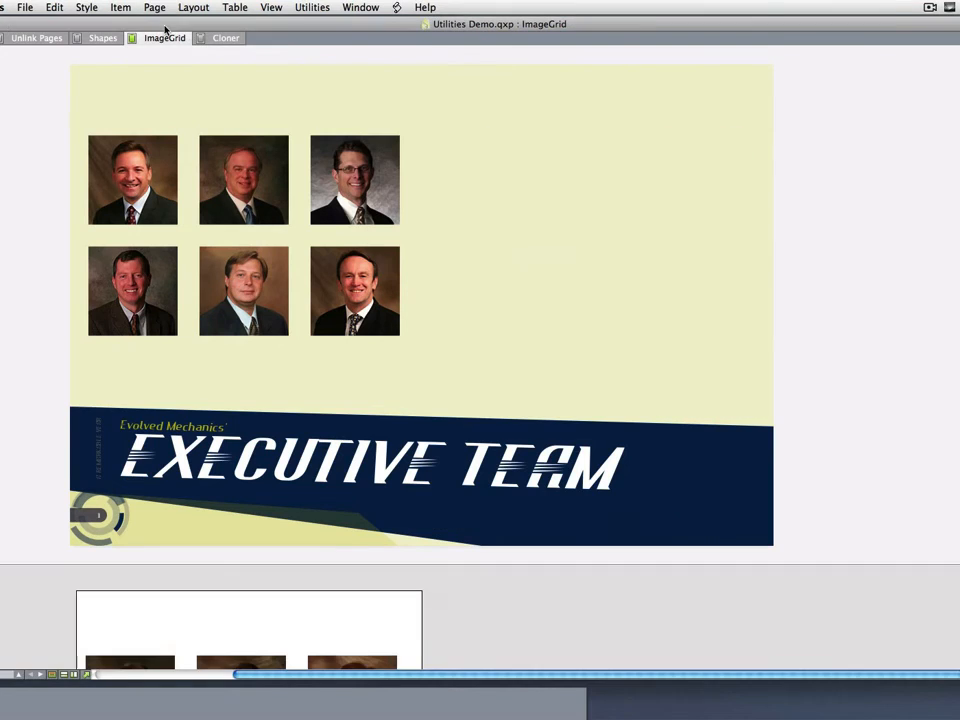
Delete the portraits lying on the new page and fit the blank page in view.
scroll(514, 392, "down", 5)
scroll(518, 402, "down", 3)
left_click_drag(25, 383, 509, 501)
key("Delete")
left_click_drag(138, 499, 429, 389)
left_click_drag(234, 191, 683, 626)
key("super+0")
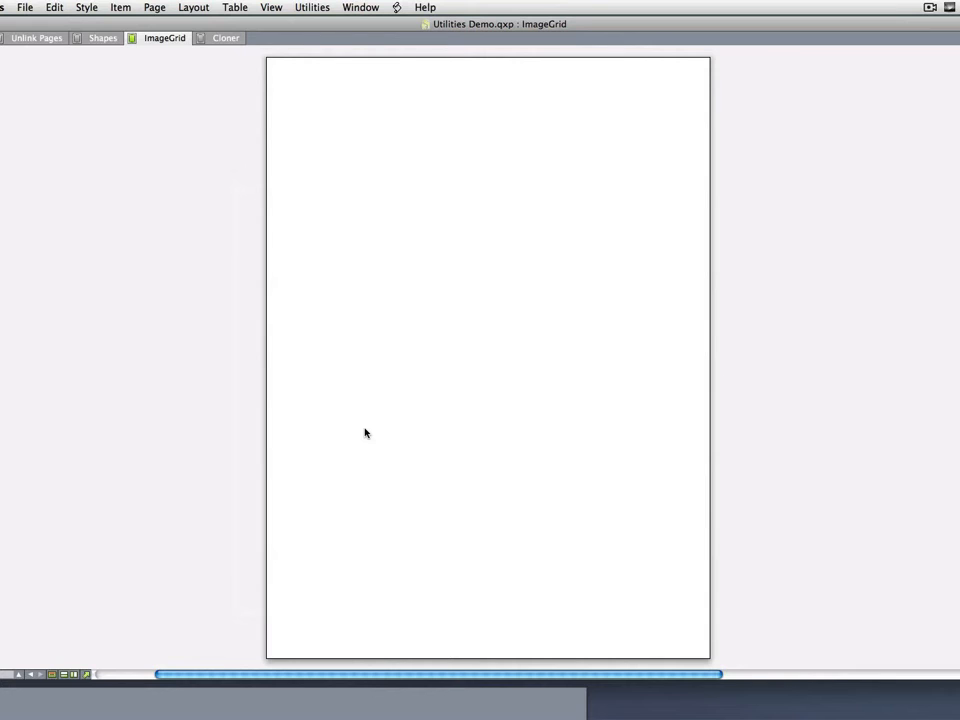
Set ImageGrid to autosize the boxes to 6 rows by 4 columns.
left_click(311, 6)
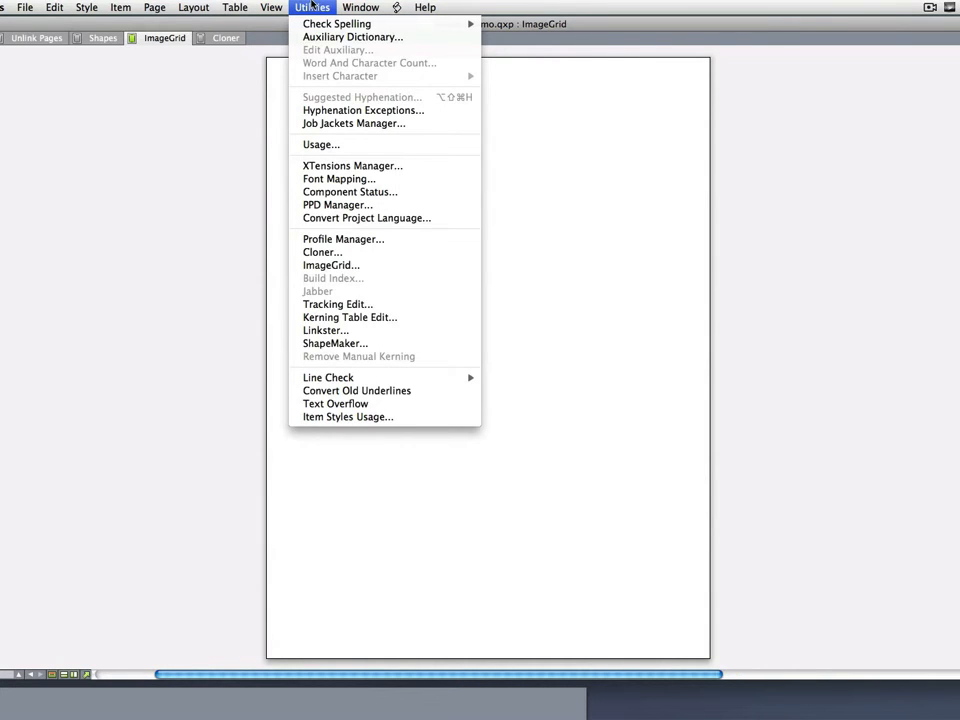
left_click(341, 266)
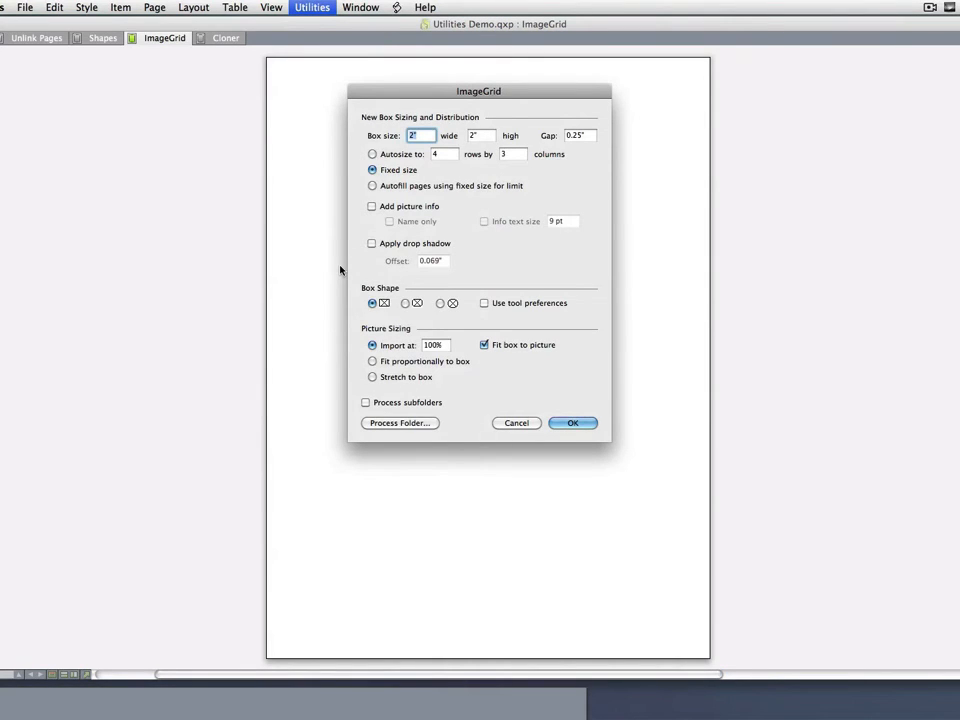
left_click(398, 156)
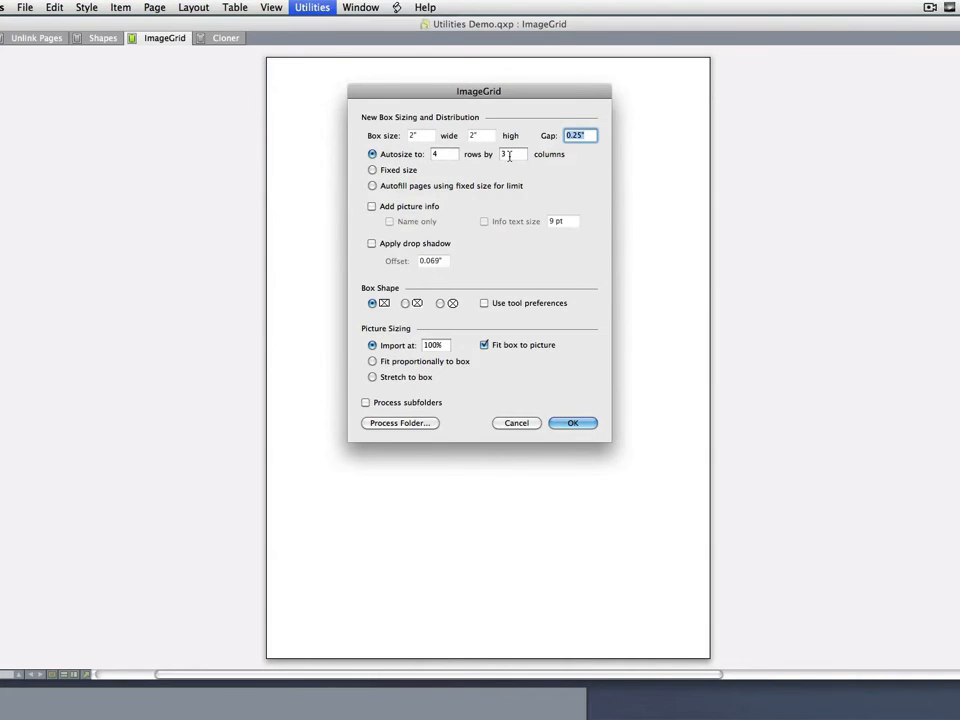
double_click(509, 156)
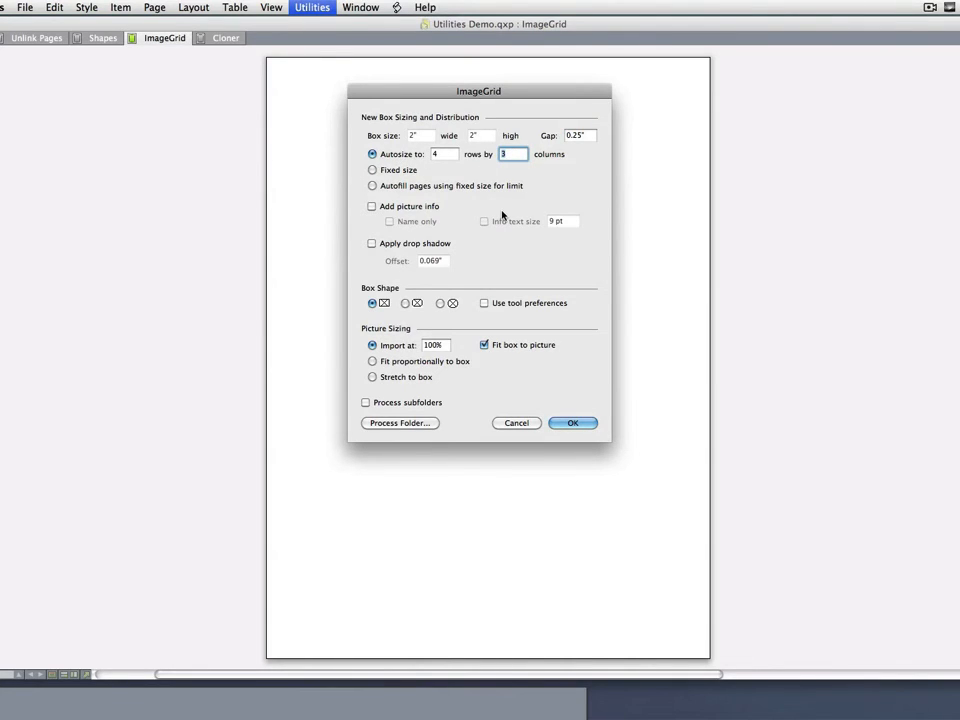
type("4")
key("shift+Tab")
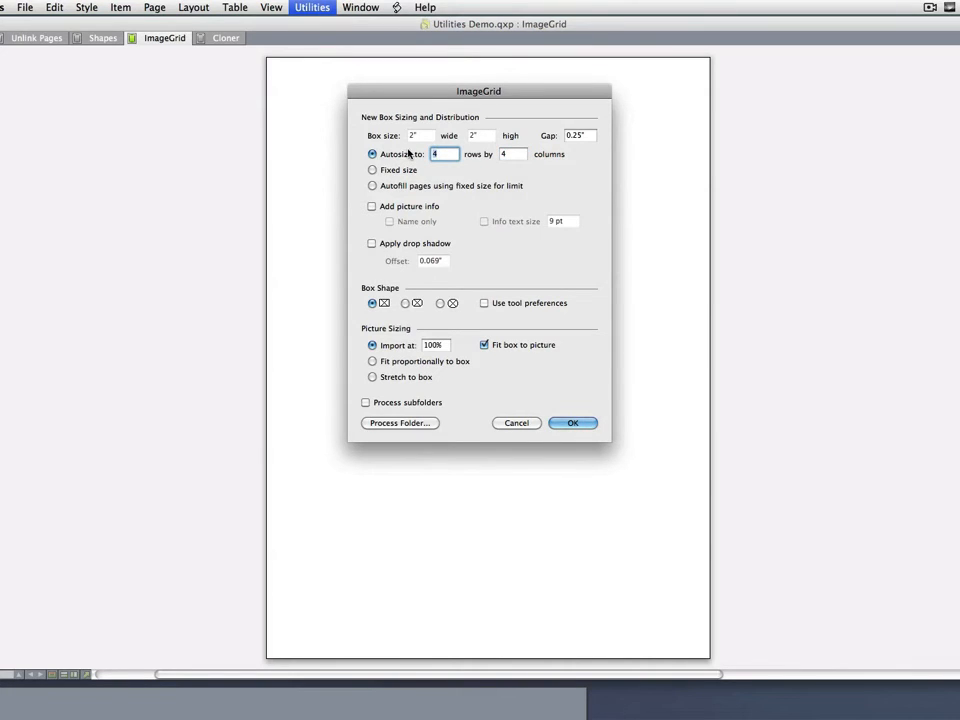
type("6")
Process the Shoes folder inside Pictures into a grid on the blank page and delete all the placed shoe pictures.
left_click(420, 424)
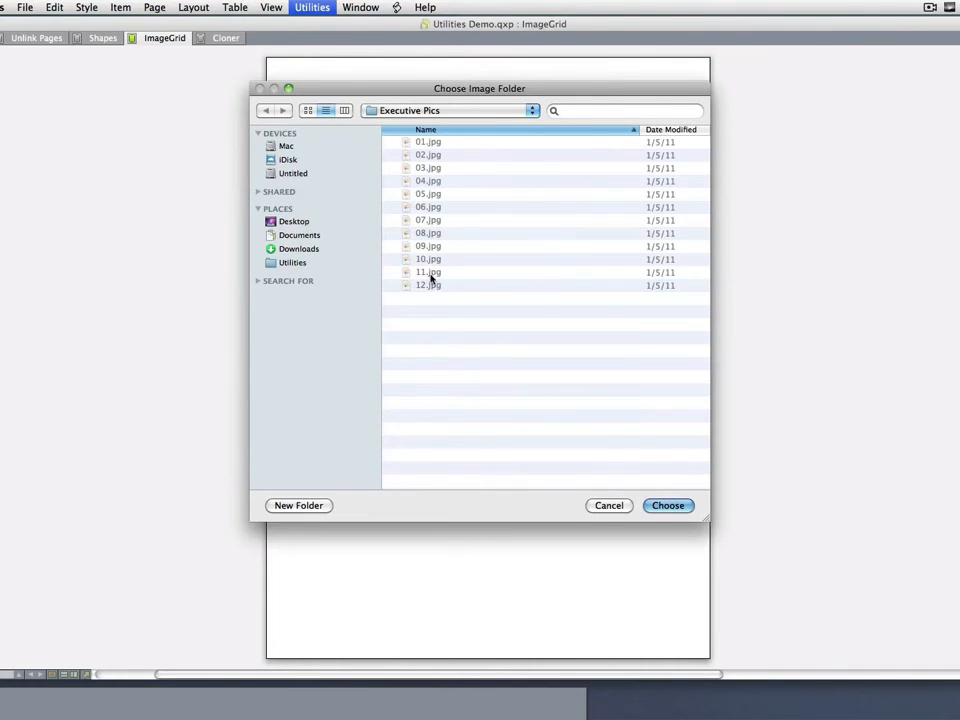
left_click(407, 112)
left_click(400, 126)
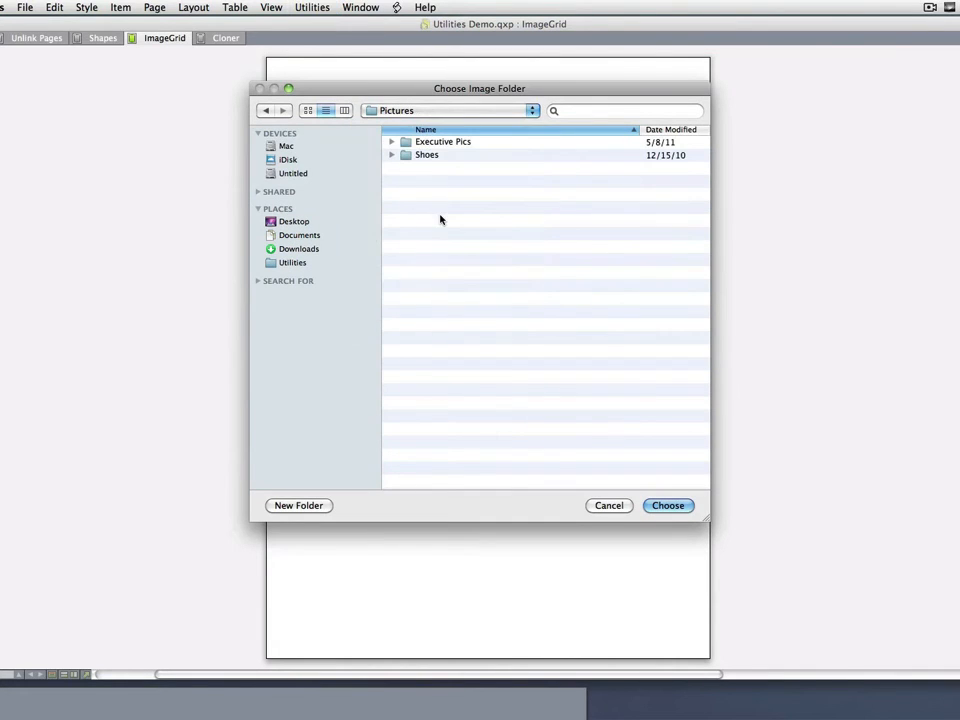
double_click(419, 155)
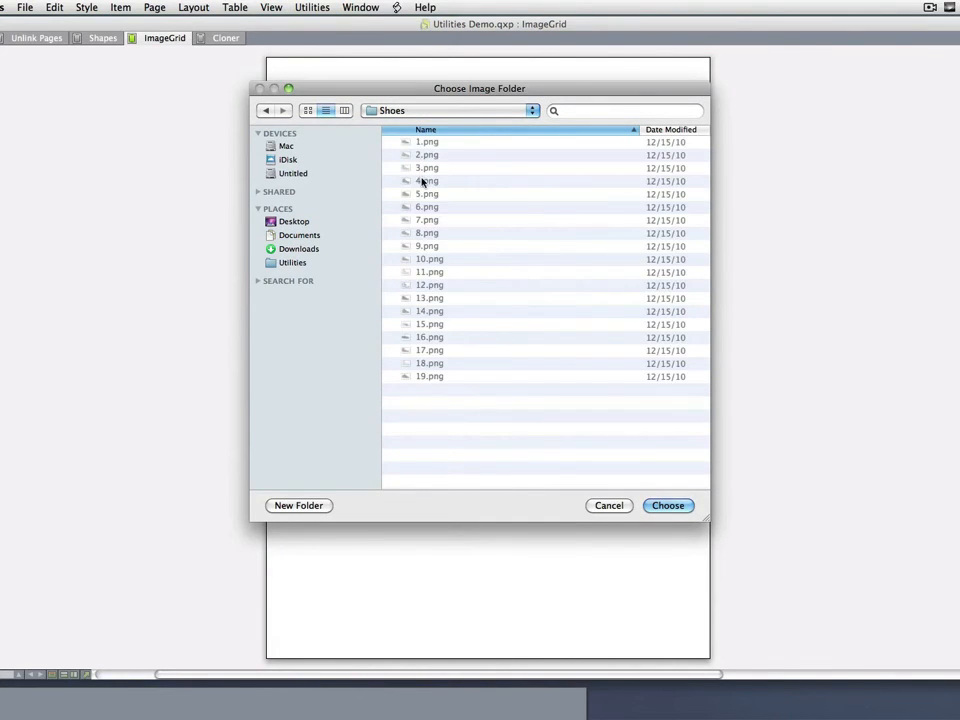
left_click(667, 505)
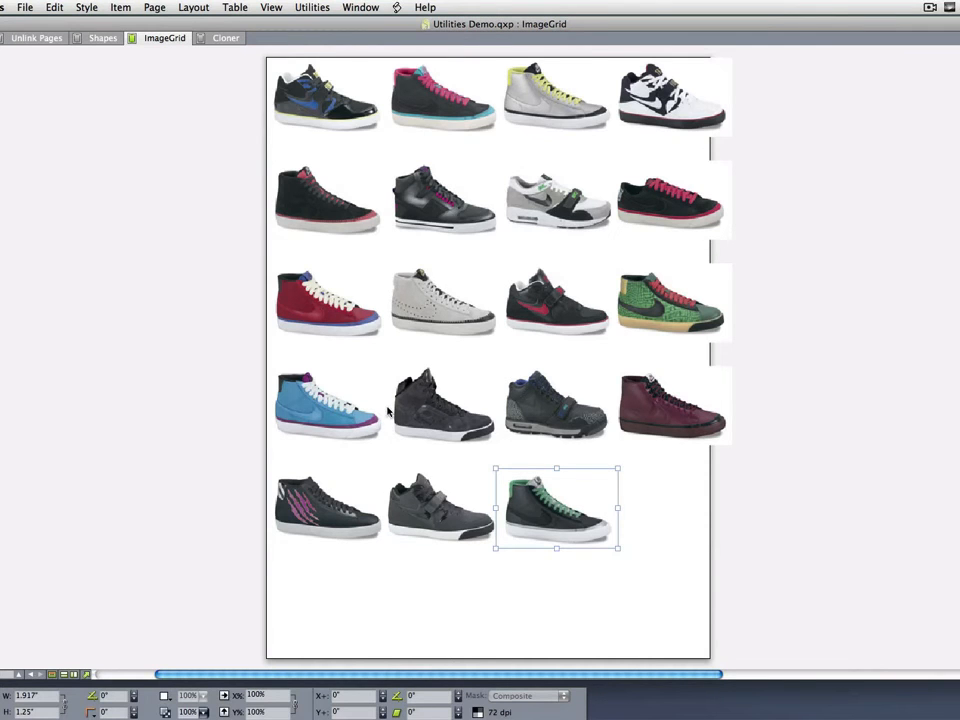
key("super+a")
key("BackSpace")
Rerun ImageGrid on the Shoes folder with the same settings and undo the resulting grid.
left_click(360, 7)
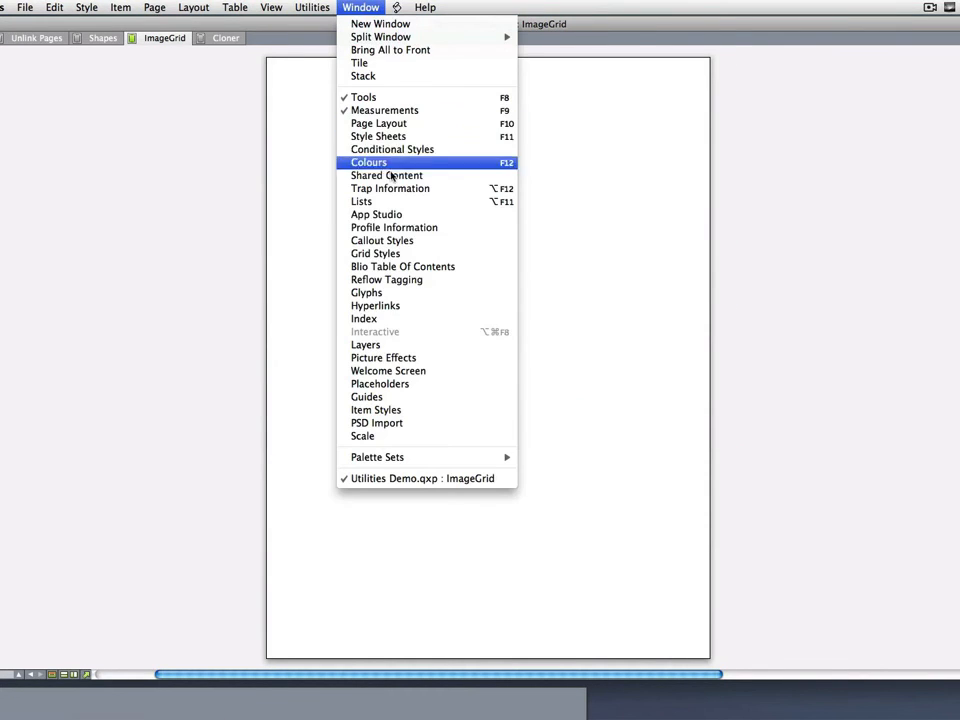
mouse_move(343, 4)
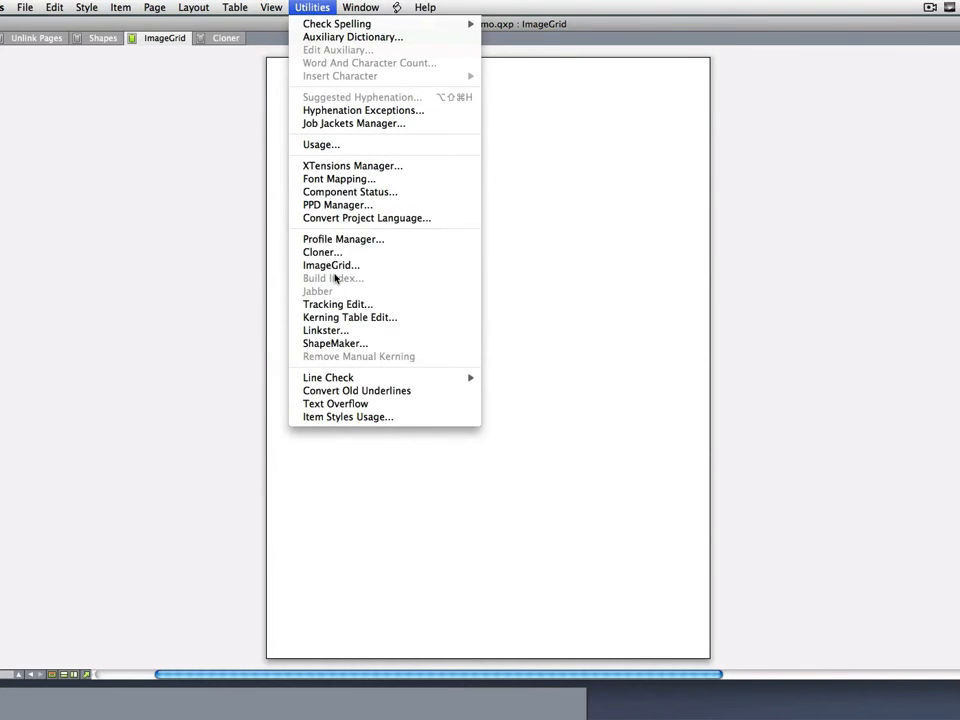
left_click(335, 265)
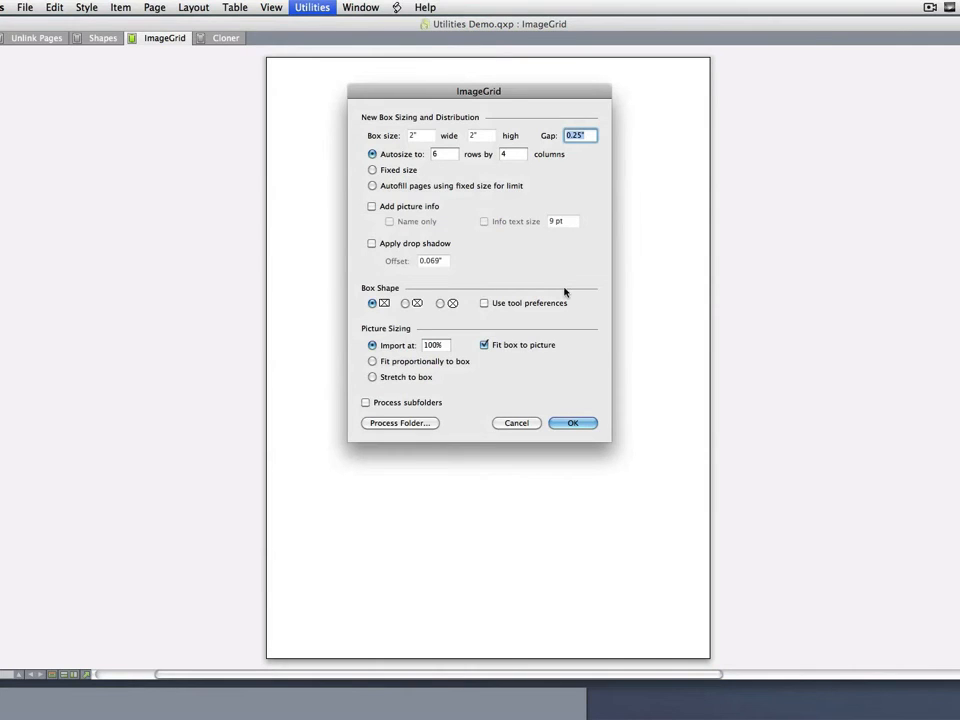
left_click(425, 426)
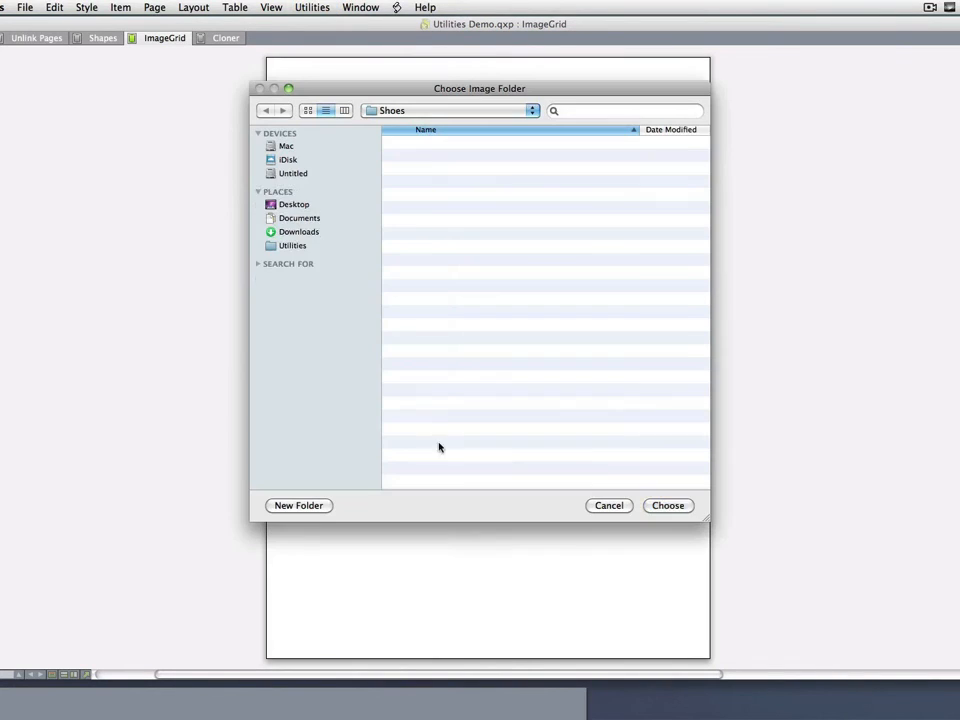
left_click(666, 505)
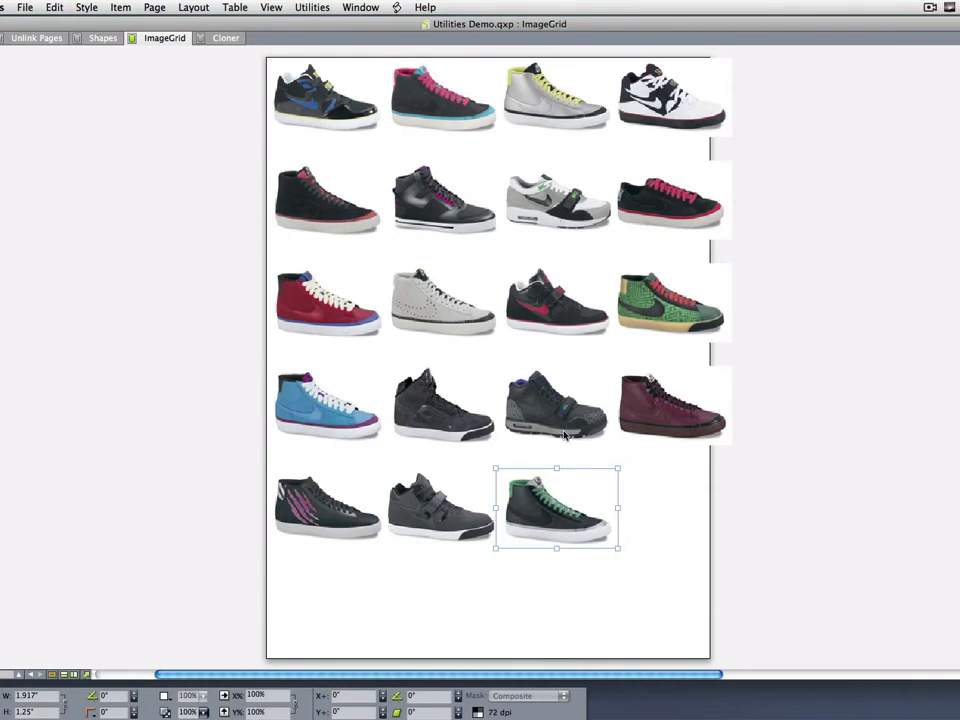
key("super+z")
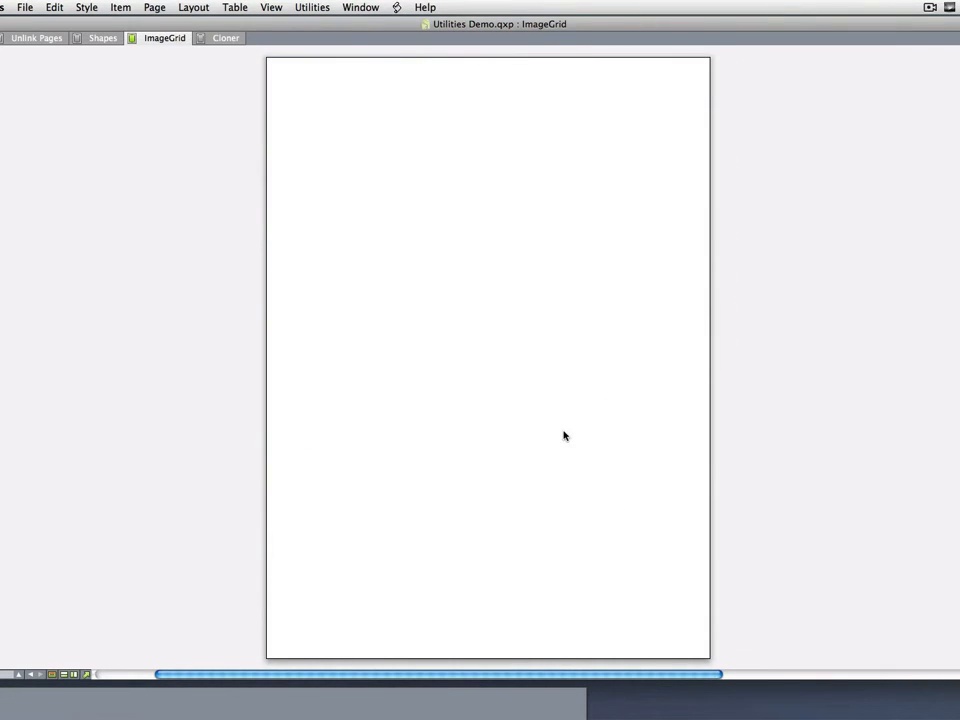
Turn on full picture info in ImageGrid with an info text size of 8 pt.
left_click(312, 6)
left_click(323, 265)
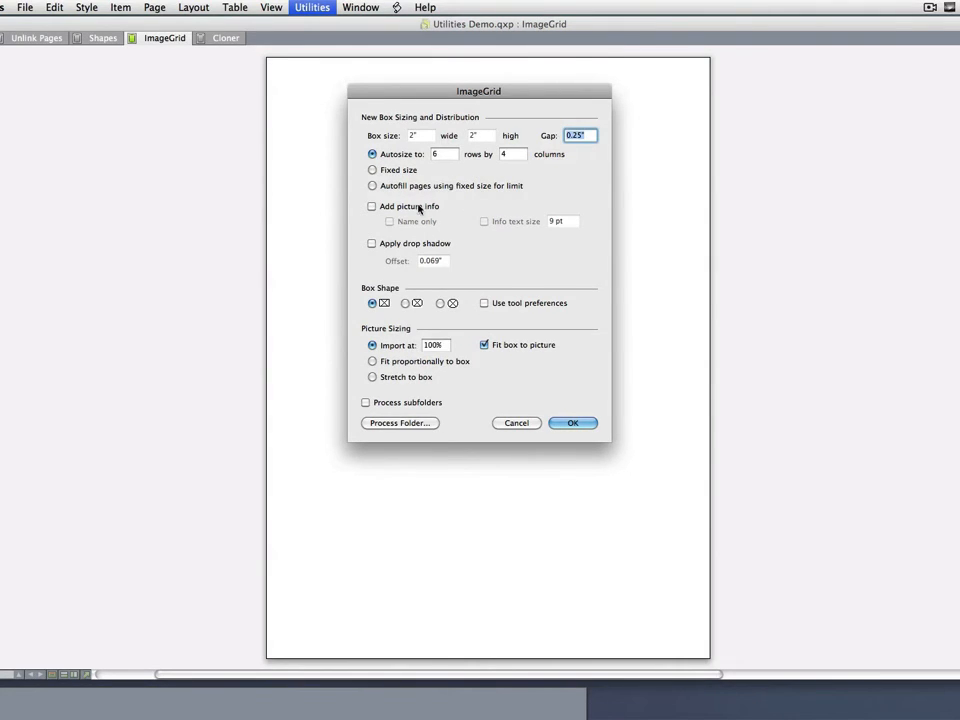
left_click(374, 207)
left_click(389, 222)
left_click(389, 222)
left_click(484, 222)
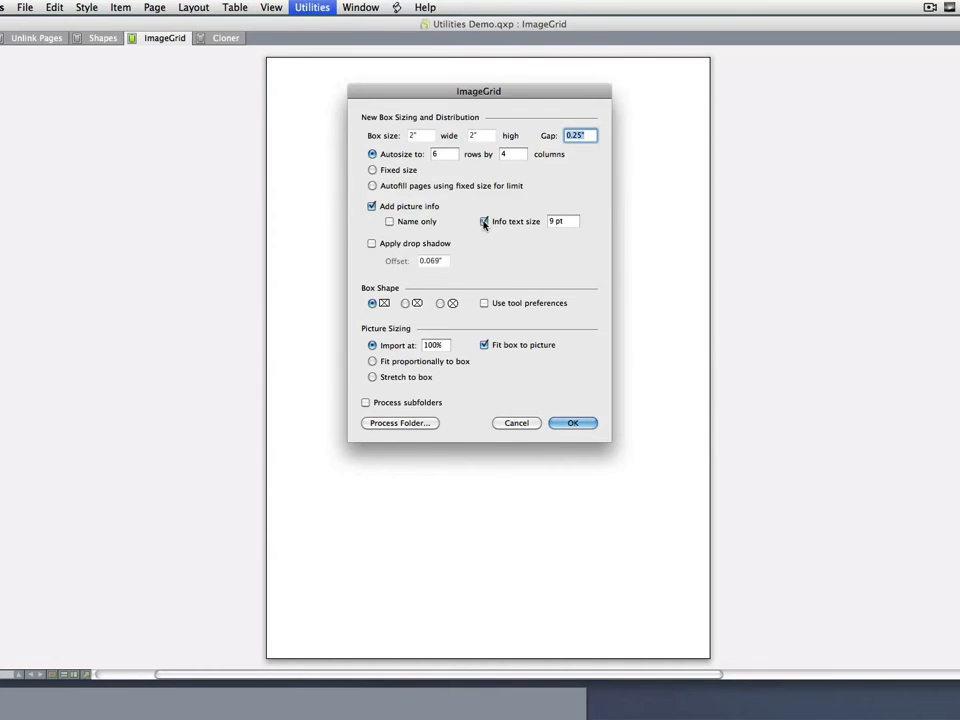
double_click(563, 222)
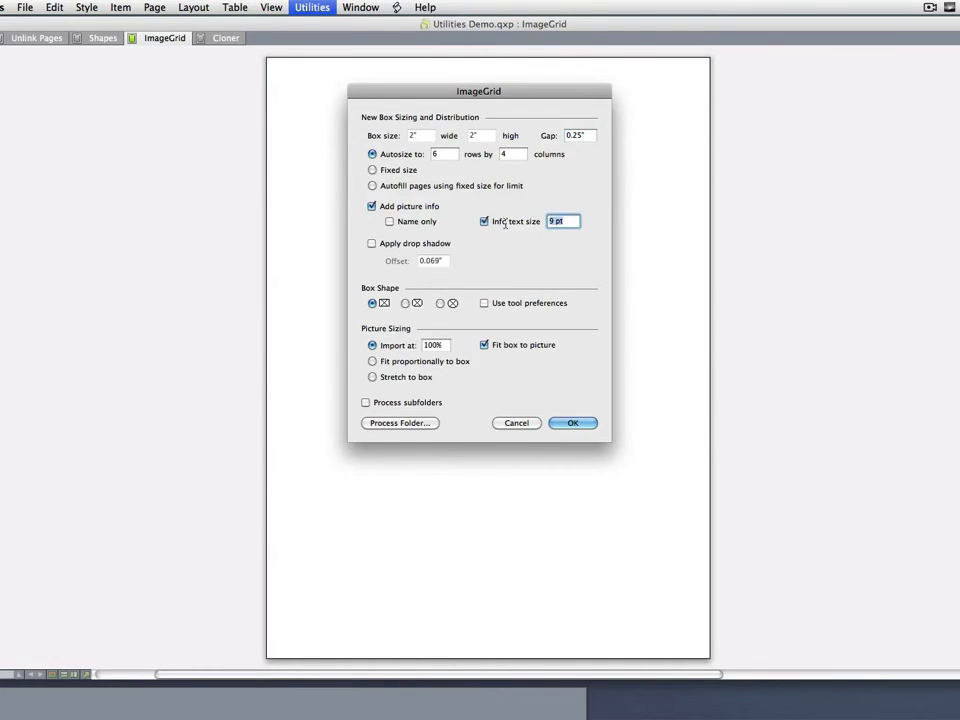
type("8")
key("Tab")
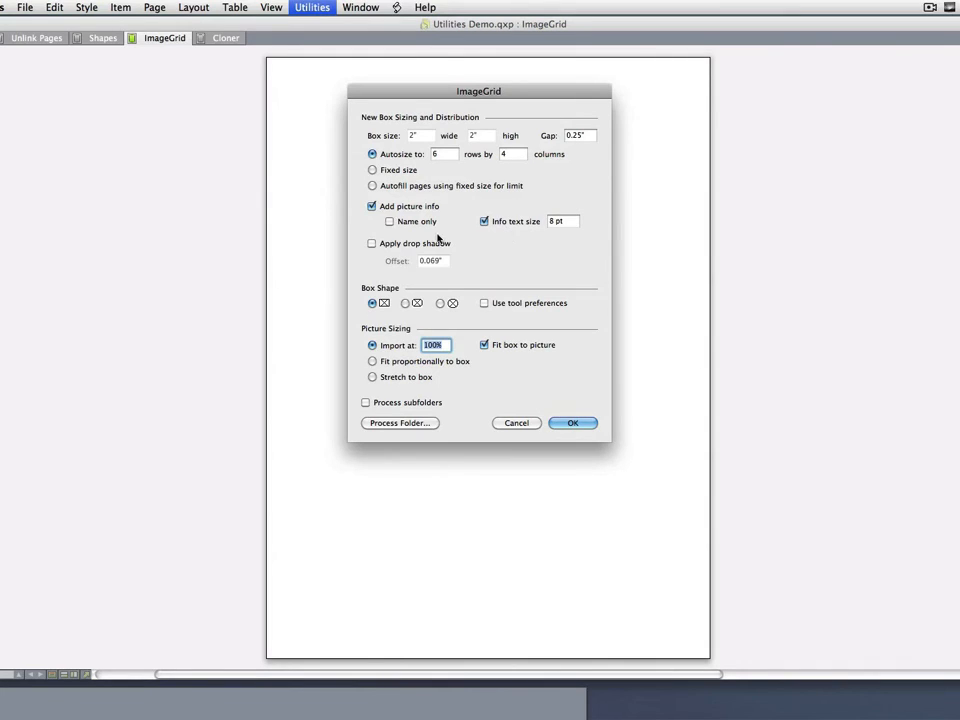
Choose rectangular boxes using tool preferences, without a drop shadow, and fit the pictures proportionally to their boxes.
left_click(401, 246)
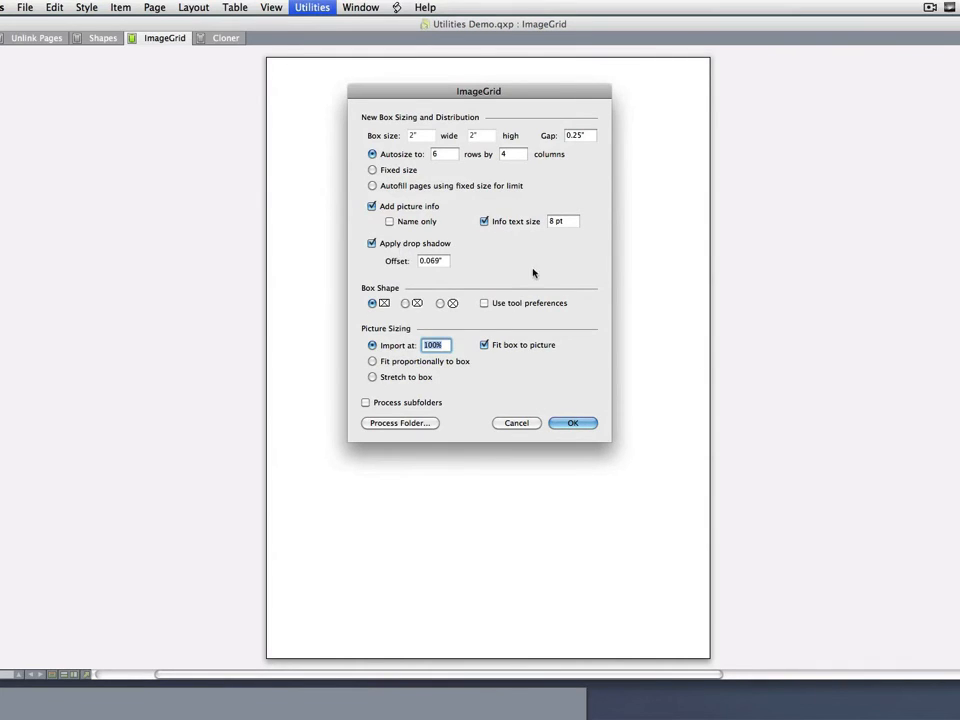
left_click(387, 245)
left_click(405, 304)
left_click(440, 304)
left_click(484, 304)
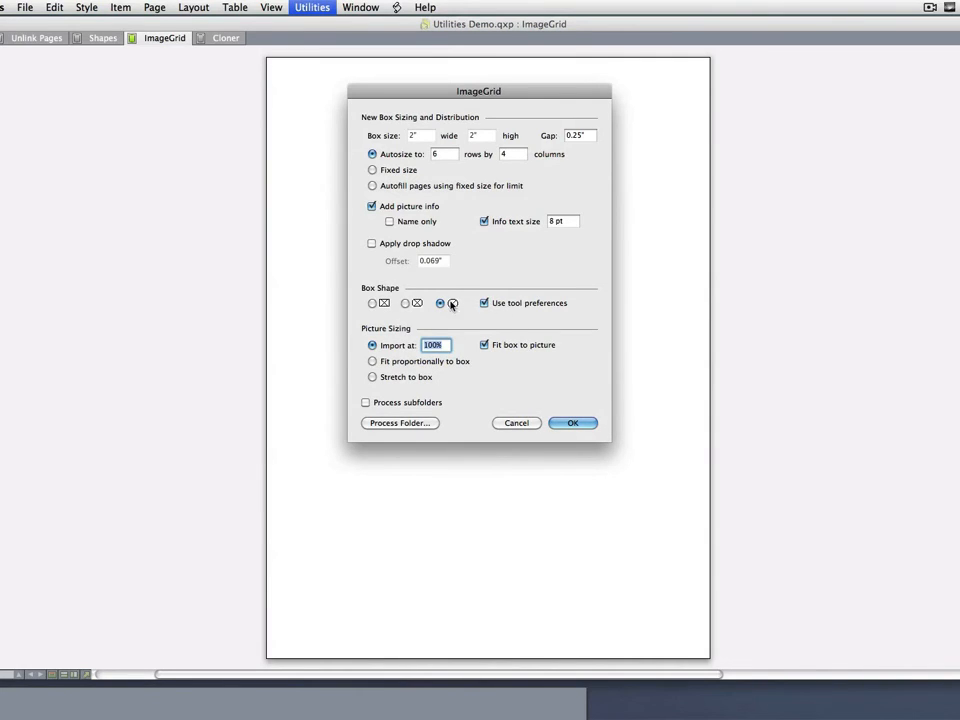
left_click(372, 303)
left_click(372, 361)
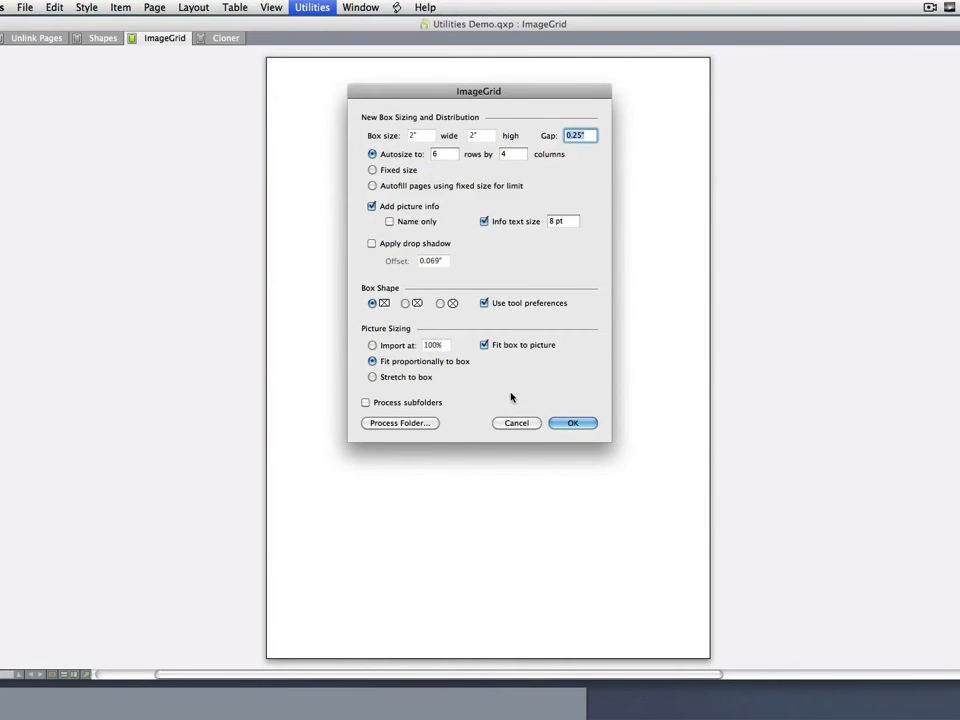
Process the Shoes folder into a captioned picture grid and show the guides on the page.
left_click(420, 426)
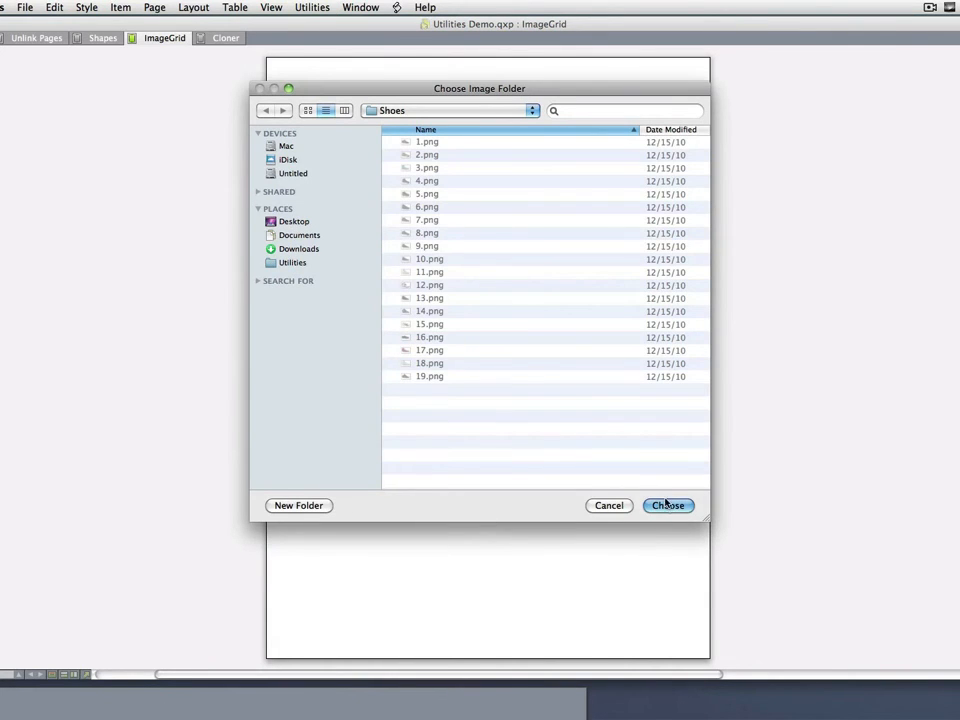
left_click(665, 507)
left_click(880, 483)
scroll(875, 497, "up", 3)
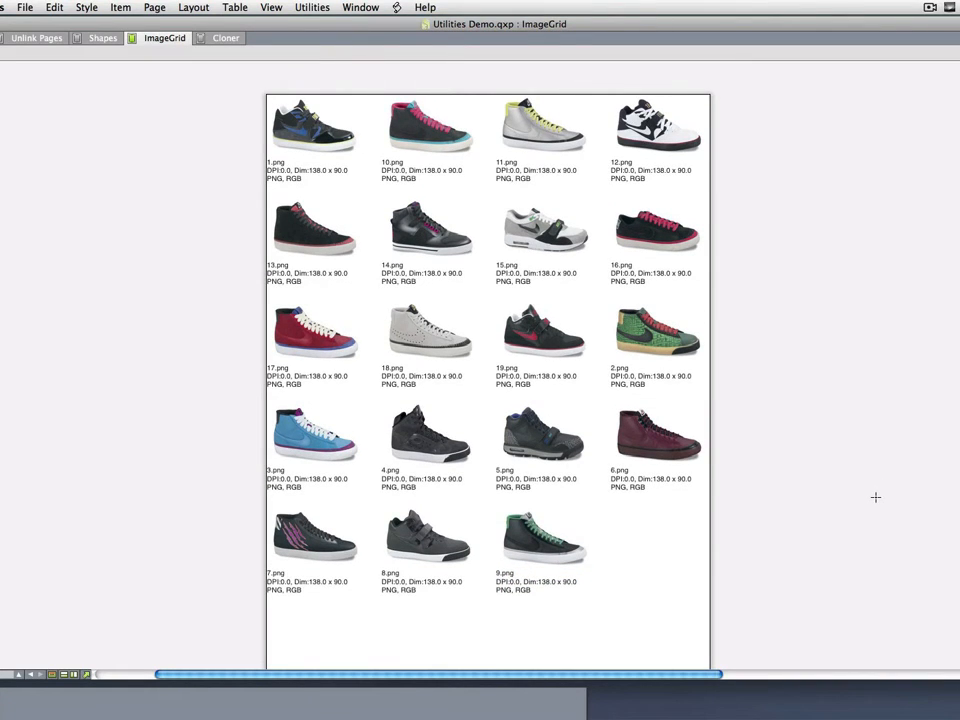
key("F7")
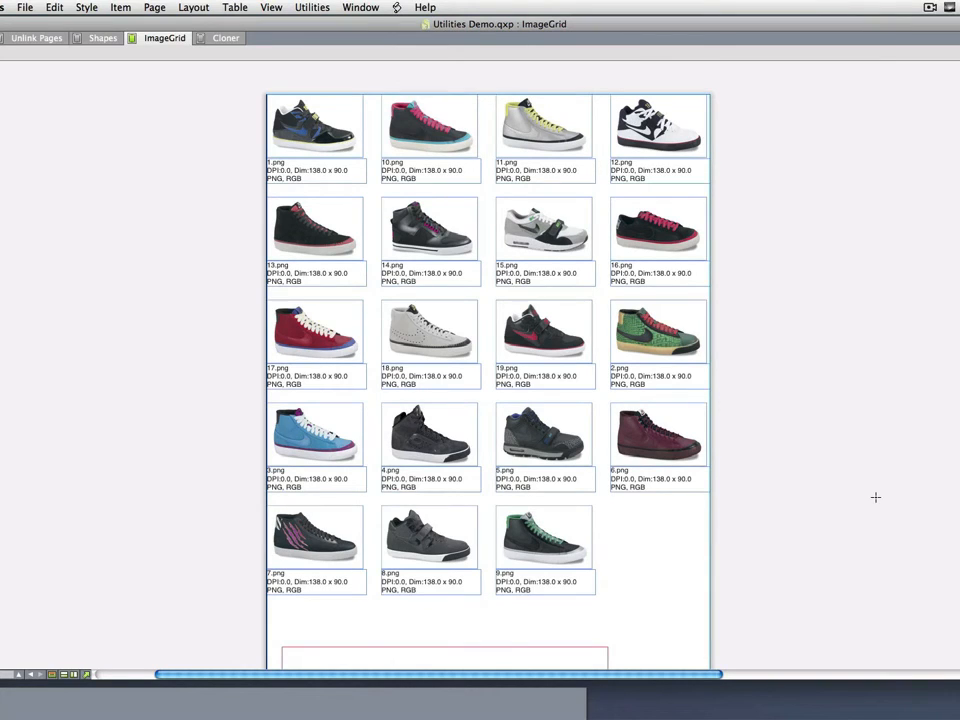
Hide the guides and inspect the picture info captions under the shoe pictures up close.
key("F7")
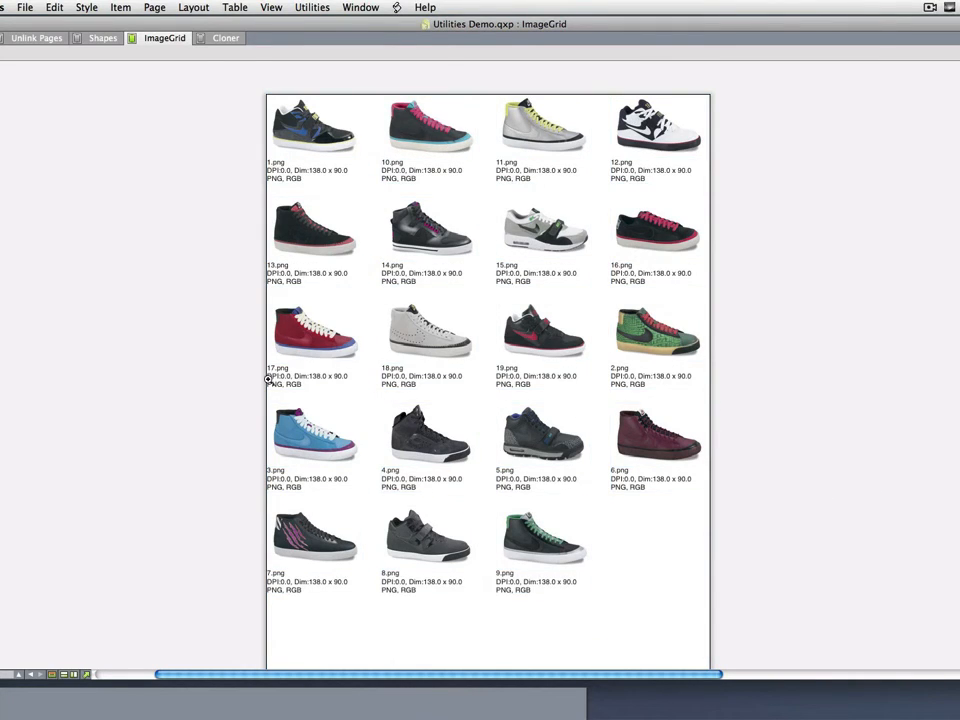
mouse_move(267, 276)
left_mouse_down()
mouse_move(428, 396)
mouse_move(464, 236)
left_mouse_up()
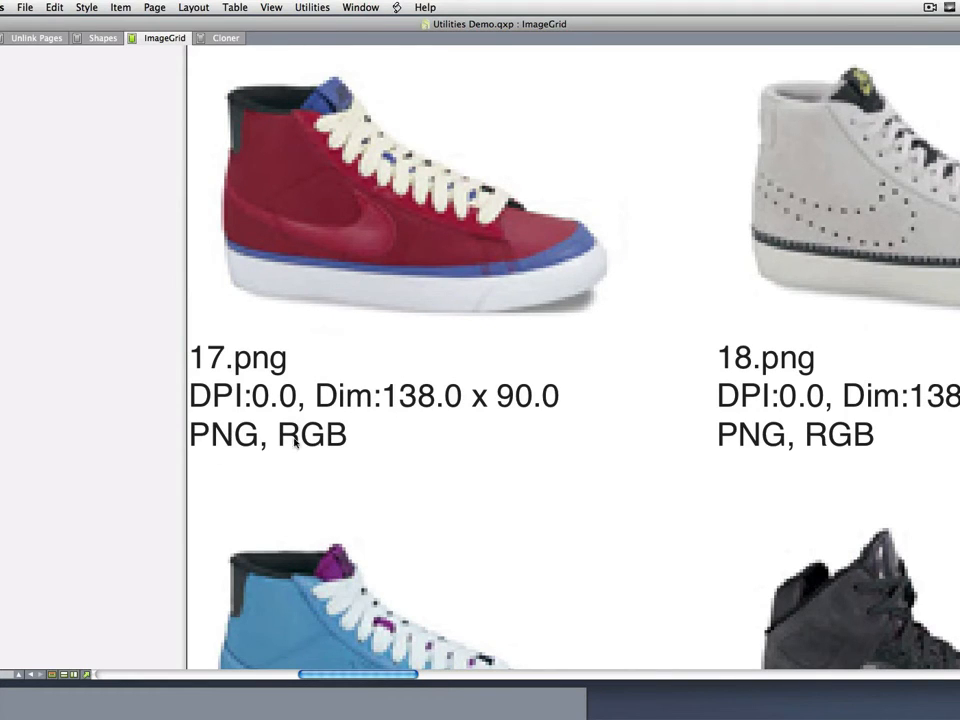
key("super+0")
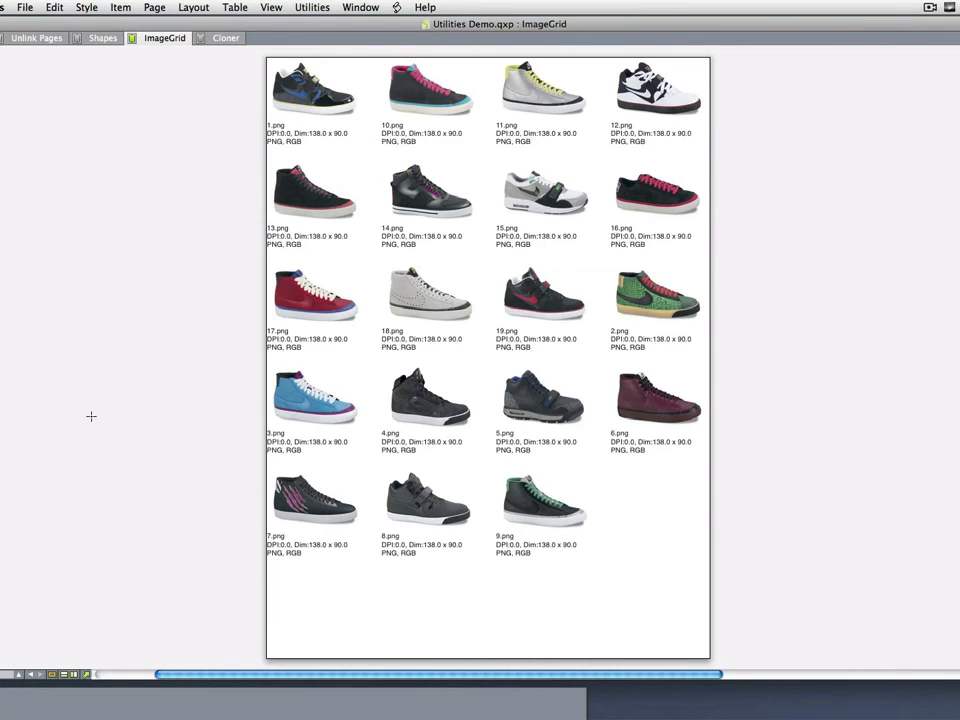
Switch to the Cloner layout and examine the cover and the decorative side rules and logos on page 2.
left_click(227, 38)
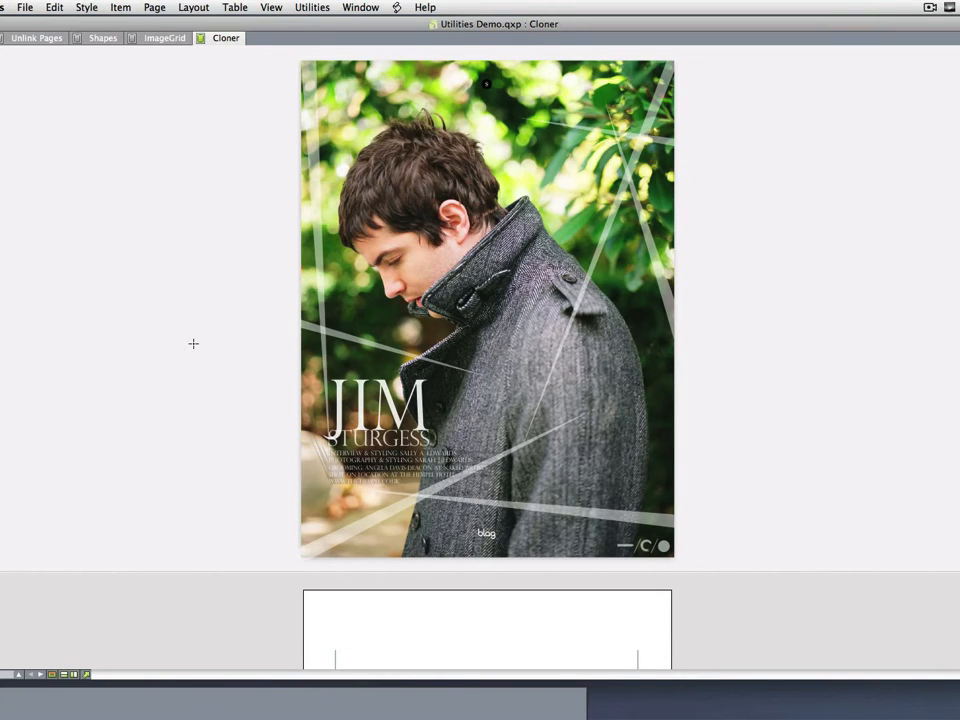
scroll(208, 405, "down", 2)
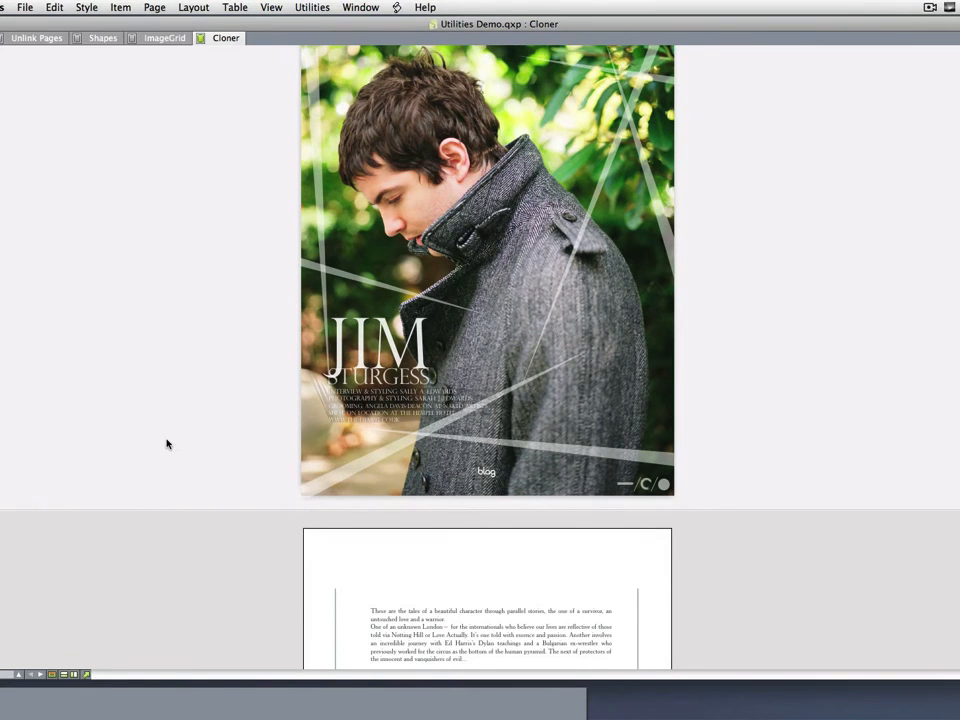
scroll(167, 443, "down", 8)
scroll(165, 447, "down", 3)
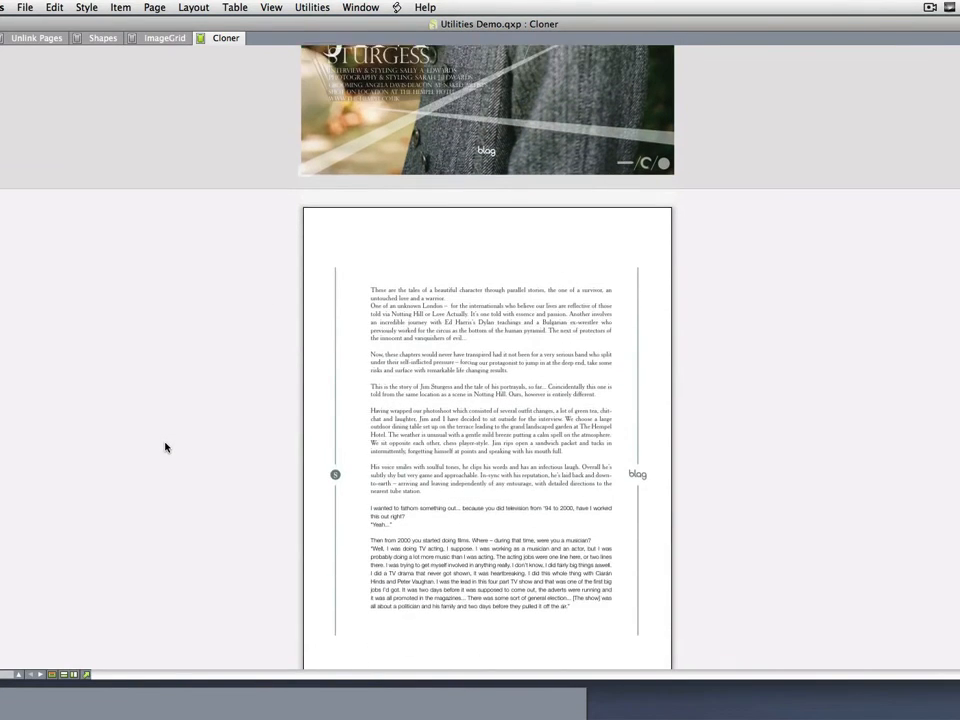
scroll(166, 447, "down", 2)
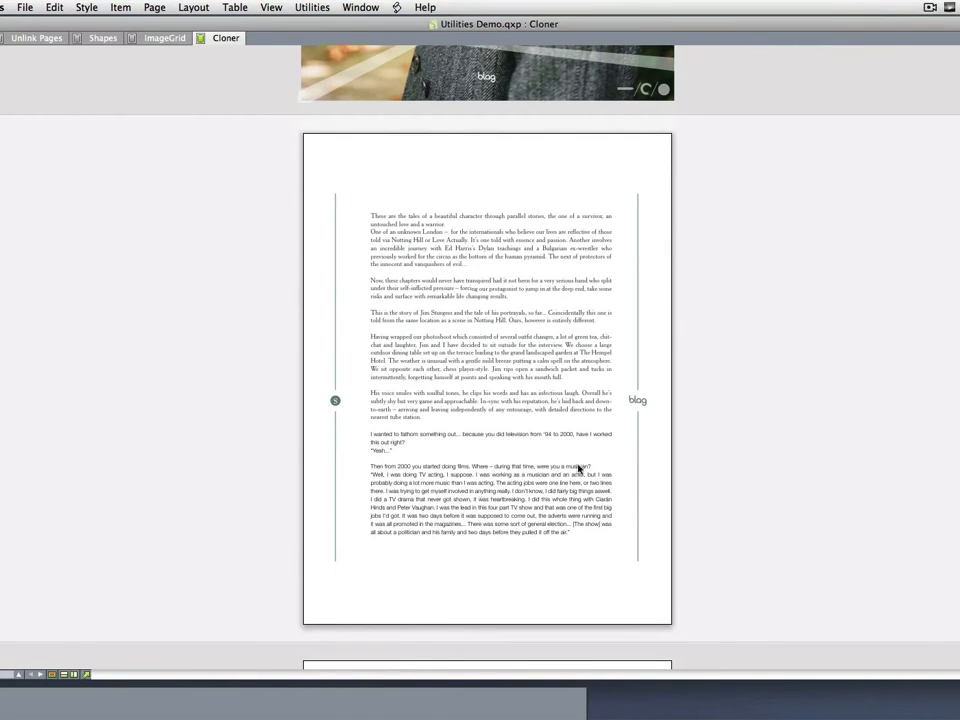
scroll(812, 543, "down", 2)
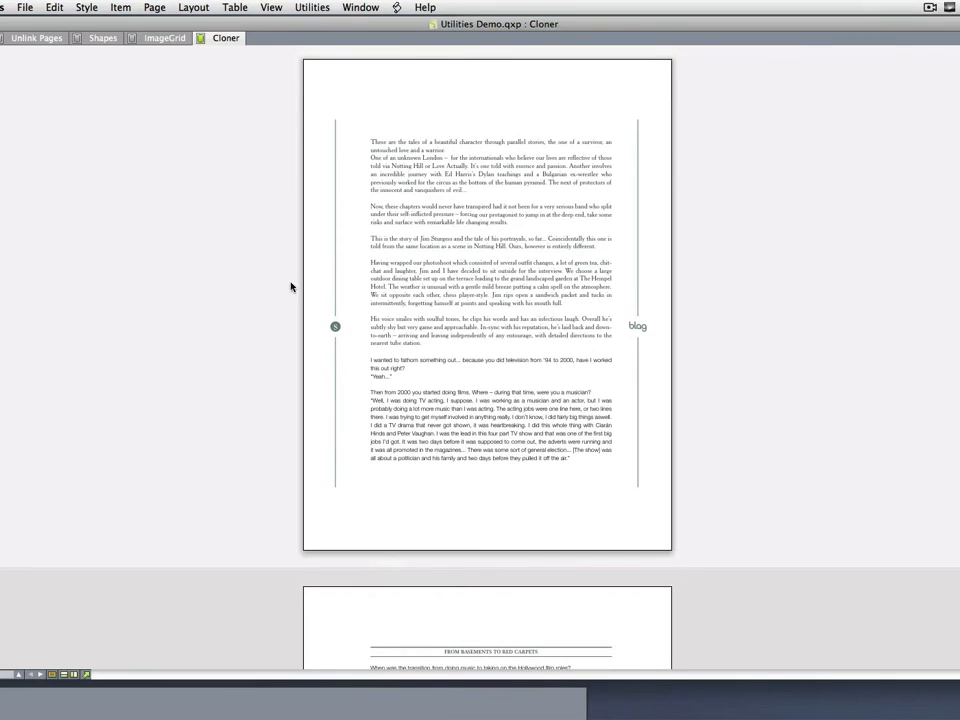
left_click(335, 326)
left_click_drag(715, 271, 623, 368)
left_click(768, 514)
Look through the following article pages and compare their side margins with those of page 2.
scroll(768, 514, "down", 5)
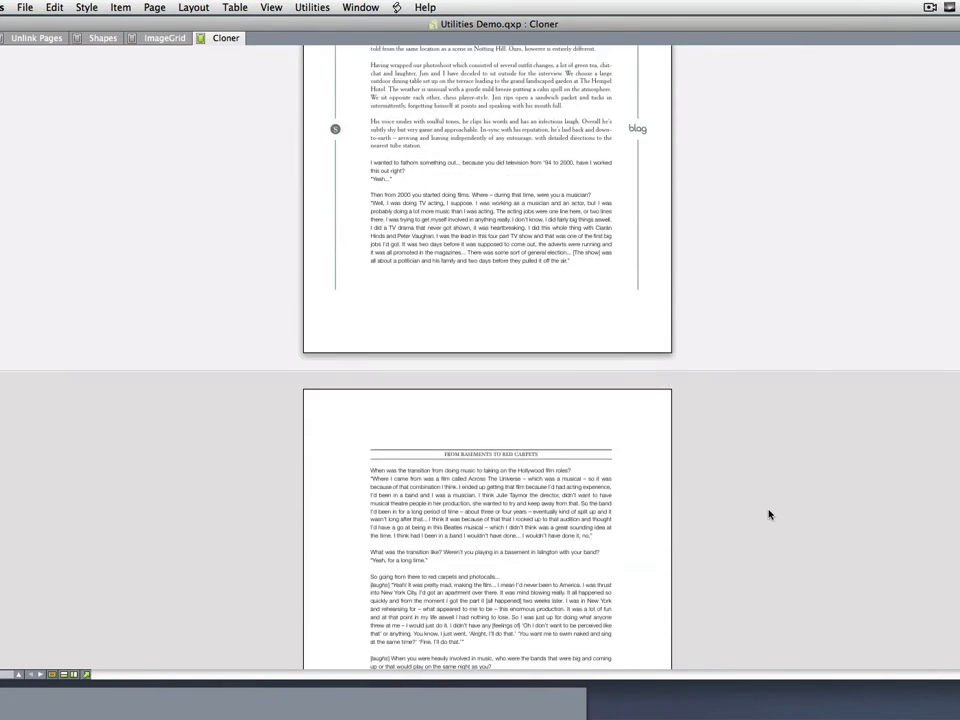
scroll(768, 514, "up", 1)
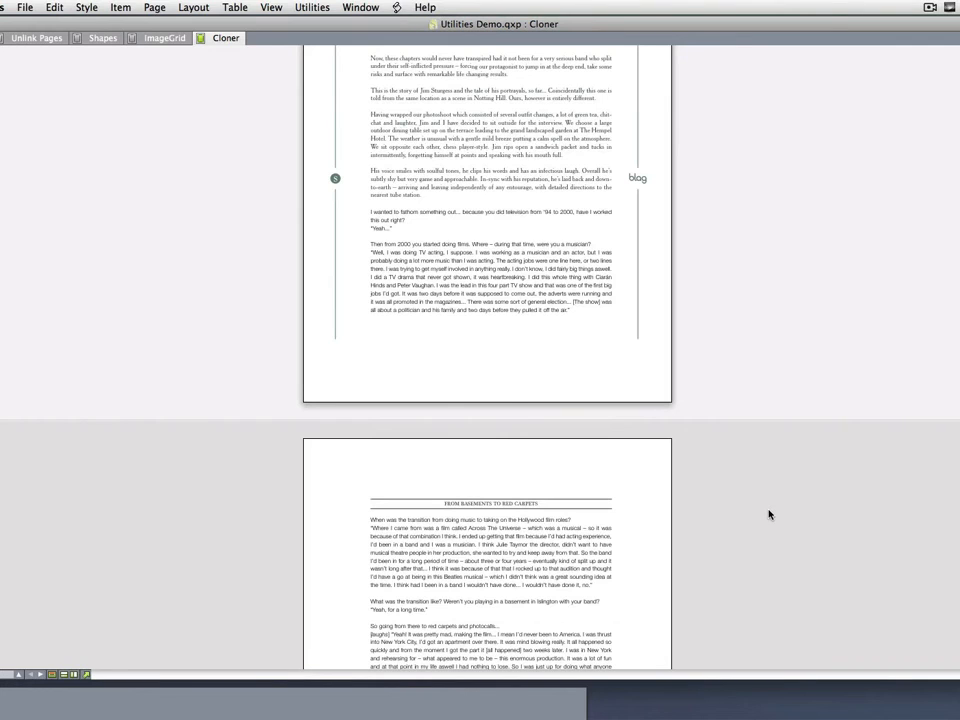
key("super+minus")
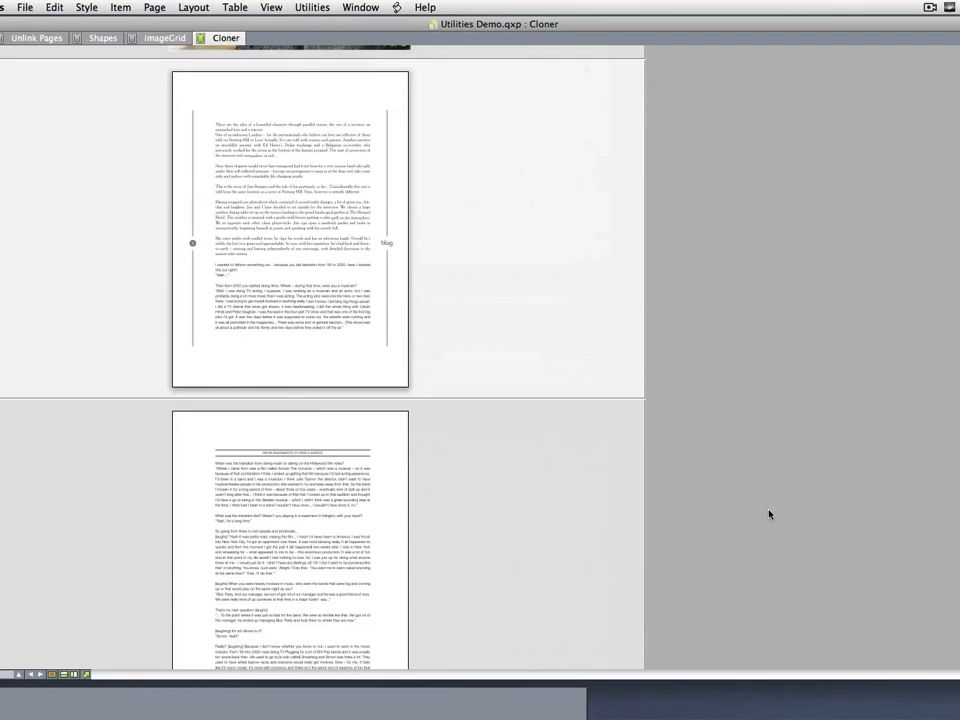
scroll(553, 467, "down", 5)
scroll(548, 469, "down", 10)
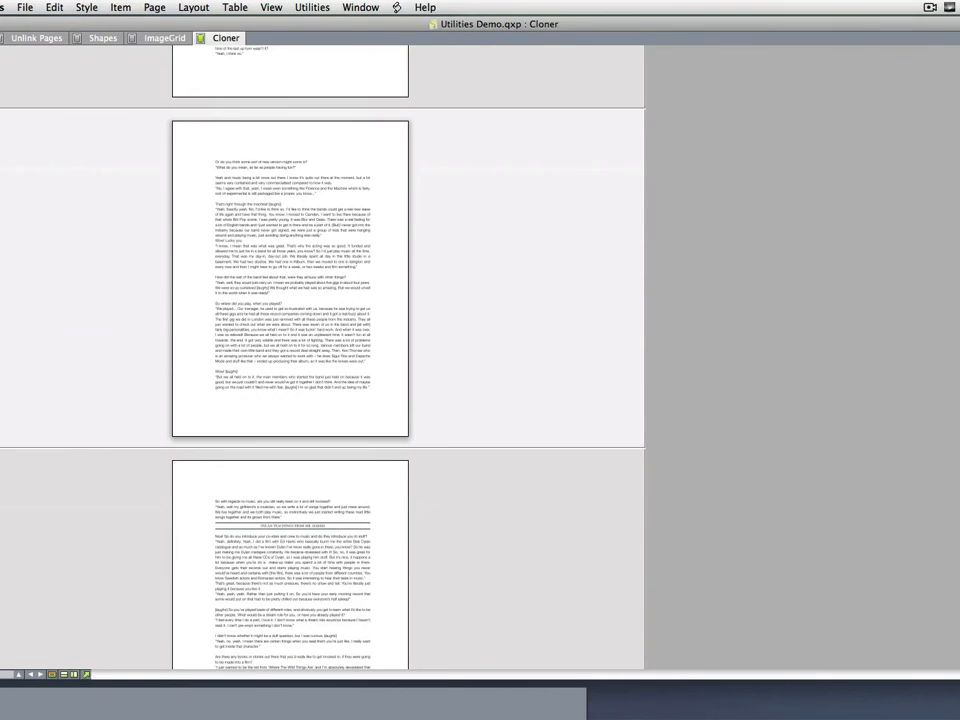
scroll(322, 357, "up", 15)
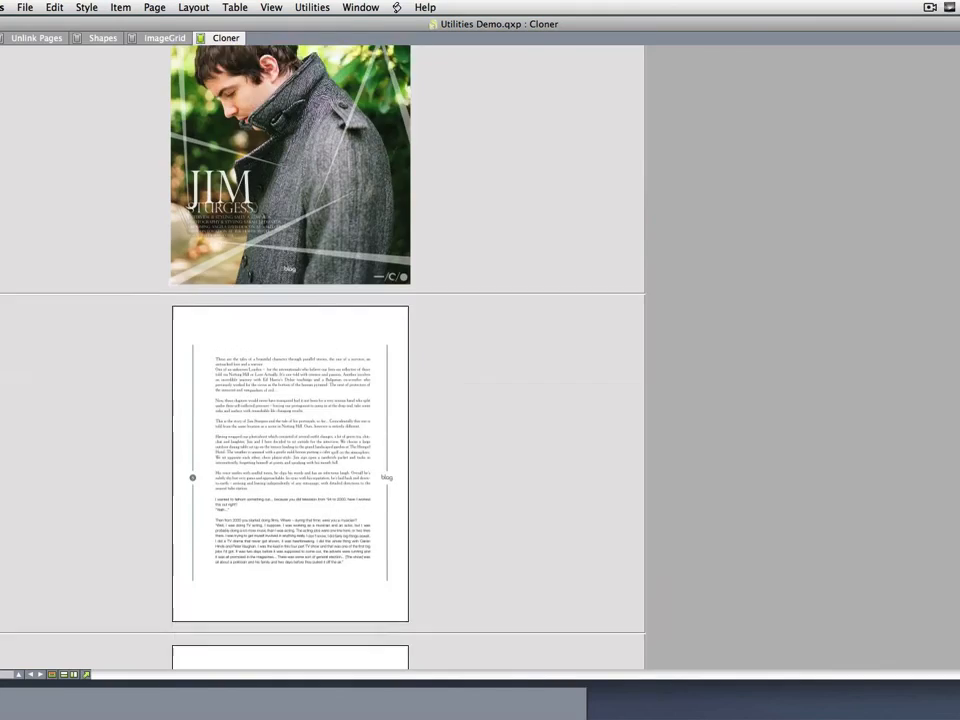
scroll(322, 357, "down", 5)
scroll(274, 366, "down", 7)
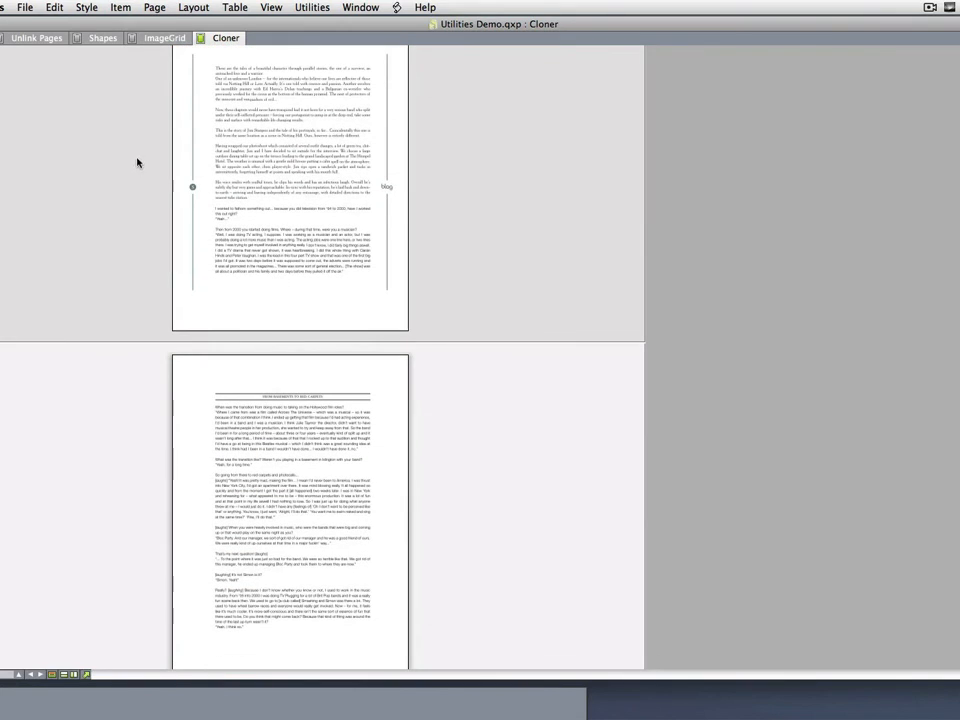
Select the vertical rules and logos on both sides of page 2's text and open Cloner for them.
left_click_drag(139, 156, 194, 209)
mouse_move(450, 150)
left_mouse_down()
mouse_move(383, 274)
mouse_move(385, 260)
left_mouse_up()
left_click(312, 8)
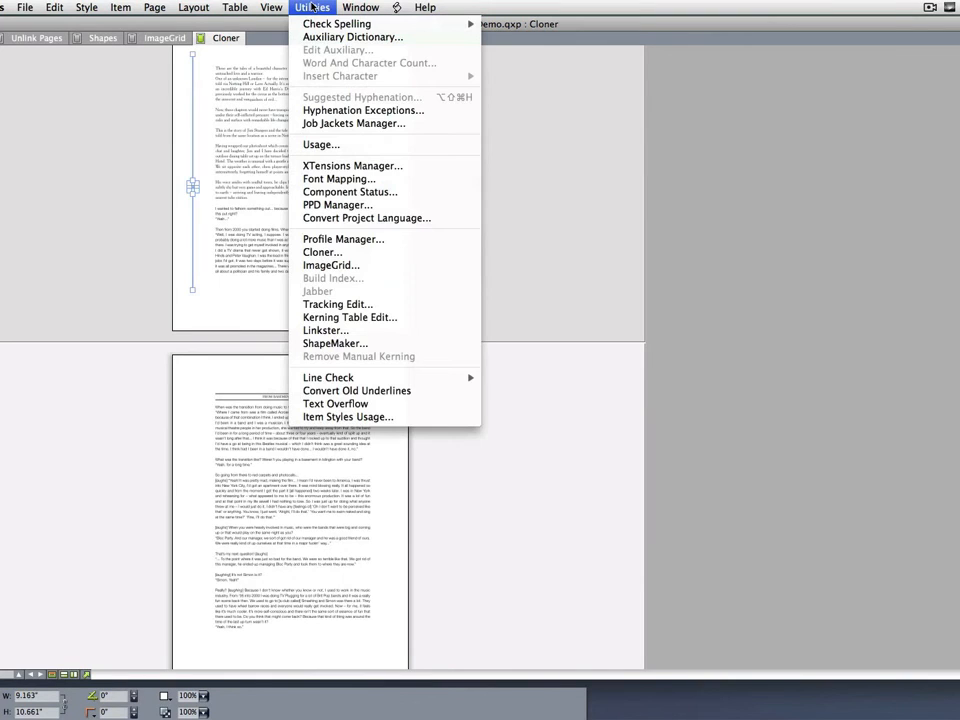
left_click(392, 261)
left_click_drag(508, 124, 674, 193)
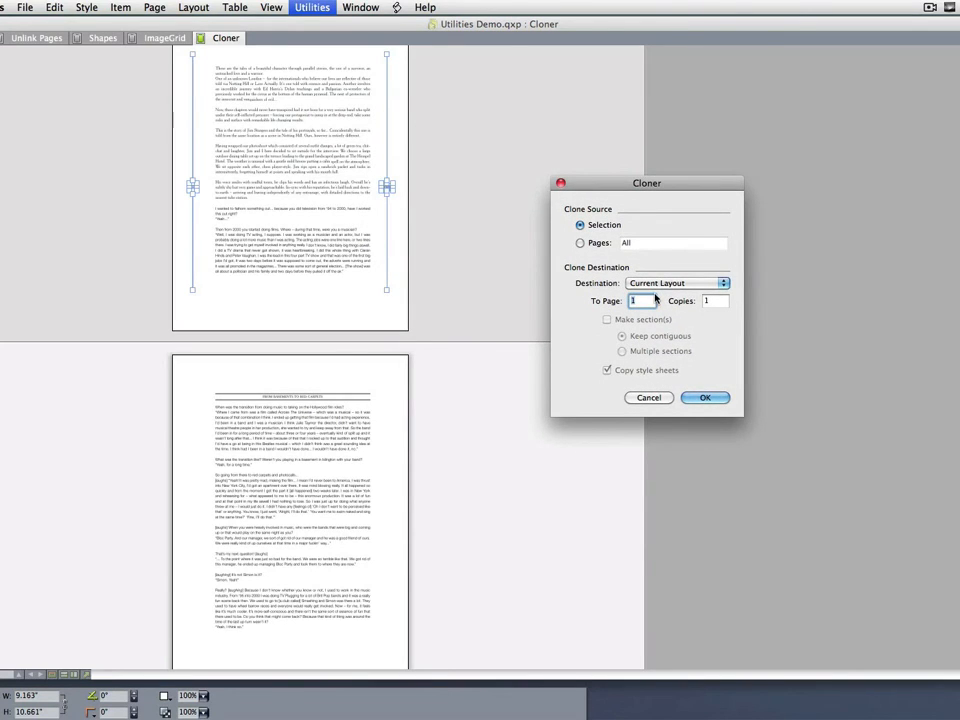
Review Cloner's source choices, Selection and Pages, and its destination options, keeping Selection and Current Layout.
left_click(581, 244)
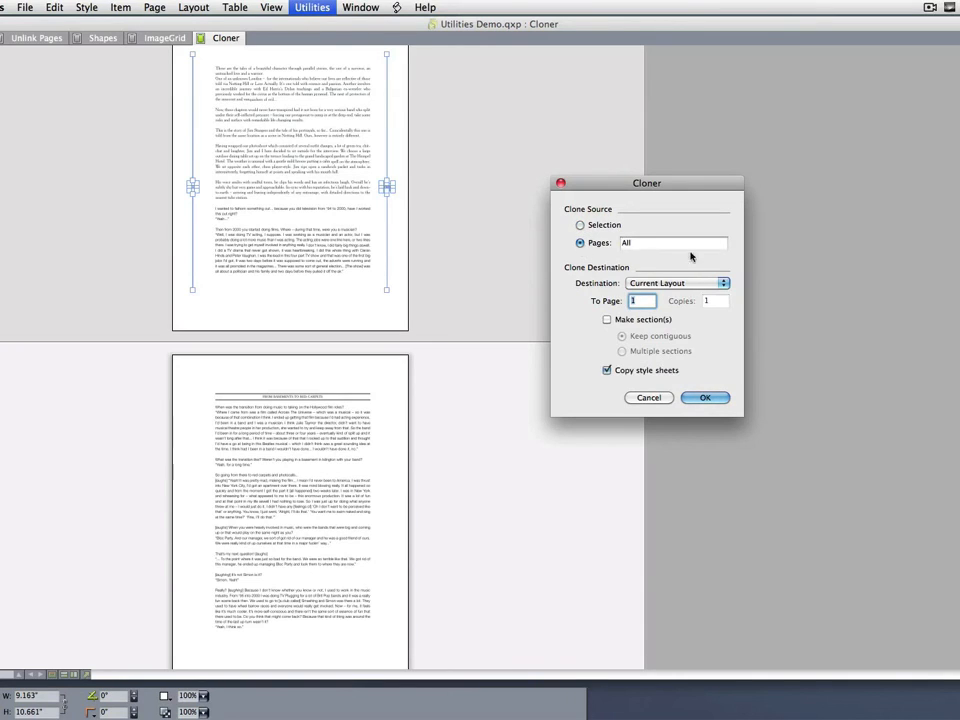
left_click(580, 226)
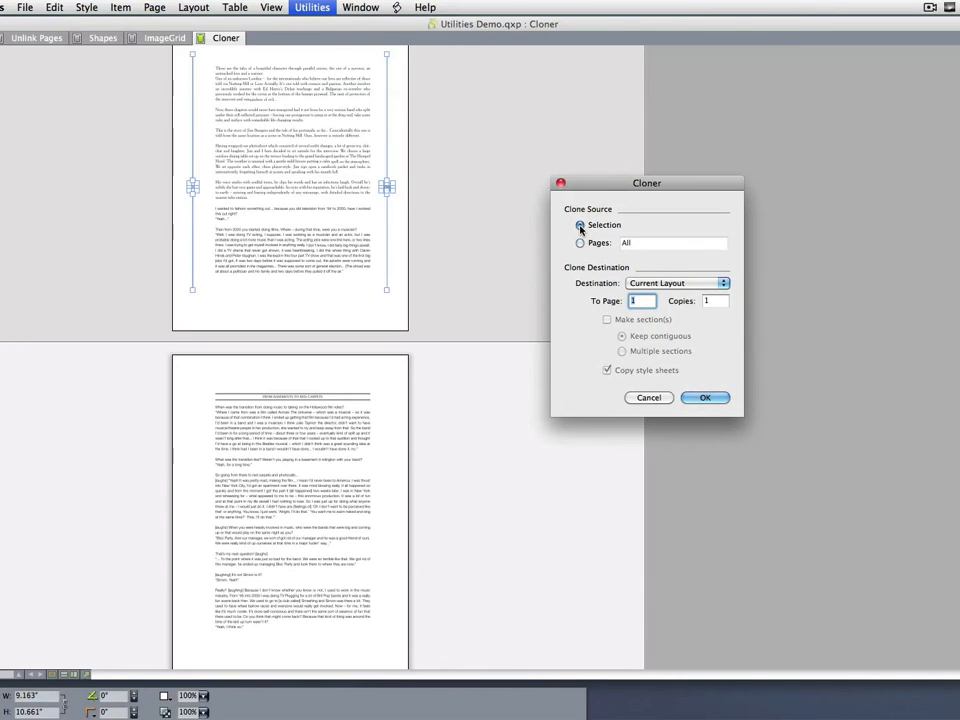
left_click(686, 285)
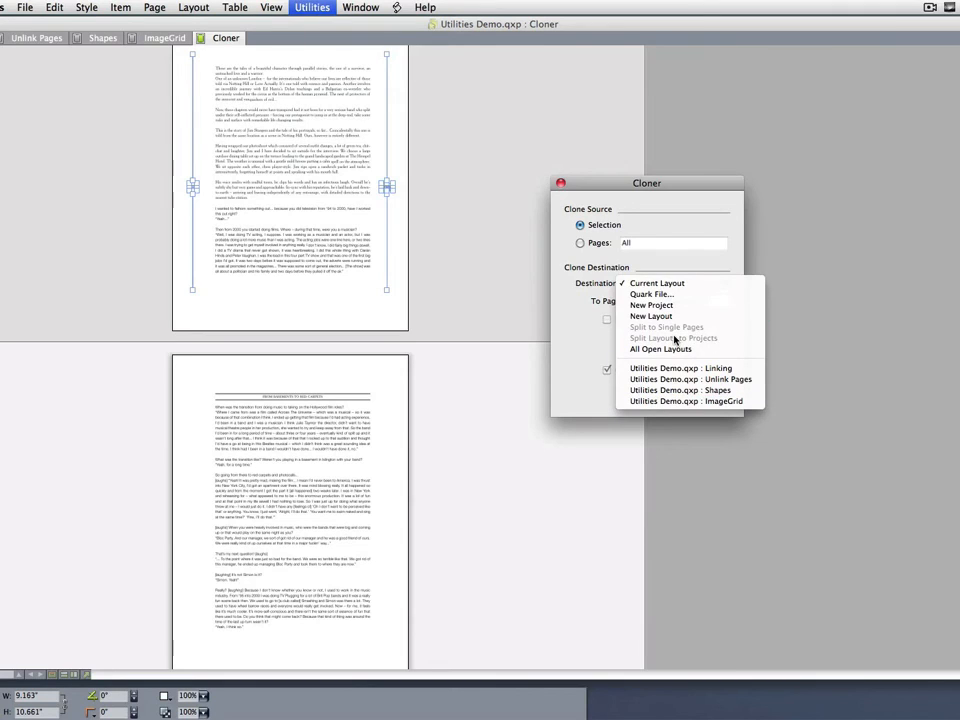
left_click(583, 335)
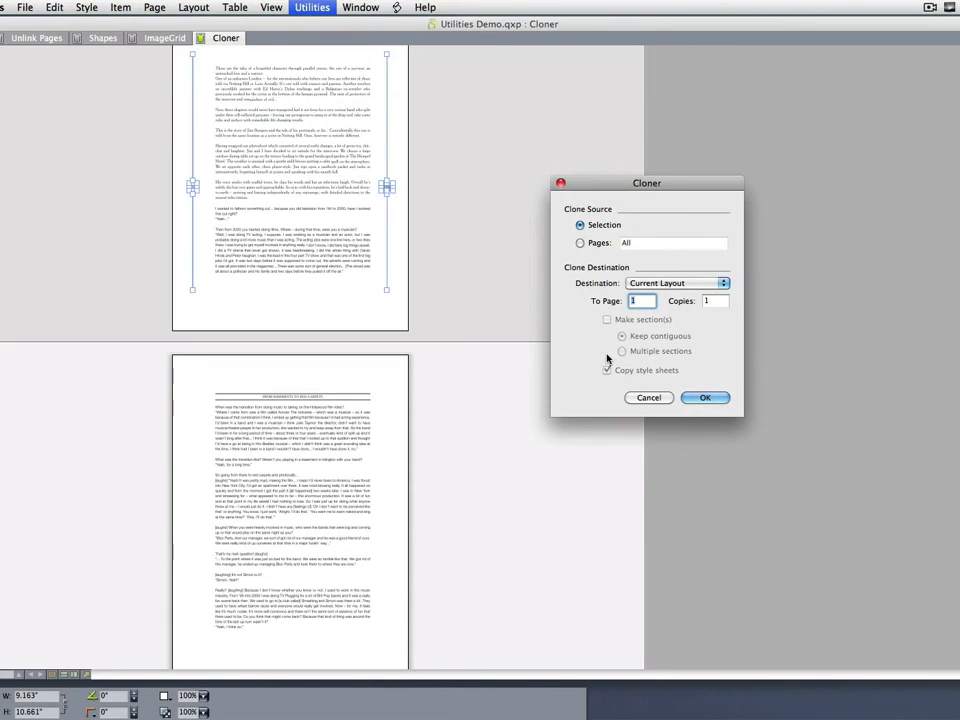
Clone the selected rules and logos within the current layout to page 3 with 9 copies.
type("3")
key("Tab")
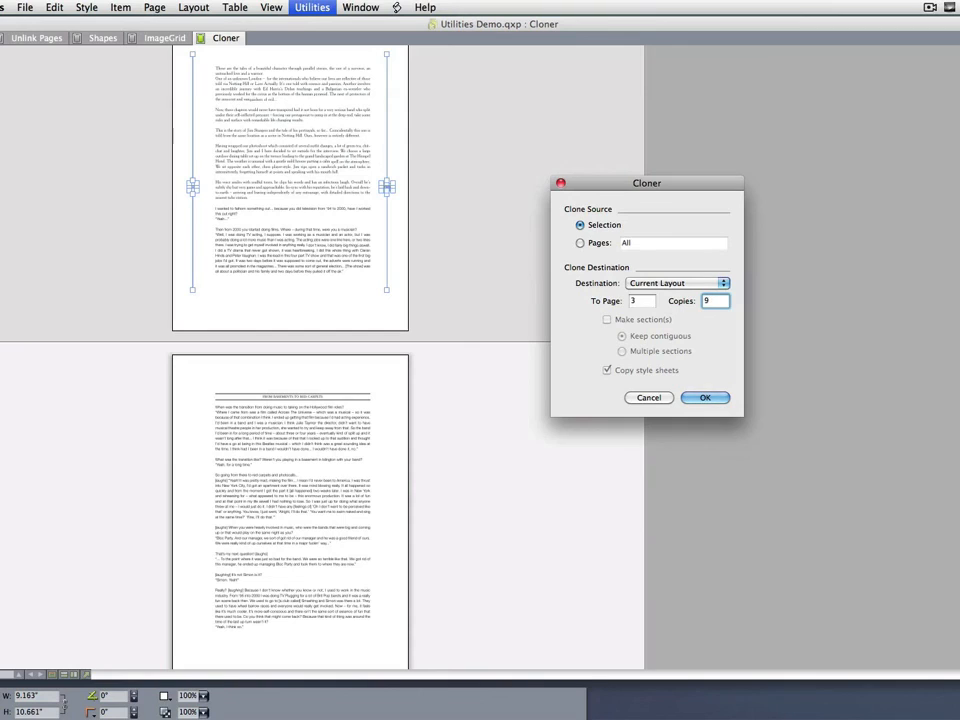
left_click(703, 398)
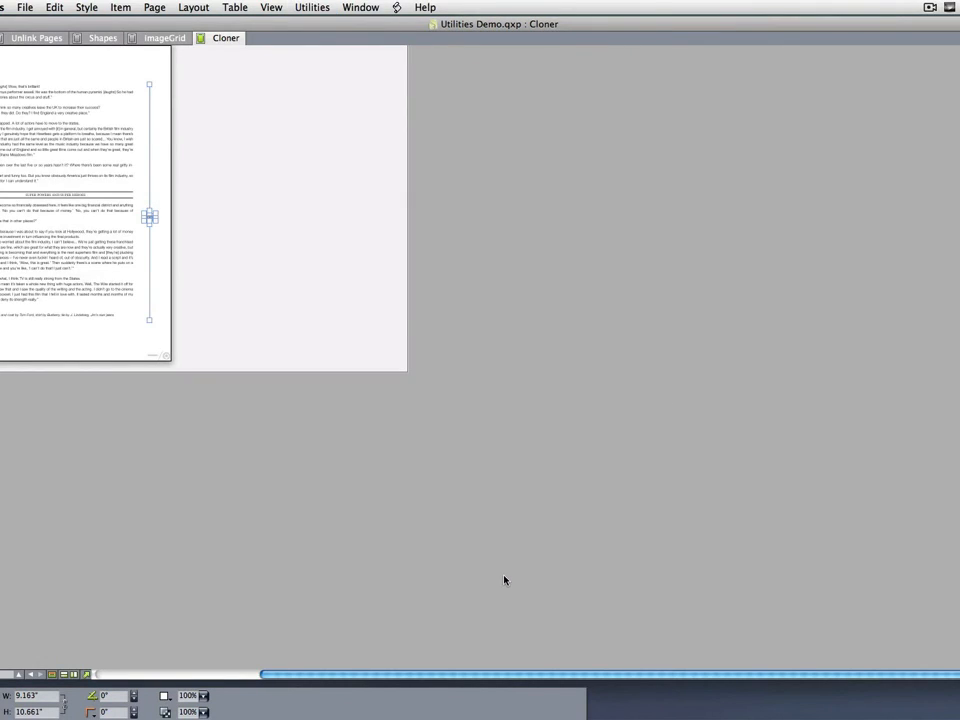
Check the cloned side rules and logos on the article pages through to the last page.
left_click_drag(244, 180, 374, 397)
left_click_drag(310, 167, 491, 510)
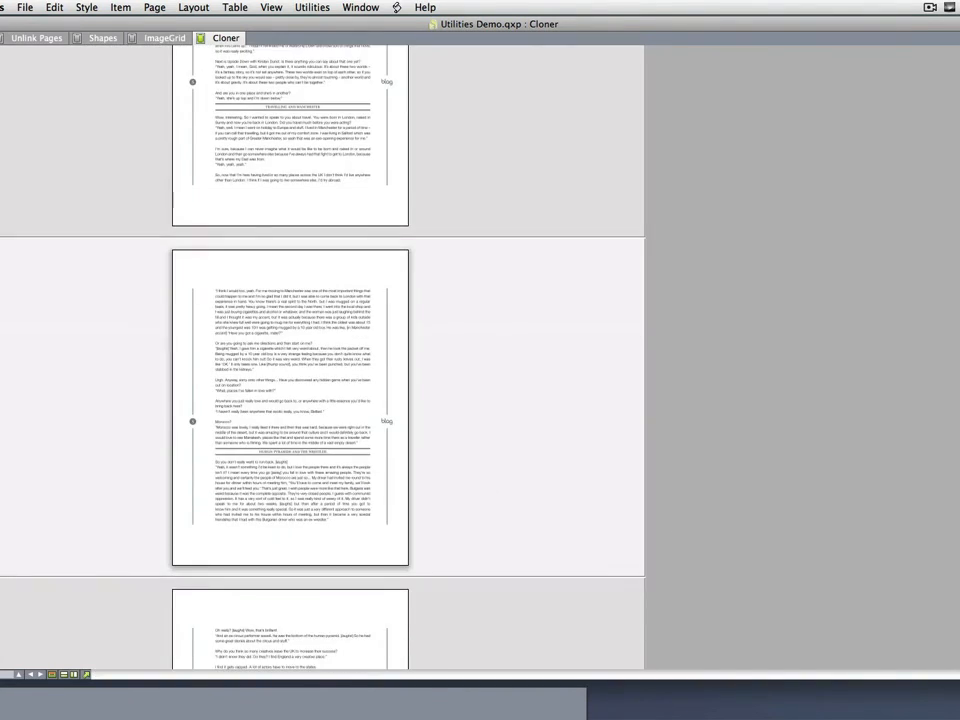
scroll(322, 356, "down", 5)
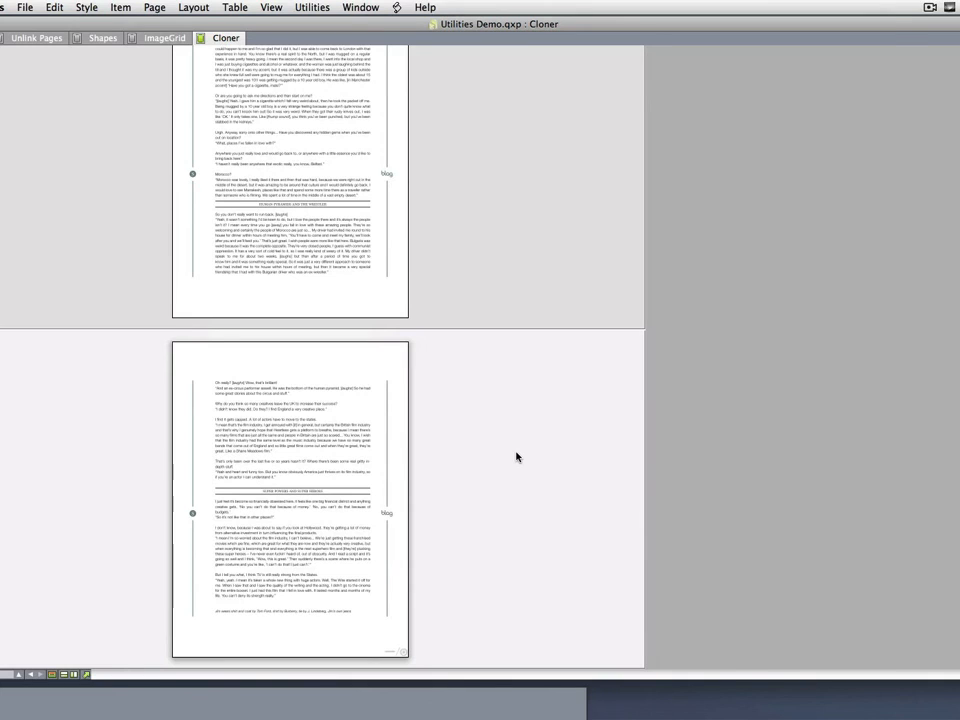
Examine the Page Layout options for page 11 and the master pages, looking for a way to duplicate a page.
key("F4")
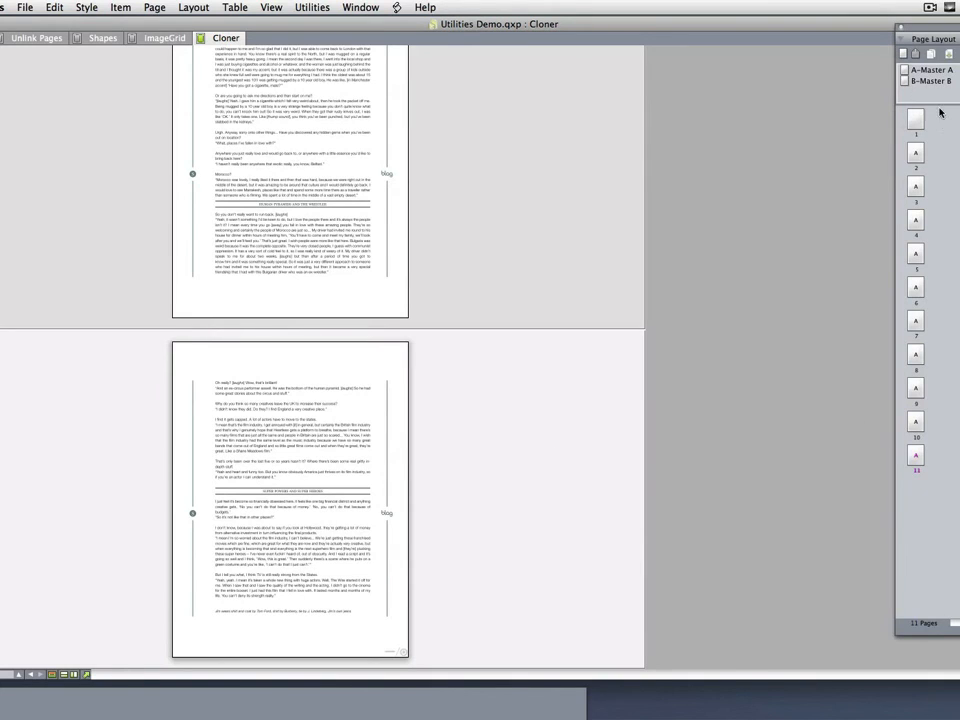
left_click(916, 455)
right_click(917, 456)
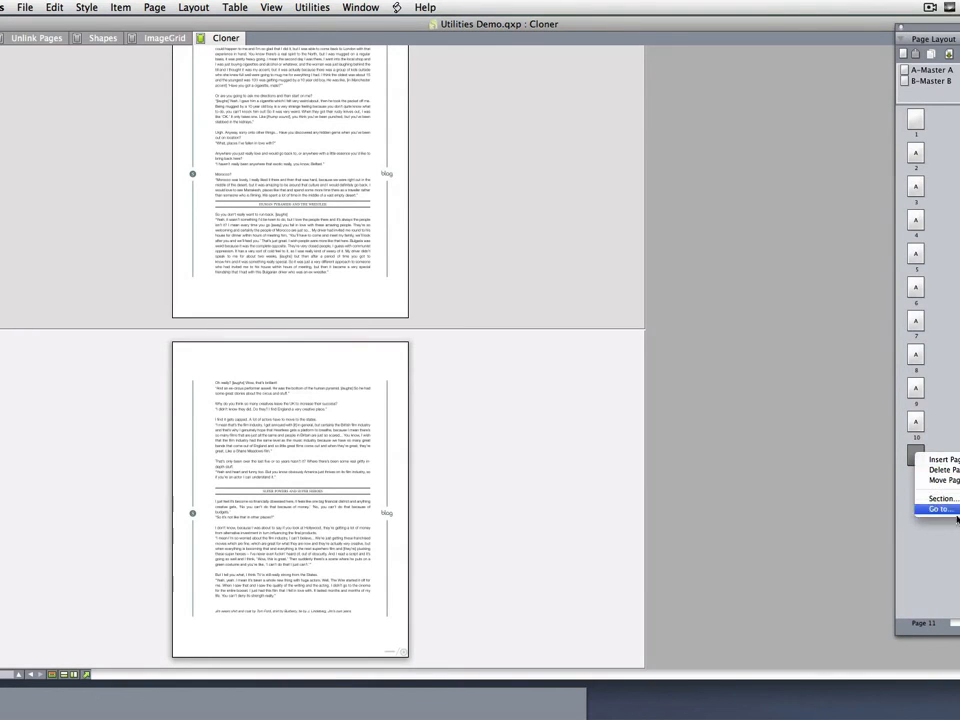
left_click(957, 433)
left_click(920, 81)
left_click(925, 70, "shift")
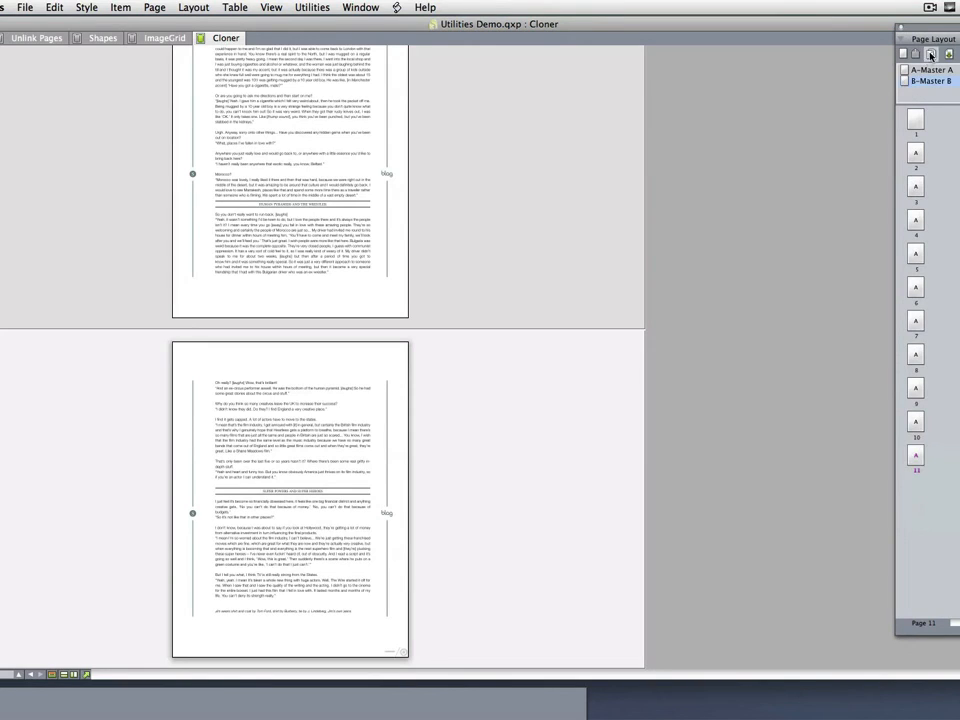
left_click(917, 460)
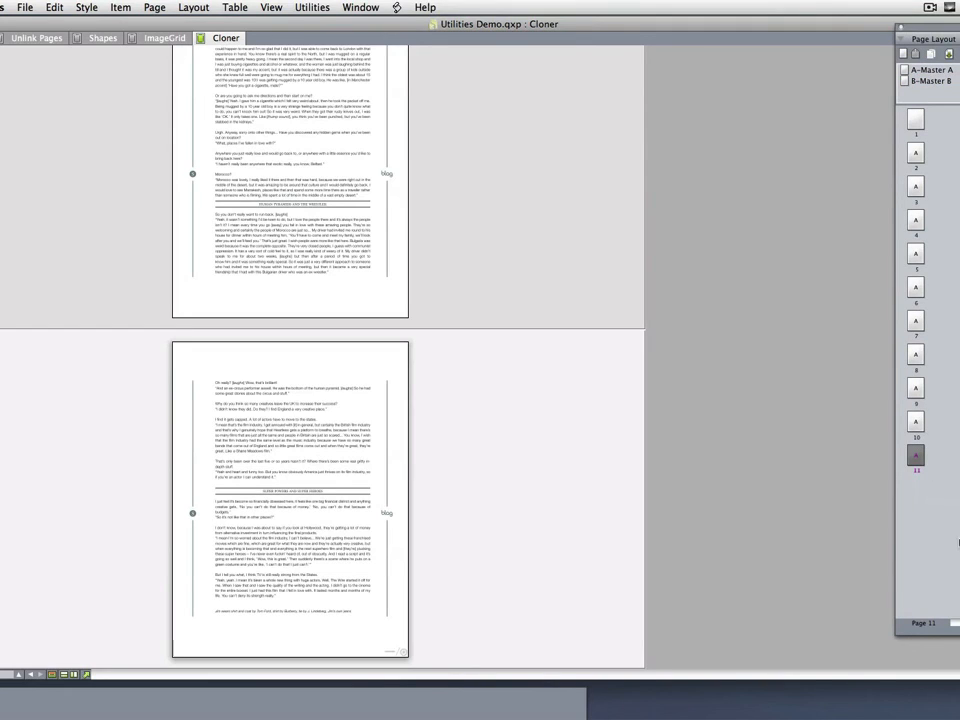
left_click(901, 30)
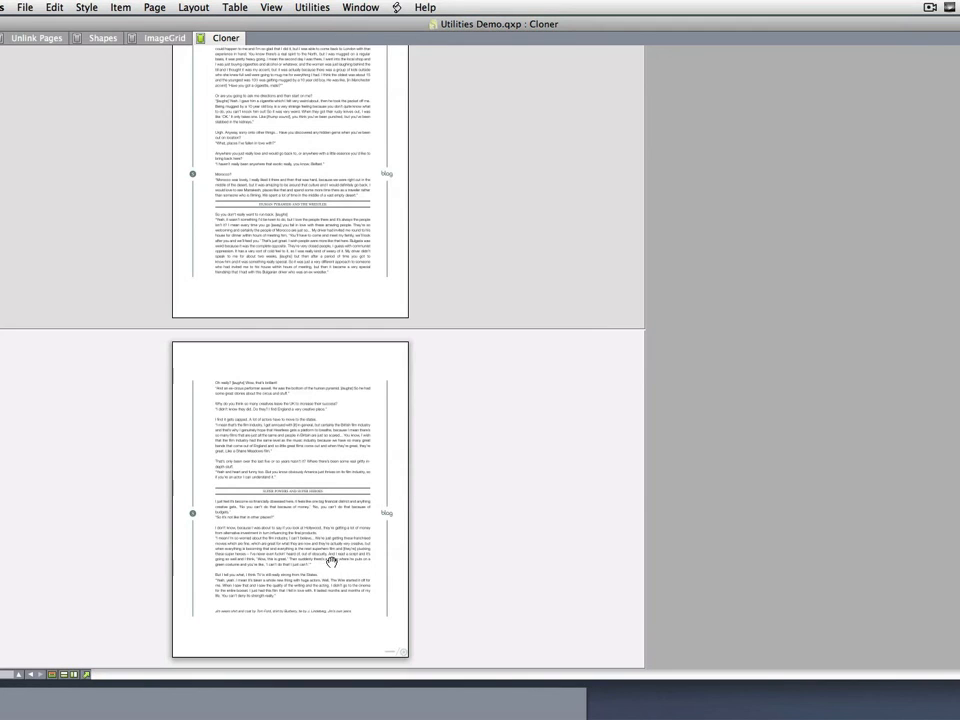
Use Cloner to copy page 11 to page 12 of the current layout, with style sheets included.
key("super+0")
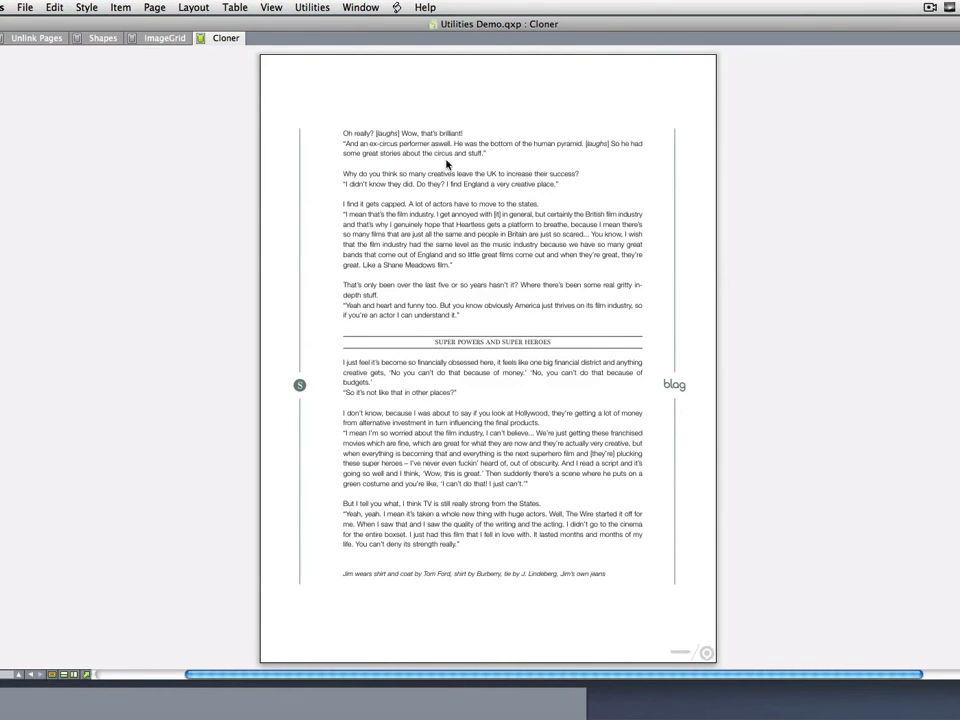
left_click(315, 10)
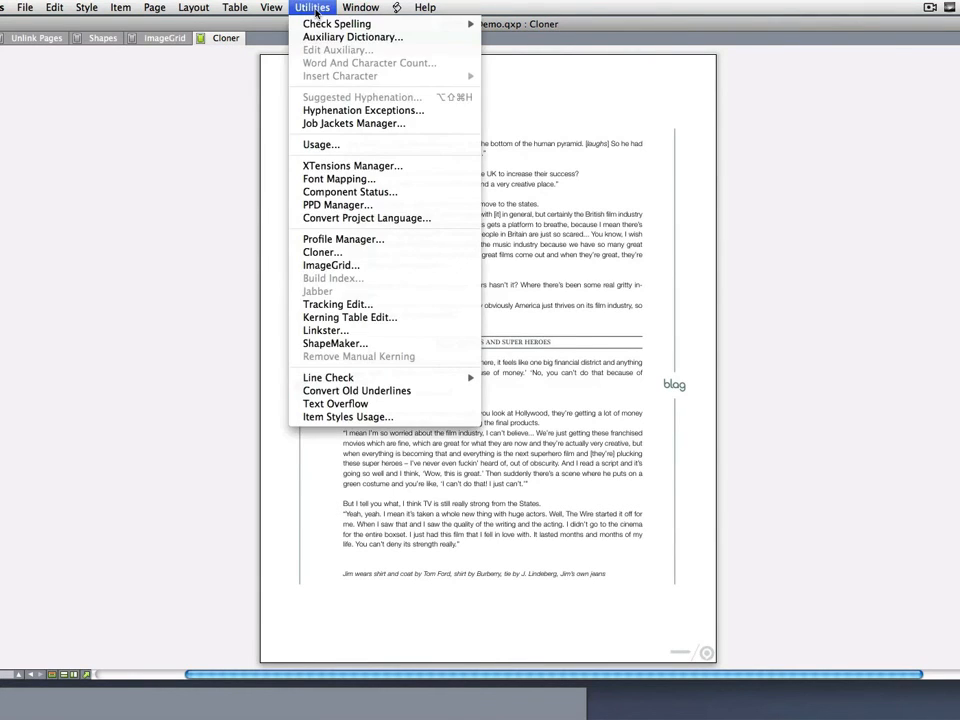
left_click(339, 252)
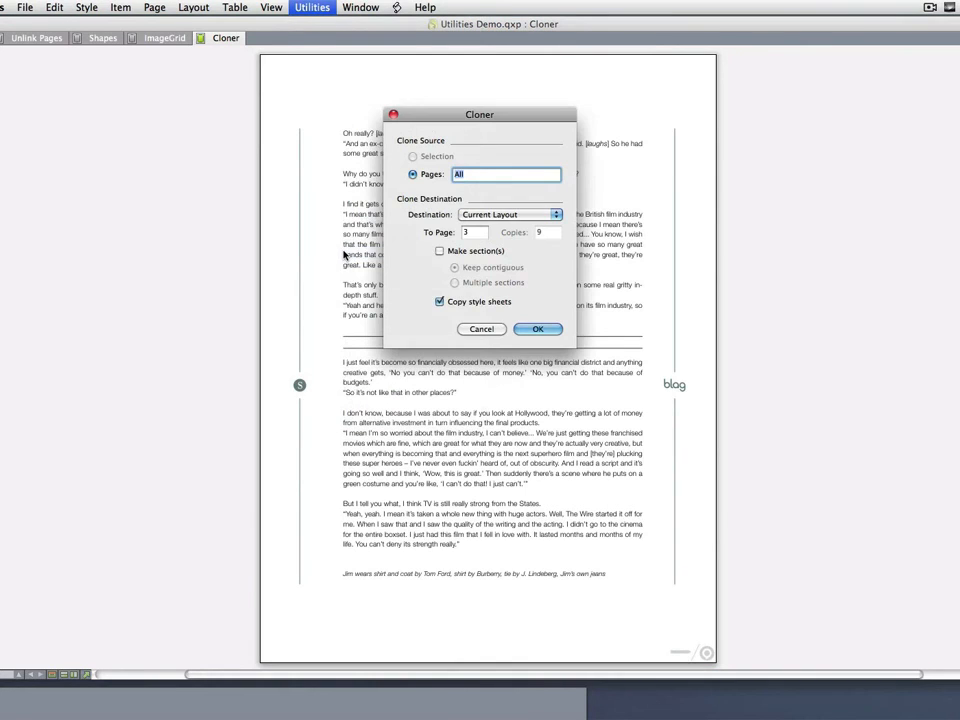
left_click_drag(466, 116, 818, 134)
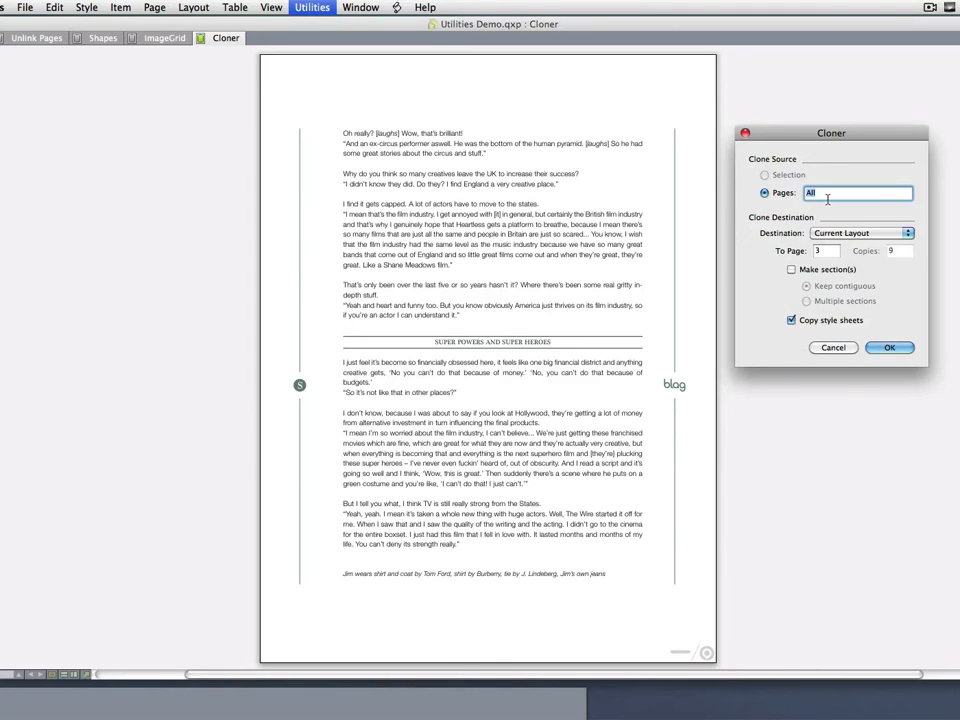
type("11")
key("Tab")
type("12")
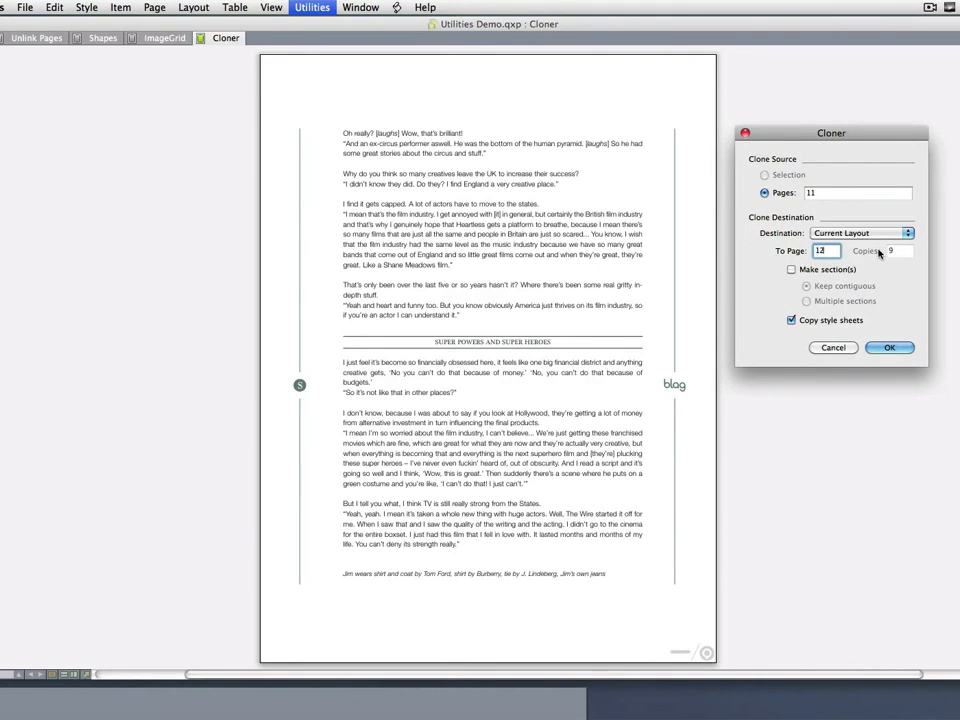
left_click(886, 349)
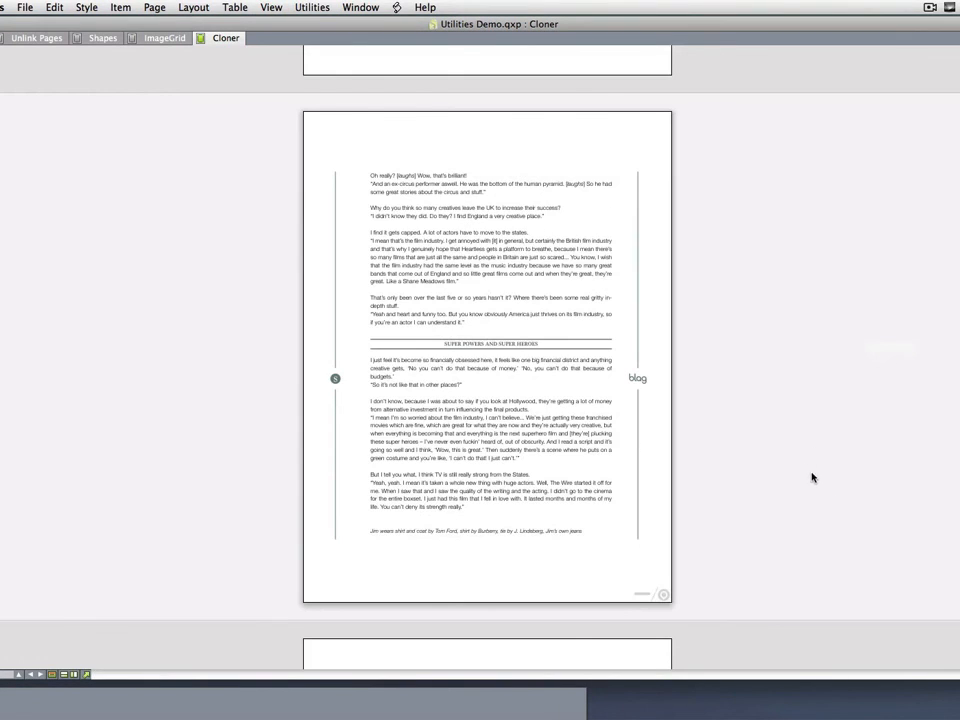
Compare the cloned last page with the original page before it, checking the text, side rules and logos.
scroll(808, 470, "down", 5)
scroll(808, 474, "down", 4)
scroll(806, 471, "up", 3)
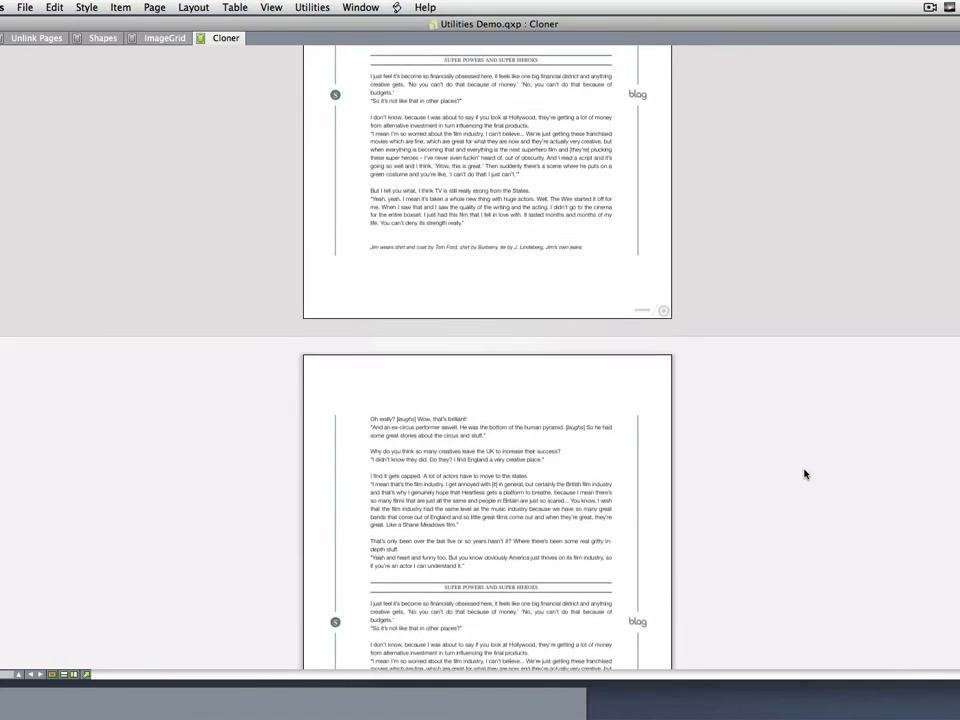
scroll(692, 417, "down", 5)
scroll(692, 417, "up", 5)
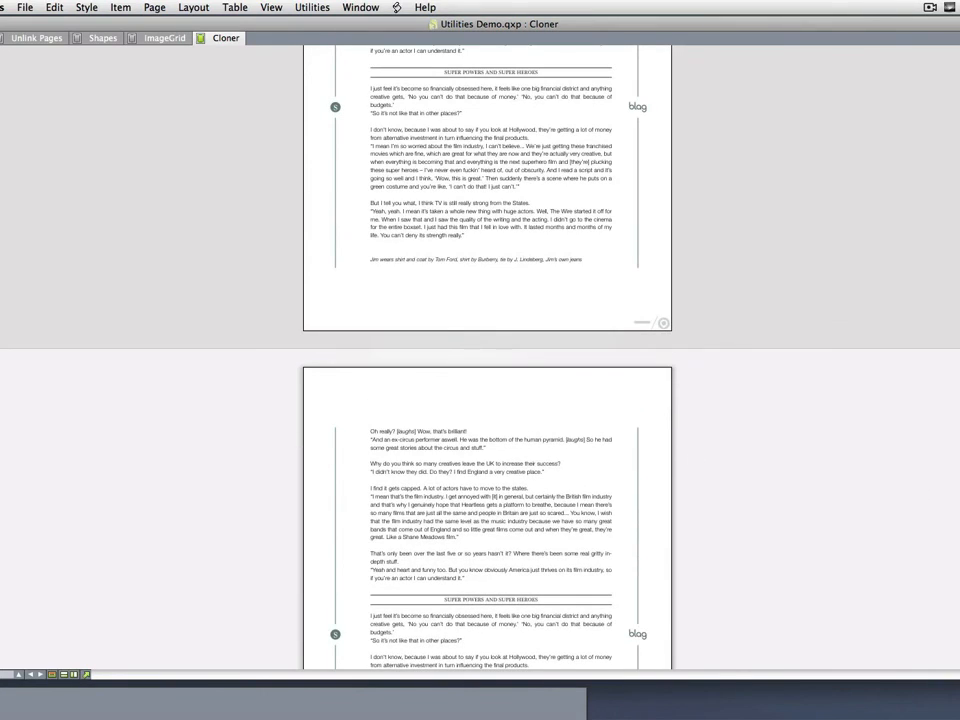
scroll(692, 415, "down", 5)
scroll(480, 400, "down", 6)
scroll(480, 400, "up", 7)
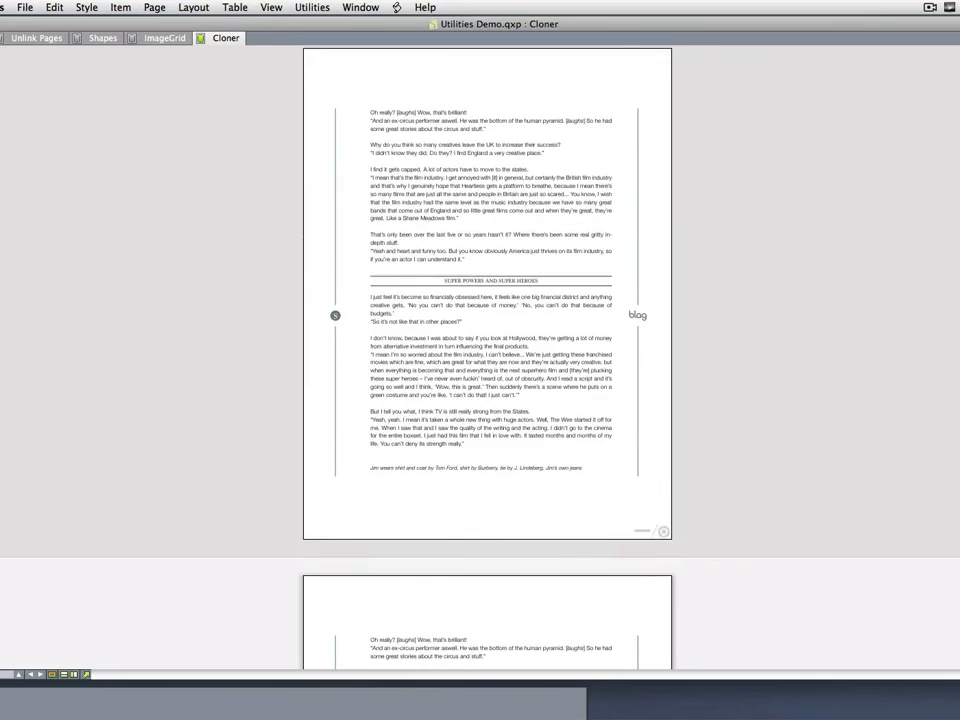
scroll(480, 400, "down", 1)
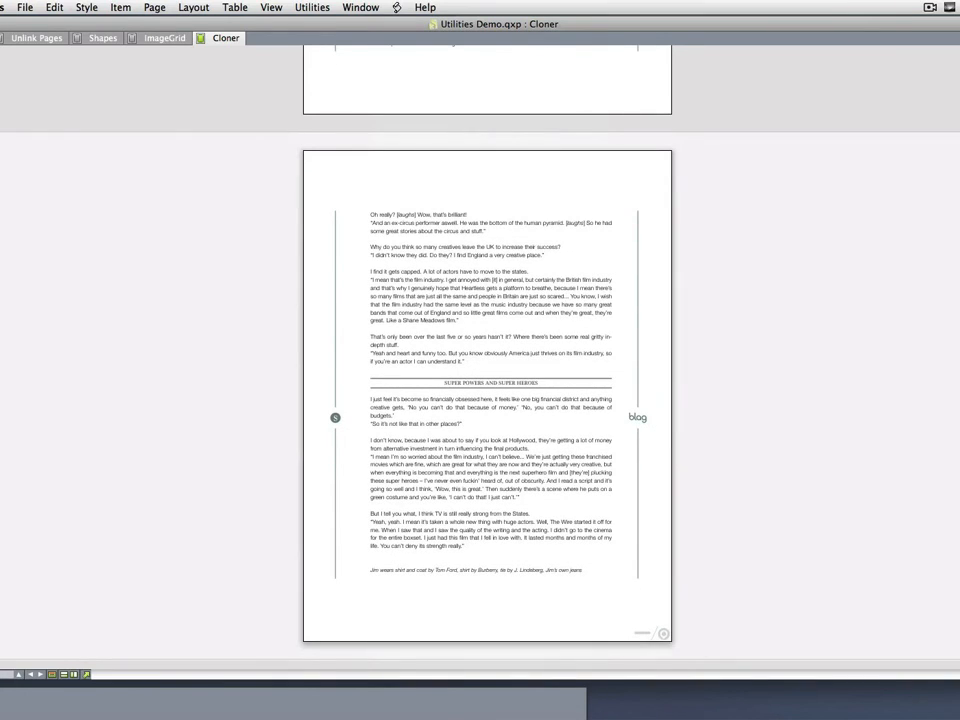
Review Cloner's options for making contiguous or multiple sections and copying style sheets, and close it without cloning.
left_click(364, 7)
mouse_move(317, 6)
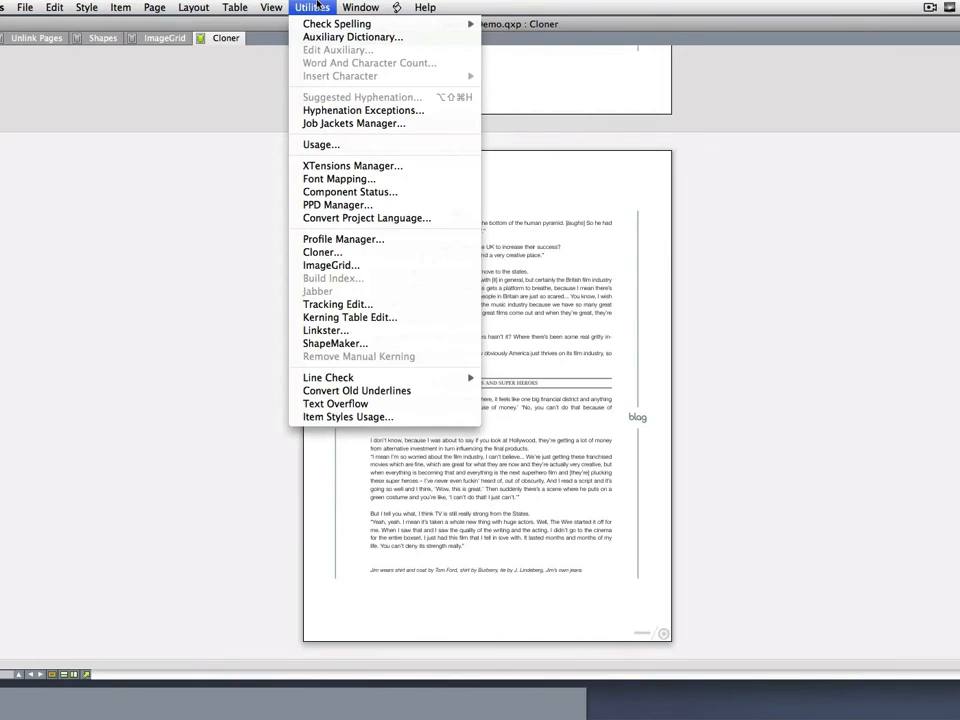
left_click(318, 252)
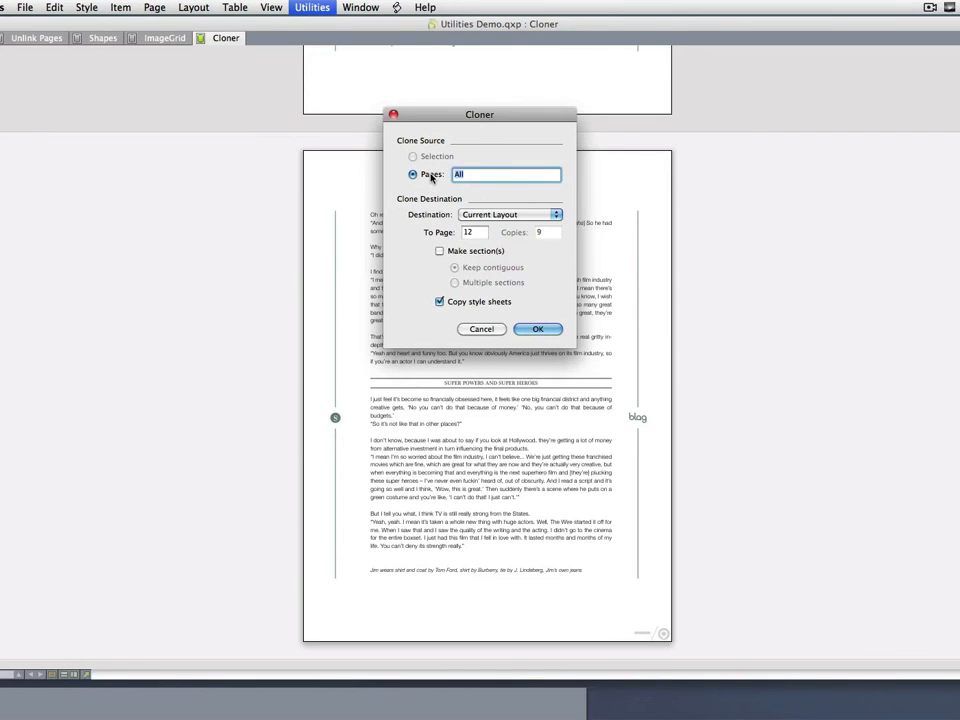
left_click(440, 252)
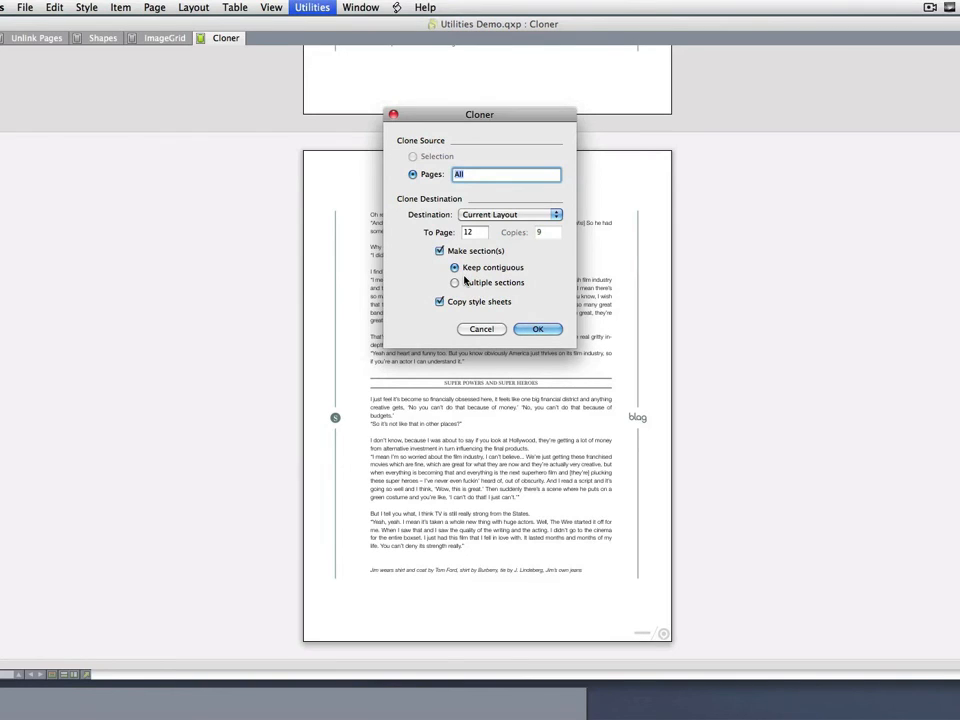
left_click(455, 282)
left_click(455, 267)
left_click(439, 303)
left_click(439, 303)
left_click(481, 329)
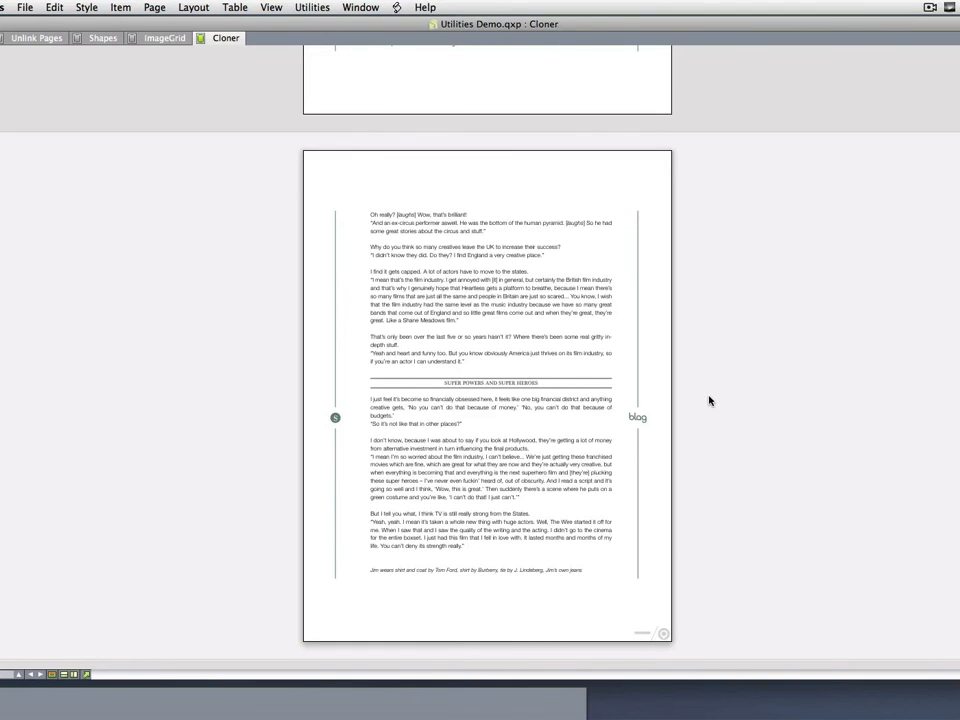
Switch from the layout to the presentation slides.
key("super+Tab")
key("super+Tab")
key("super+Tab")
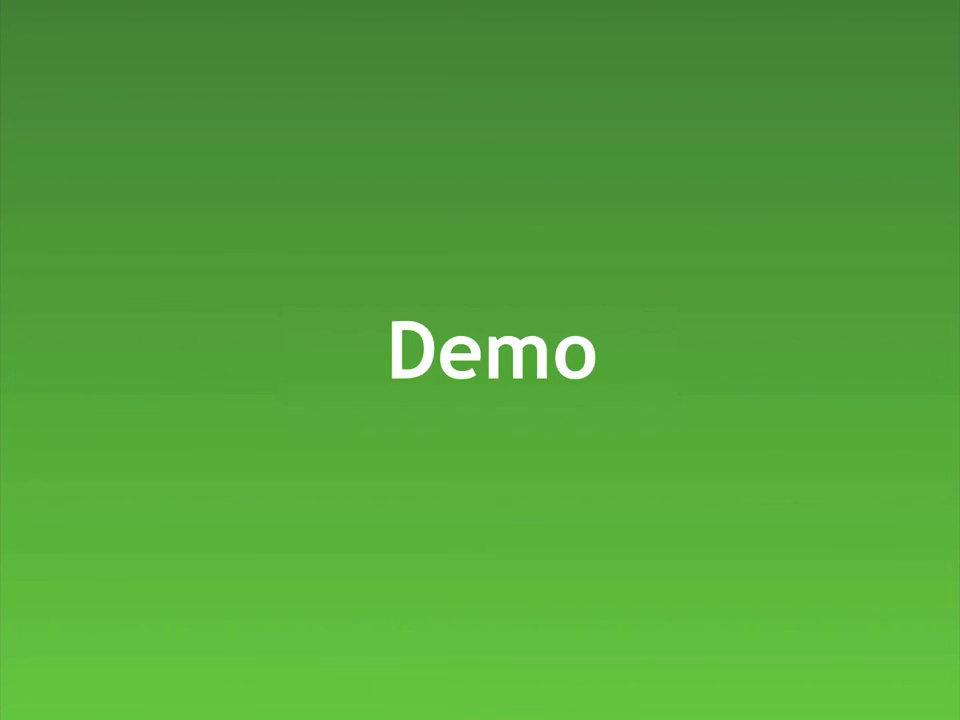